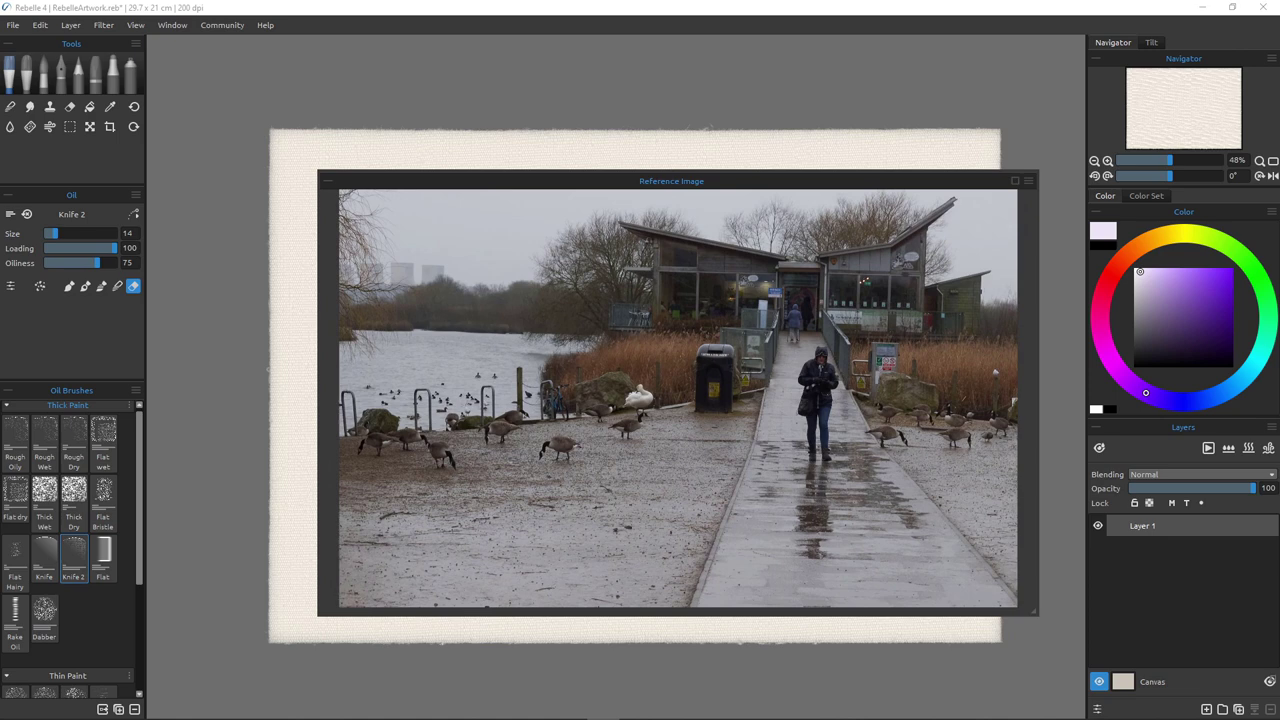
Shrink the reference image window and place it beside the lower-right part of the canvas
drag(671, 181, 634, 90)
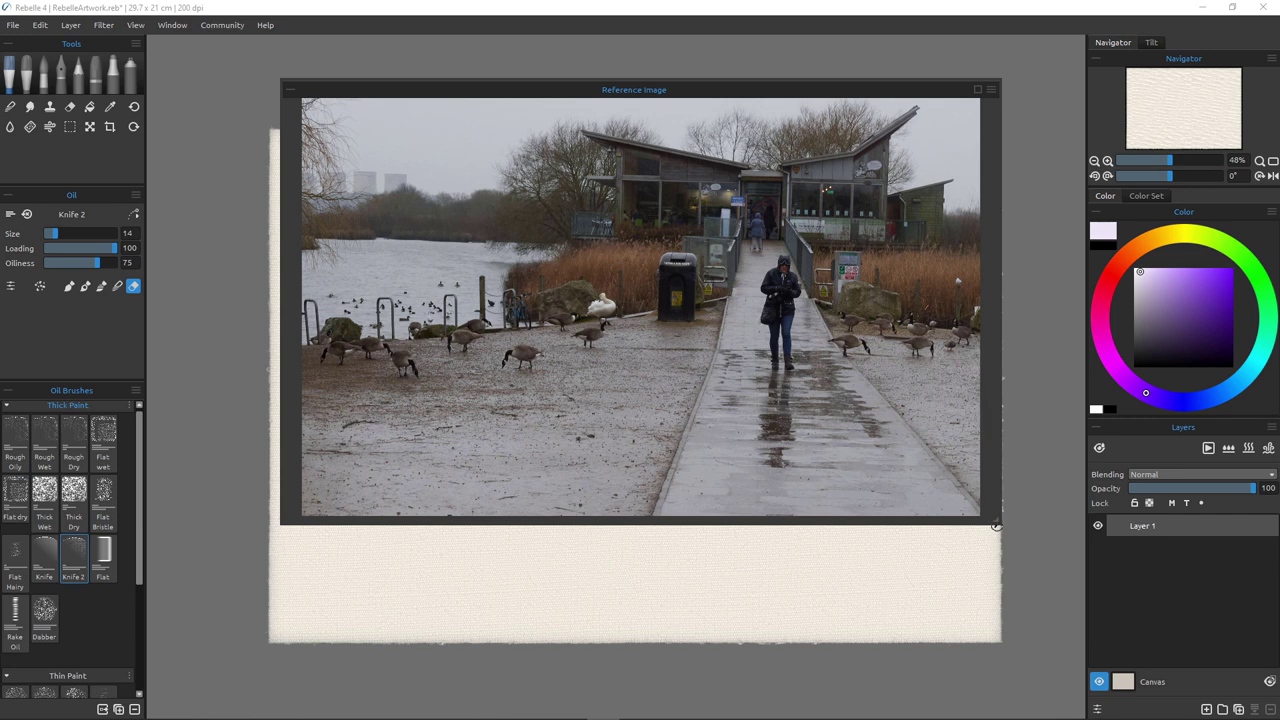
drag(996, 525, 1069, 609)
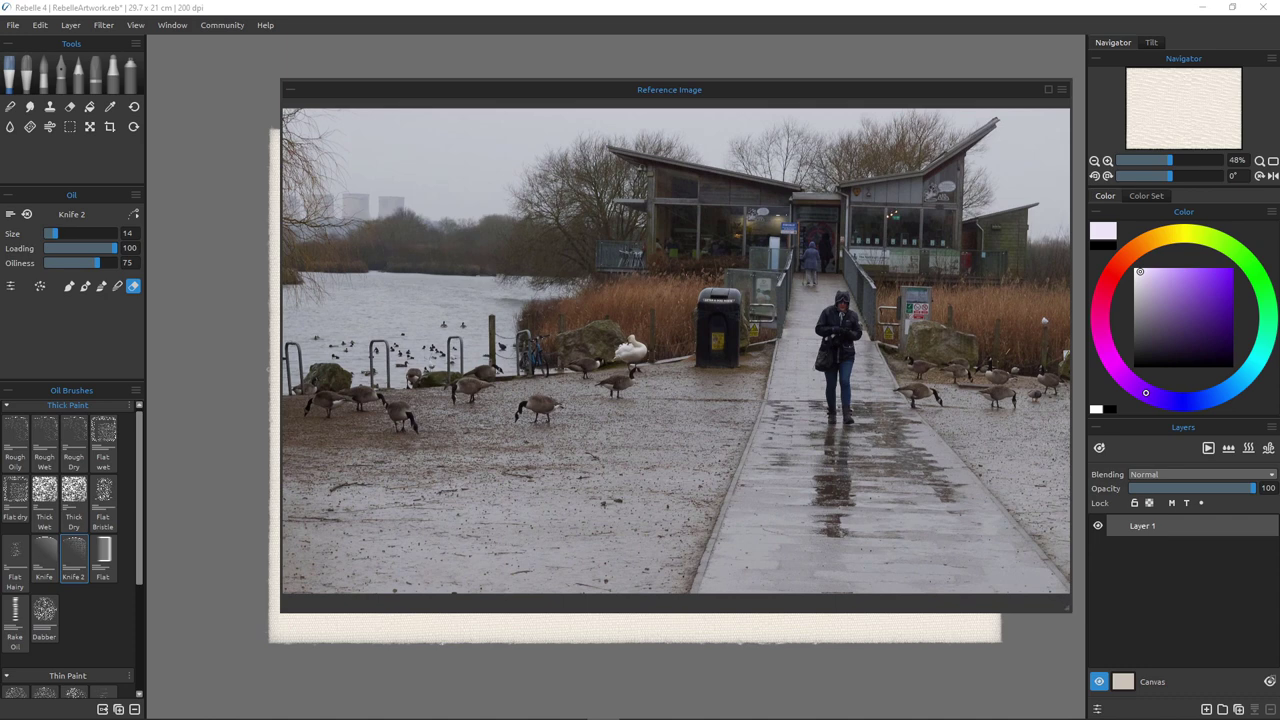
drag(699, 87, 656, 76)
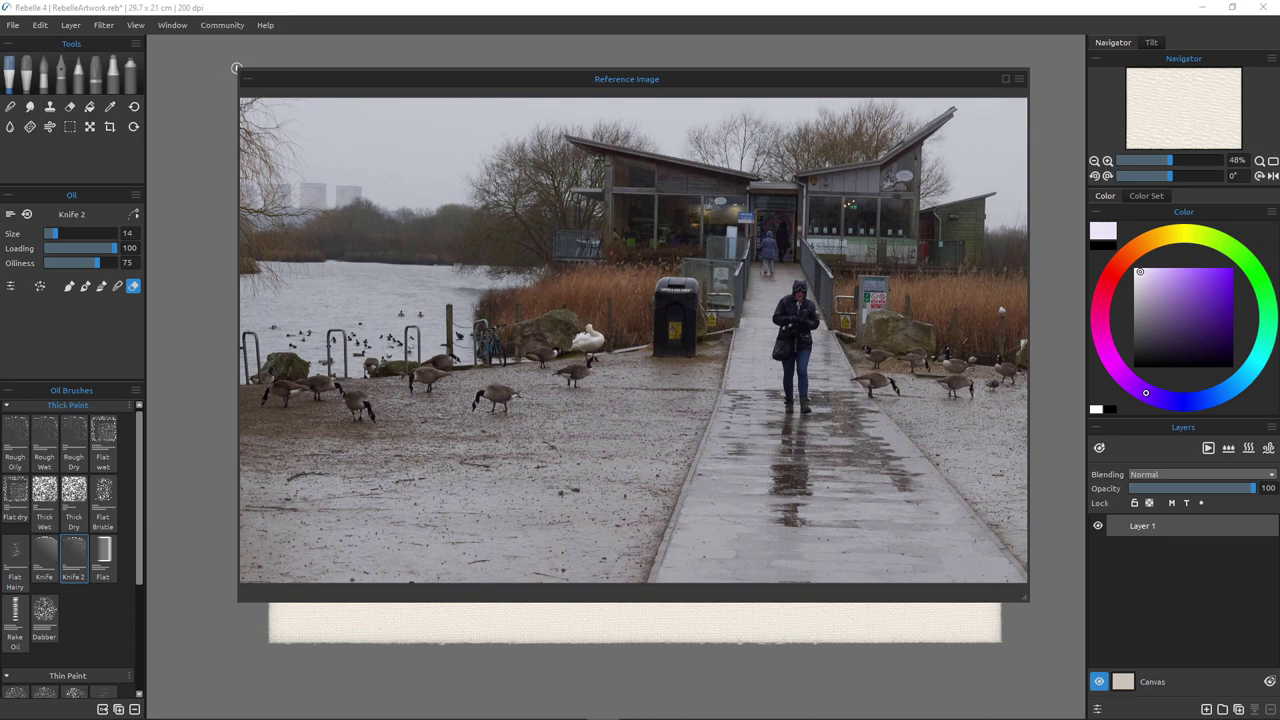
mouse_move(237, 68)
mouse_down()
mouse_move(559, 156)
mouse_move(722, 380)
mouse_up()
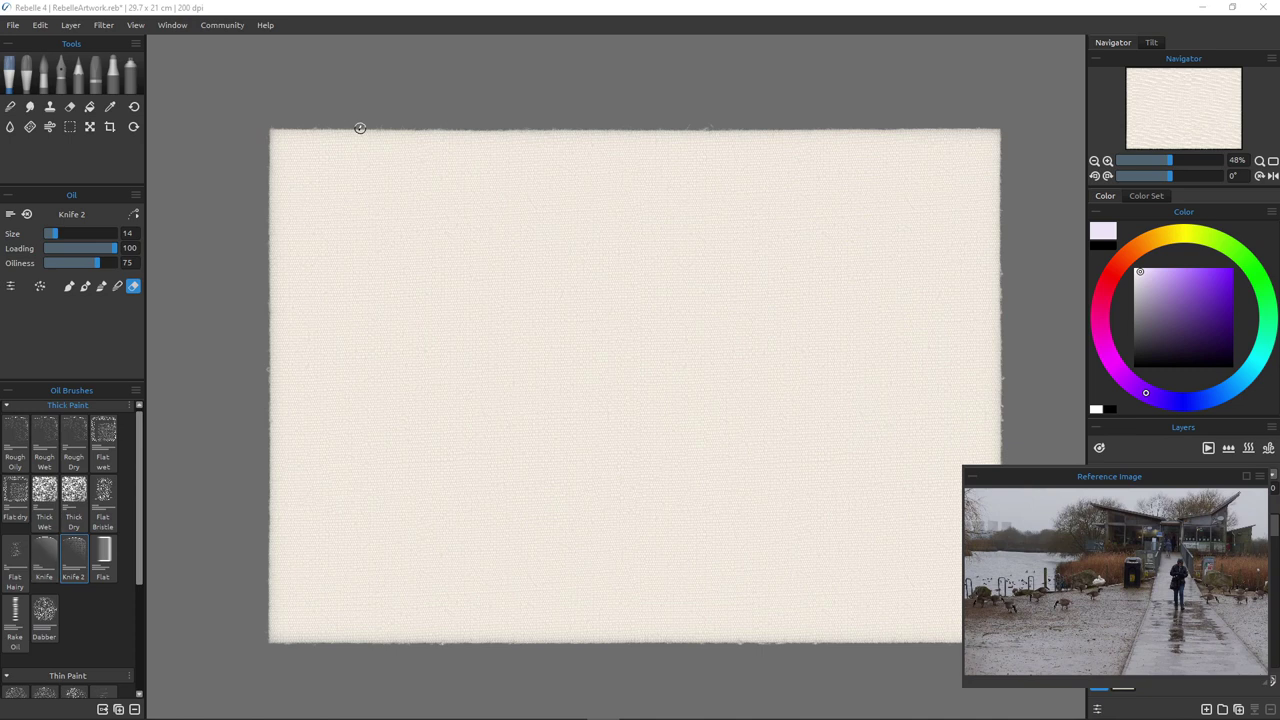
Try a short stroke in a muted grey-violet with the Knife 2 brush on the blank canvas
drag(1151, 299, 1144, 316)
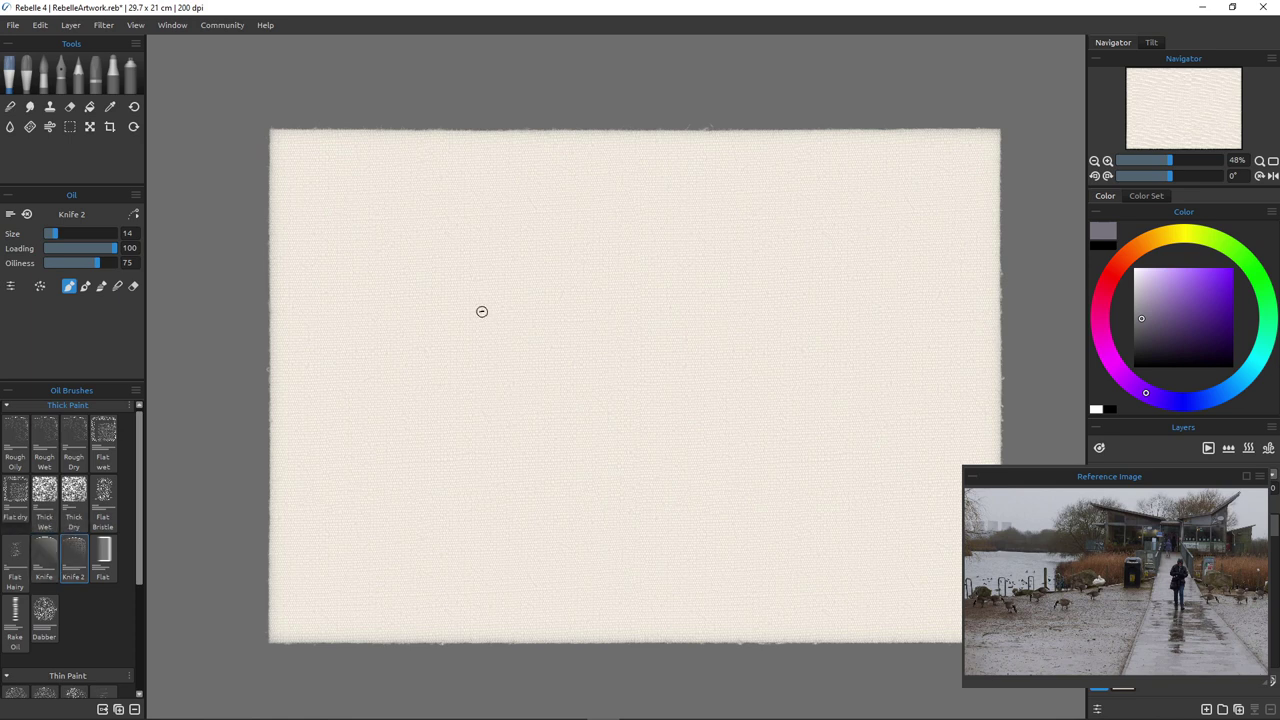
drag(481, 308, 564, 329)
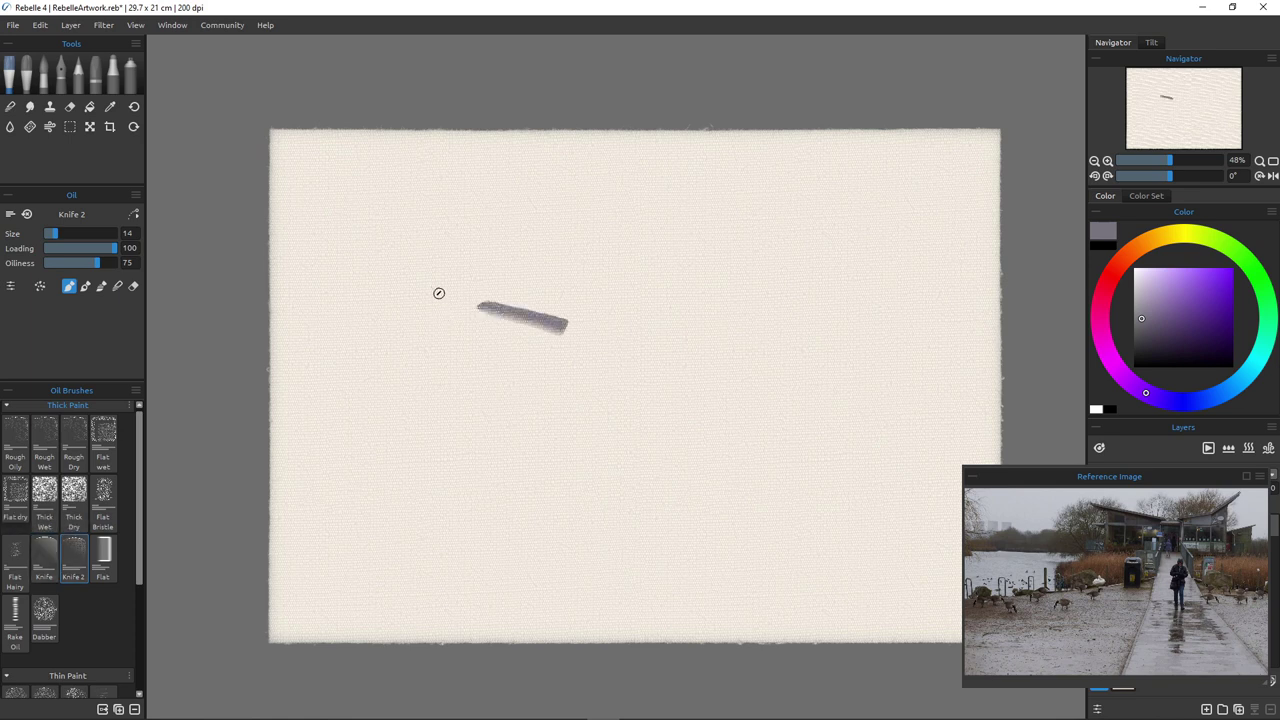
Increase the Knife 2 brush size to 70
key(bracketright)
key(bracketright)
key(bracketright)
key(bracketright)
key(bracketright)
key(bracketright)
key(bracketleft)
Try broad overlapping grey-violet Knife 2 strokes across the upper middle of the canvas
mouse_move(485, 305)
mouse_down()
mouse_move(697, 326)
mouse_move(500, 322)
mouse_move(672, 358)
mouse_up()
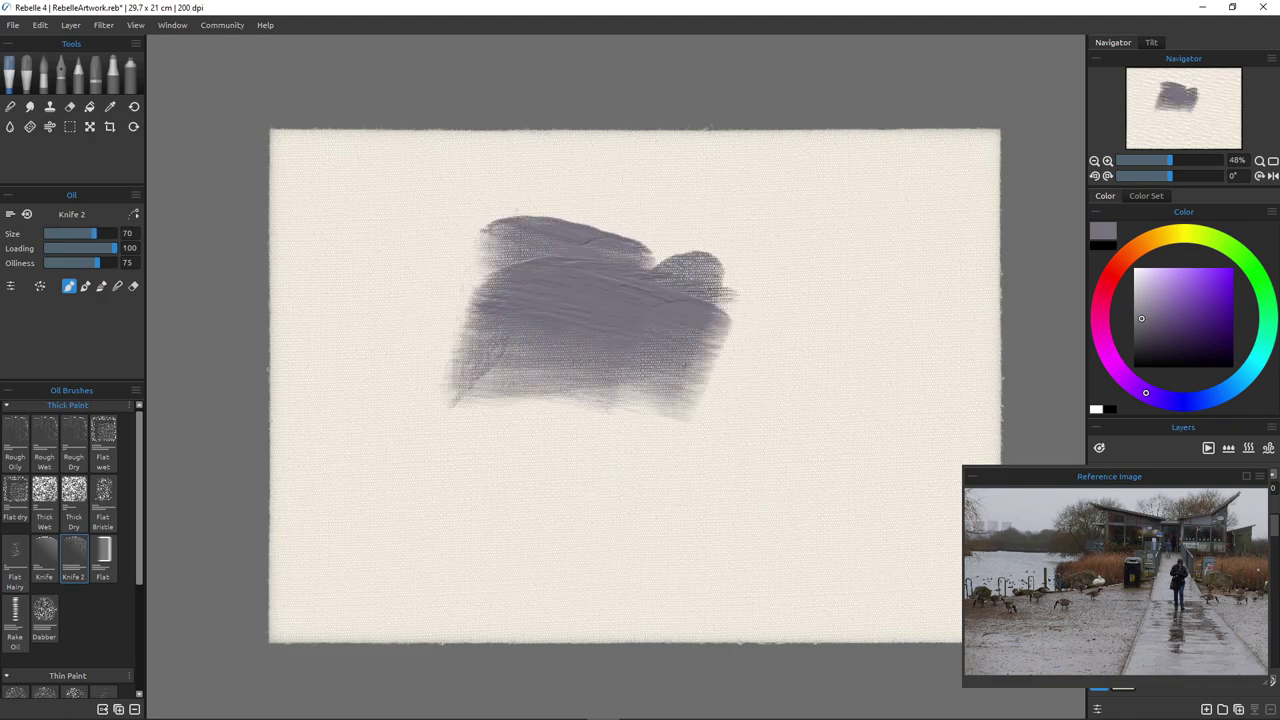
scroll(601, 343, up, 2)
scroll(601, 343, up, 3)
scroll(601, 343, down, 4)
mouse_move(797, 310)
mouse_down()
mouse_move(621, 326)
mouse_move(754, 362)
mouse_up()
Try grey-violet Knife 2 strokes over the existing patch with oiliness at 100
click(116, 263)
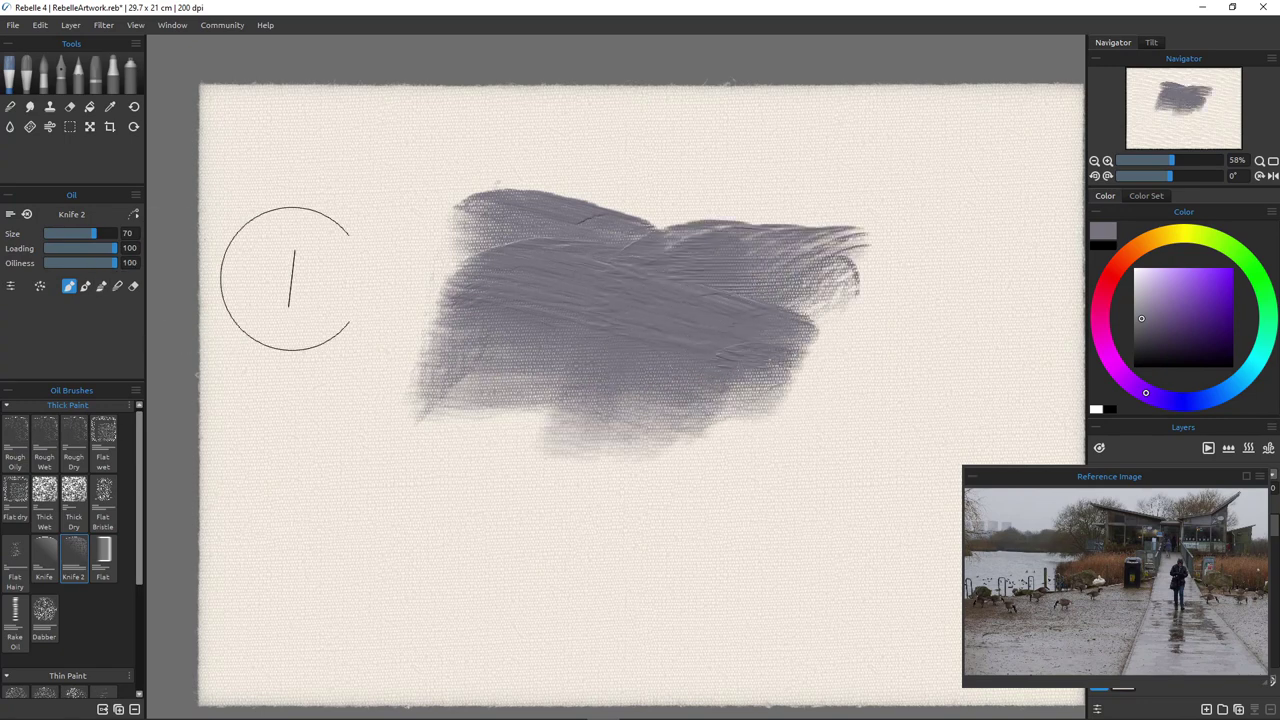
drag(390, 262, 540, 298)
mouse_move(700, 323)
mouse_down()
mouse_move(830, 336)
mouse_move(555, 372)
mouse_up()
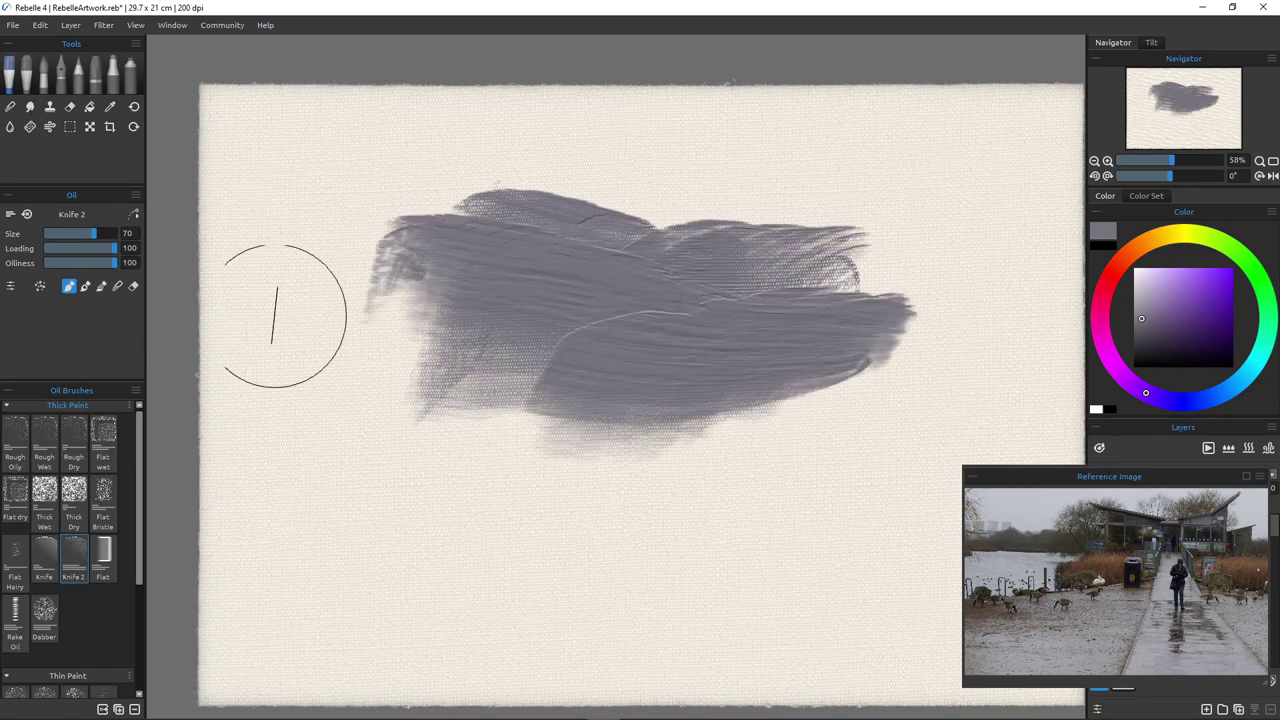
Try drier grey-violet Knife 2 strokes below and around the patch with oiliness at 14
click(54, 263)
drag(330, 355, 540, 400)
drag(325, 392, 540, 455)
mouse_move(680, 466)
mouse_down()
mouse_move(729, 471)
mouse_move(430, 470)
mouse_move(900, 460)
mouse_move(710, 380)
mouse_move(882, 398)
mouse_move(975, 385)
mouse_move(830, 330)
mouse_move(960, 370)
mouse_move(1015, 345)
mouse_up()
drag(465, 337, 286, 257)
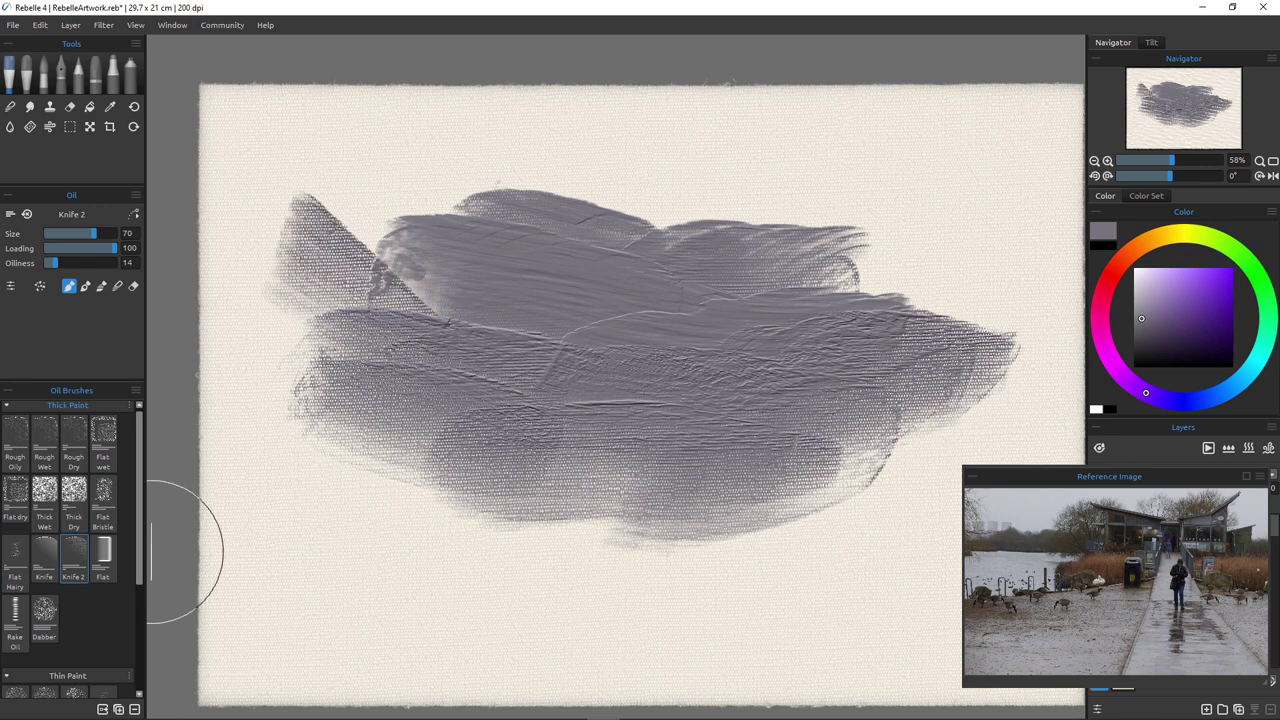
Try the Knife brush with wide grey-violet strokes over the lower and upper parts of the test patch
click(44, 552)
mouse_move(329, 520)
mouse_down()
mouse_move(447, 533)
mouse_move(439, 517)
mouse_move(480, 517)
mouse_move(362, 522)
mouse_up()
key(6)
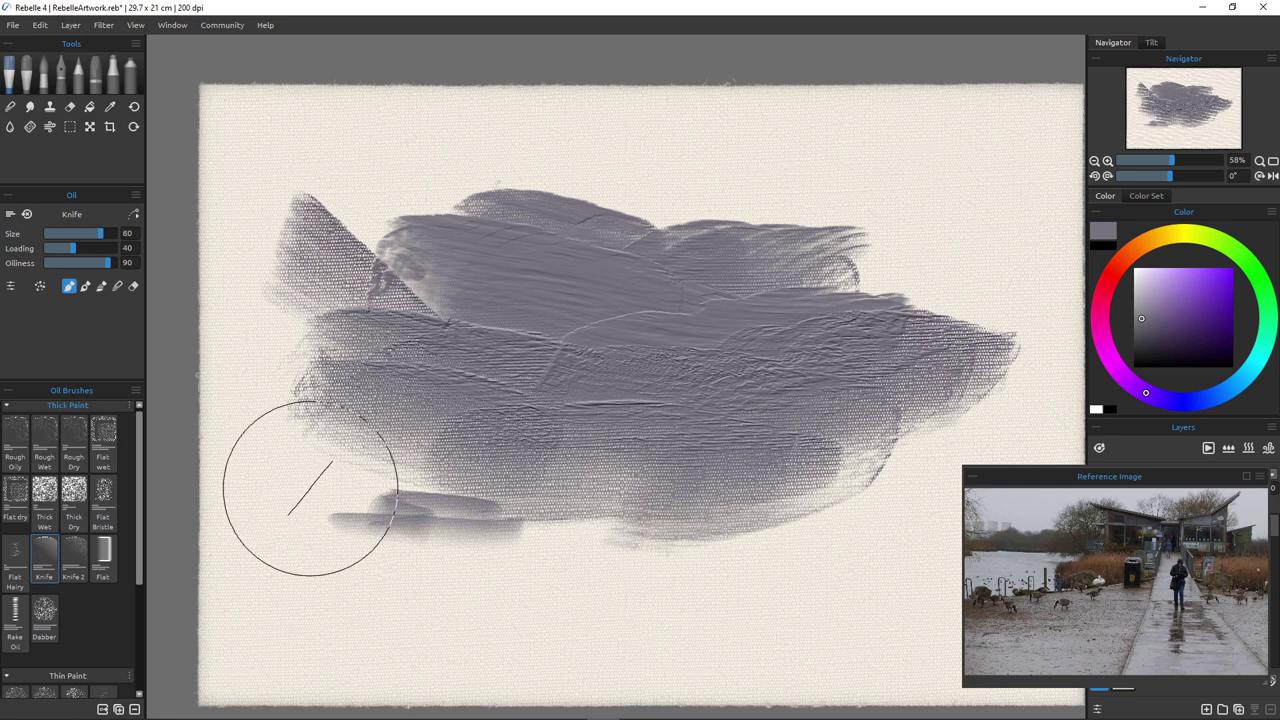
mouse_move(309, 489)
mouse_down()
mouse_move(484, 512)
mouse_move(256, 492)
mouse_move(372, 538)
mouse_move(472, 548)
mouse_move(661, 551)
mouse_move(426, 498)
mouse_move(817, 534)
mouse_move(698, 549)
mouse_move(710, 581)
mouse_move(445, 548)
mouse_up()
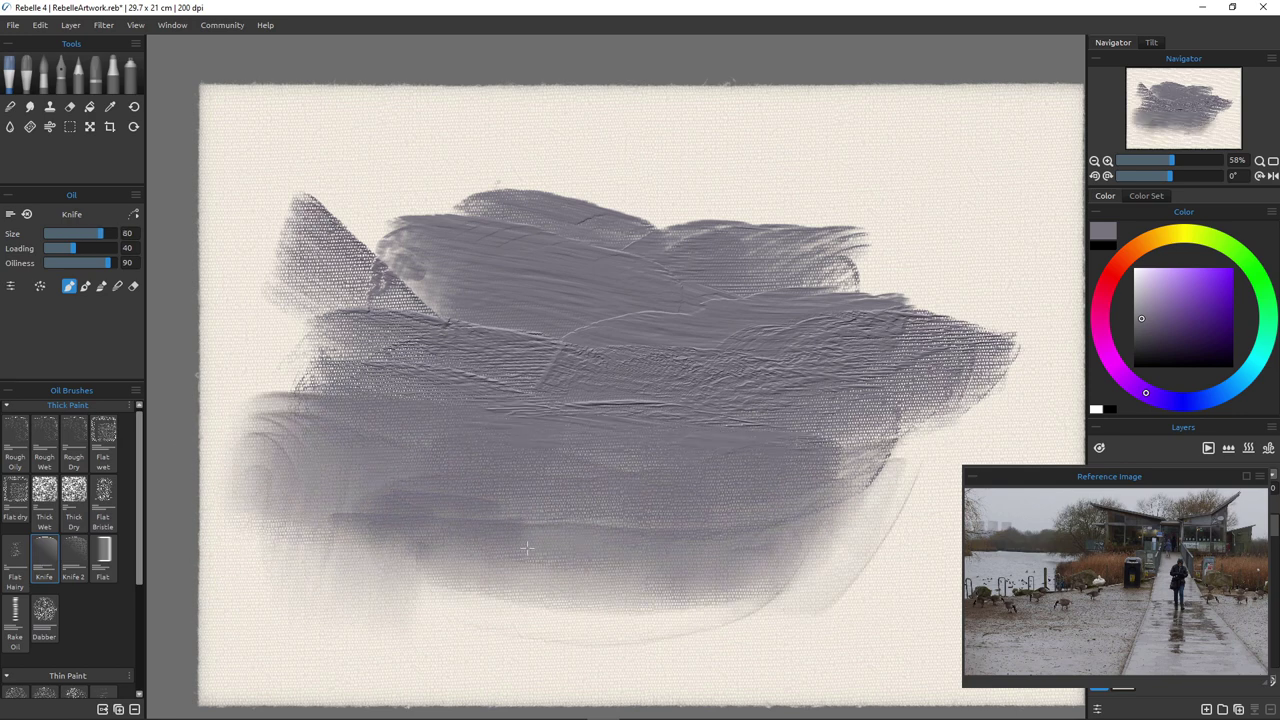
mouse_move(540, 522)
mouse_down()
mouse_move(505, 515)
mouse_move(801, 562)
mouse_move(727, 573)
mouse_move(335, 555)
mouse_up()
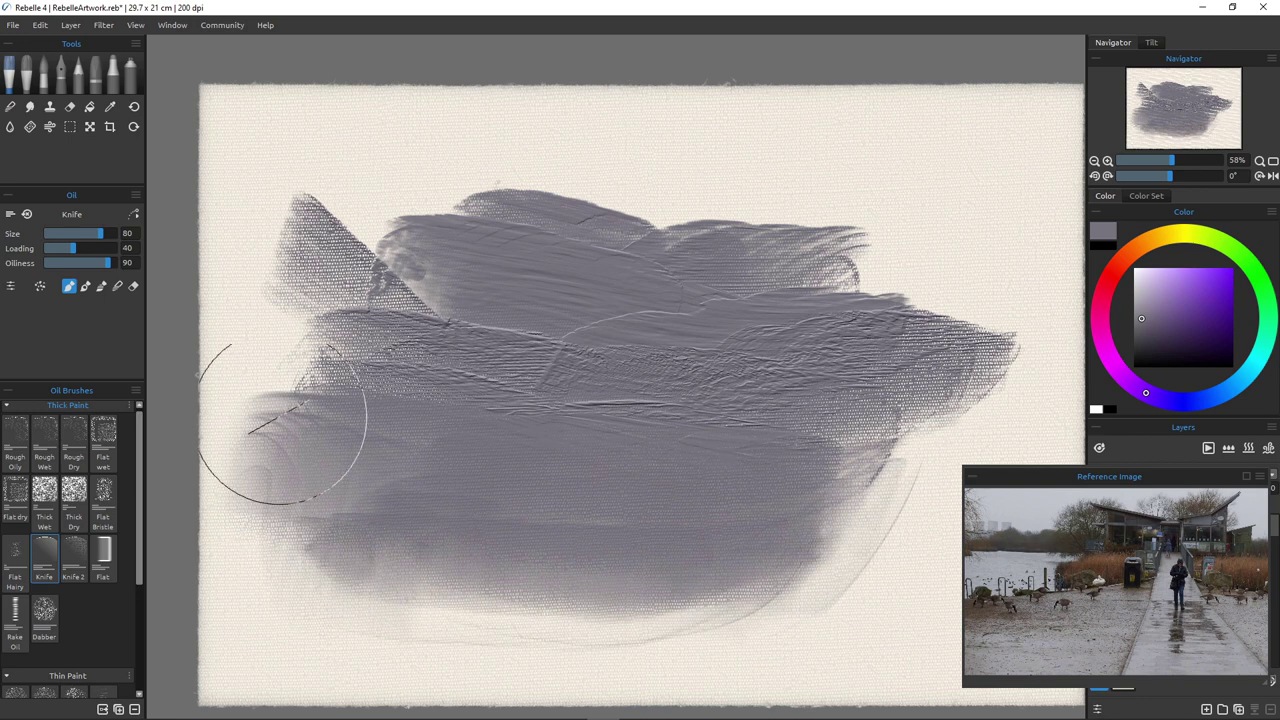
mouse_move(270, 385)
mouse_down()
mouse_move(257, 321)
mouse_move(500, 289)
mouse_move(716, 297)
mouse_move(878, 356)
mouse_up()
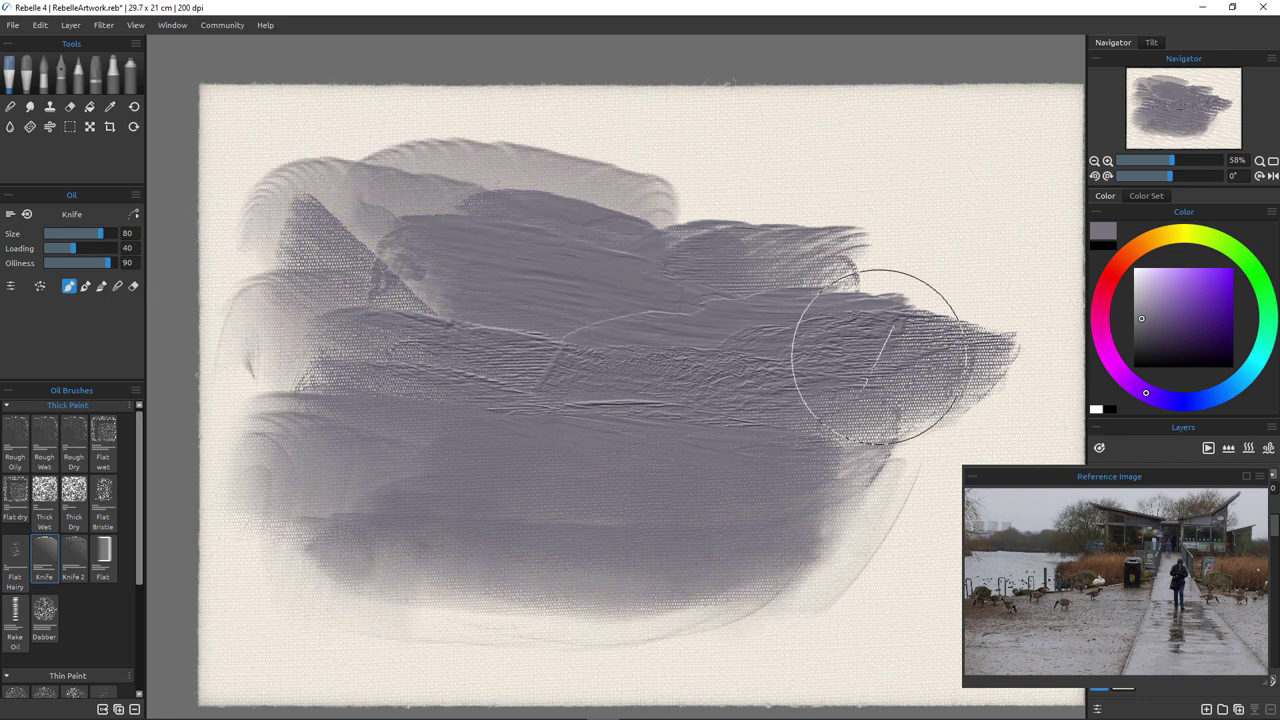
Undo all the test strokes back to the blank canvas
key(ctrl+z)
key(ctrl+z)
key(ctrl+z)
key(ctrl+z)
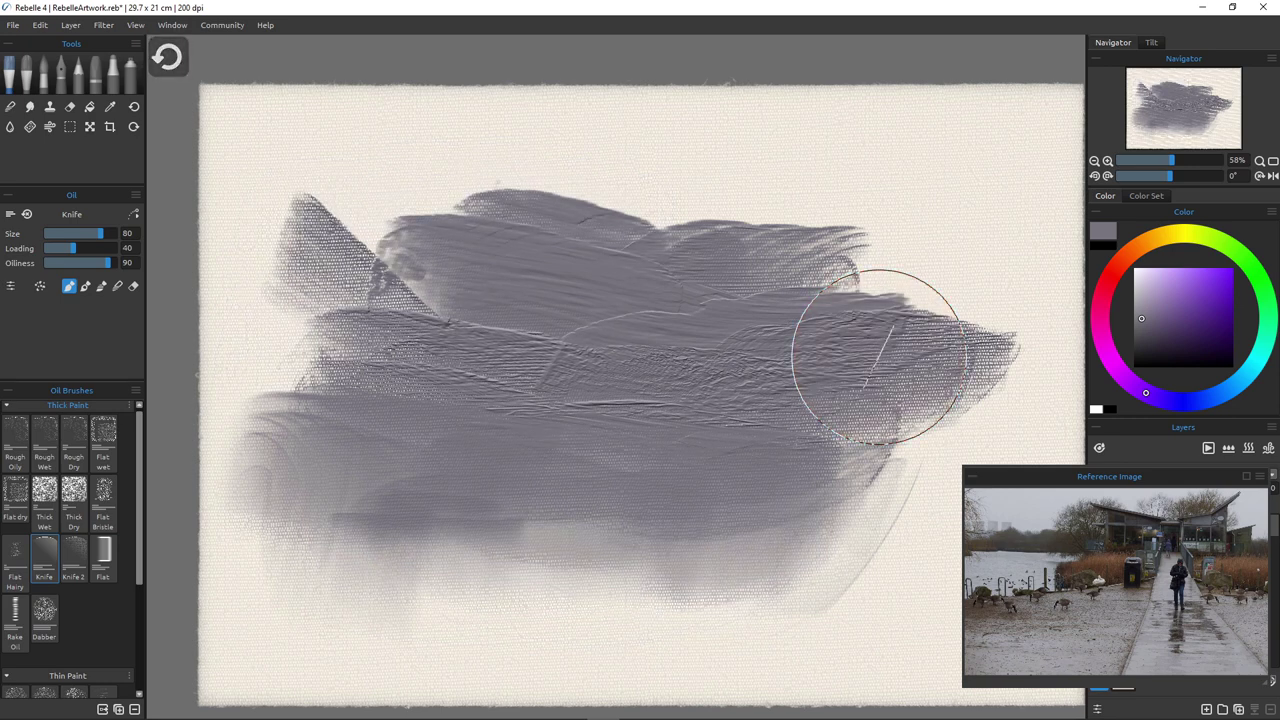
key(ctrl+z)
key(ctrl+z)
key(ctrl+z)
key(ctrl+z)
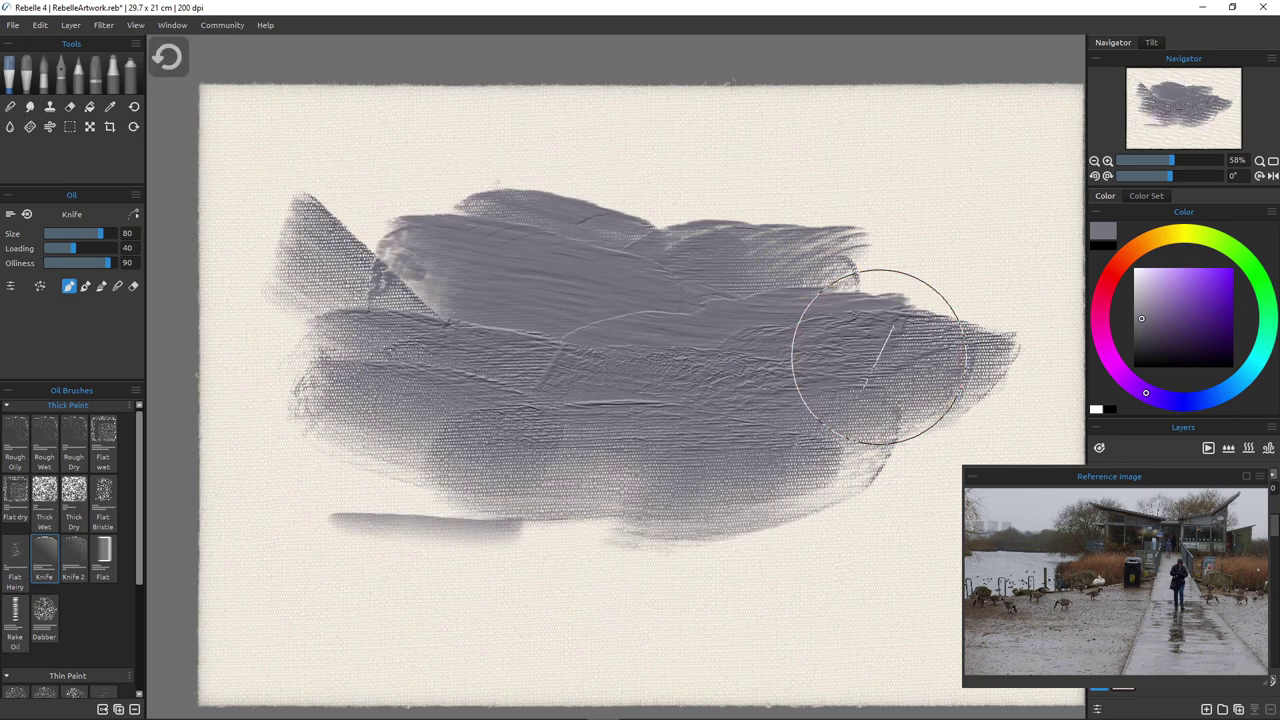
key(ctrl+z)
key(ctrl+z)
key(ctrl+z)
key(ctrl+z)
key(ctrl+z)
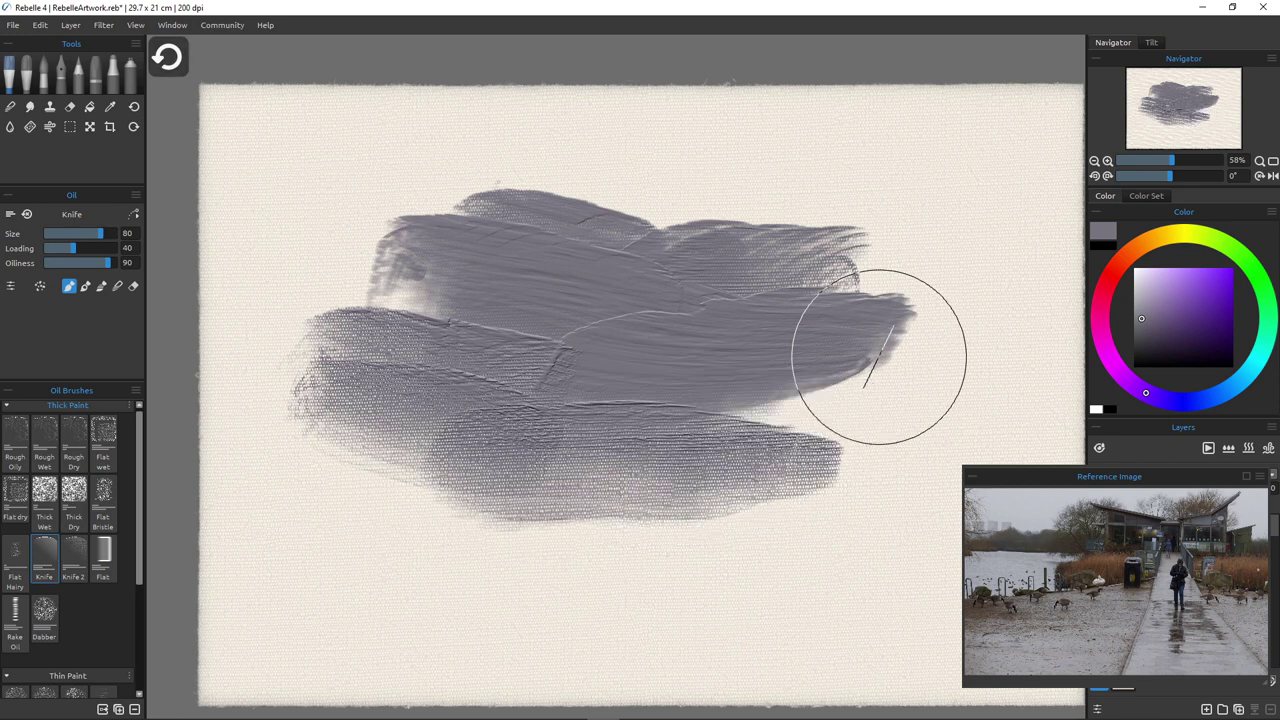
key(ctrl+z)
key(ctrl+z)
key(ctrl+z)
key(ctrl+z)
key(ctrl+z)
key(ctrl+z)
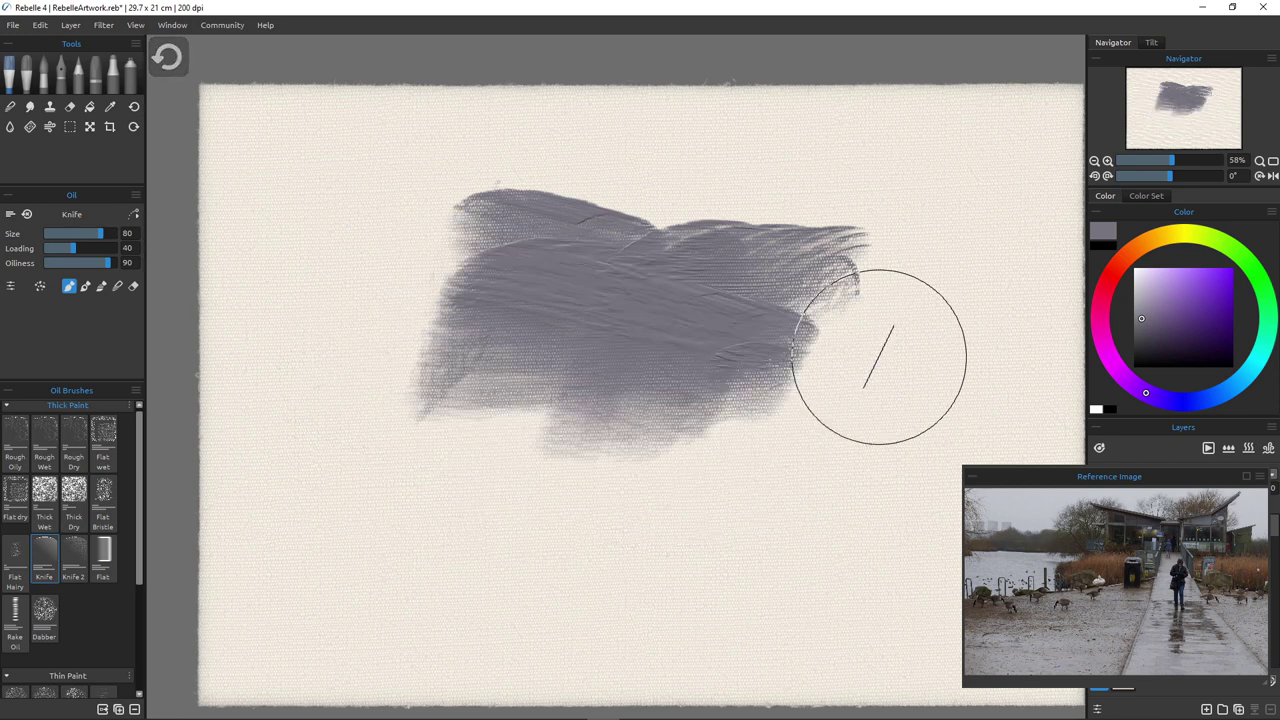
key(ctrl+z)
key(ctrl+z)
key(ctrl+z)
key(ctrl+z)
key(ctrl+z)
key(ctrl+z)
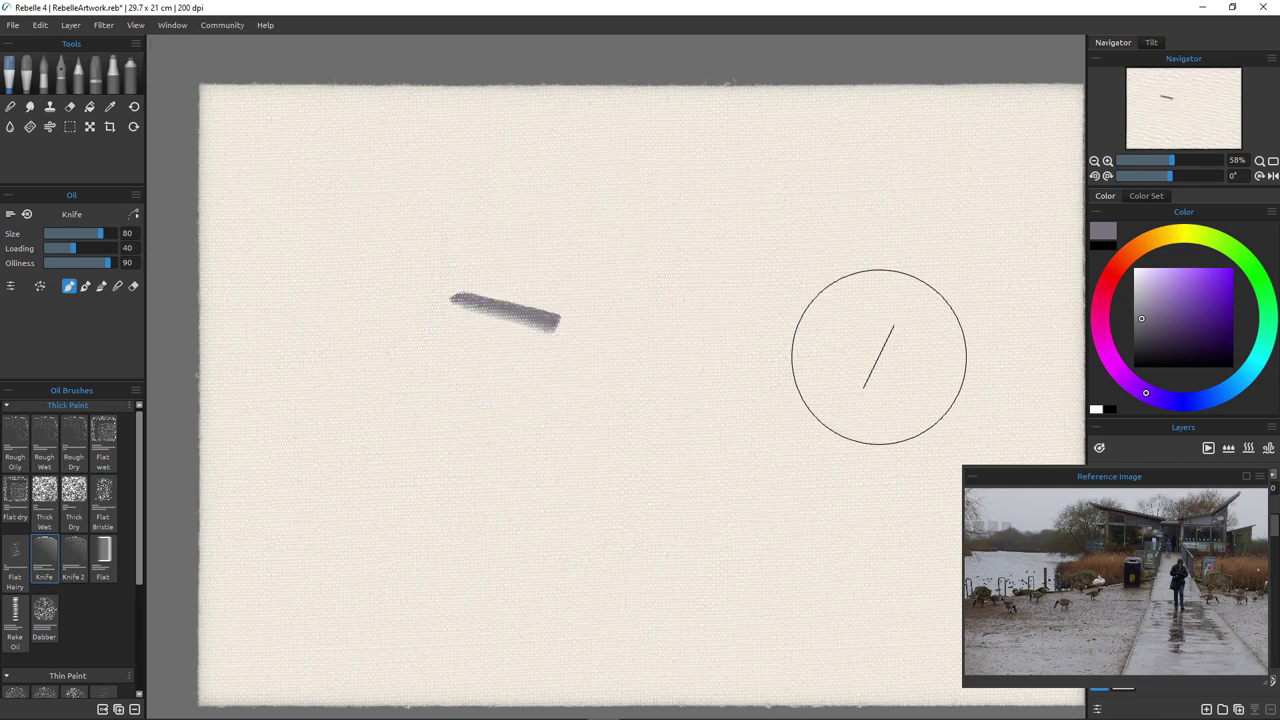
key(ctrl+z)
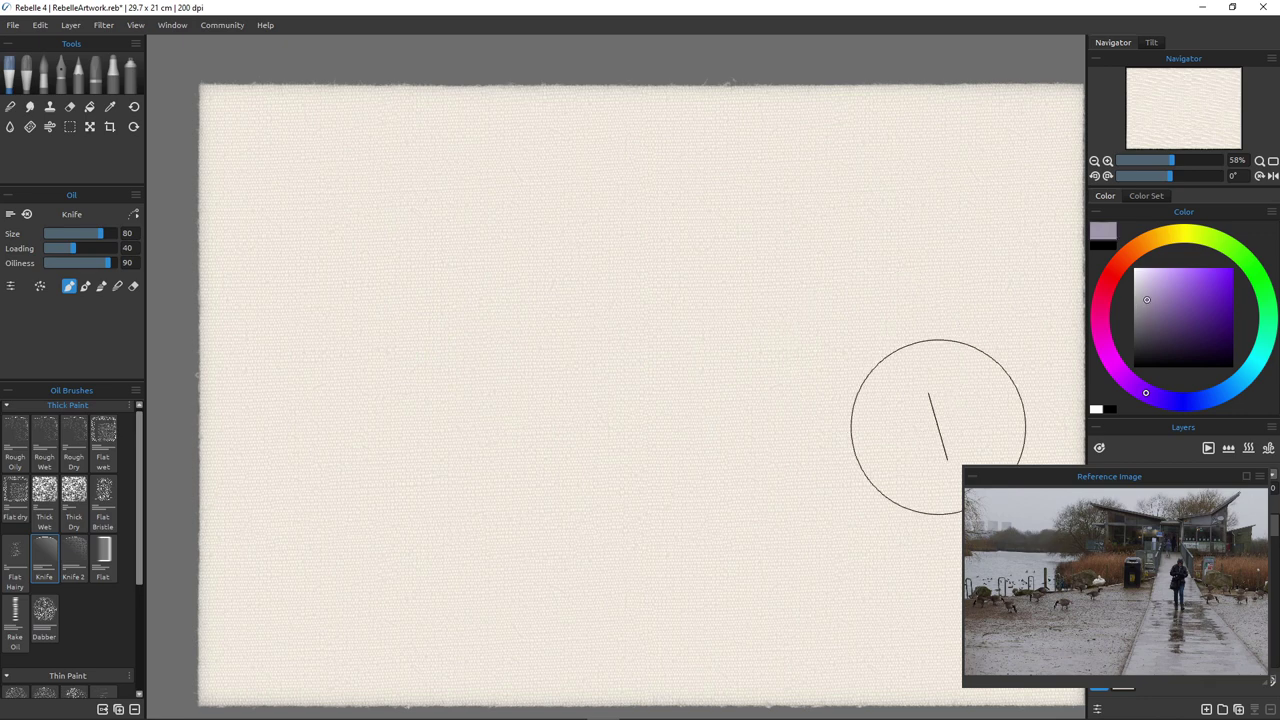
Paint a muted lavender band across the upper part of the canvas with Knife 2 at oiliness 92
click(73, 556)
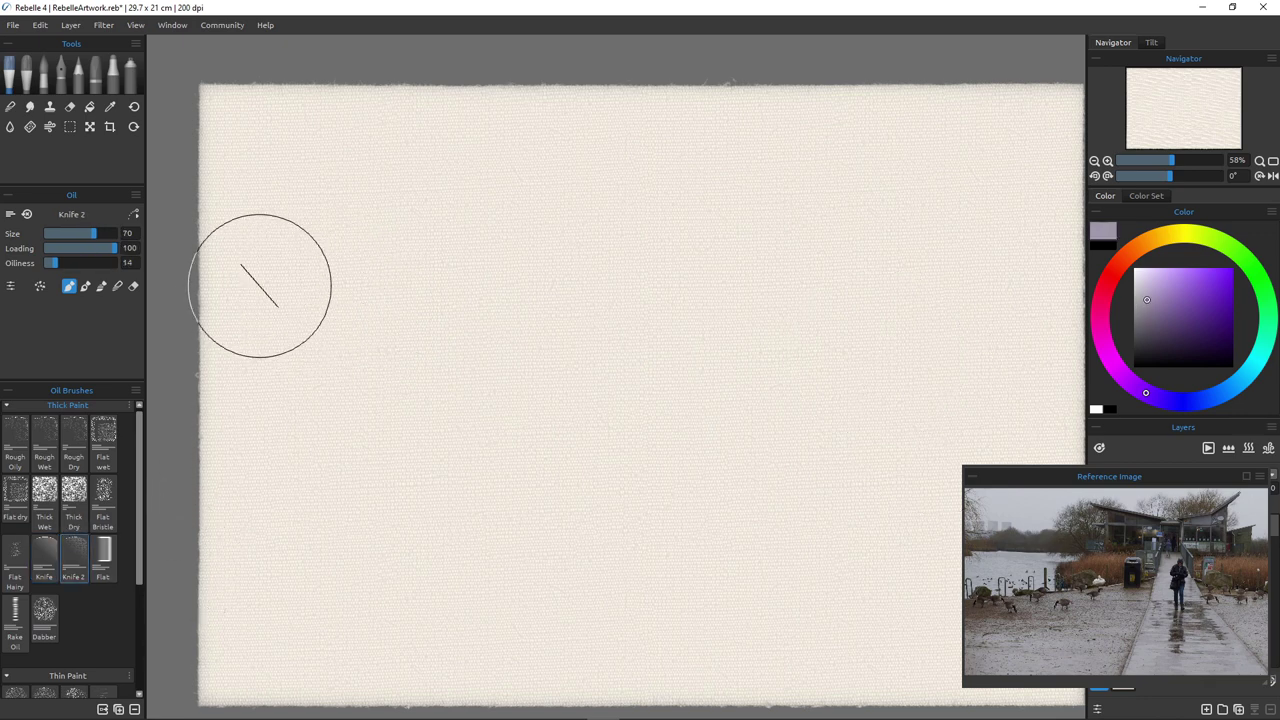
mouse_move(254, 271)
mouse_down()
mouse_move(388, 273)
mouse_move(252, 257)
mouse_move(818, 278)
mouse_move(53, 263)
mouse_move(109, 263)
mouse_up()
mouse_move(545, 262)
mouse_down()
mouse_move(830, 270)
mouse_move(528, 235)
mouse_move(454, 203)
mouse_move(205, 205)
mouse_up()
drag(800, 262, 921, 256)
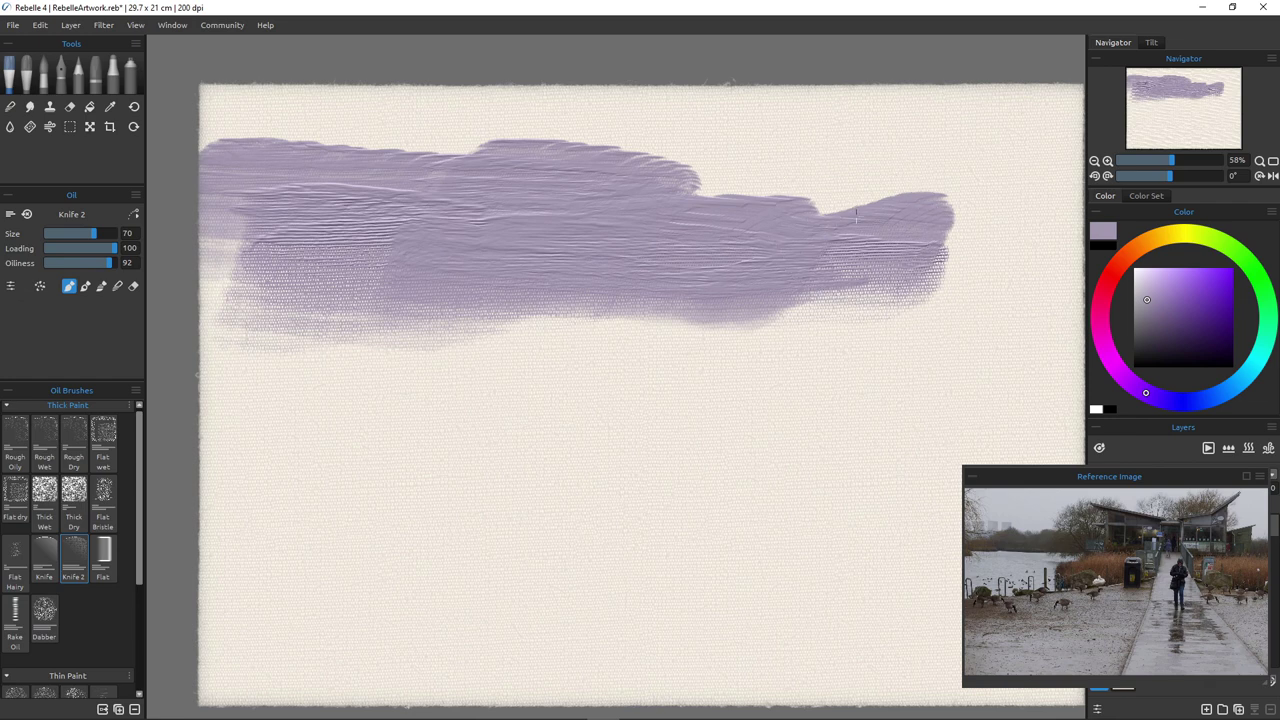
drag(985, 200, 785, 192)
drag(600, 146, 950, 156)
mouse_move(735, 187)
mouse_down()
mouse_move(829, 229)
mouse_move(1131, 274)
mouse_move(1120, 276)
mouse_up()
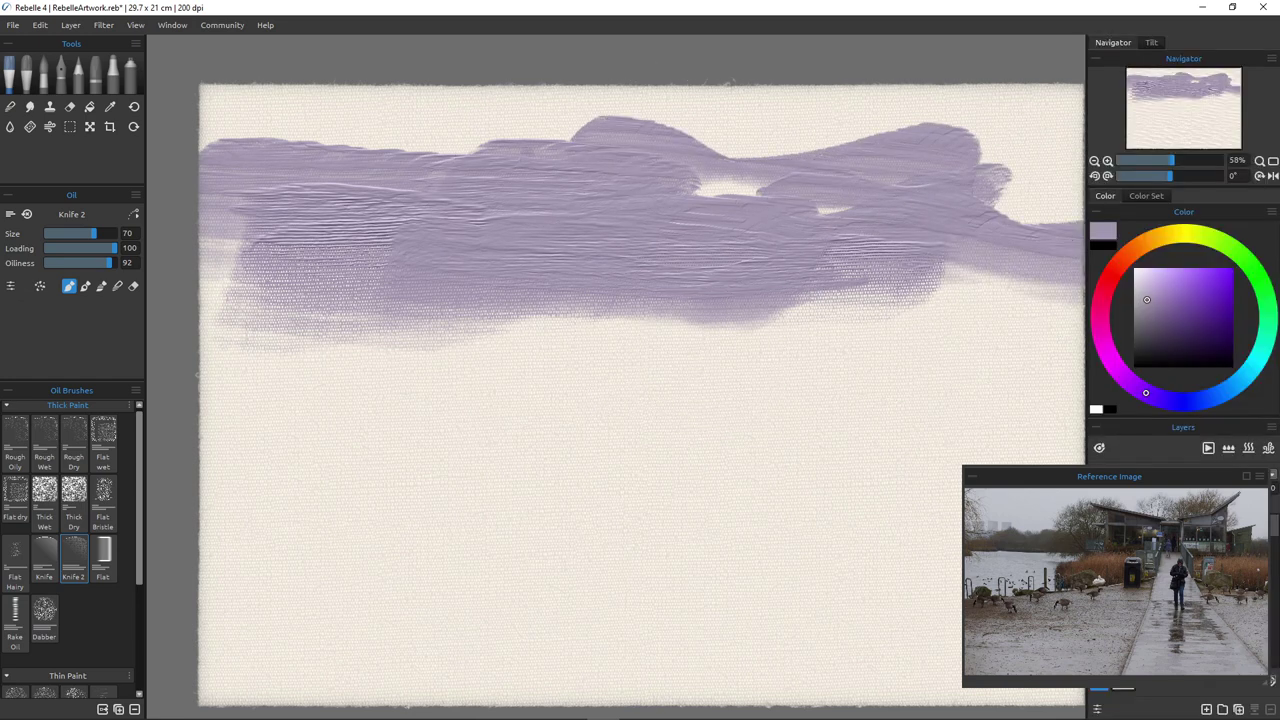
scroll(719, 365, down, 5)
scroll(719, 365, up, 1)
mouse_move(815, 332)
mouse_down()
mouse_move(845, 319)
mouse_move(940, 331)
mouse_up()
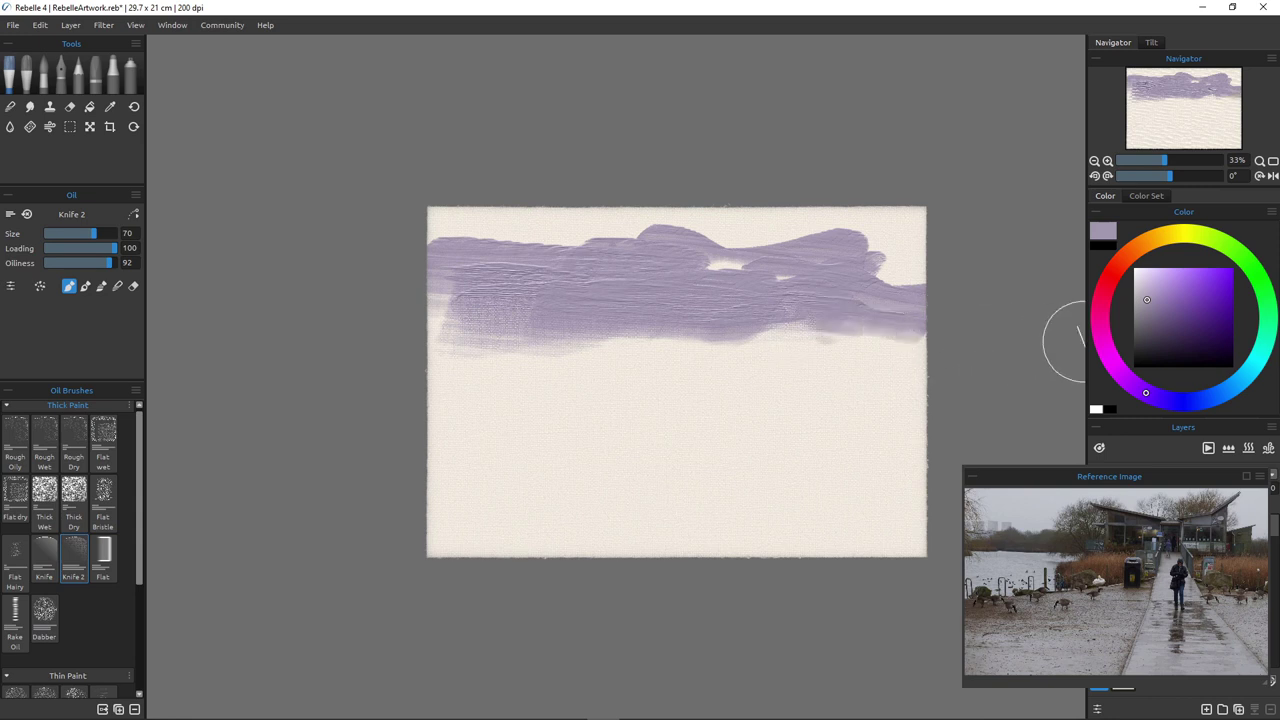
Paint pale lavender strokes beneath the darker band, across the left midground and diagonally down to the lower-left corner
mouse_move(1020, 329)
mouse_down()
mouse_move(731, 329)
mouse_move(604, 303)
mouse_move(914, 331)
mouse_move(728, 297)
mouse_move(789, 287)
mouse_move(644, 308)
mouse_move(644, 323)
mouse_move(314, 323)
mouse_up()
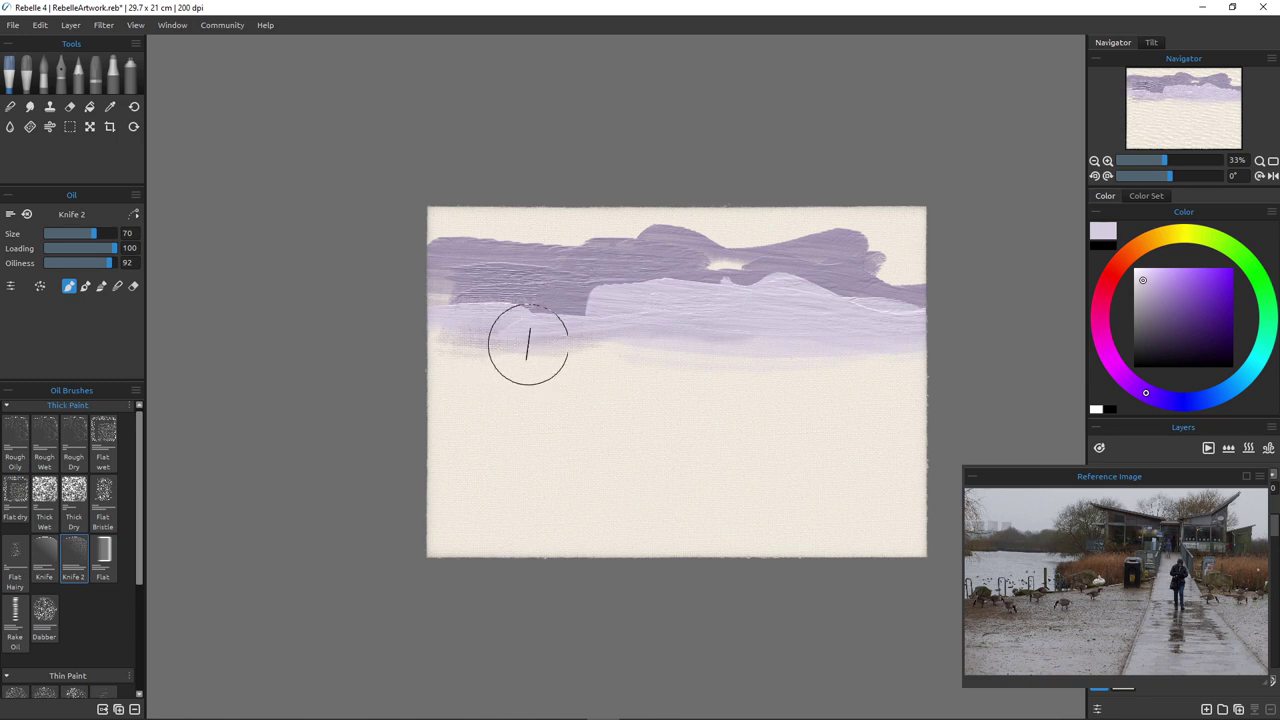
drag(526, 343, 926, 366)
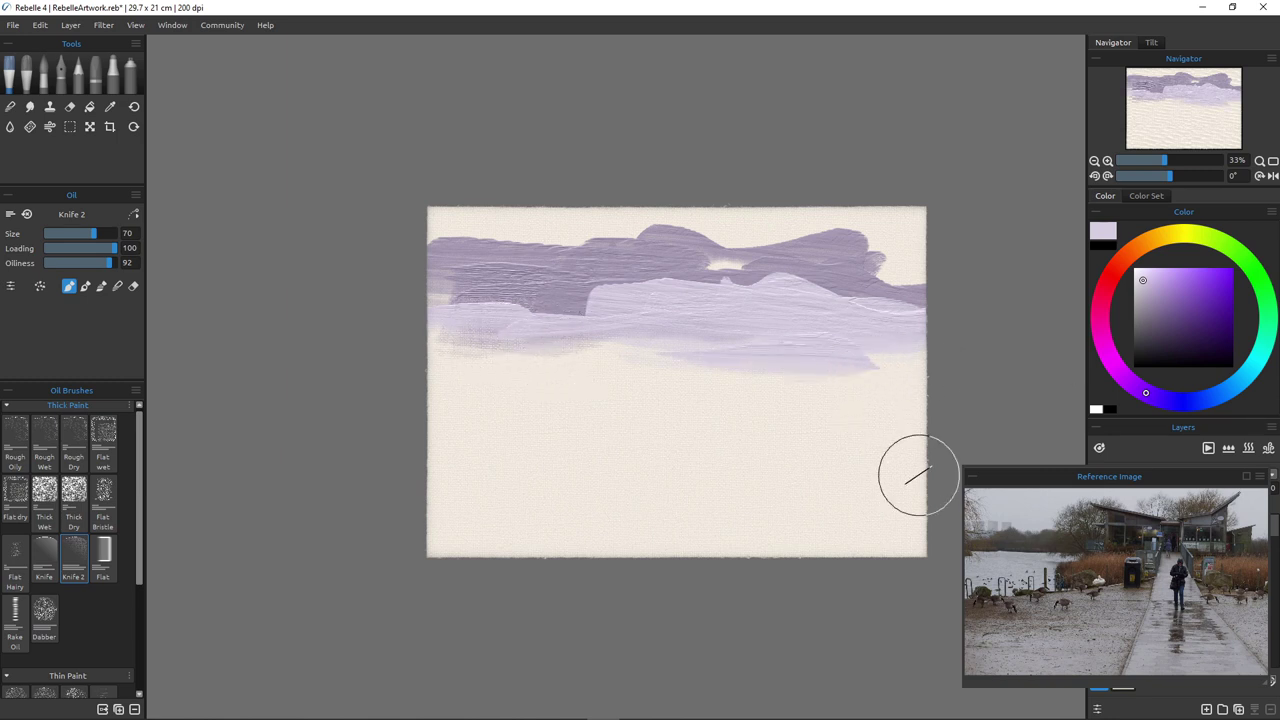
mouse_move(383, 374)
mouse_down()
mouse_move(727, 394)
mouse_move(315, 429)
mouse_move(402, 403)
mouse_up()
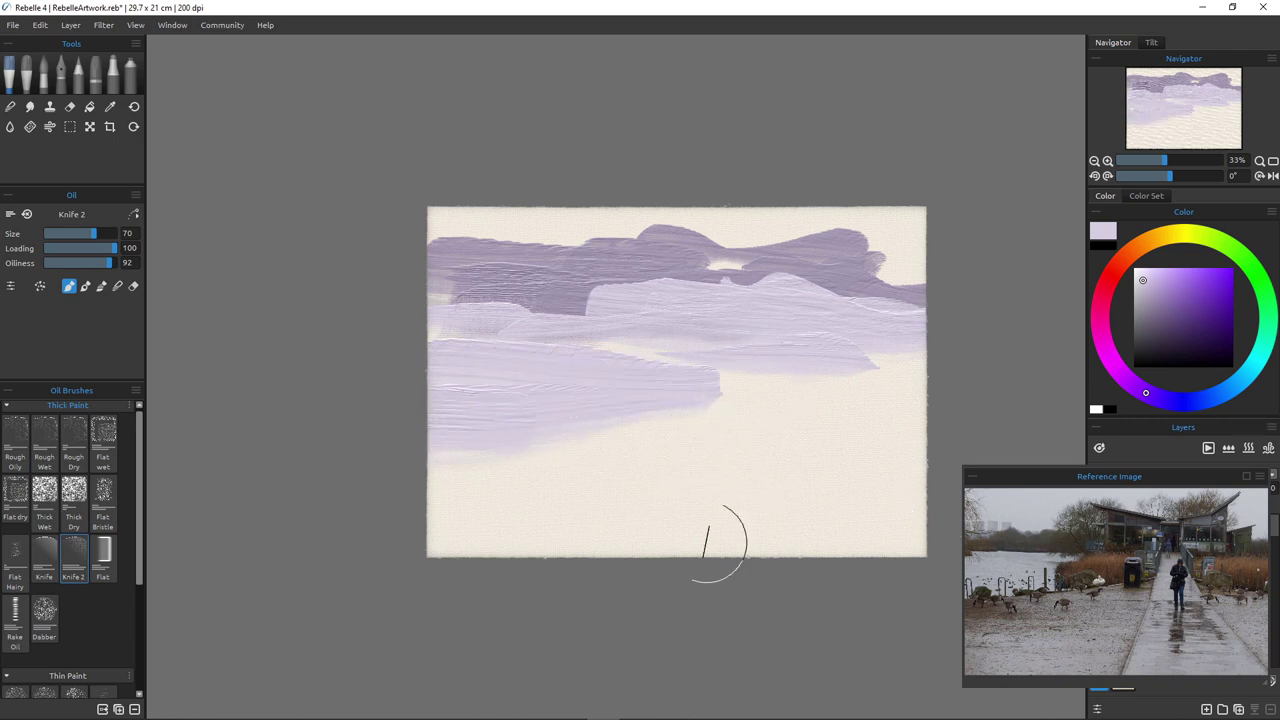
mouse_move(703, 400)
mouse_down()
mouse_move(525, 496)
mouse_move(714, 421)
mouse_move(596, 497)
mouse_move(497, 524)
mouse_move(667, 487)
mouse_move(410, 560)
mouse_up()
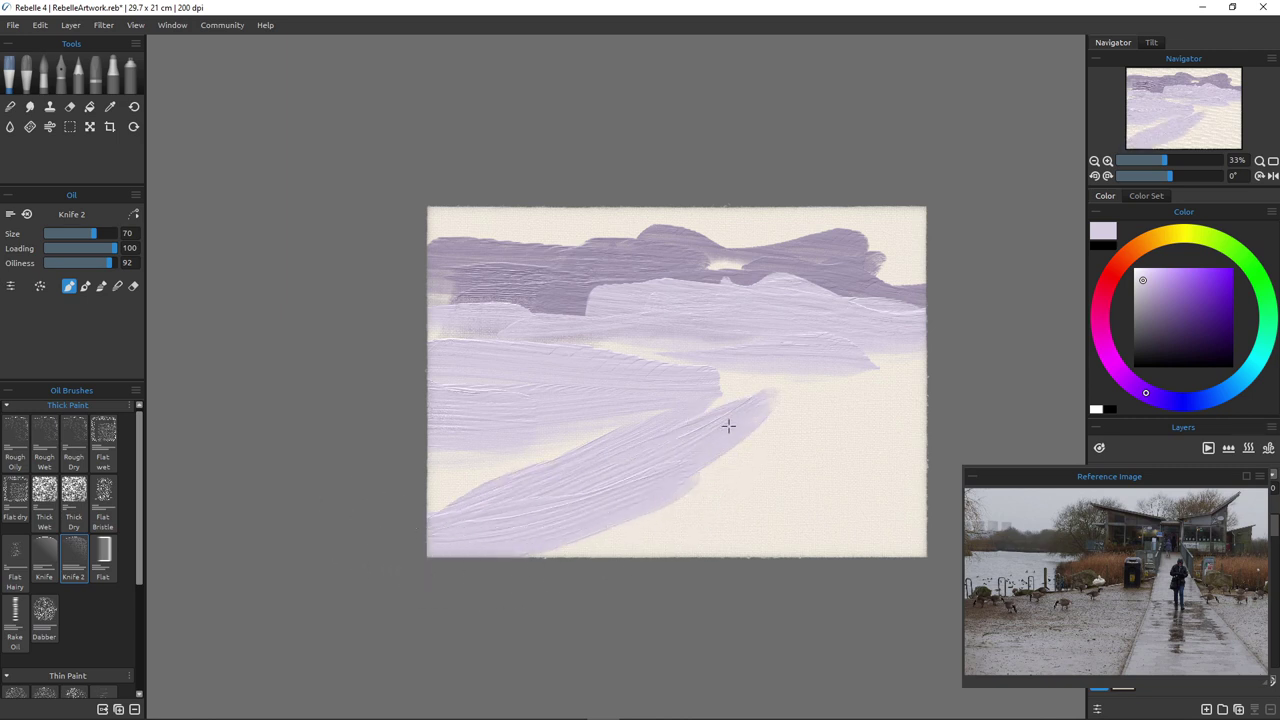
Paint pale lavender strokes fanning down through the foreground path area and into the lower-right corner
drag(729, 426, 683, 550)
mouse_move(760, 425)
mouse_down()
mouse_move(758, 495)
mouse_move(777, 471)
mouse_move(758, 553)
mouse_up()
drag(777, 432, 788, 553)
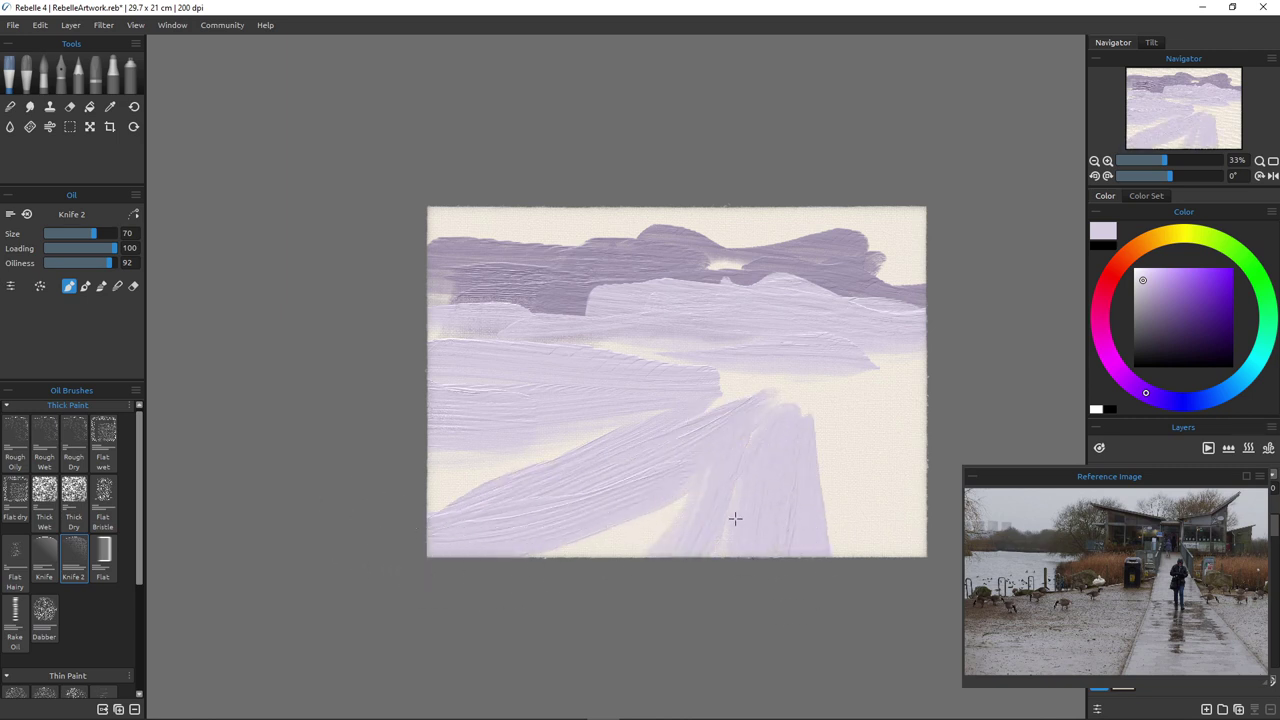
mouse_move(944, 456)
mouse_down()
mouse_move(882, 431)
mouse_move(931, 423)
mouse_move(829, 417)
mouse_move(915, 553)
mouse_up()
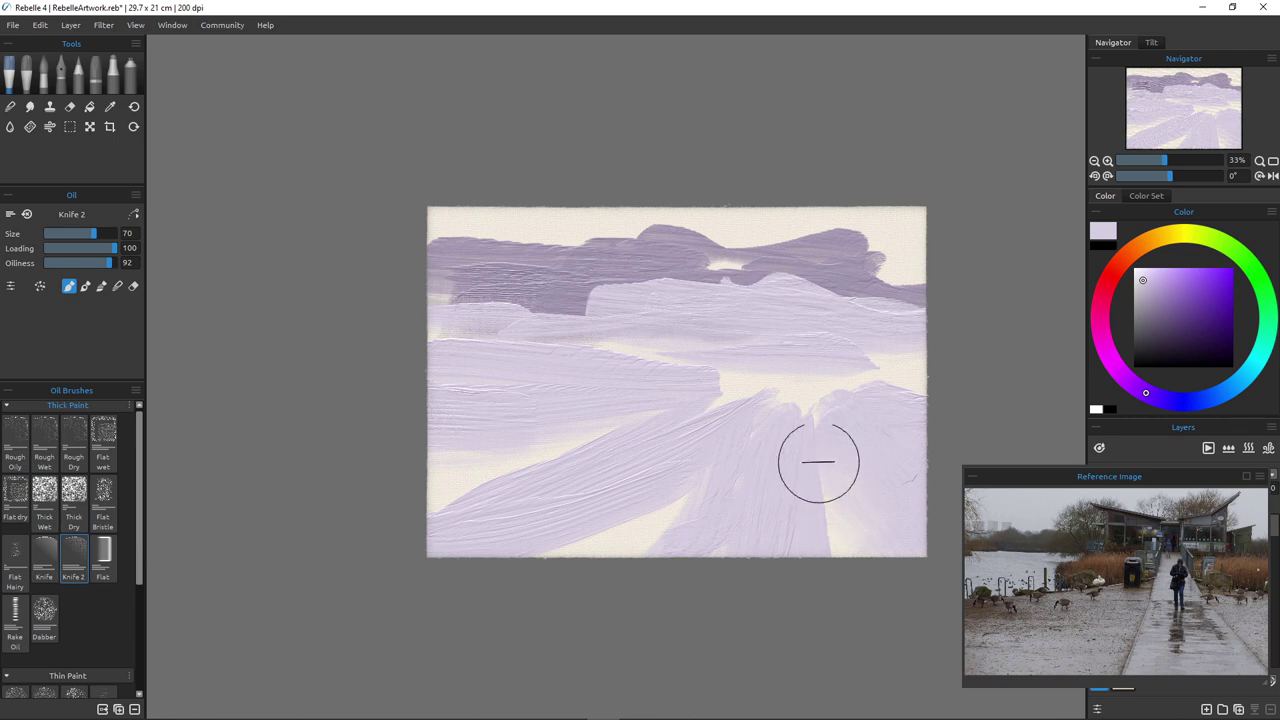
Paint pink strokes inward from the canvas's right edge with Knife 2, using sizes 18 and 25
key([)
key([)
key([)
click(1101, 301)
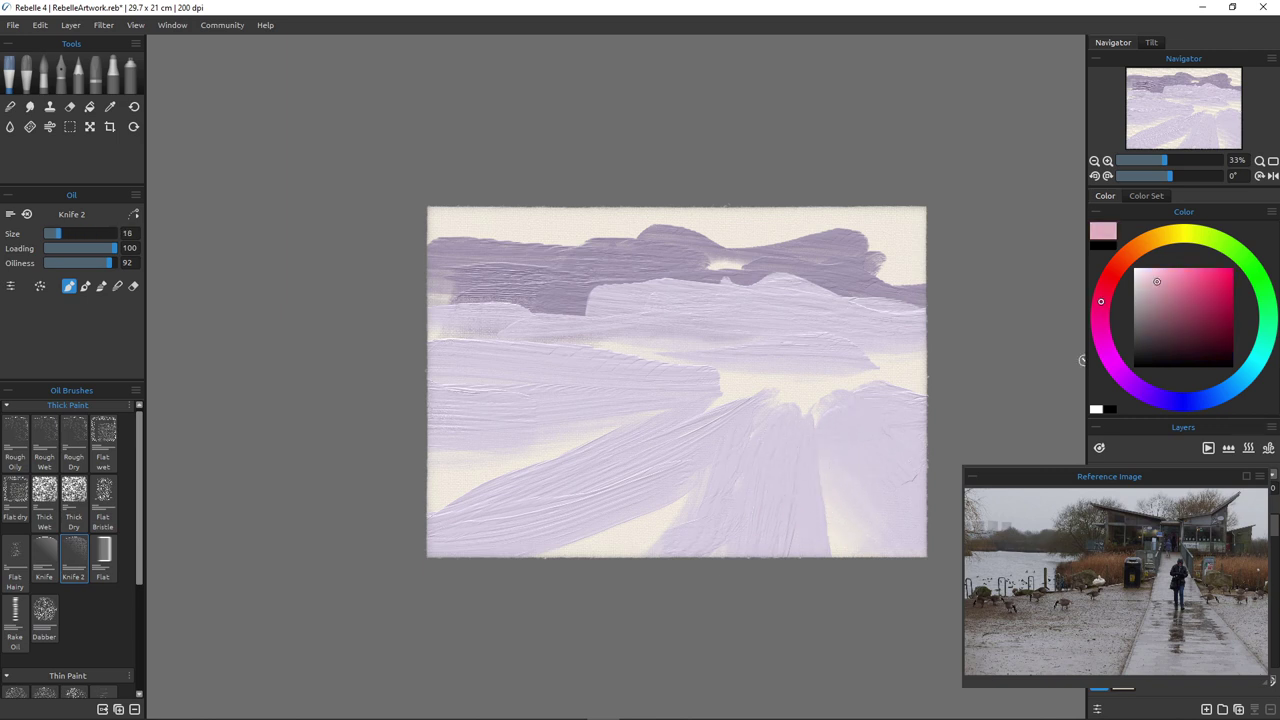
drag(926, 396, 816, 401)
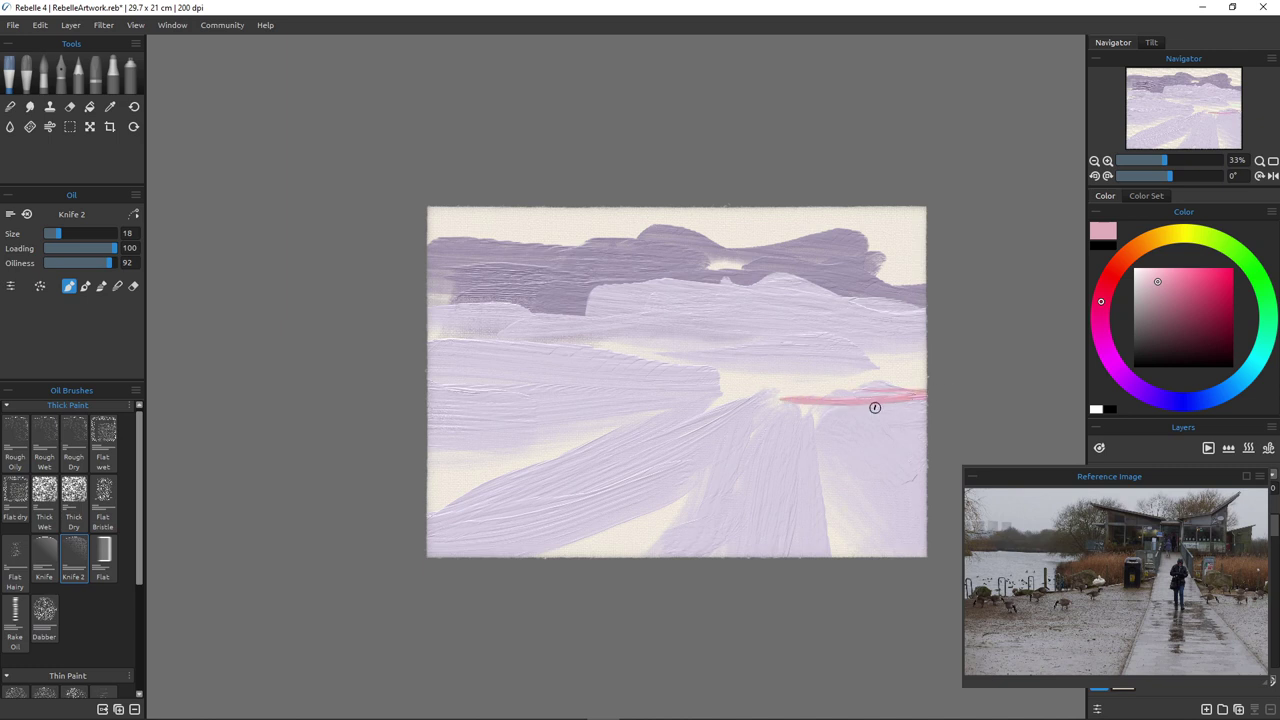
drag(924, 404, 808, 409)
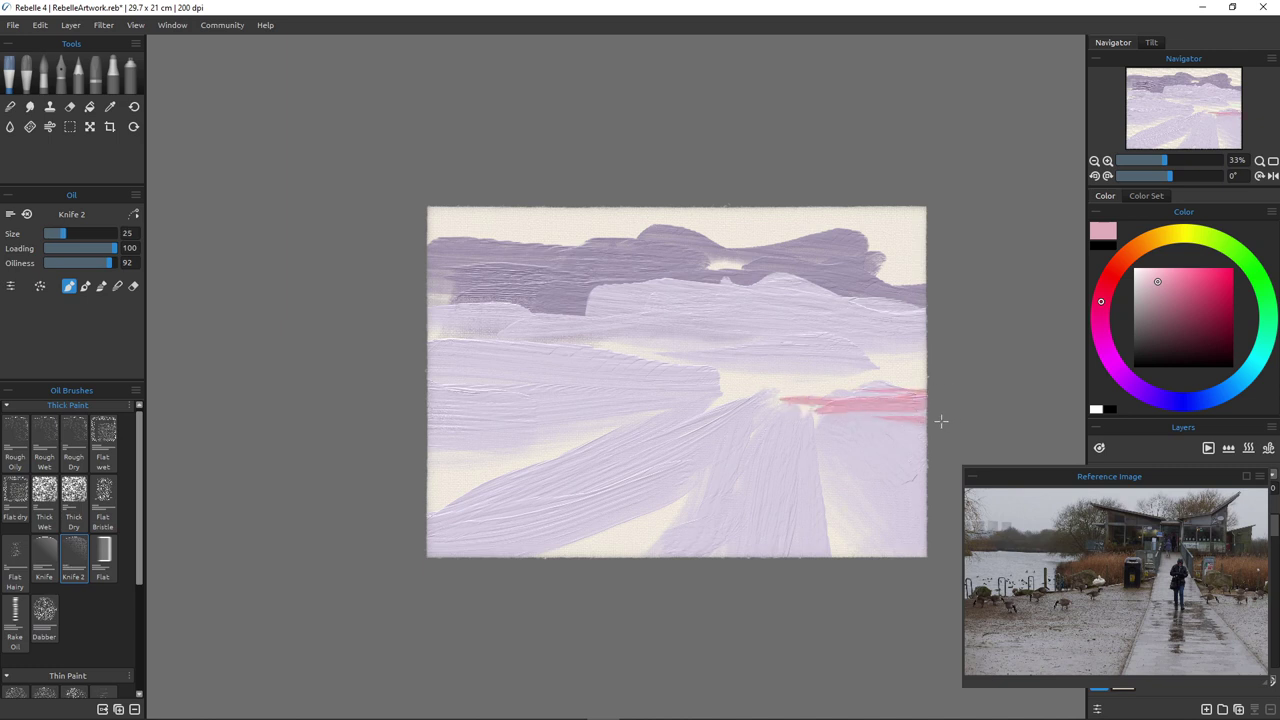
mouse_move(928, 385)
mouse_down()
mouse_move(827, 380)
mouse_move(922, 367)
mouse_up()
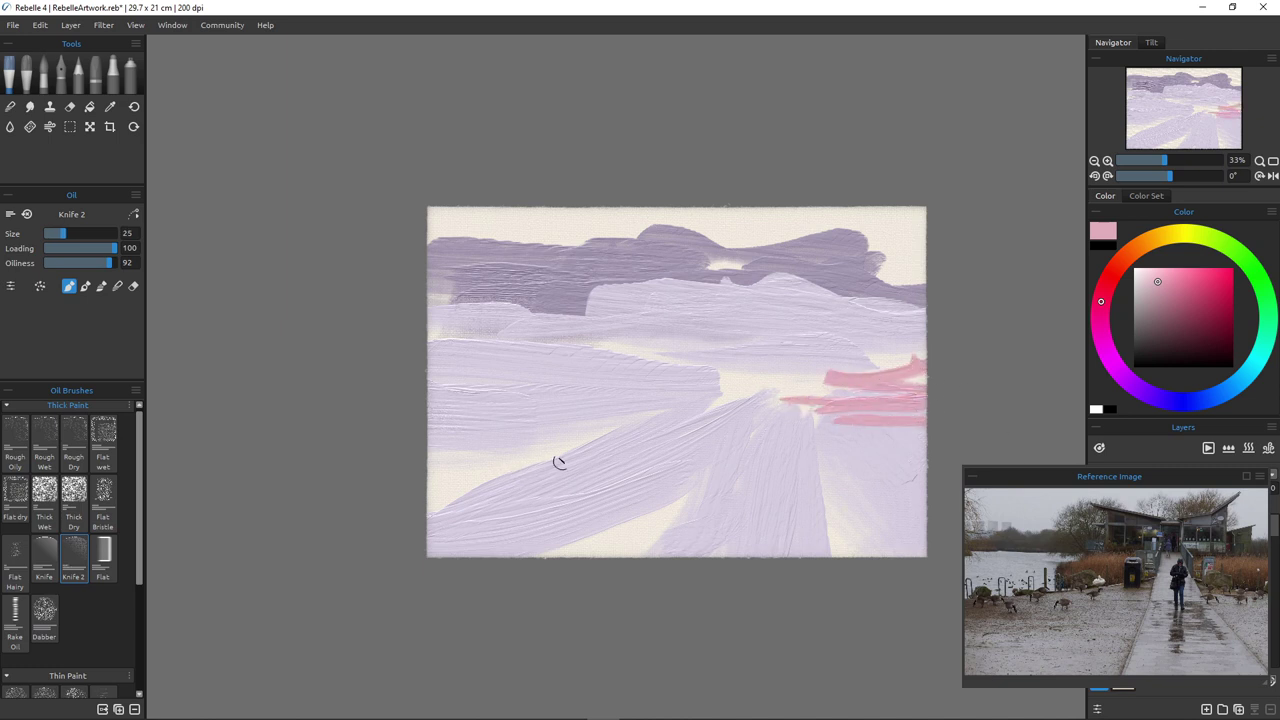
Paint pink strokes across the left foreground and curving up toward the path's vanishing point with Knife 2 at size 45
key(bracketright)
key(bracketright)
key(bracketright)
key(bracketleft)
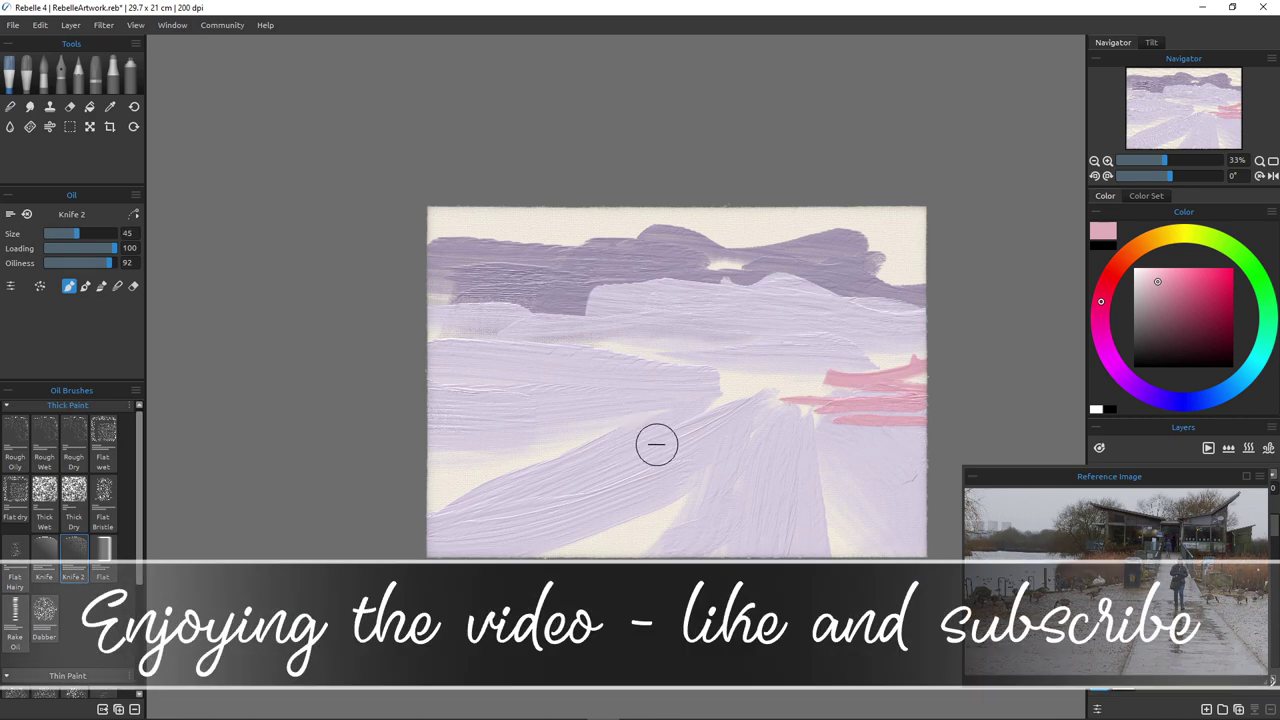
mouse_move(720, 395)
mouse_down()
mouse_move(346, 457)
mouse_move(574, 463)
mouse_move(403, 480)
mouse_move(602, 478)
mouse_up()
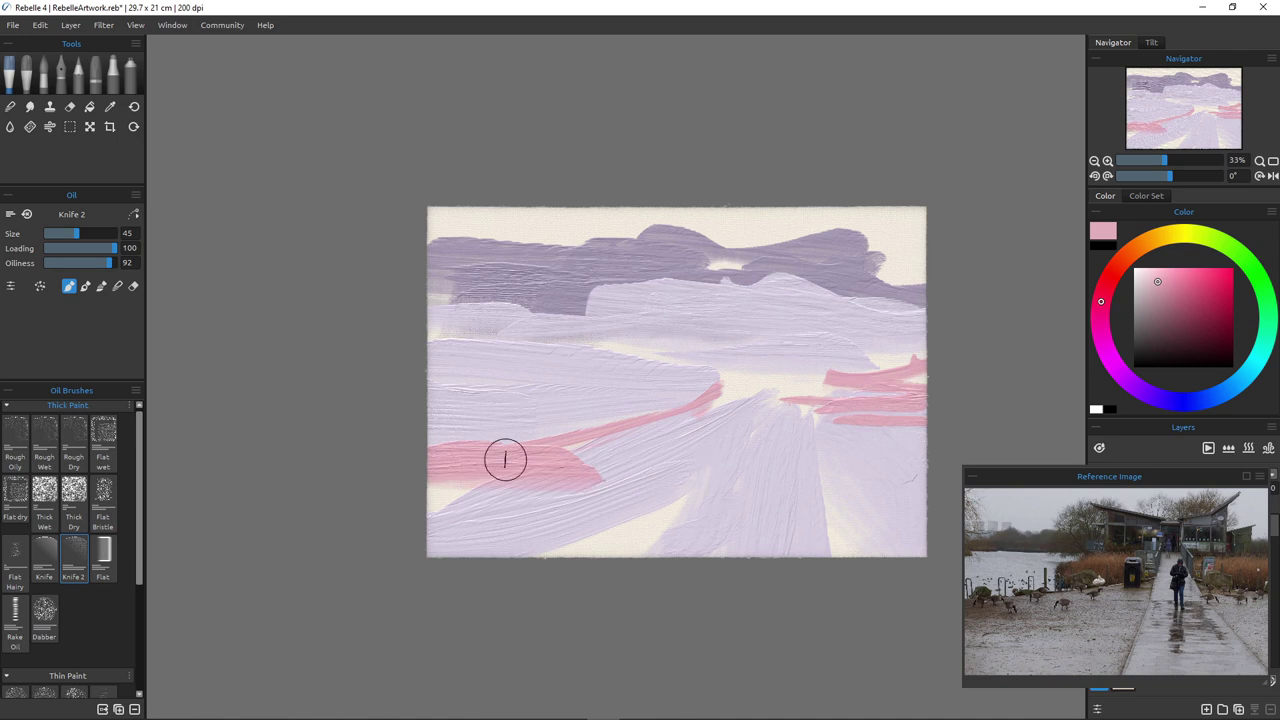
drag(506, 460, 730, 443)
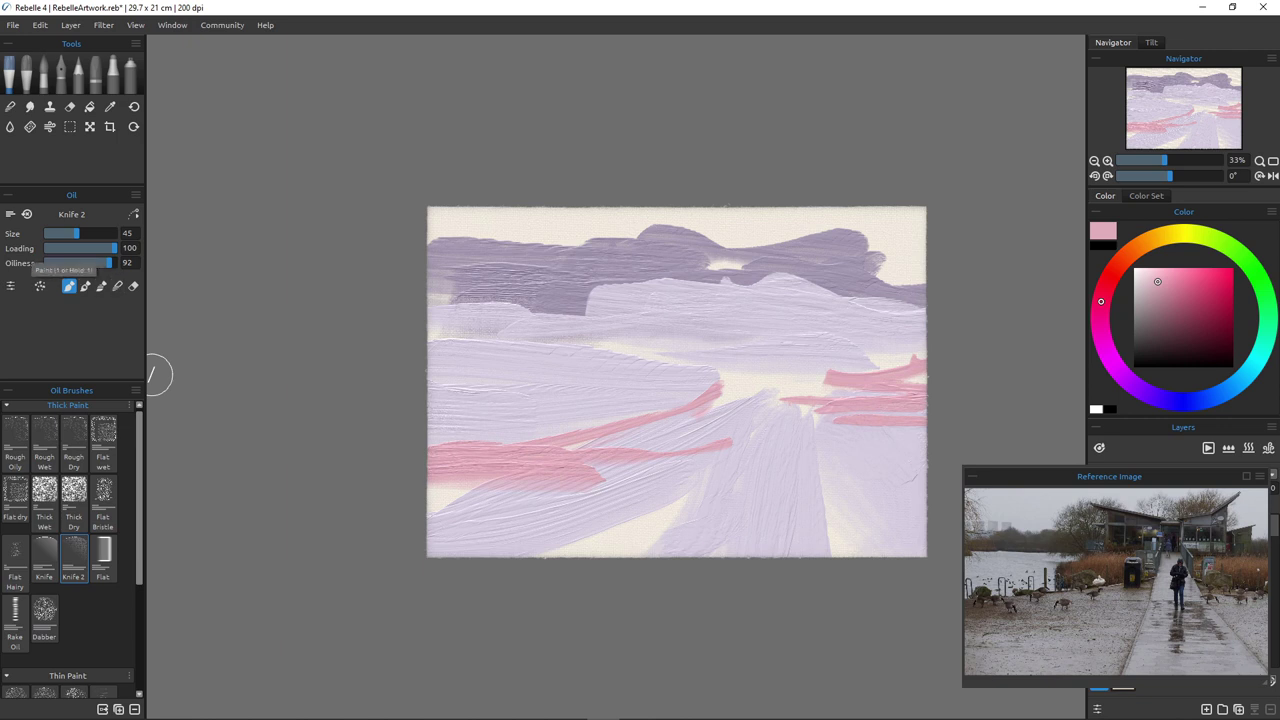
Blend the pink foreground strokes into the surrounding lavender with Knife 2 in Blend mode, softening the edges downward on both sides of the path
key(4)
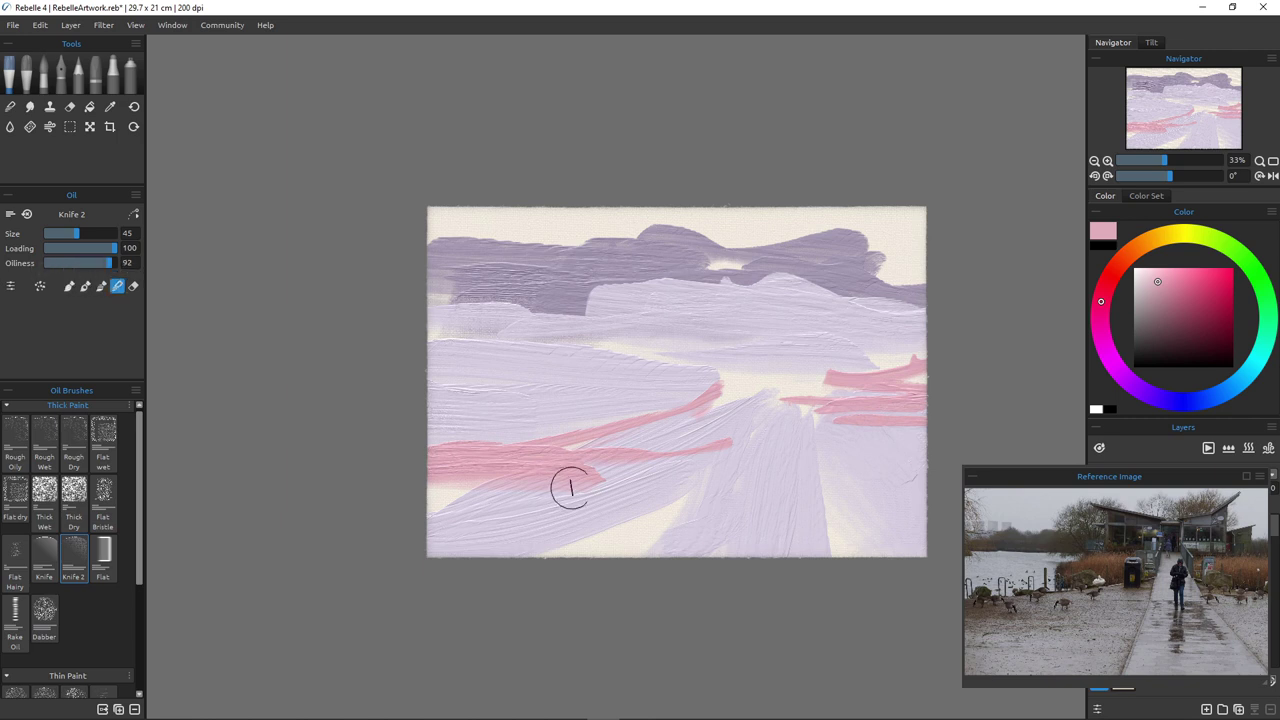
drag(488, 474, 477, 532)
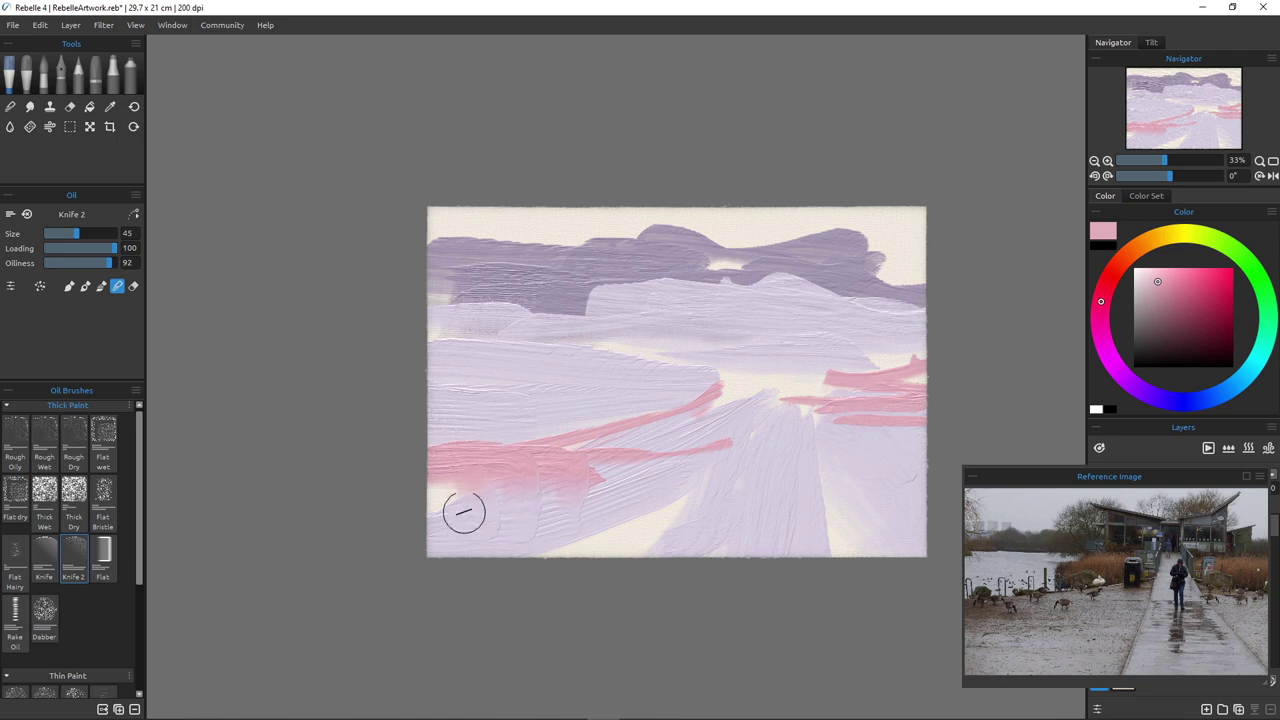
drag(446, 482, 440, 518)
mouse_move(627, 456)
mouse_down()
mouse_move(615, 396)
mouse_move(677, 473)
mouse_up()
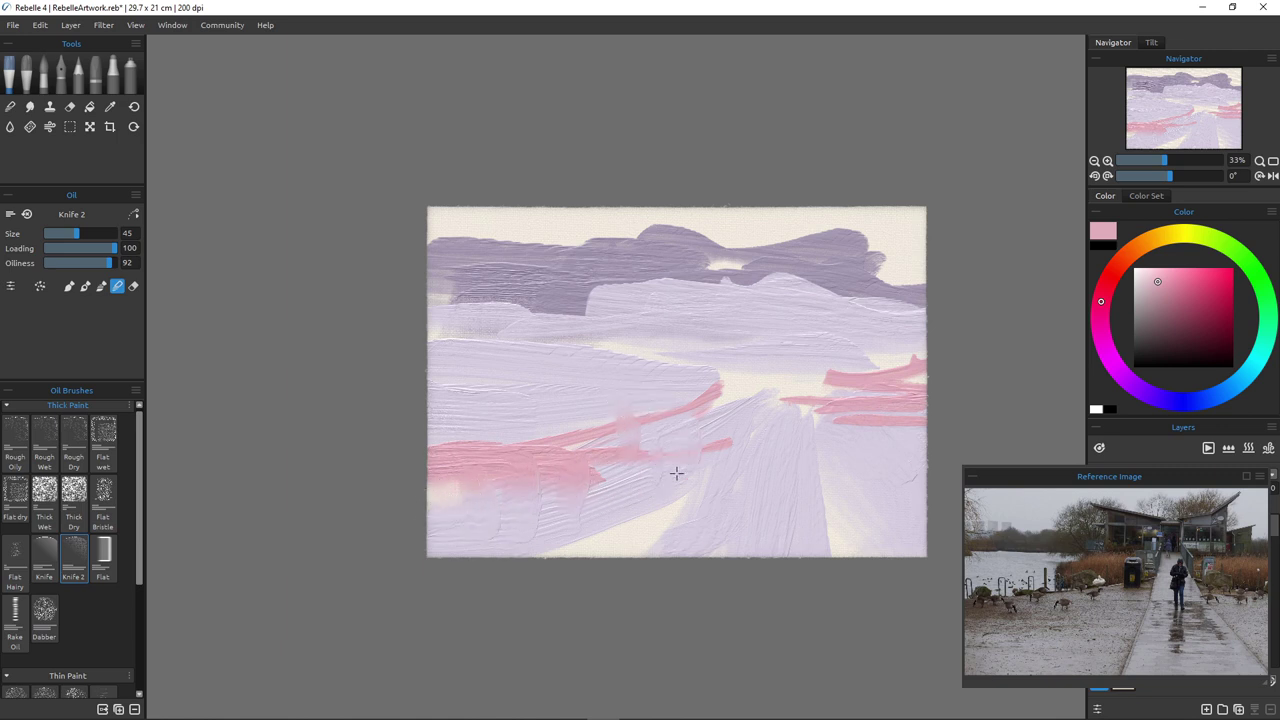
drag(606, 446, 603, 489)
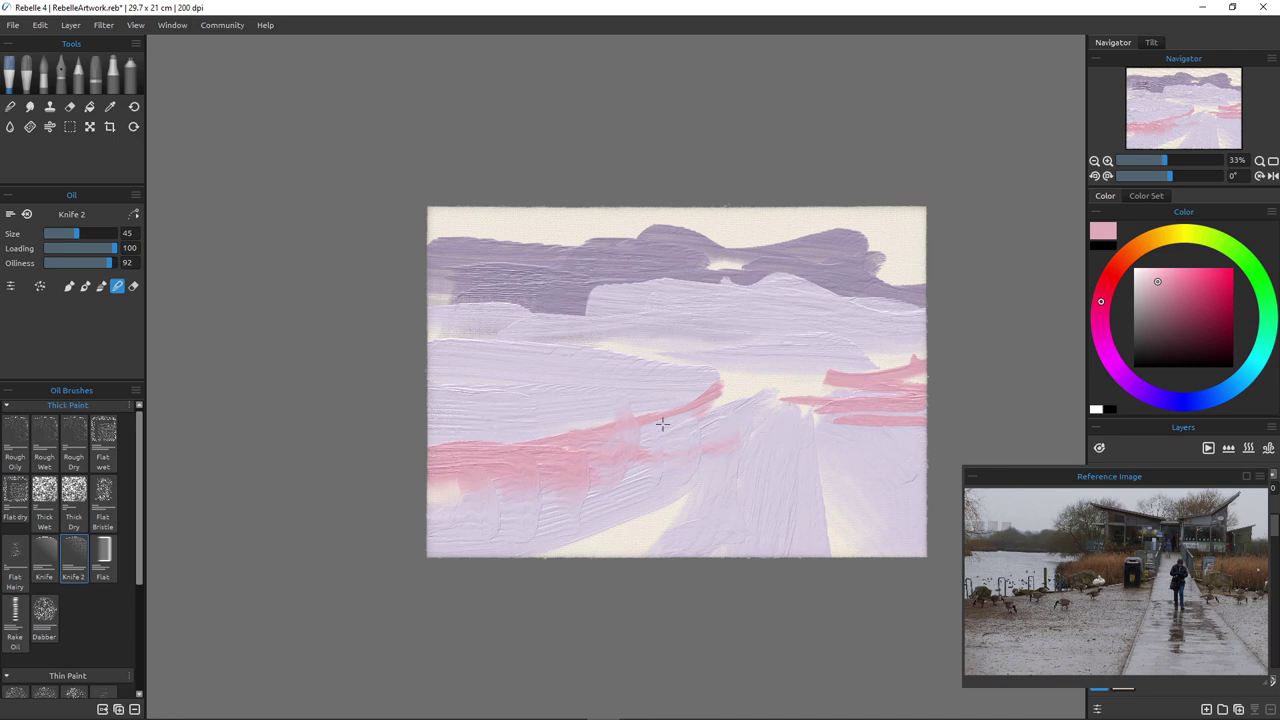
drag(449, 497, 437, 544)
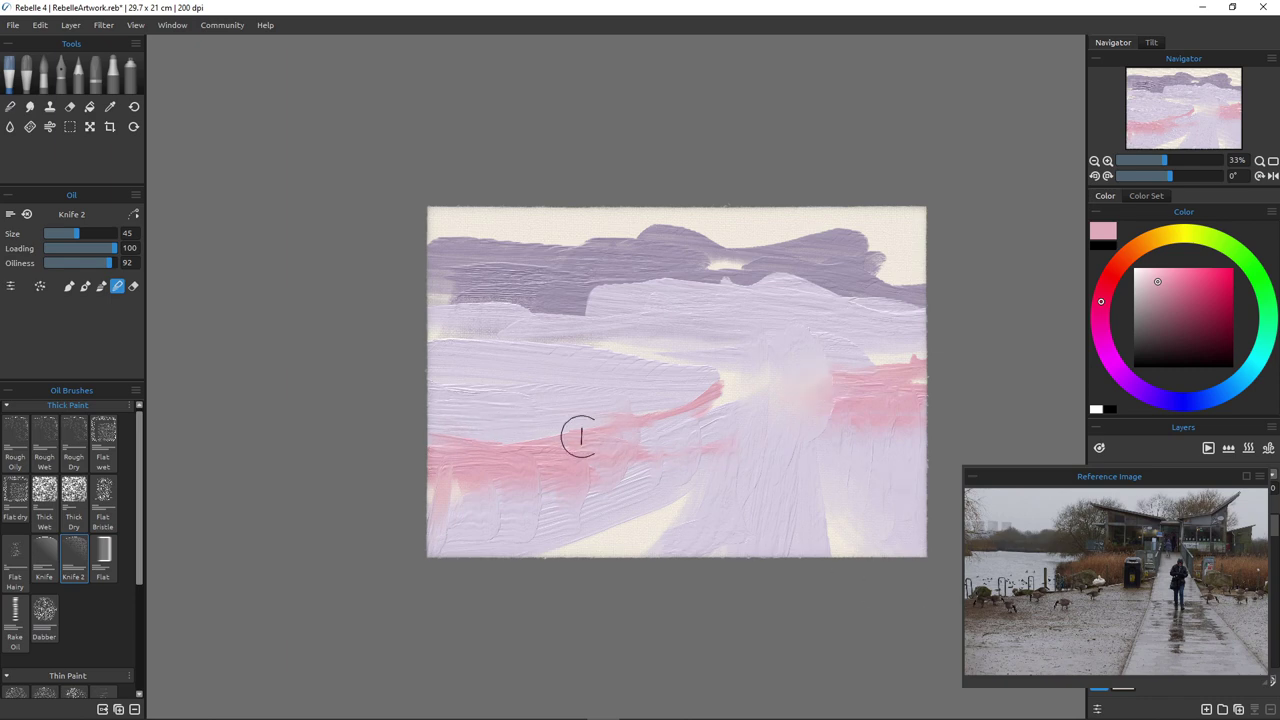
Examine the blended underpainting's texture up close across the midground and path area
scroll(697, 383, up, 5)
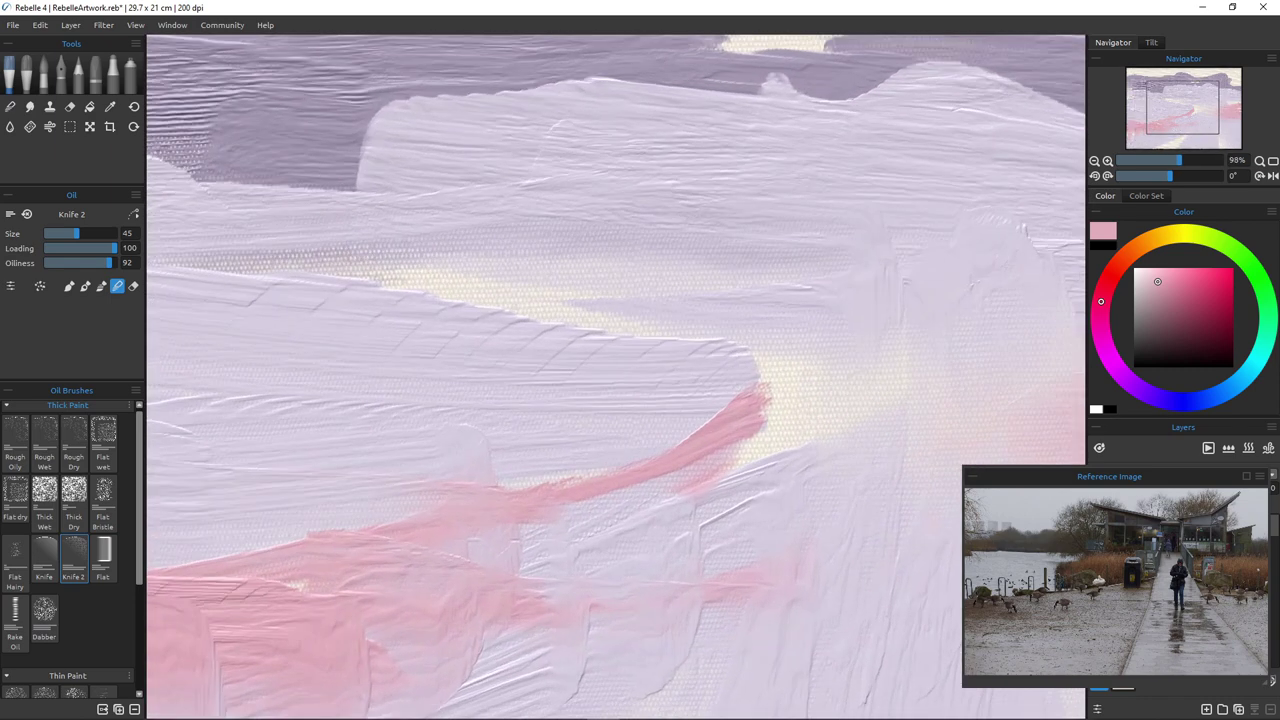
drag(697, 383, 383, 362)
scroll(572, 365, down, 5)
scroll(572, 365, up, 5)
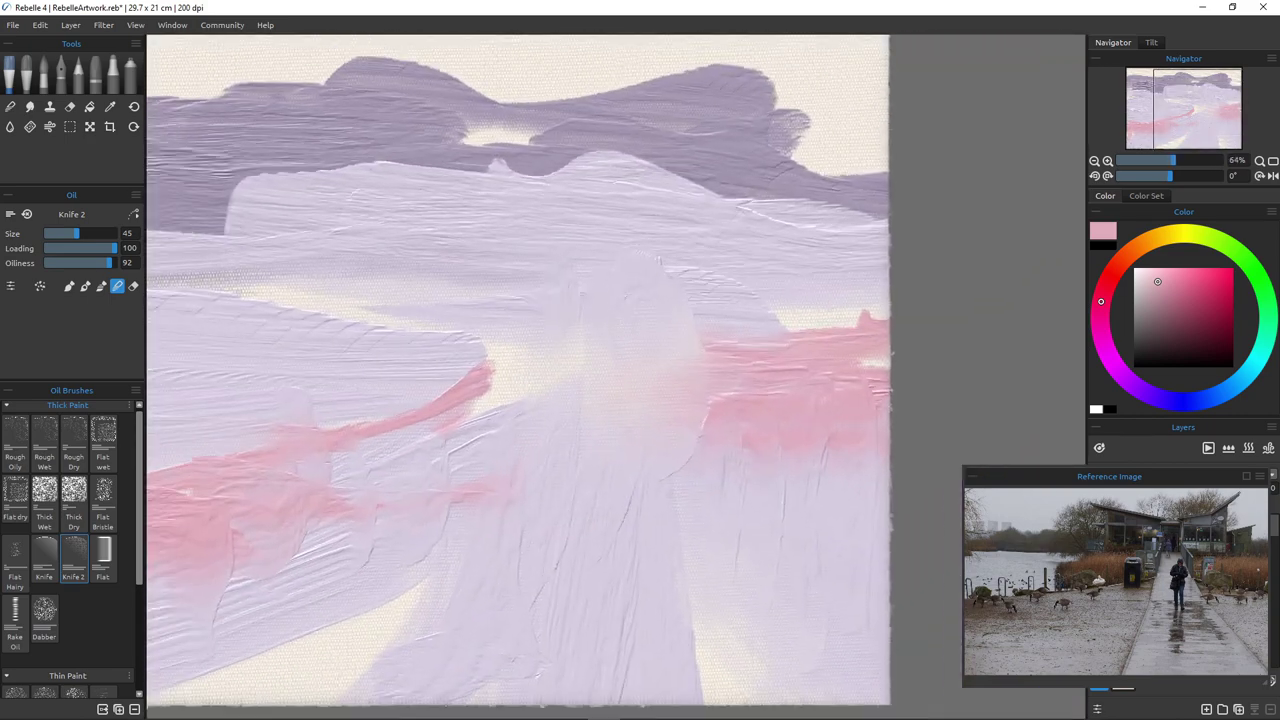
drag(572, 365, 620, 367)
scroll(615, 375, down, 5)
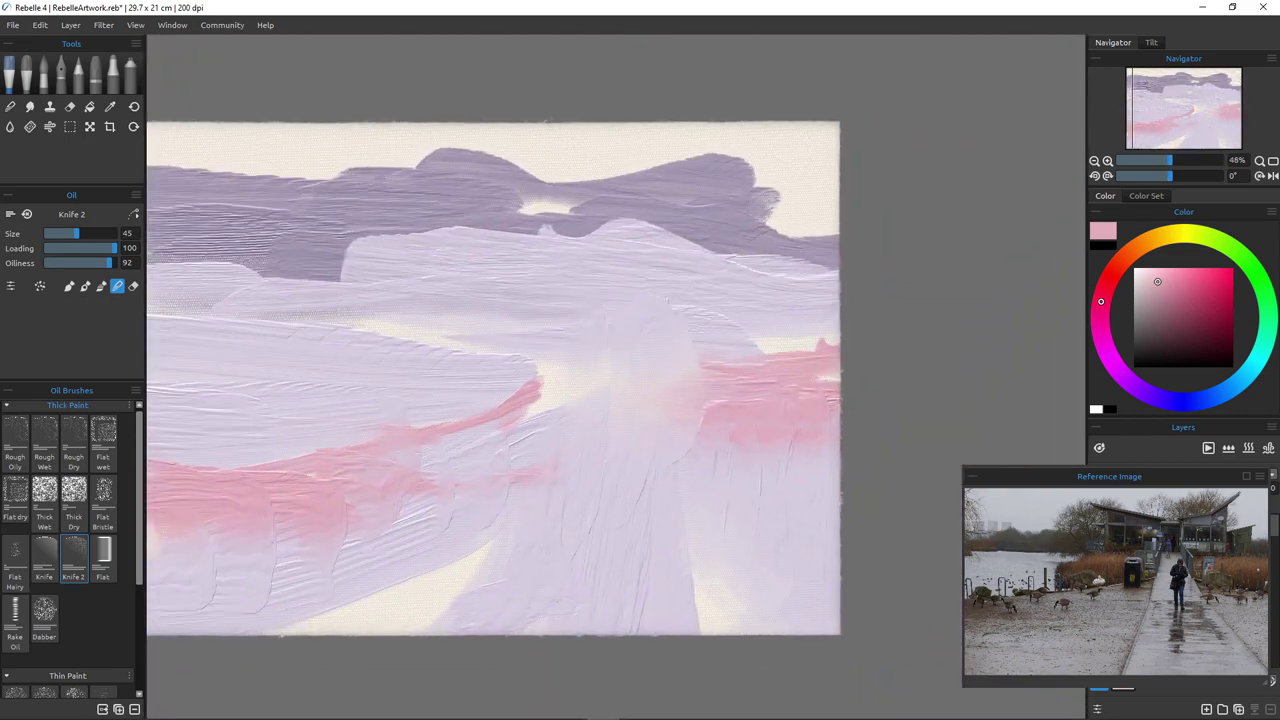
scroll(618, 405, down, 1)
scroll(618, 405, up, 3)
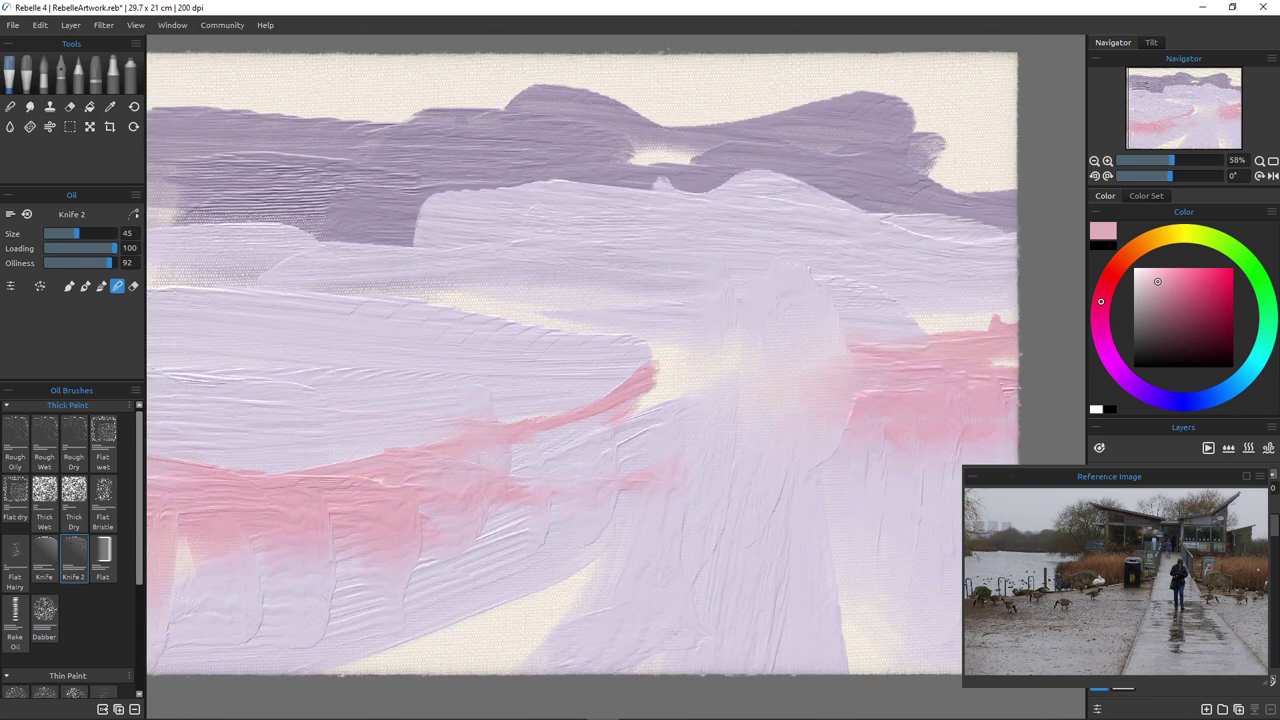
scroll(618, 405, down, 1)
scroll(618, 405, up, 2)
scroll(618, 405, down, 2)
drag(618, 405, 642, 398)
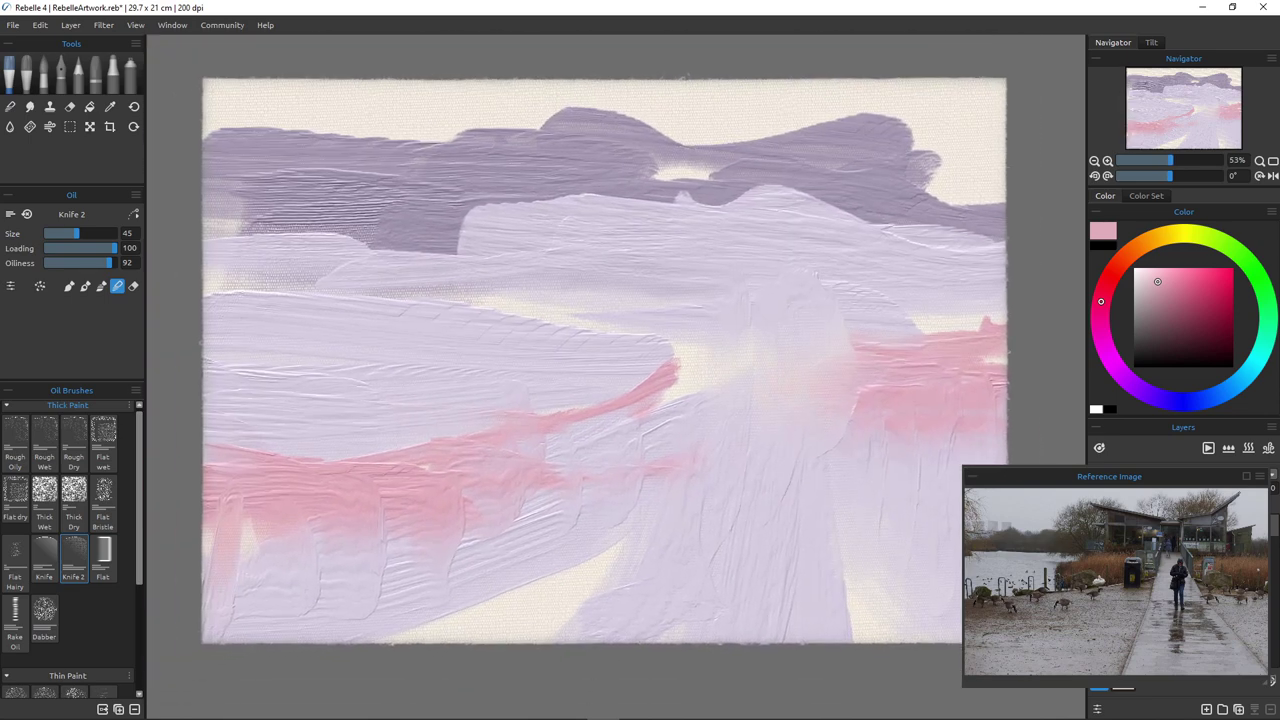
scroll(580, 402, down, 1)
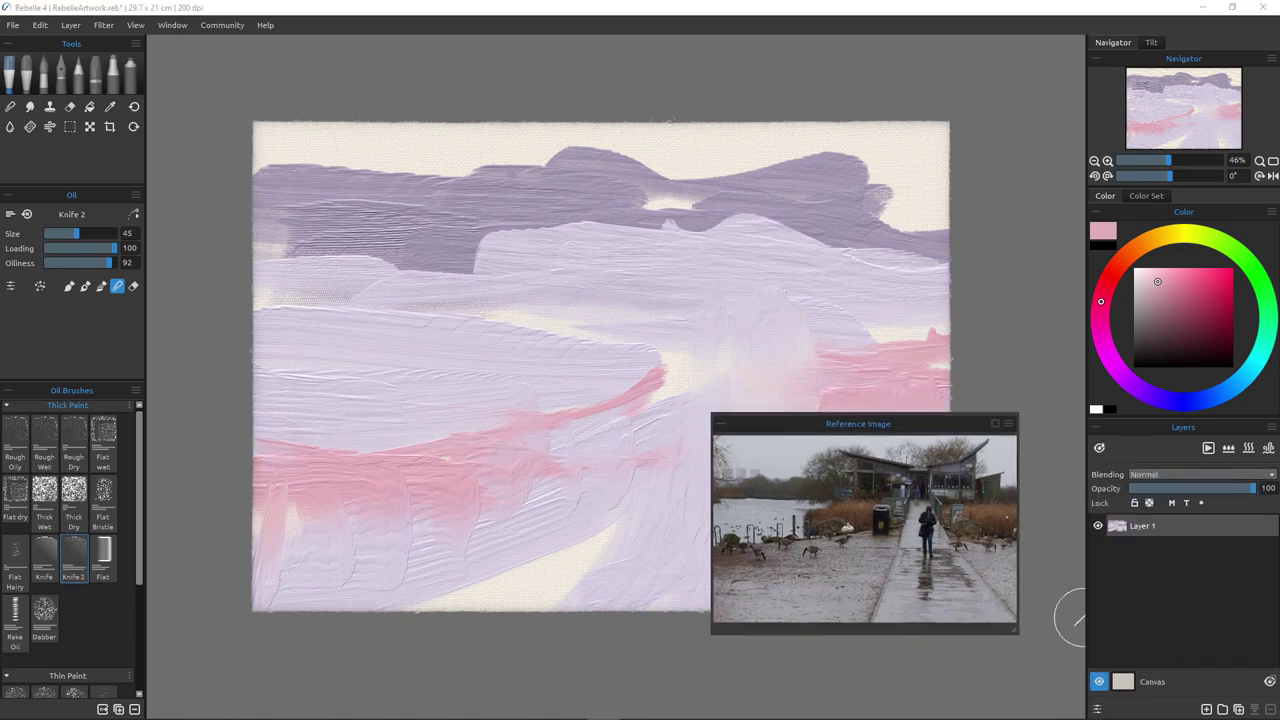
Try painting the building's two sloping roofs and wall patches in dark brown on a new layer with Knife 2 at size 35
key(ctrl+shift+n)
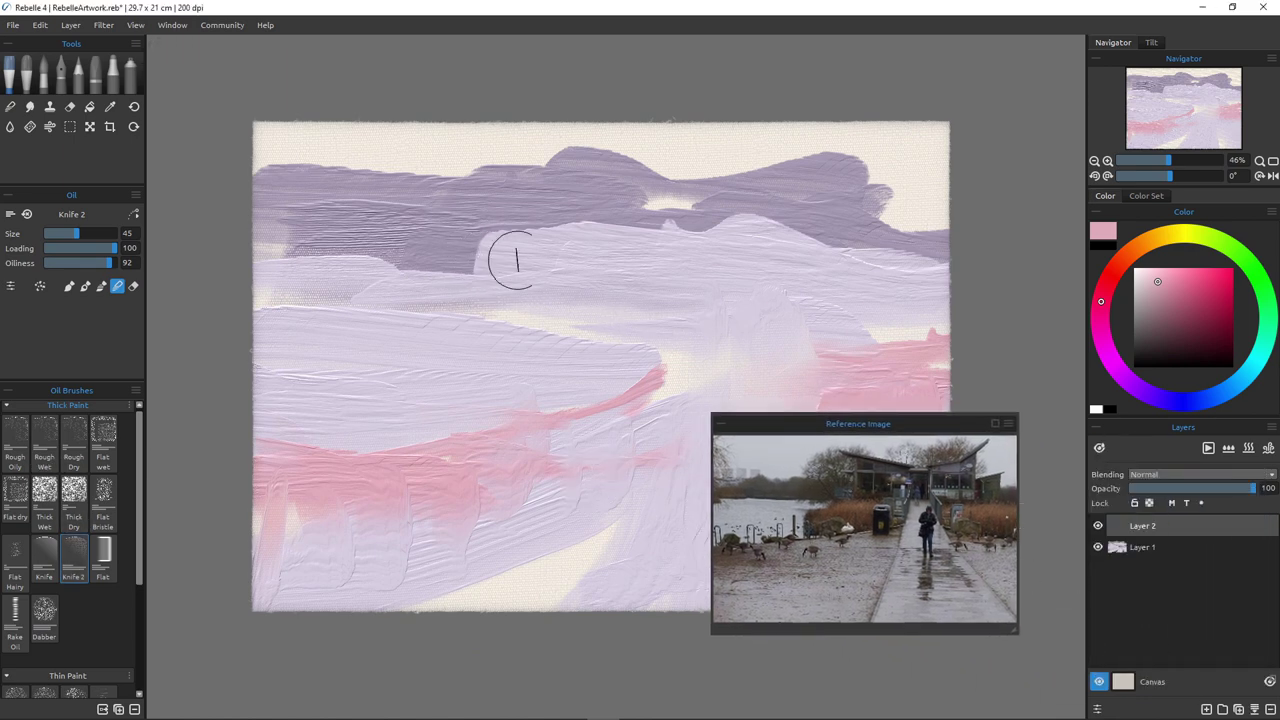
click(1154, 340)
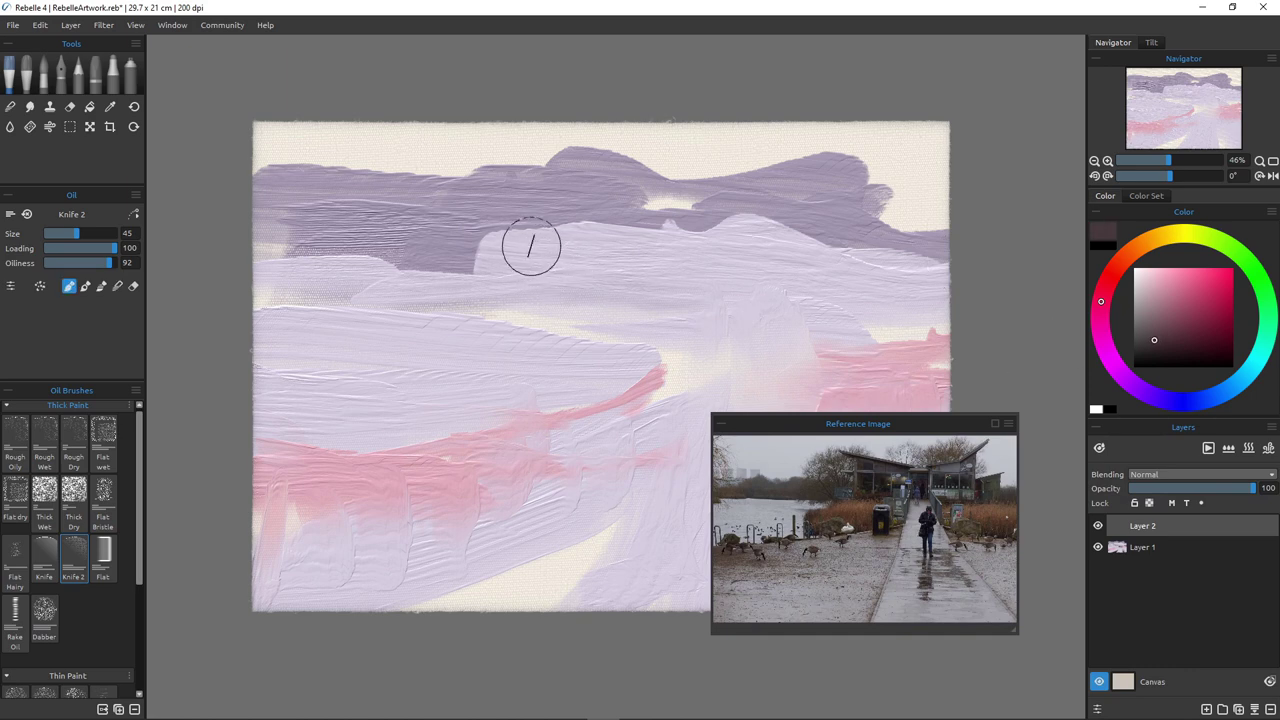
key(bracketleft)
mouse_move(477, 237)
mouse_down()
mouse_move(702, 318)
mouse_move(690, 328)
mouse_move(720, 320)
mouse_move(478, 238)
mouse_move(421, 198)
mouse_move(602, 309)
mouse_move(530, 287)
mouse_move(522, 261)
mouse_move(523, 306)
mouse_up()
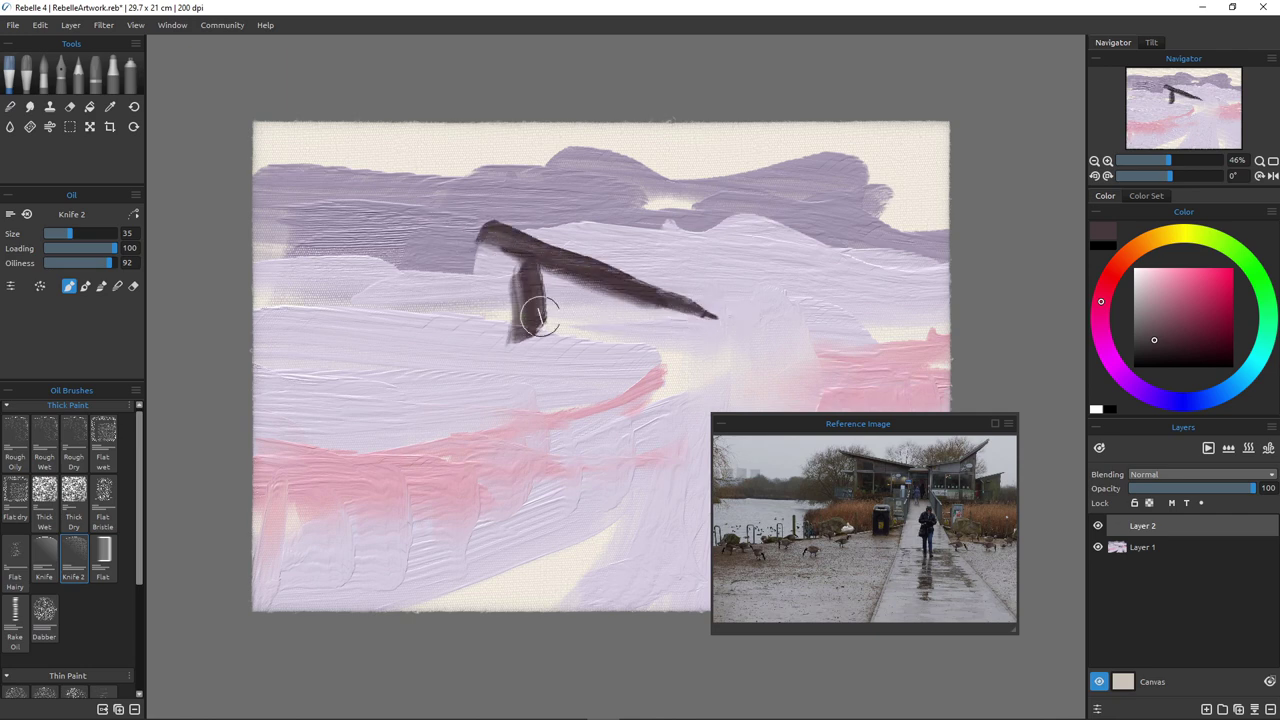
drag(585, 278, 552, 335)
mouse_move(629, 309)
mouse_down()
mouse_move(646, 383)
mouse_move(744, 374)
mouse_move(621, 340)
mouse_up()
drag(512, 268, 494, 354)
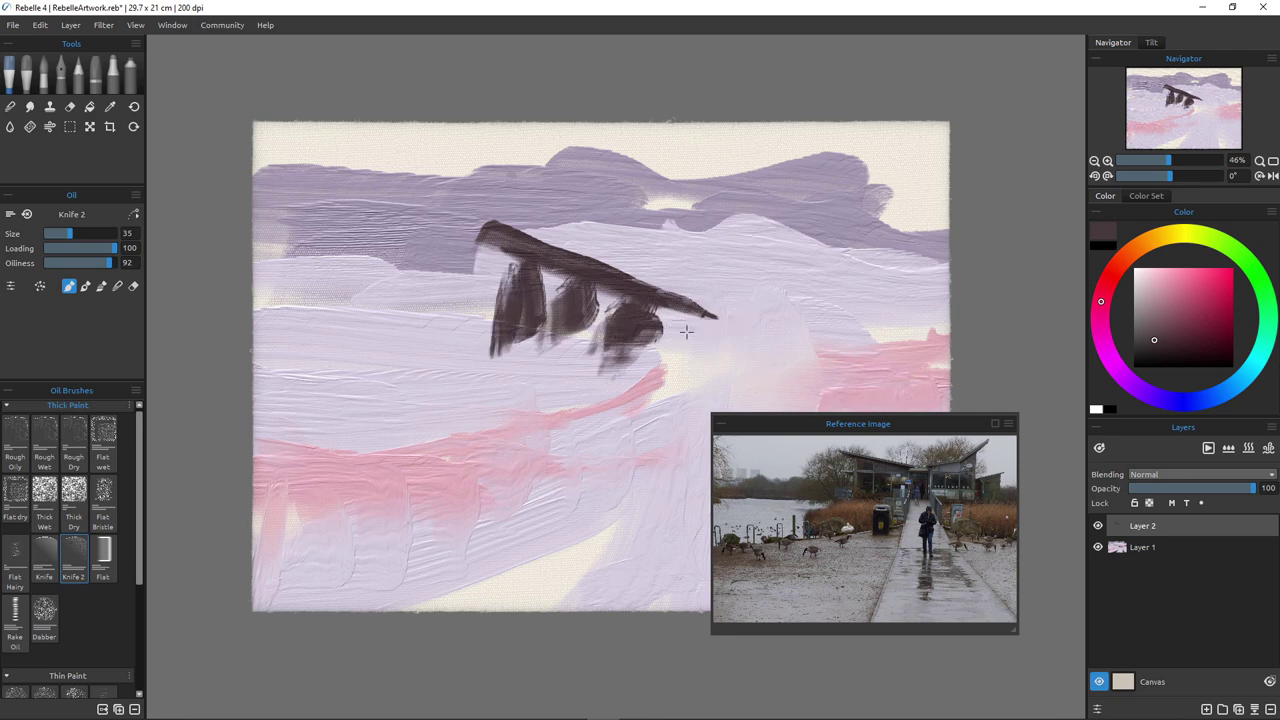
drag(682, 330, 732, 338)
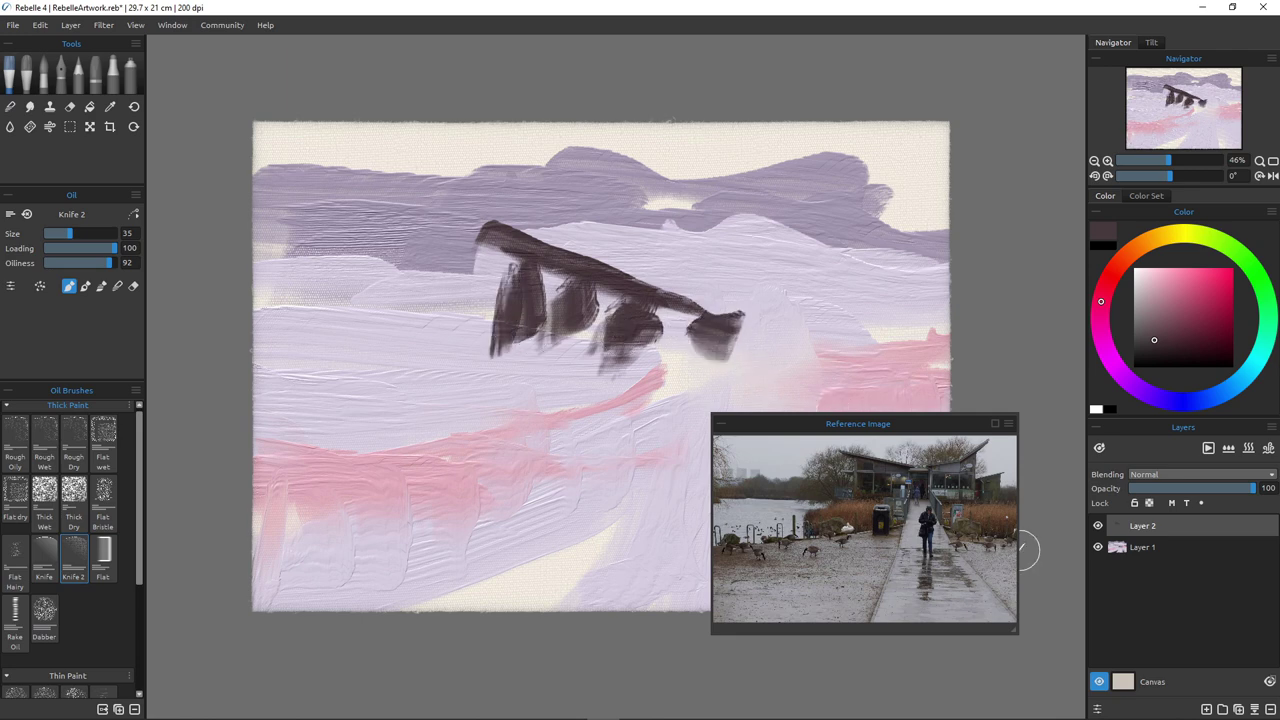
mouse_move(880, 251)
mouse_down()
mouse_move(711, 320)
mouse_move(766, 314)
mouse_move(775, 365)
mouse_up()
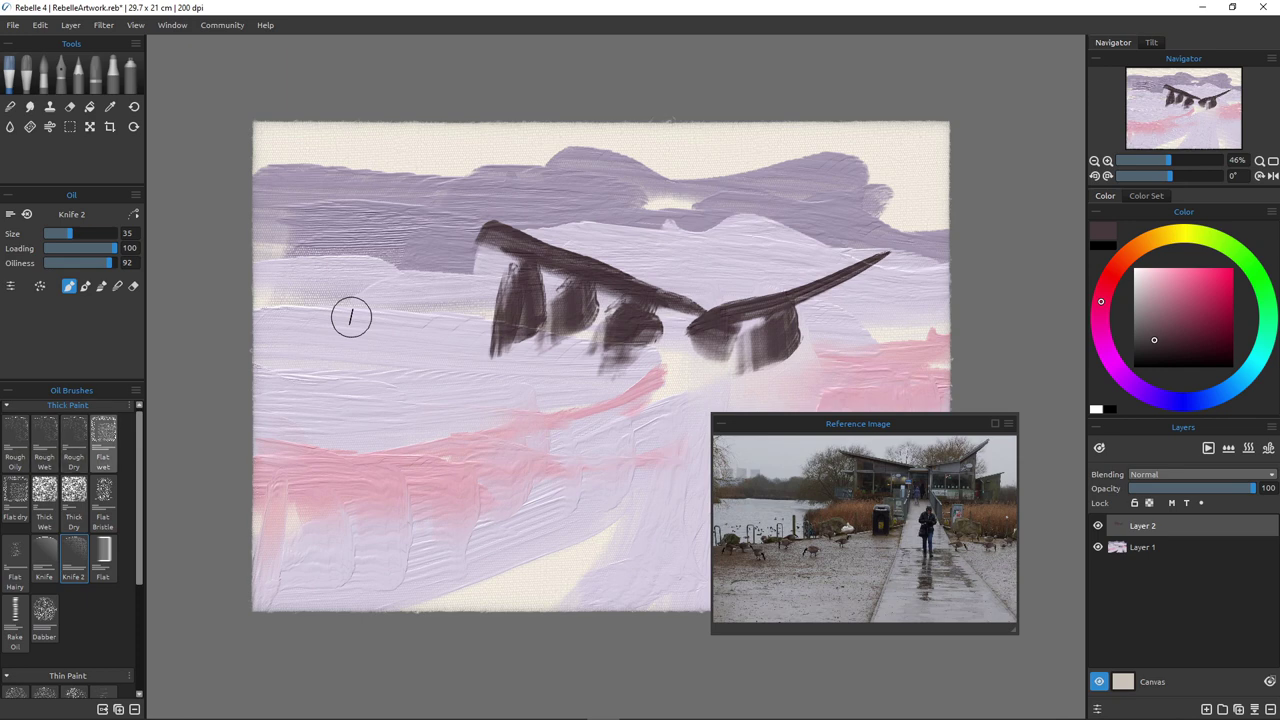
Fill in dark wall blocks beneath both roofs using the Flat wet brush, reduced to size 35
click(103, 435)
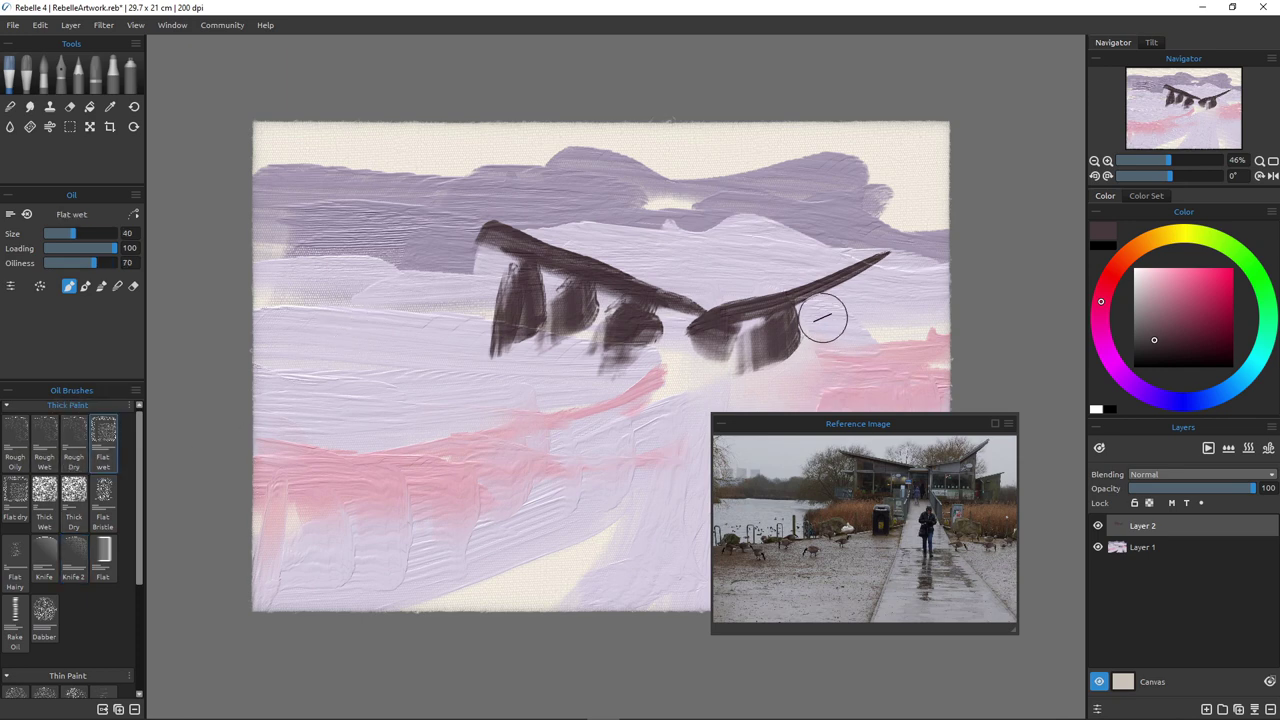
mouse_move(826, 300)
mouse_down()
mouse_move(820, 350)
mouse_move(821, 326)
mouse_move(820, 340)
mouse_move(850, 323)
mouse_move(843, 347)
mouse_move(848, 314)
mouse_move(832, 312)
mouse_move(835, 327)
mouse_move(849, 309)
mouse_move(851, 338)
mouse_move(858, 305)
mouse_move(858, 353)
mouse_move(823, 361)
mouse_up()
key([)
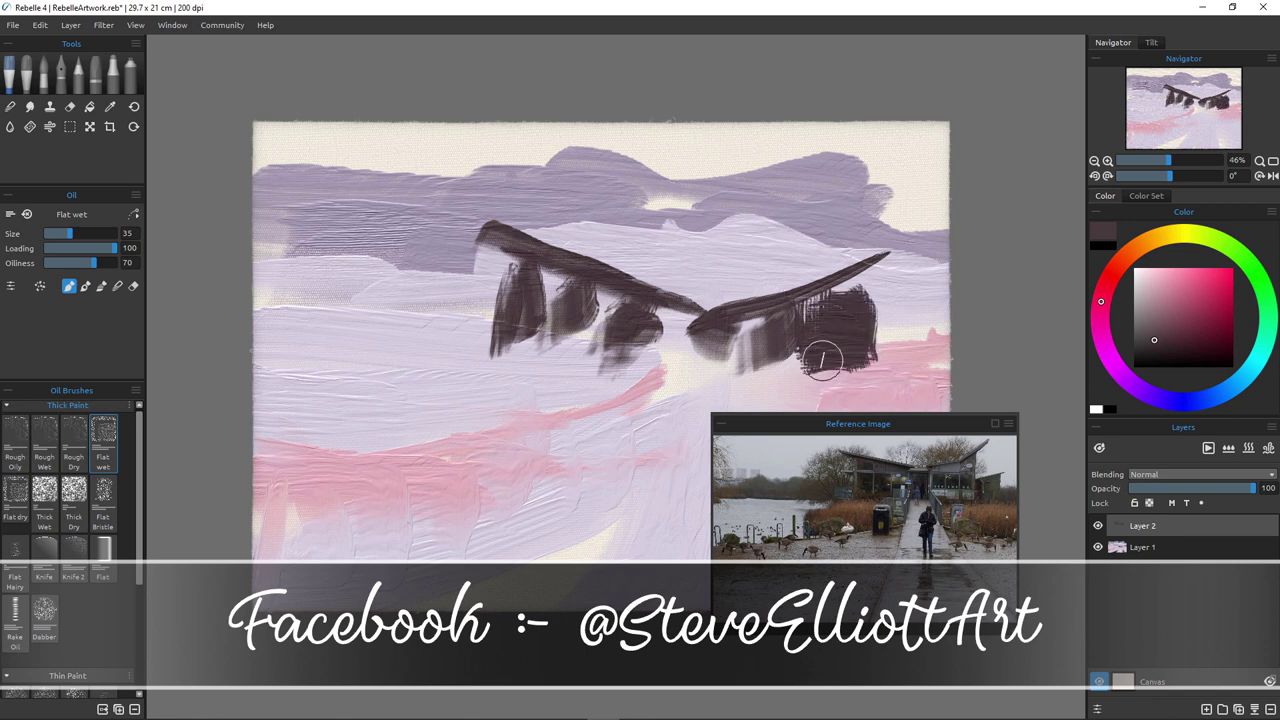
mouse_move(653, 322)
mouse_down()
mouse_move(651, 362)
mouse_move(609, 363)
mouse_move(590, 345)
mouse_up()
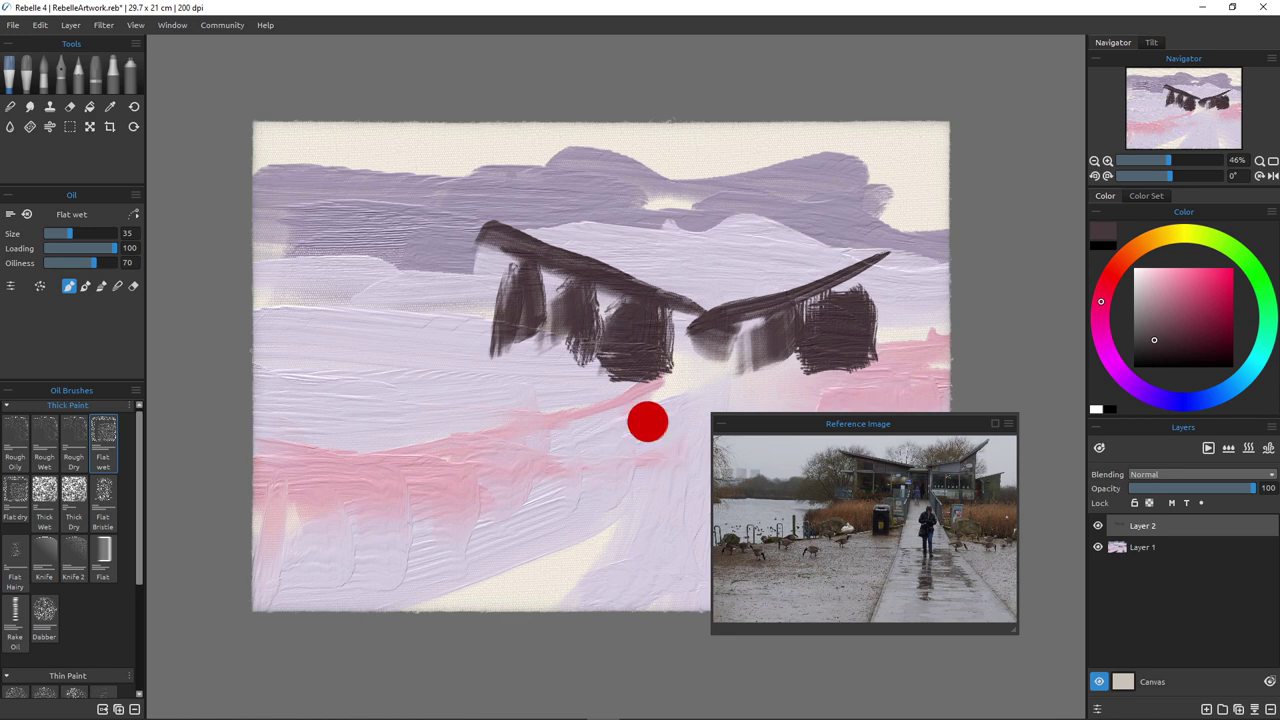
Discard the dark building together with Layer 2, and try a single dark diagonal stroke on Layer 1, undoing it too
key(ctrl+z)
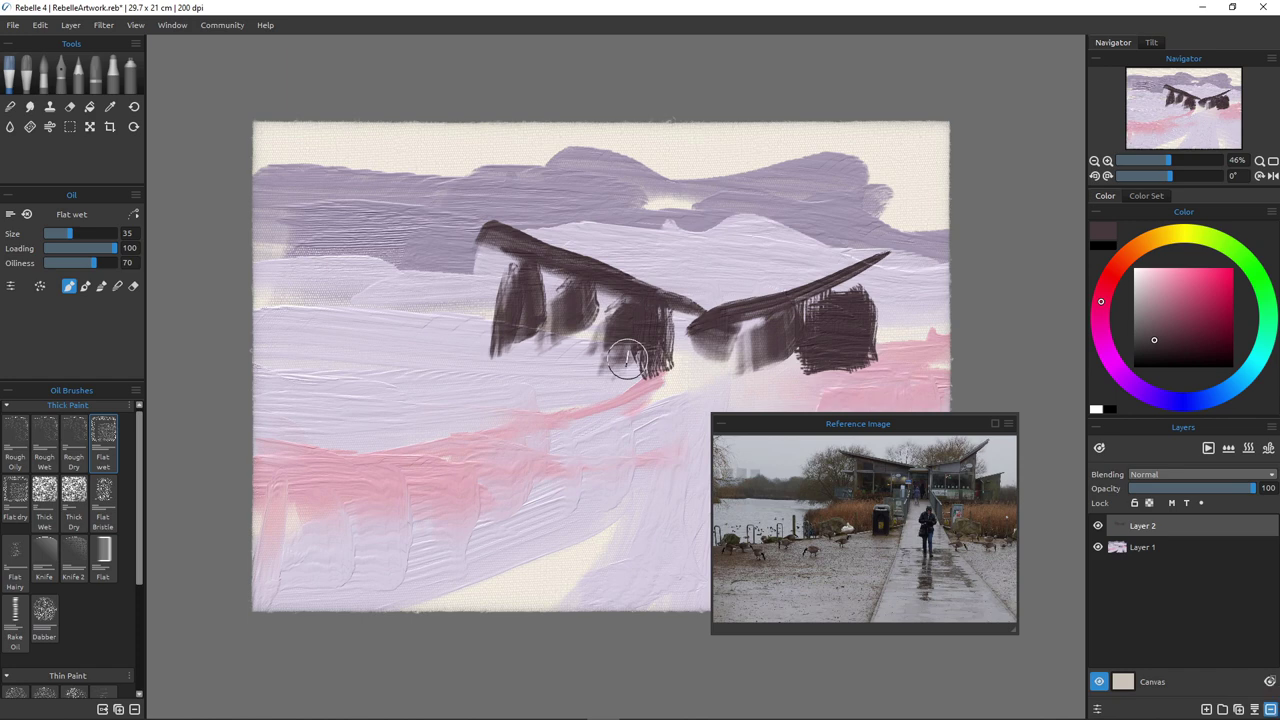
key(ctrl+z)
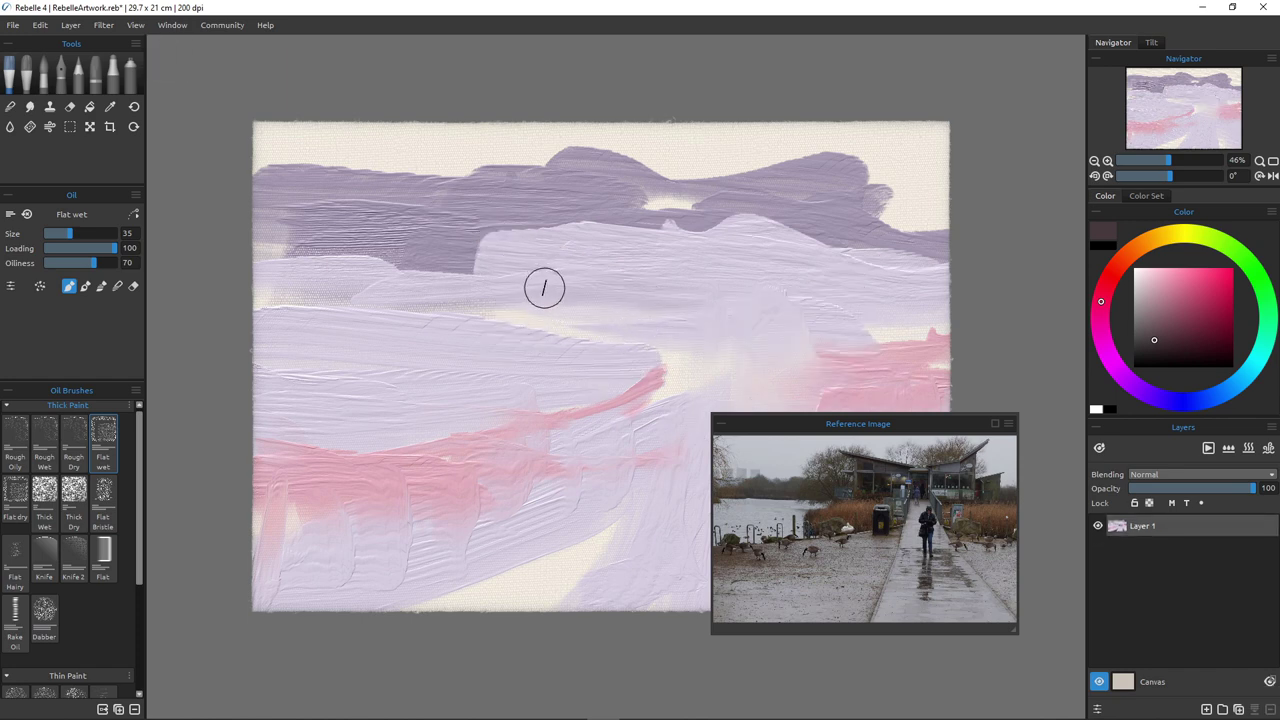
drag(538, 287, 700, 325)
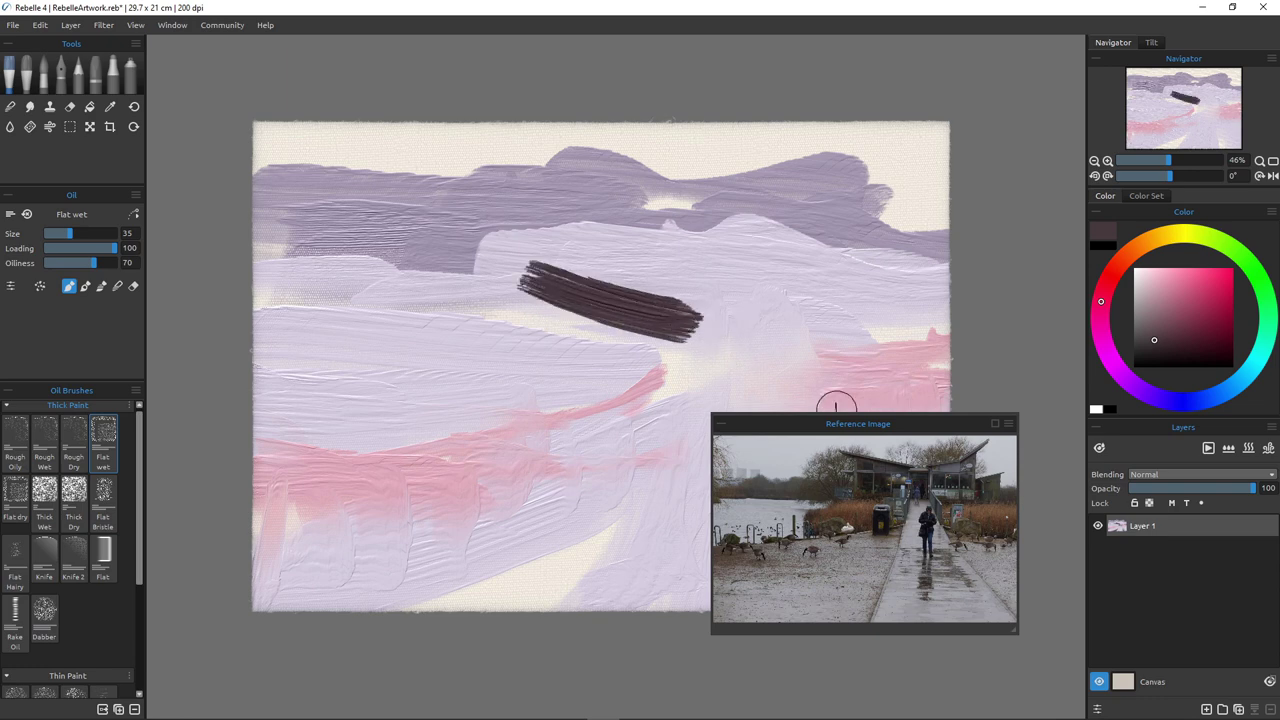
key(ctrl+z)
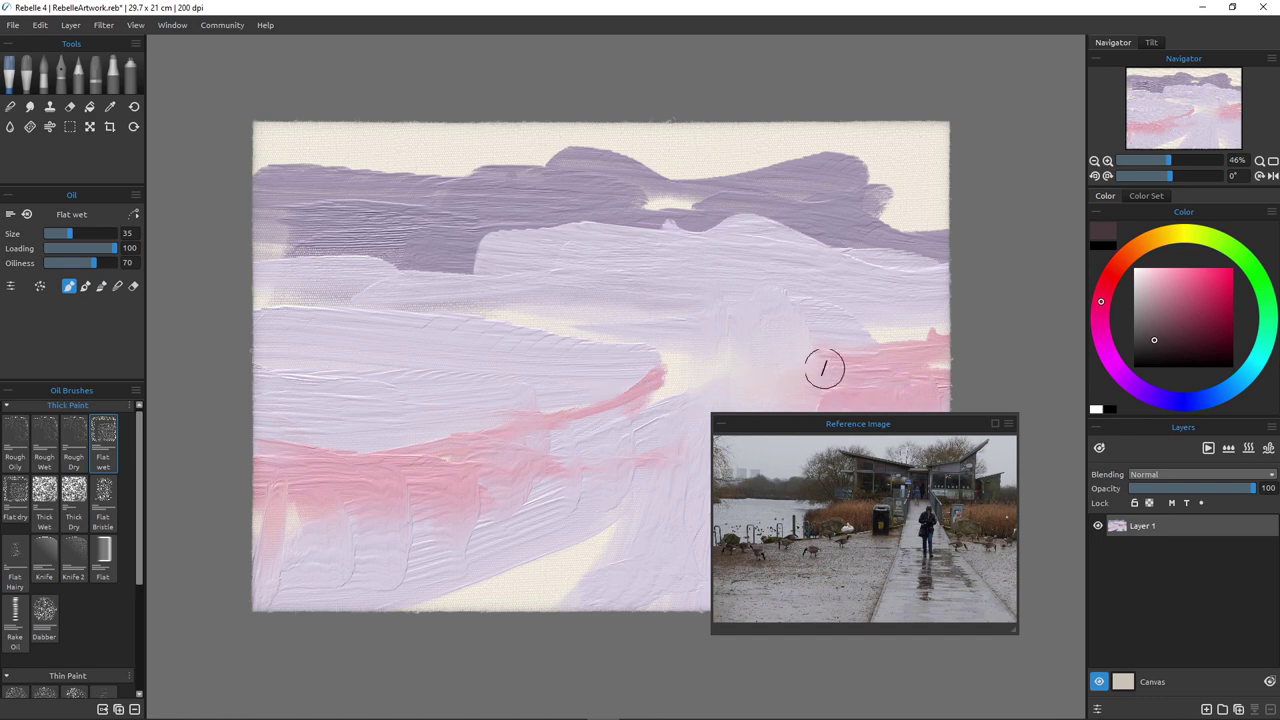
Paint a thin broken horizon line across the full canvas in muted mauve-brown with the Flat wet brush at size 12
key([)
key([)
key([)
key([)
key([)
key([)
key([)
key(bracketleft)
key(bracketleft)
click(1151, 323)
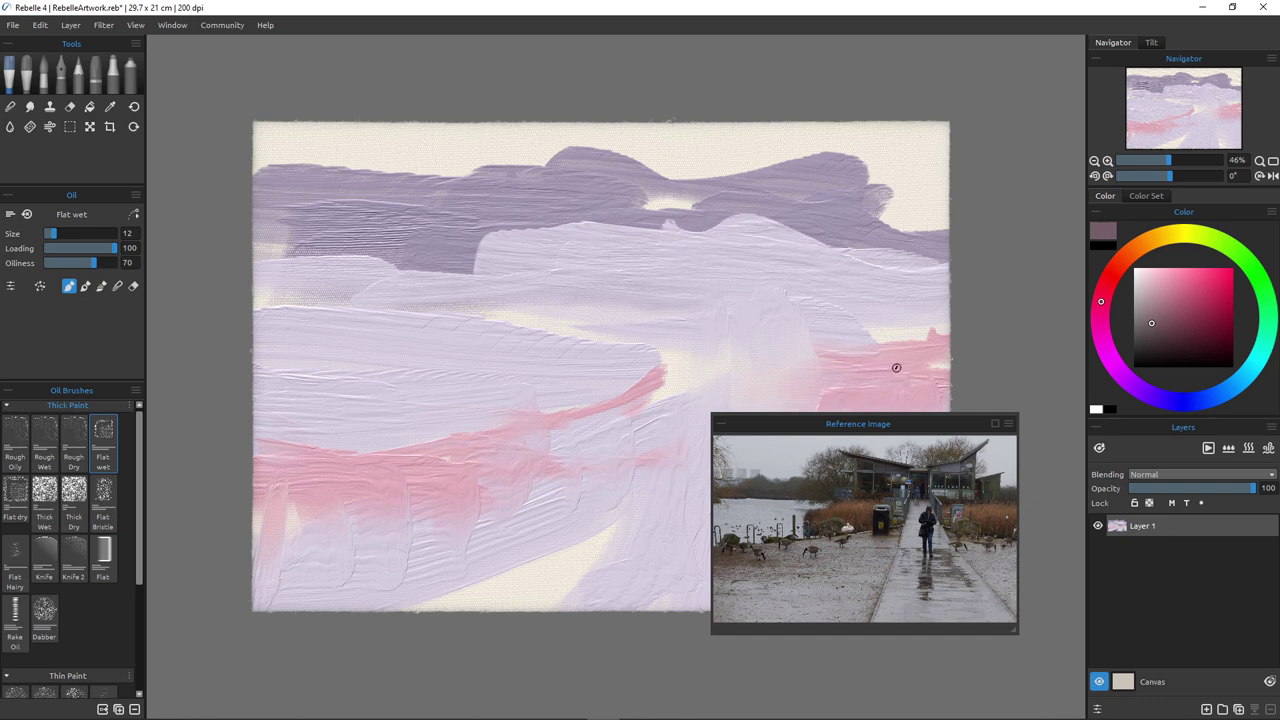
drag(935, 369, 236, 353)
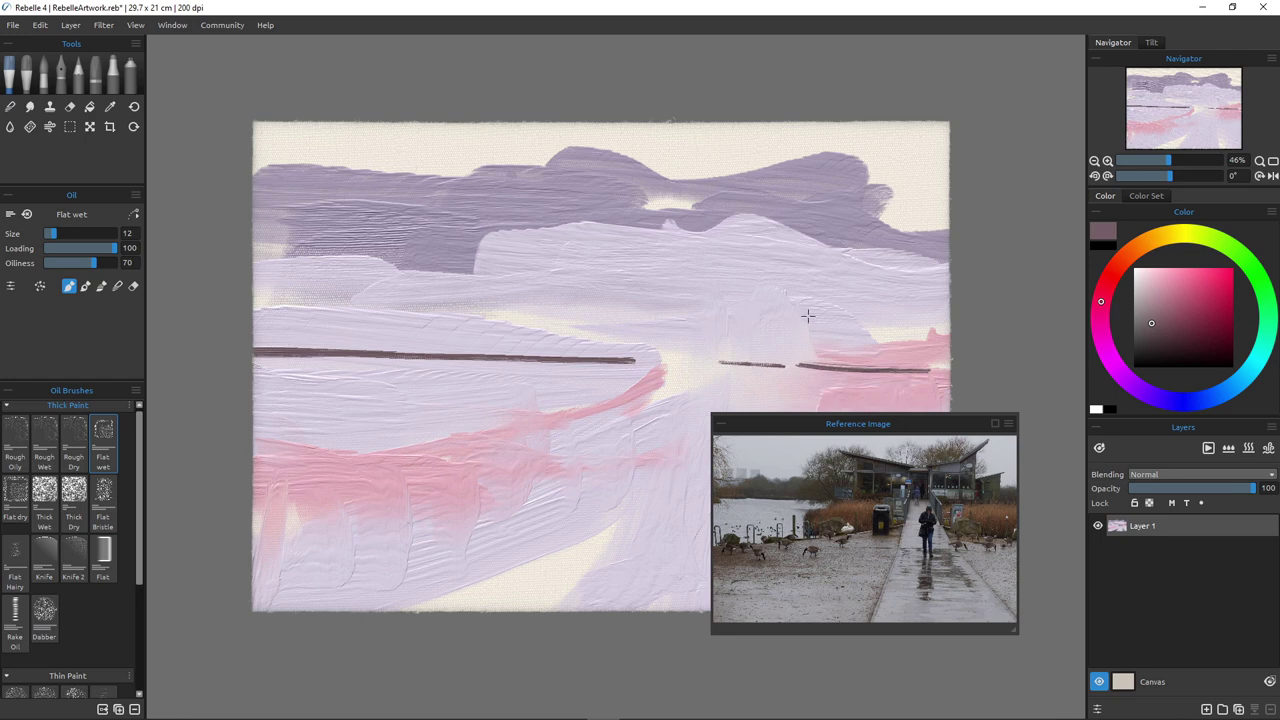
Sketch the building's central doorway frame and an upright post beside it on the horizon line, moving the reference image off the canvas
drag(808, 316, 812, 358)
mouse_move(730, 329)
mouse_down()
mouse_move(745, 332)
mouse_move(740, 363)
mouse_up()
drag(754, 423, 1003, 448)
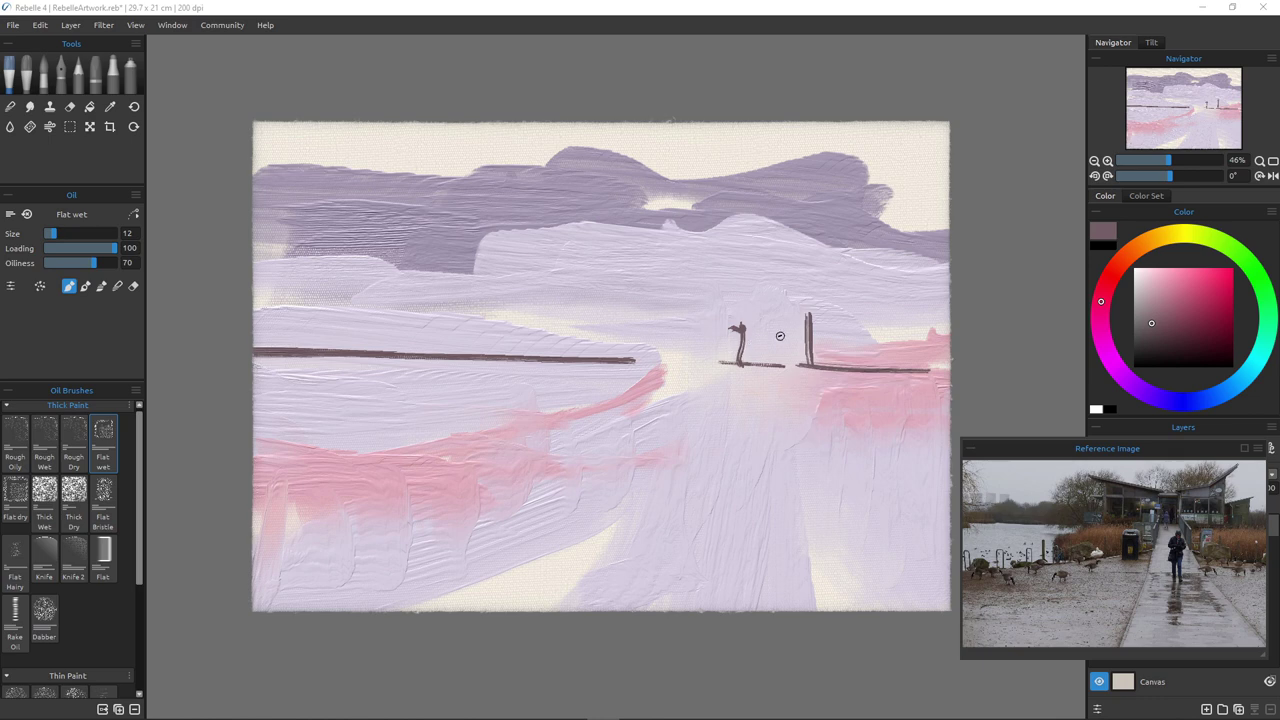
drag(777, 322, 778, 364)
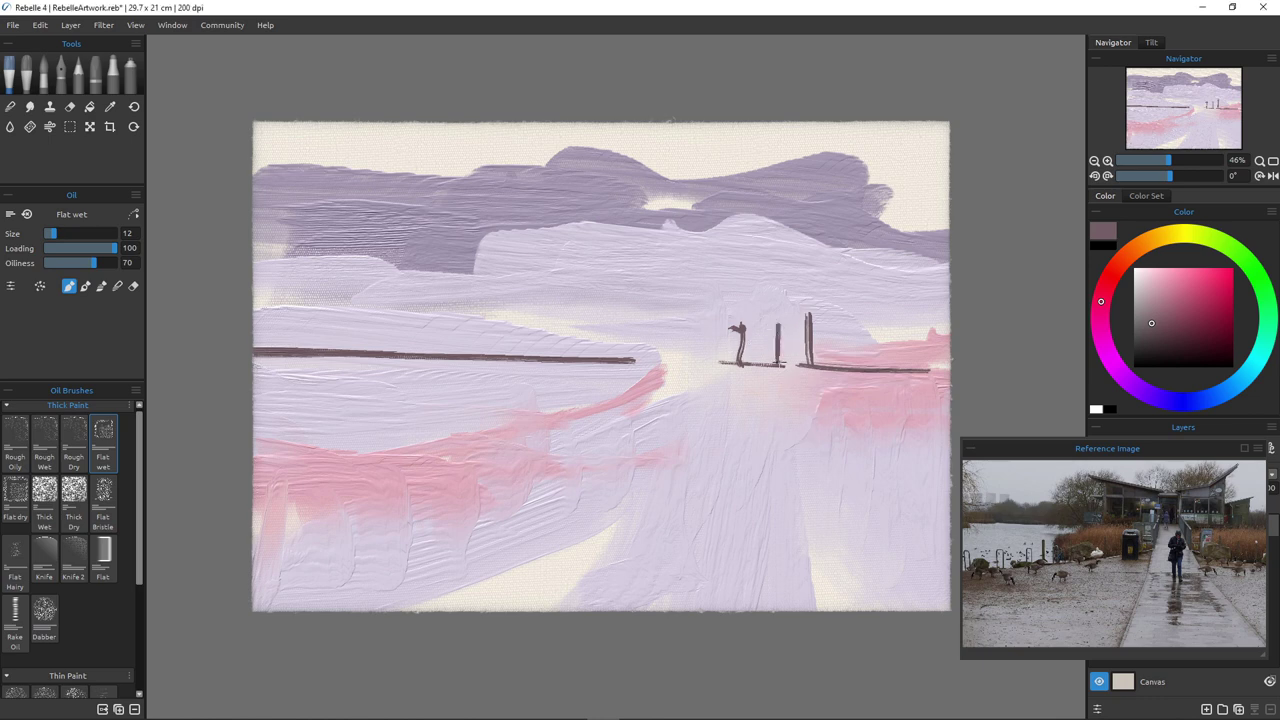
mouse_move(742, 322)
mouse_down()
mouse_move(742, 366)
mouse_move(776, 326)
mouse_move(746, 329)
mouse_move(745, 366)
mouse_move(772, 366)
mouse_move(774, 330)
mouse_up()
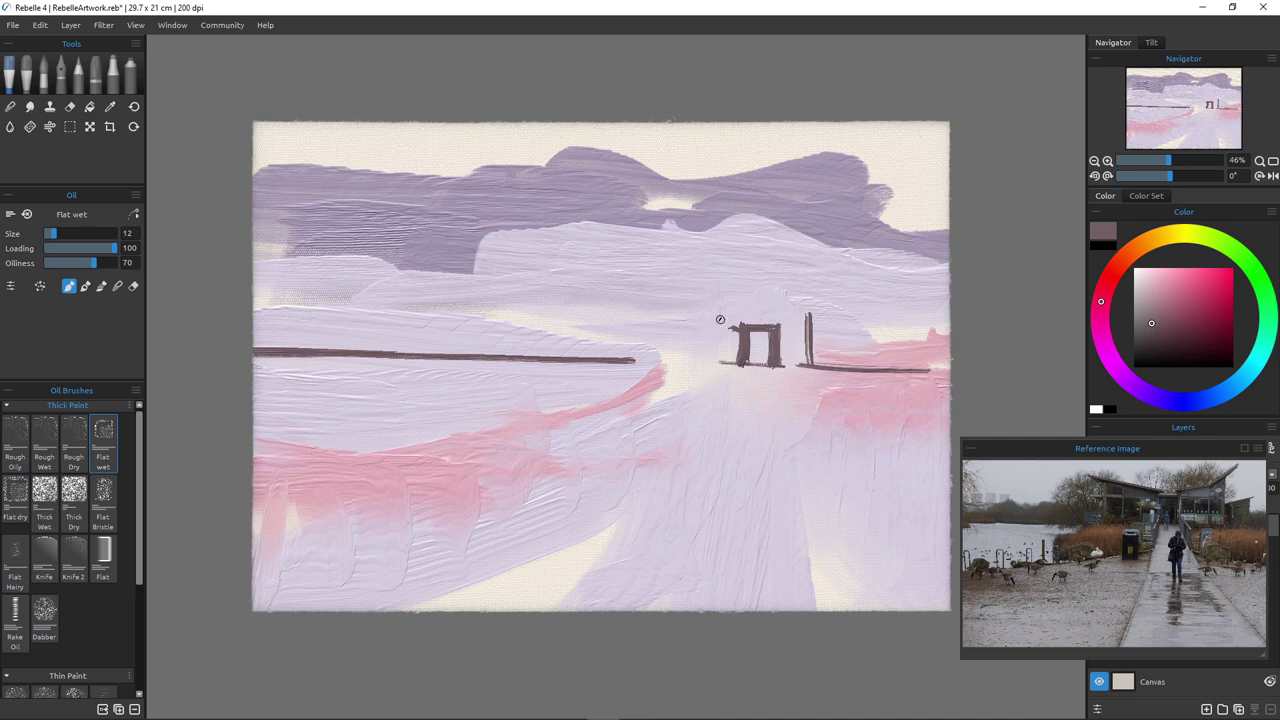
Sketch the left wing's roof sloping down to the doorway, using the Flat wet brush at size 9
drag(750, 322, 707, 308)
key([)
key(bracketleft)
mouse_move(632, 289)
mouse_down()
mouse_move(740, 324)
mouse_move(622, 283)
mouse_move(740, 322)
mouse_up()
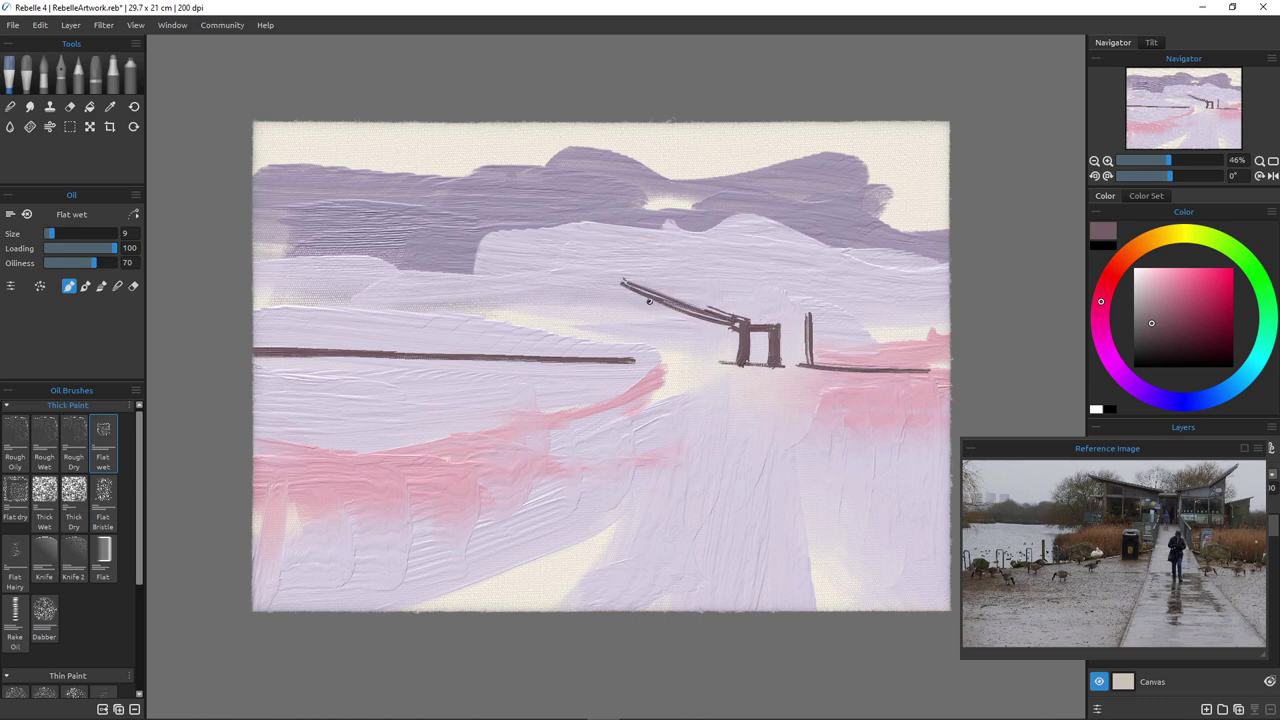
Sketch the left wing's supports, crossbar, base line and neighbouring bush outline, plus the right wing's posts and upward-sloping roof
drag(649, 297, 649, 353)
mouse_move(694, 358)
mouse_down()
mouse_move(615, 354)
mouse_move(629, 356)
mouse_move(639, 322)
mouse_move(580, 352)
mouse_up()
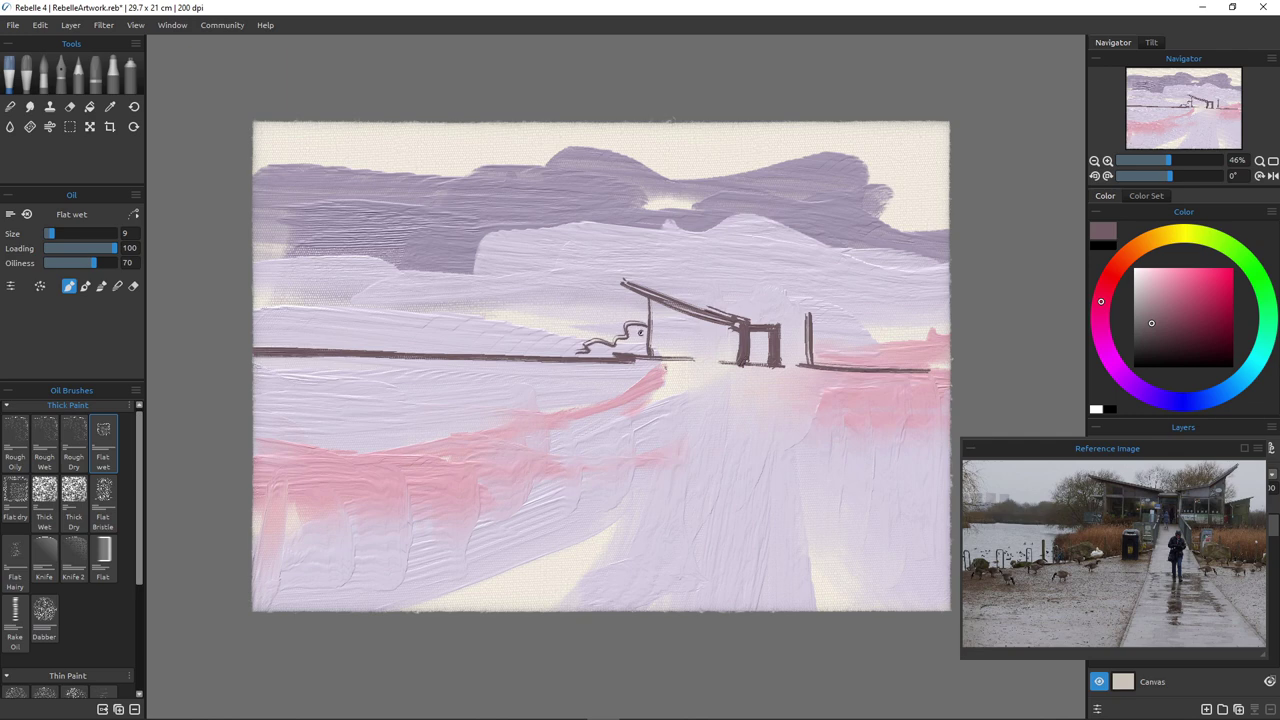
drag(728, 330, 645, 324)
mouse_move(684, 313)
mouse_down()
mouse_move(679, 357)
mouse_move(682, 331)
mouse_move(711, 330)
mouse_move(707, 363)
mouse_up()
mouse_move(818, 309)
mouse_down()
mouse_move(776, 330)
mouse_move(820, 364)
mouse_up()
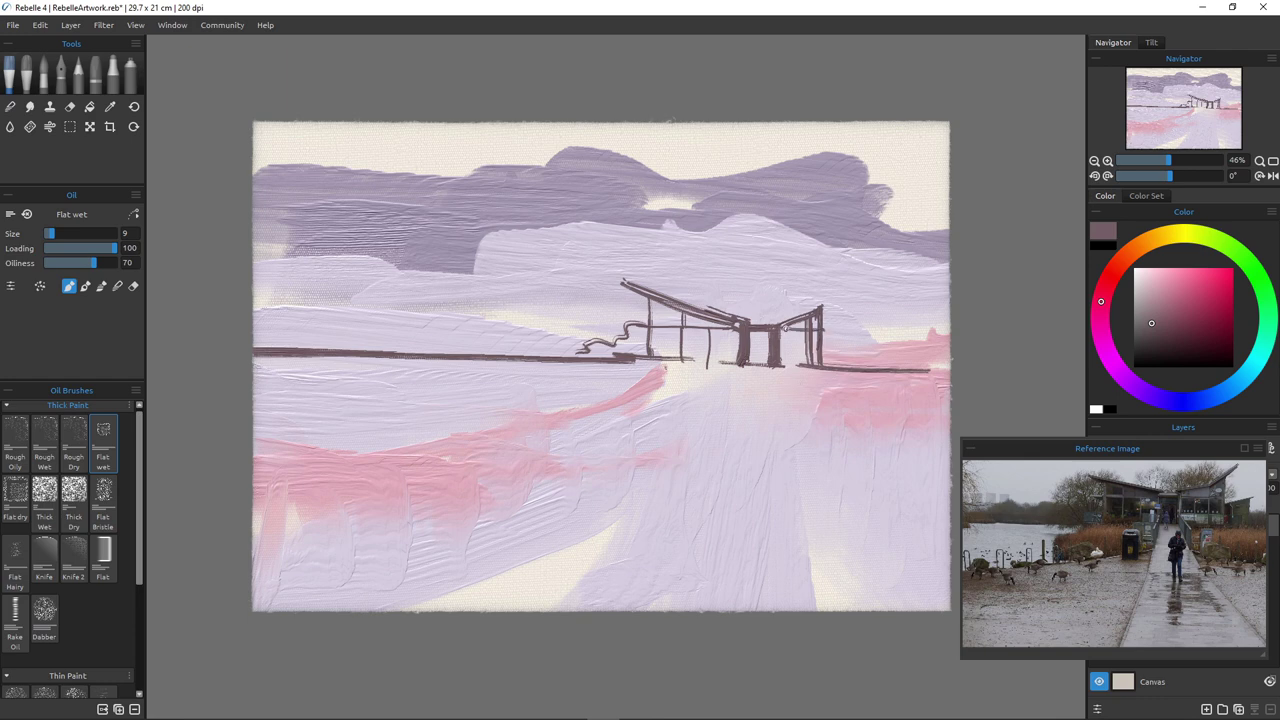
Extend the right wing's roof tip and inner post strokes, and cover the crowded inner posts with lavender sampled from the background
drag(800, 331, 801, 360)
mouse_move(828, 304)
mouse_down()
mouse_move(826, 347)
mouse_move(829, 314)
mouse_up()
alt+click(783, 299)
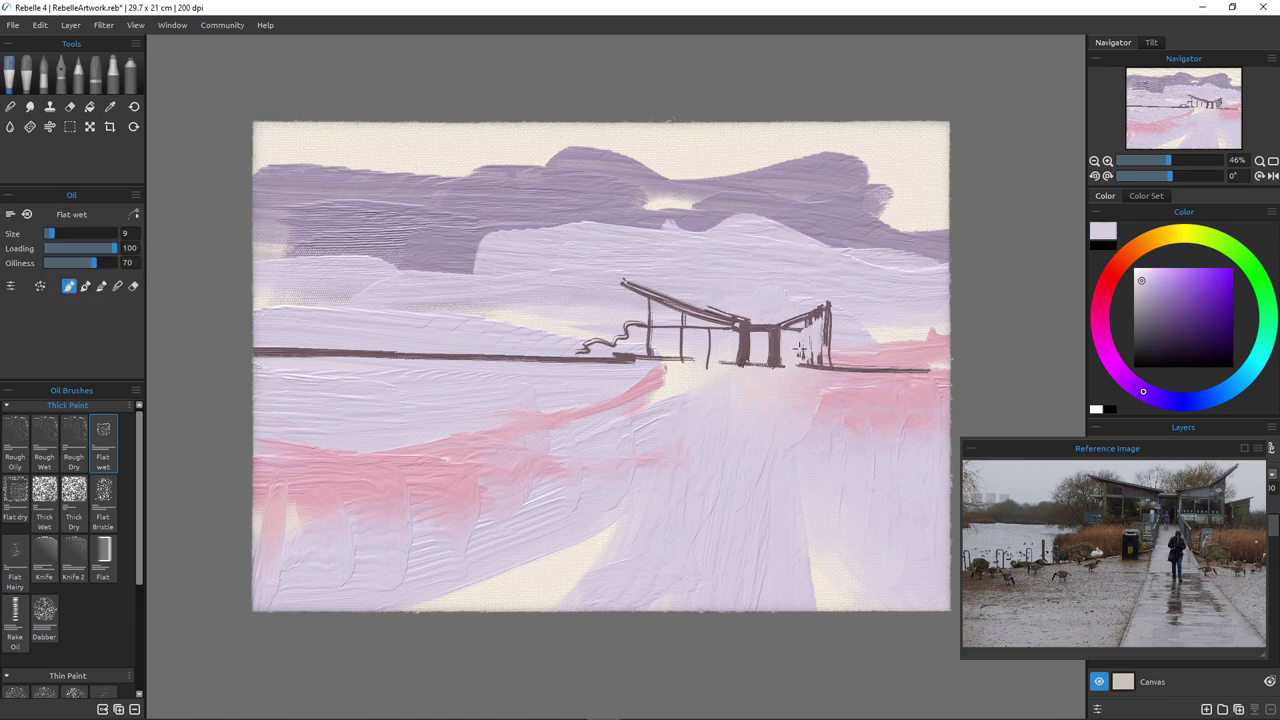
drag(815, 358, 818, 322)
Redraw the right wing in sampled mauve-brown with a crossbar, tall outer posts and a longer upswept roof, trimming above the roof with lavender
alt+click(775, 341)
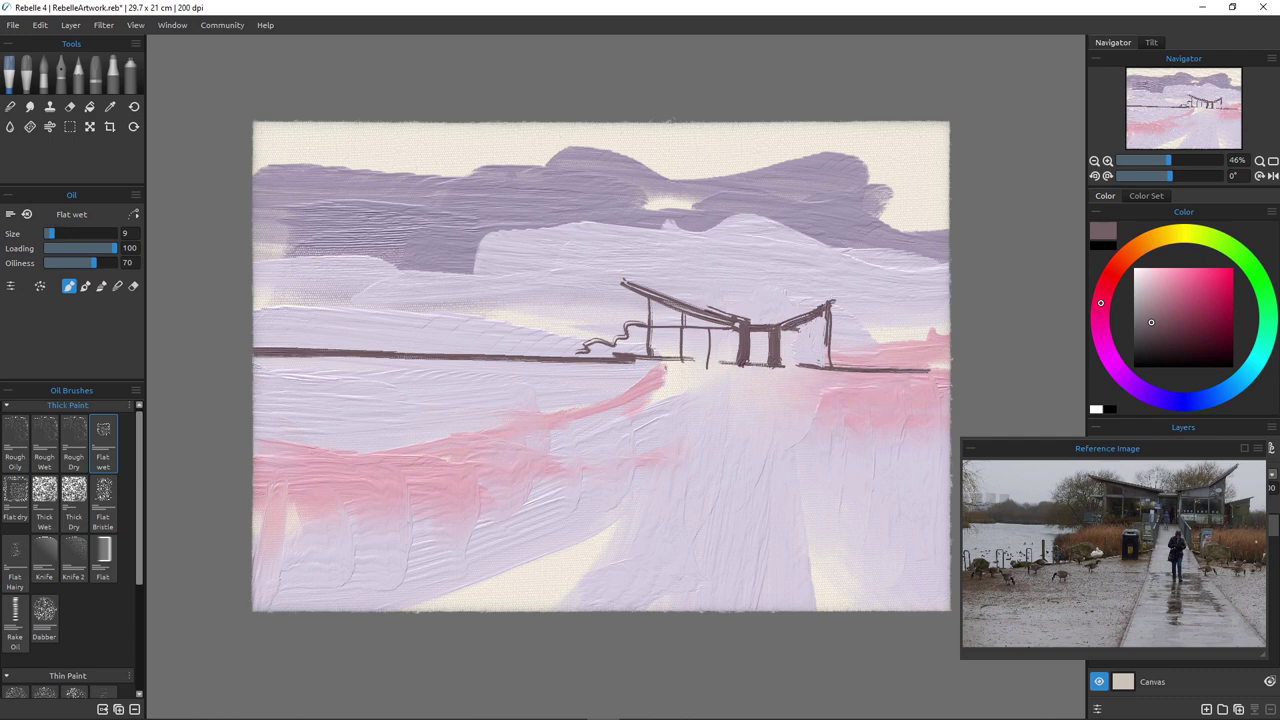
mouse_move(828, 325)
mouse_down()
mouse_move(791, 326)
mouse_move(801, 368)
mouse_move(800, 350)
mouse_move(784, 352)
mouse_up()
drag(847, 279, 848, 376)
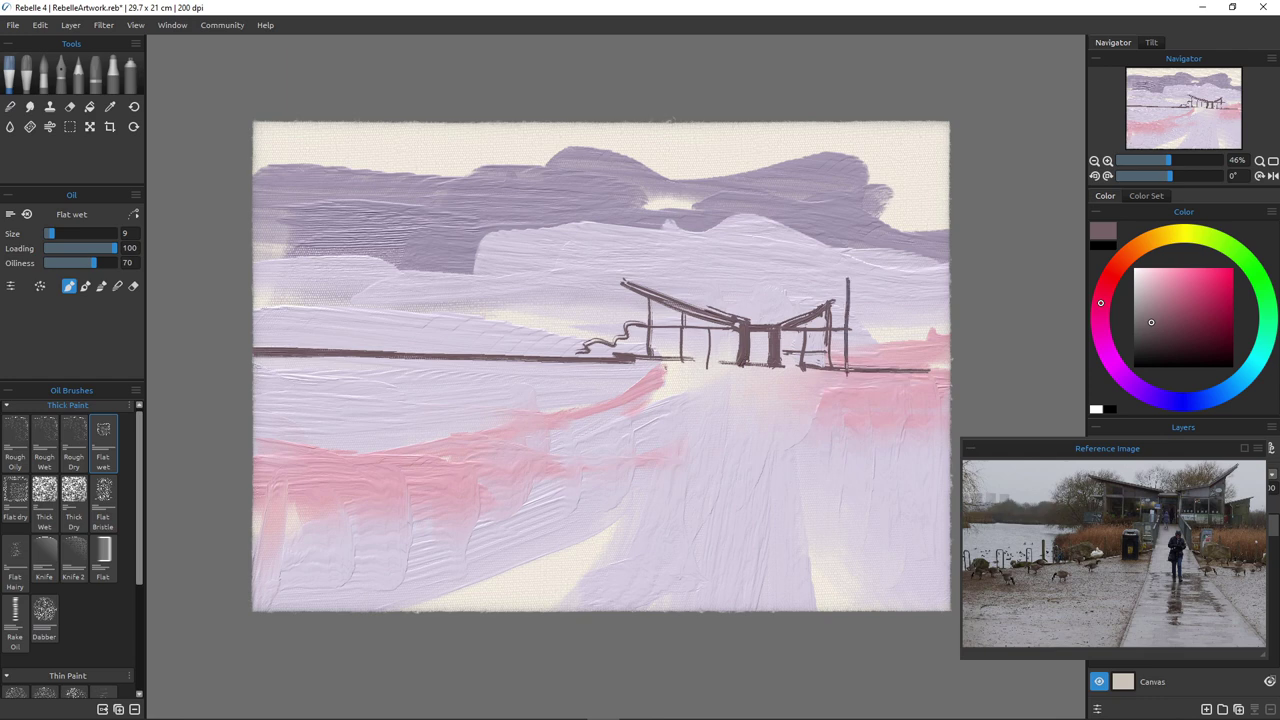
drag(851, 278, 853, 368)
drag(851, 273, 834, 302)
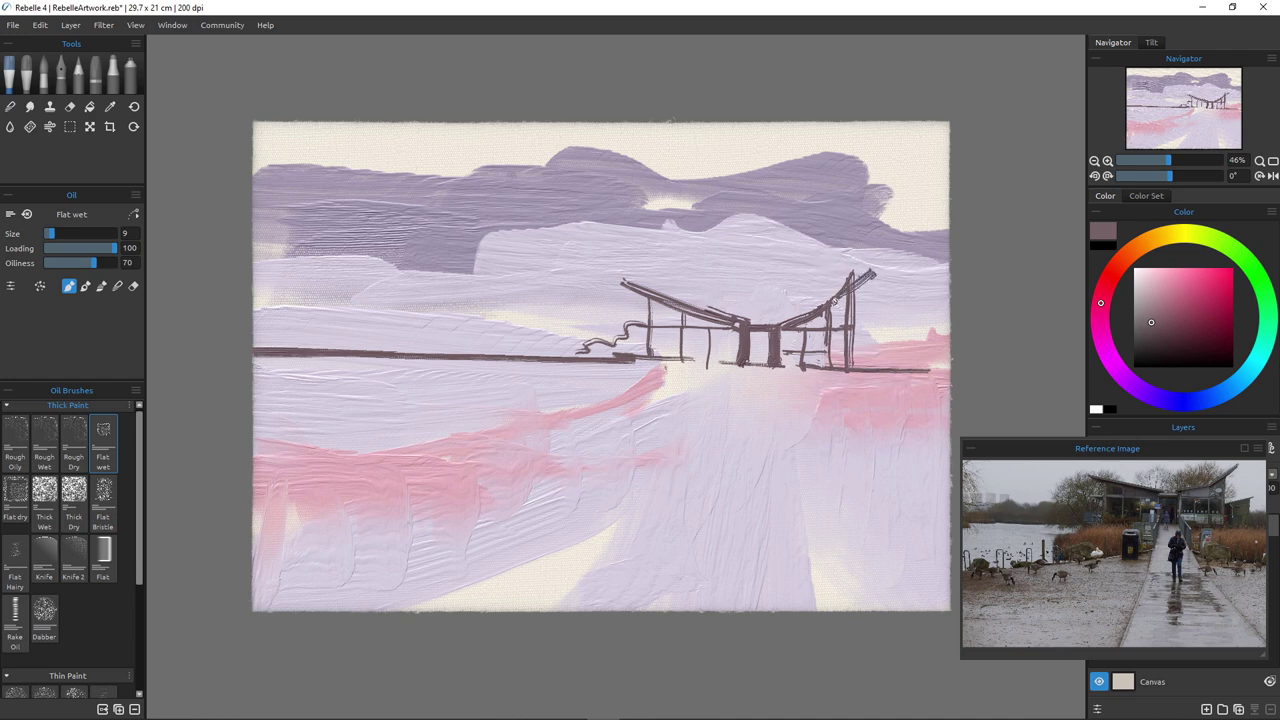
alt+click(828, 284)
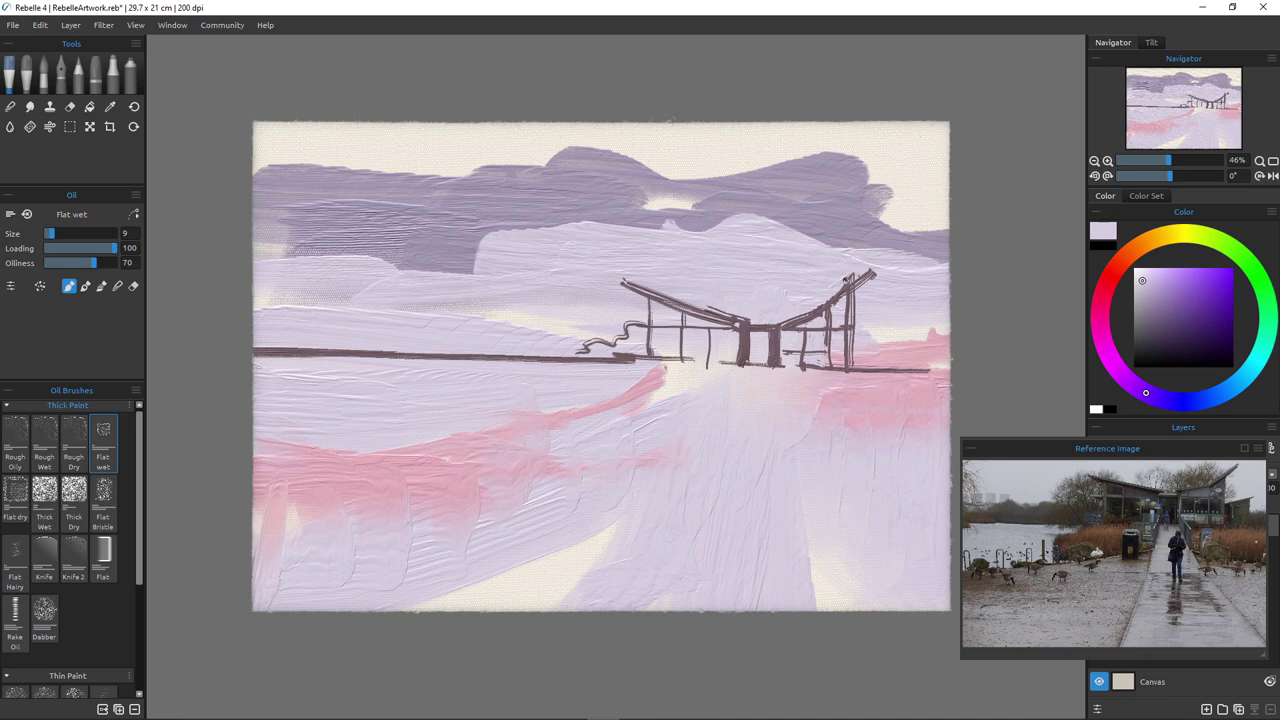
mouse_move(837, 283)
mouse_down()
mouse_move(852, 278)
mouse_move(819, 301)
mouse_up()
Sketch a small slanted-roof lean-to at the building's right end in mauve-brown and add a short mark at the doorway's foot
alt+click(773, 345)
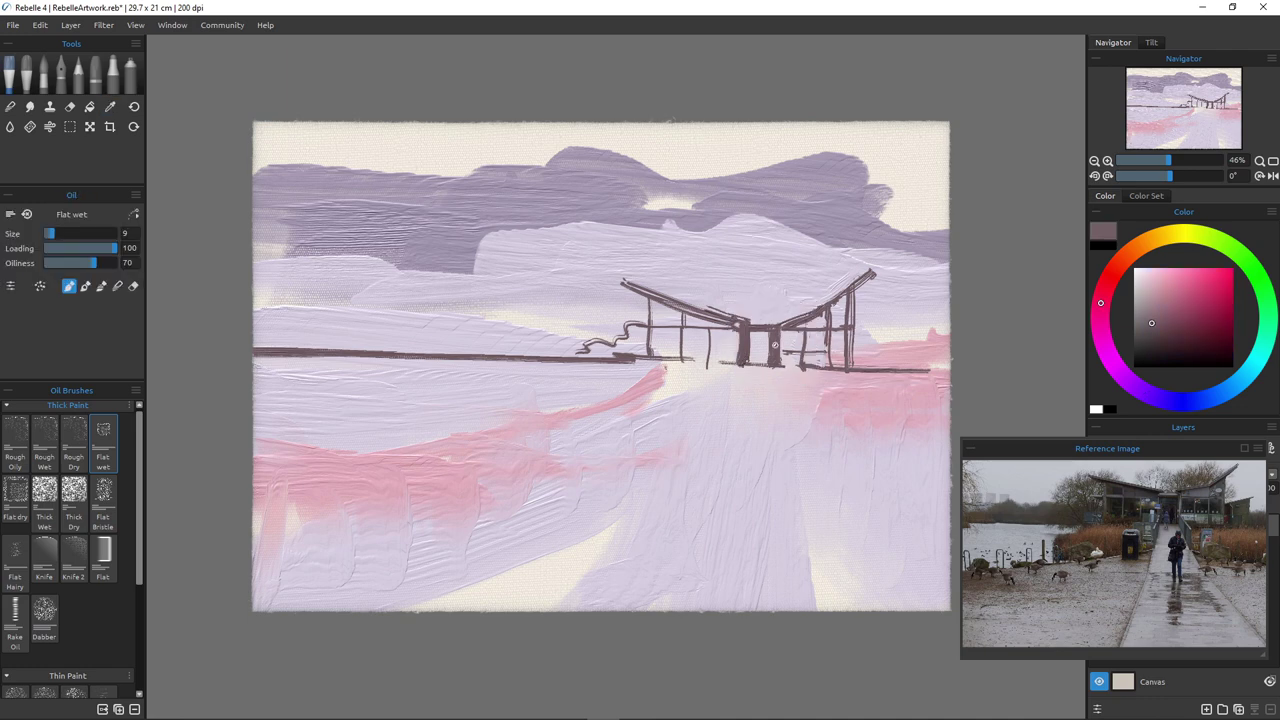
mouse_move(884, 320)
mouse_down()
mouse_move(858, 342)
mouse_move(862, 370)
mouse_up()
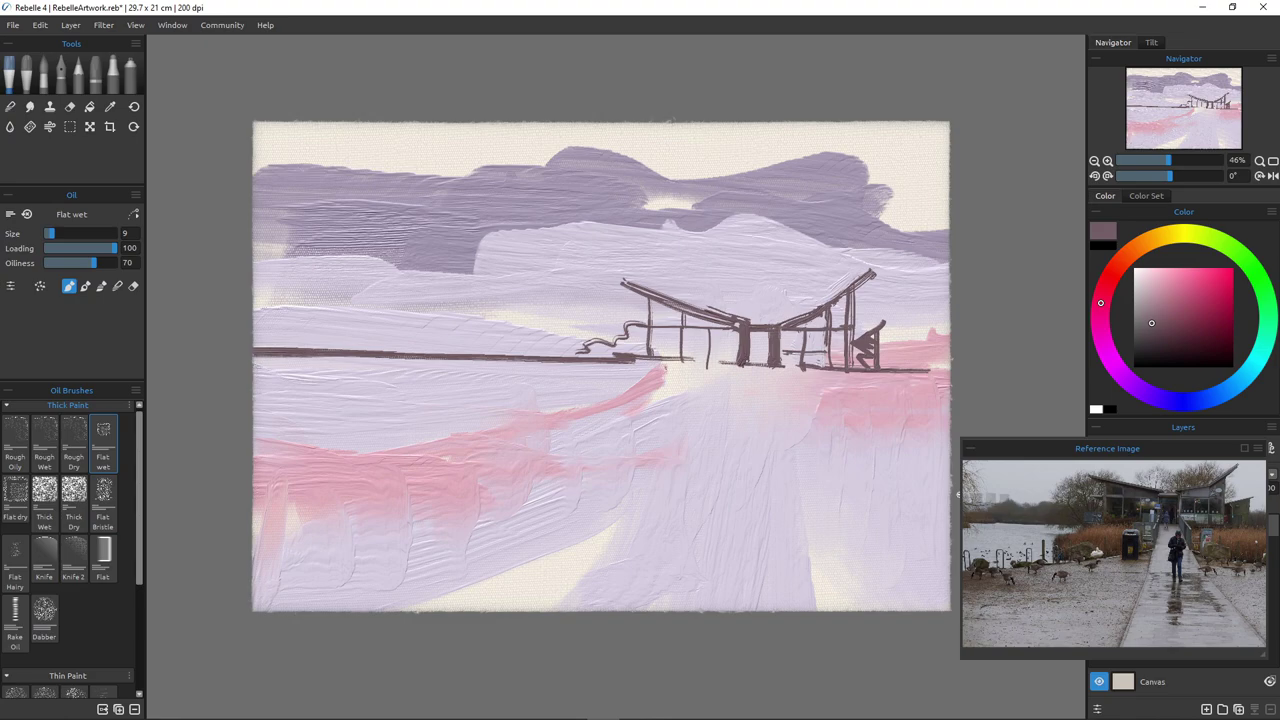
scroll(705, 357, up, 8)
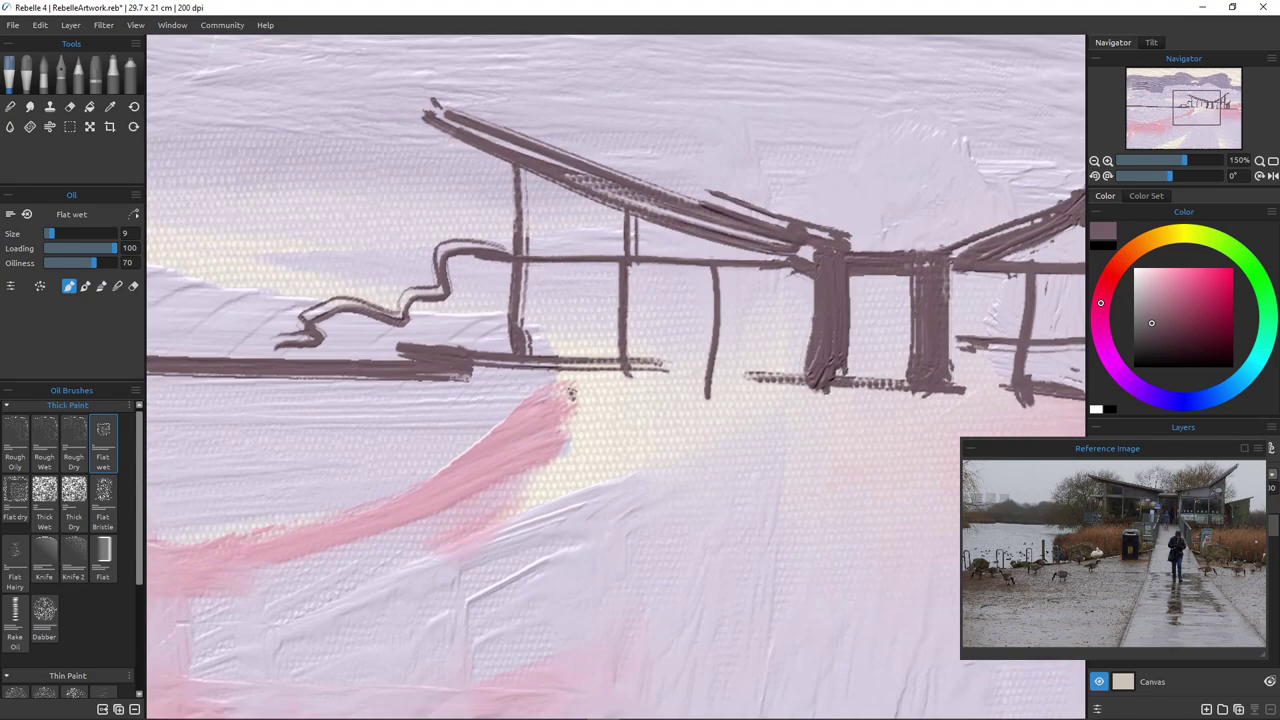
drag(705, 357, 480, 376)
scroll(505, 376, up, 1)
scroll(322, 415, down, 4)
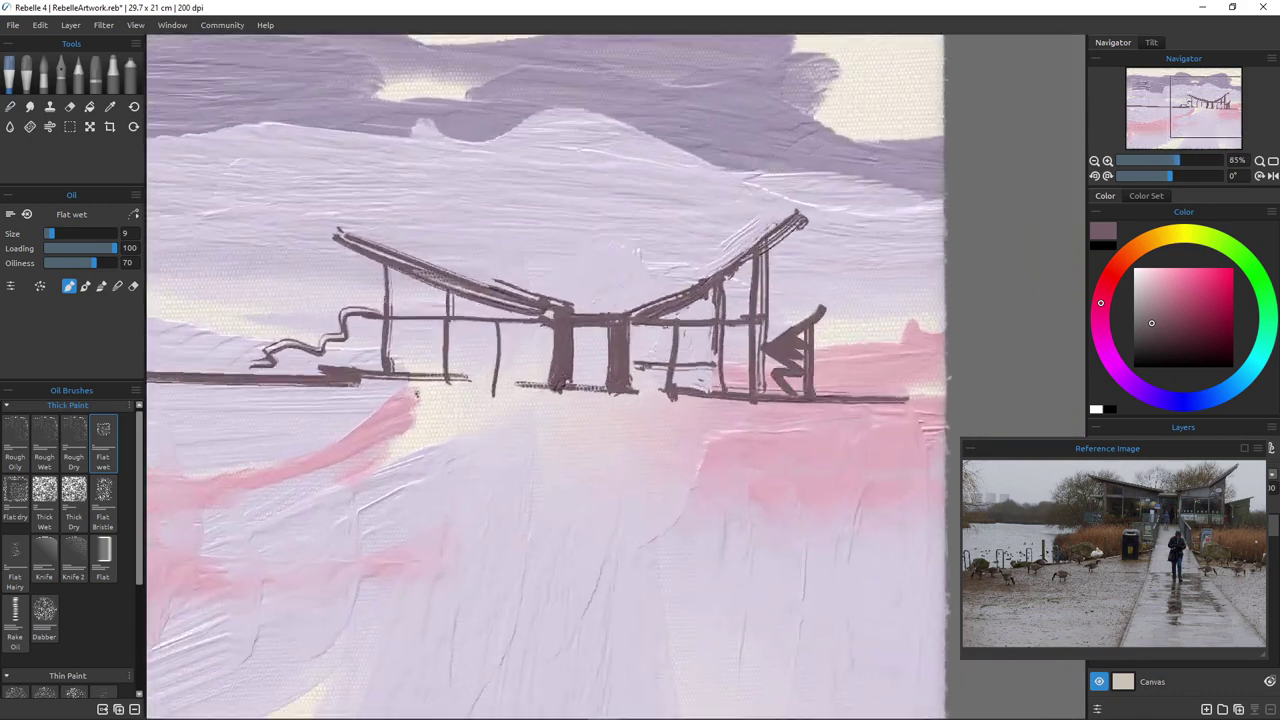
scroll(540, 366, up, 3)
drag(580, 384, 626, 377)
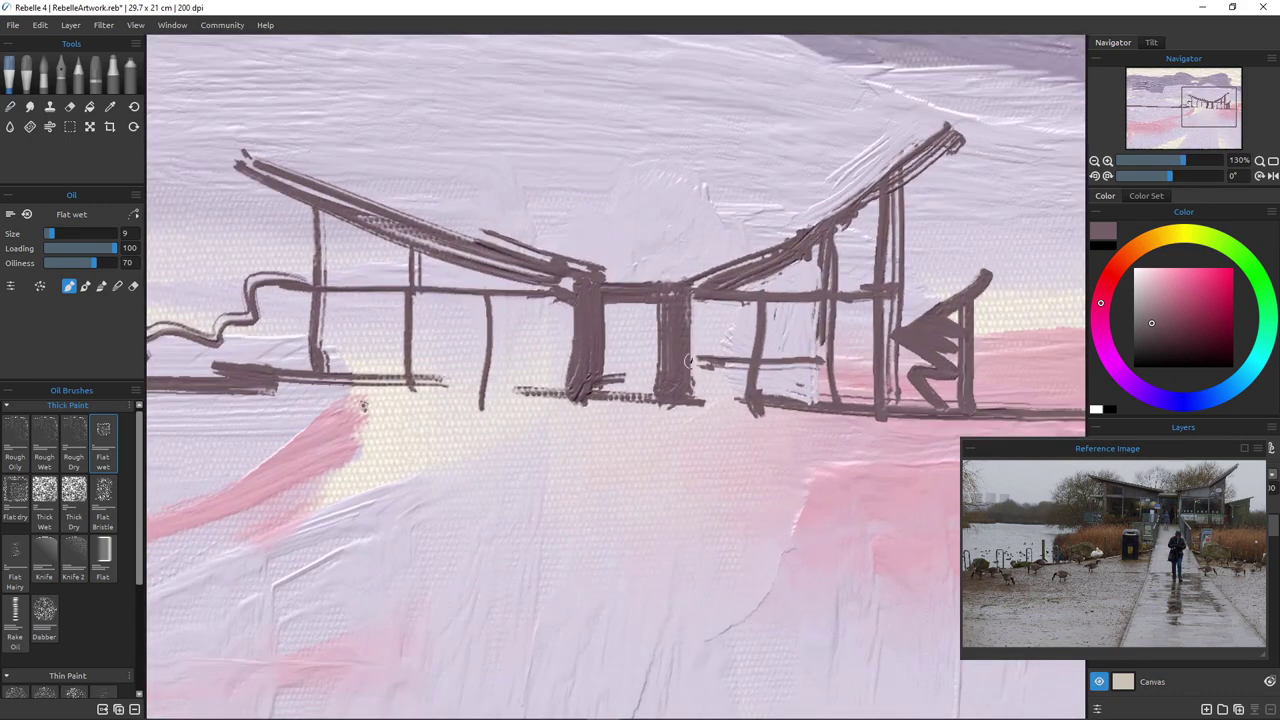
Paint muted yellow light into the windows left of the doorway and inside the doorway, using the Flat wet brush at size 16
key(bracketright)
key(bracketright)
key(bracketright)
key(bracketright)
key(bracketright)
key(bracketright)
key(bracketright)
key(bracketright)
key(bracketright)
key(bracketright)
key(bracketright)
key(bracketright)
key(bracketleft)
key(bracketleft)
key(bracketleft)
key(bracketleft)
key(bracketleft)
key(bracketleft)
key(bracketleft)
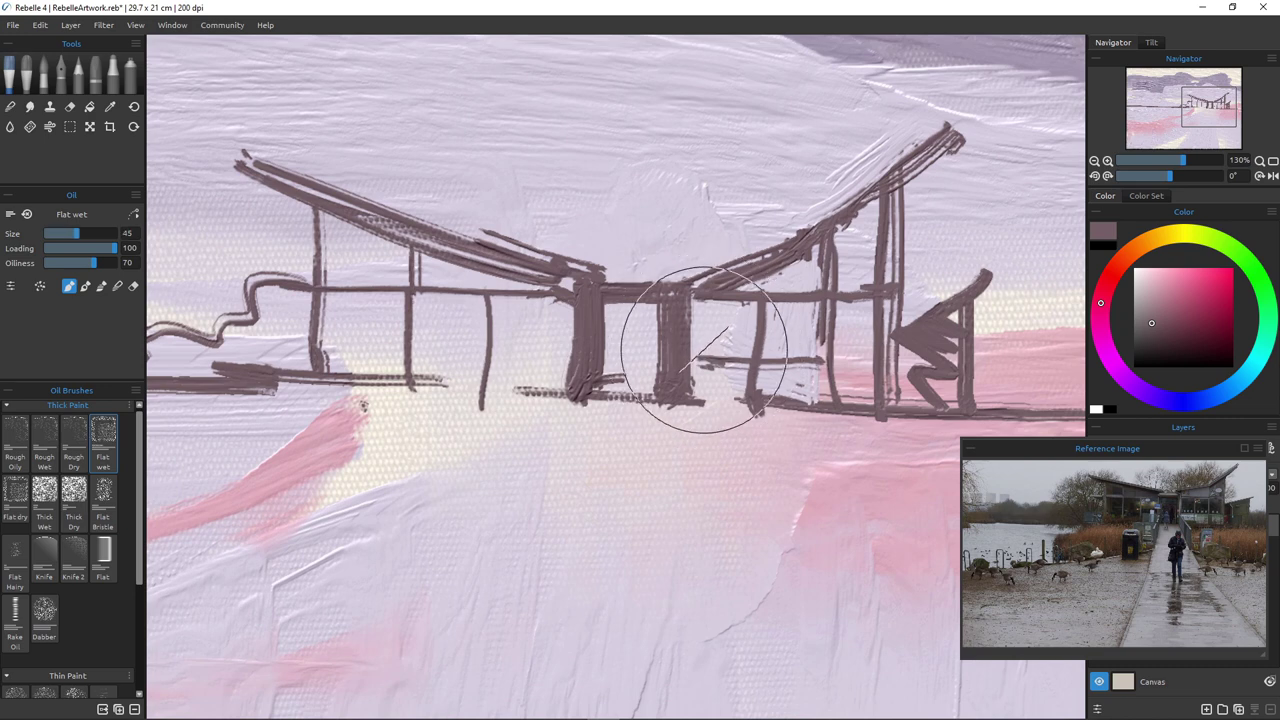
key(bracketleft)
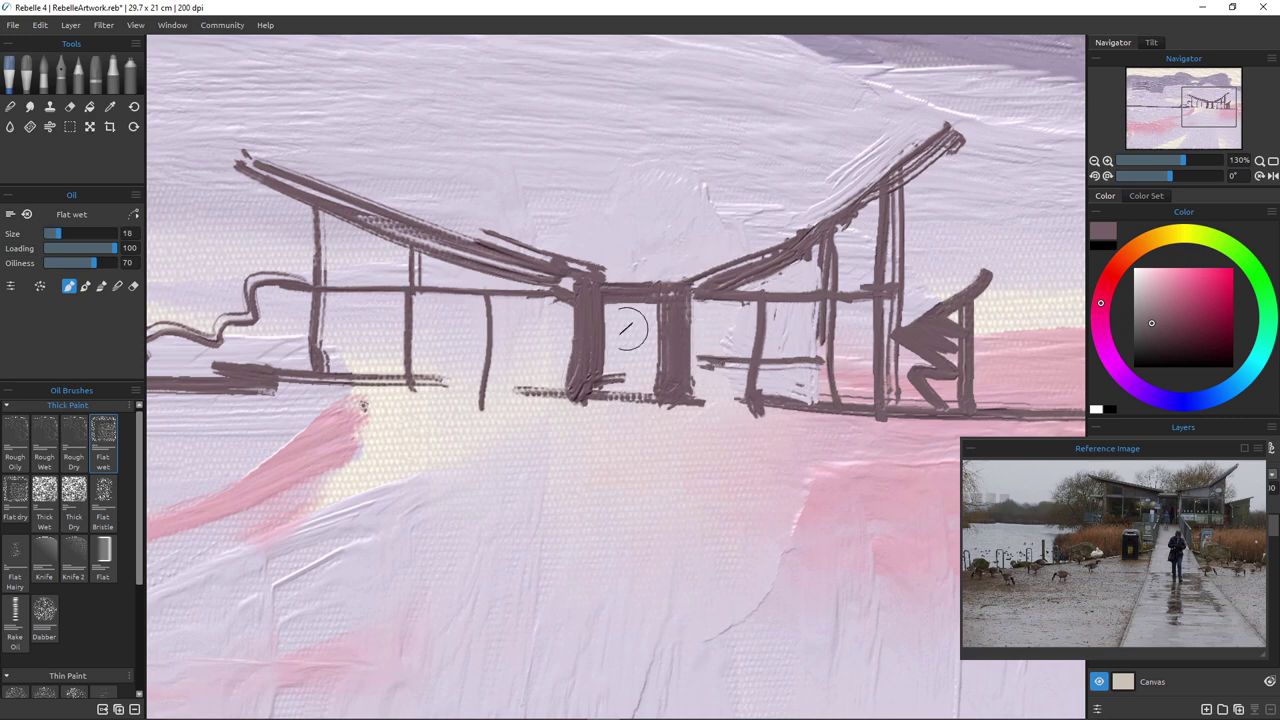
key(bracketleft)
click(1166, 235)
click(1161, 288)
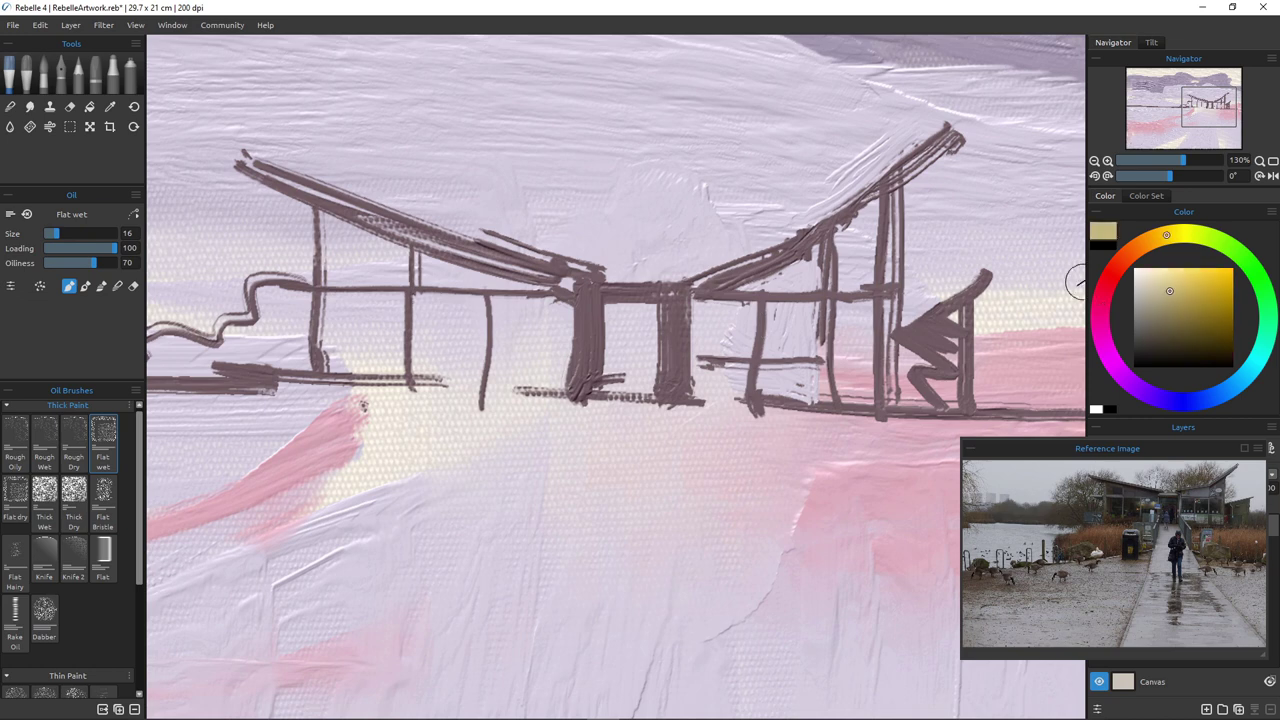
mouse_move(529, 309)
mouse_down()
mouse_move(557, 356)
mouse_move(537, 302)
mouse_move(528, 345)
mouse_move(519, 308)
mouse_move(562, 295)
mouse_move(503, 321)
mouse_up()
mouse_move(467, 358)
mouse_down()
mouse_move(474, 309)
mouse_move(481, 355)
mouse_up()
mouse_move(612, 383)
mouse_down()
mouse_move(629, 313)
mouse_move(646, 309)
mouse_move(645, 369)
mouse_up()
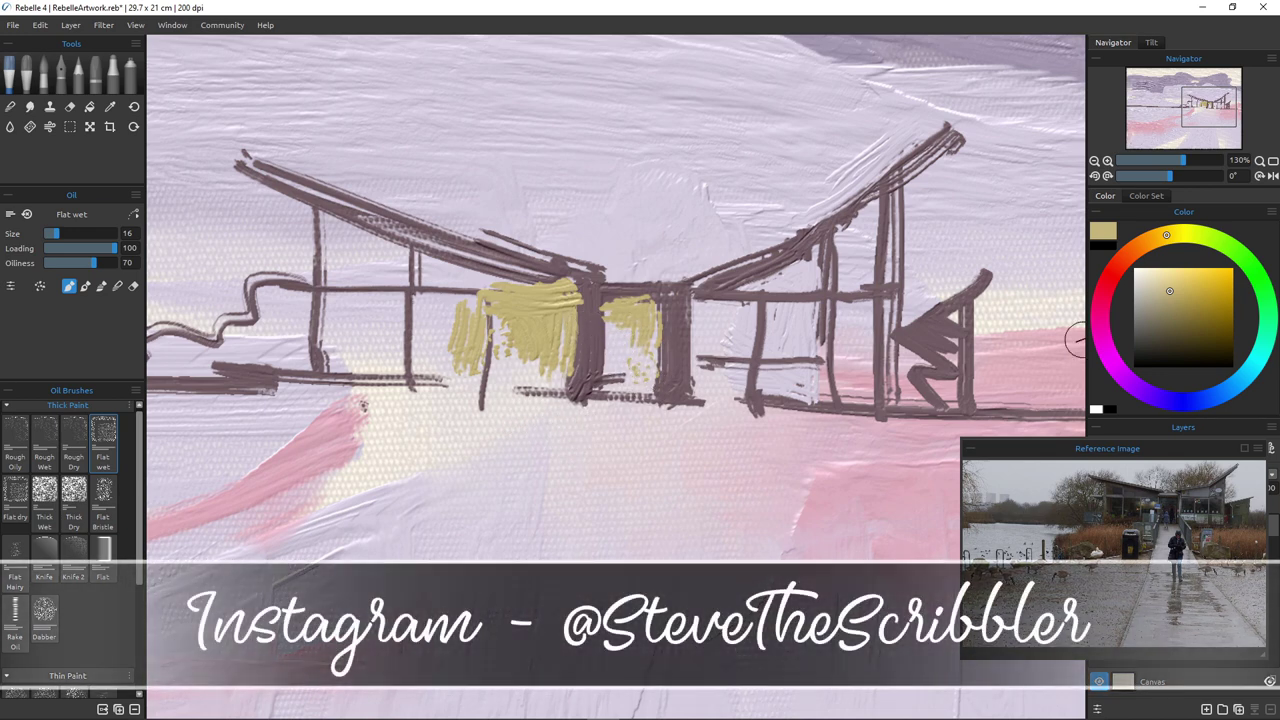
Fill the doorway, the left wing's lower windows and its upper window with dark violet at size 16
click(1149, 394)
drag(1164, 321, 1163, 328)
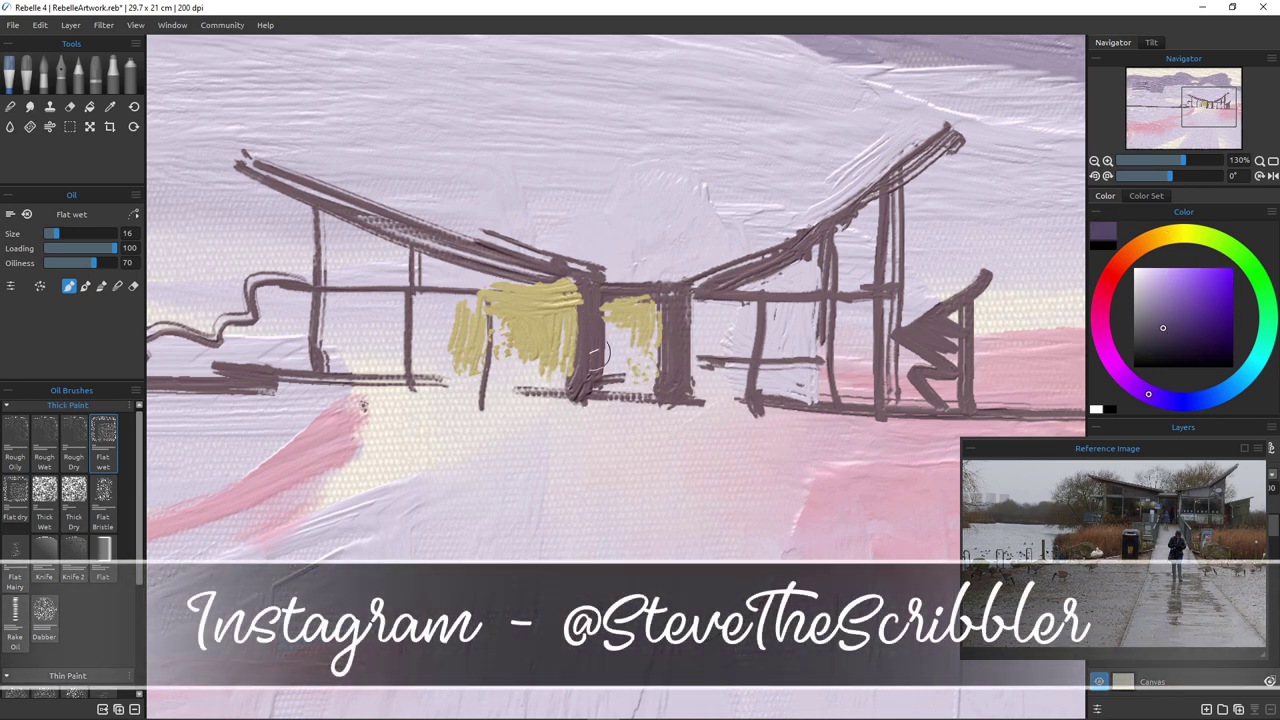
mouse_move(645, 304)
mouse_down()
mouse_move(641, 372)
mouse_move(623, 313)
mouse_move(628, 366)
mouse_move(640, 351)
mouse_move(659, 386)
mouse_move(605, 364)
mouse_up()
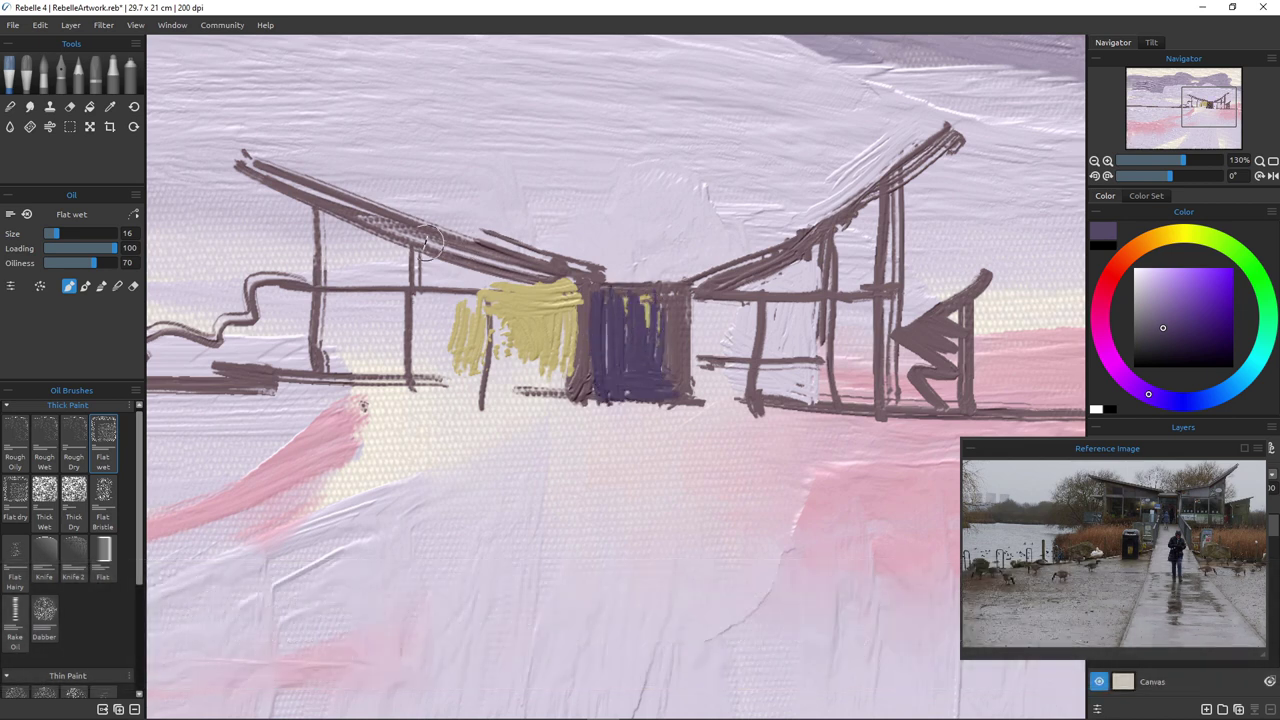
mouse_move(466, 298)
mouse_down()
mouse_move(423, 300)
mouse_move(443, 298)
mouse_move(441, 365)
mouse_move(421, 303)
mouse_move(435, 372)
mouse_up()
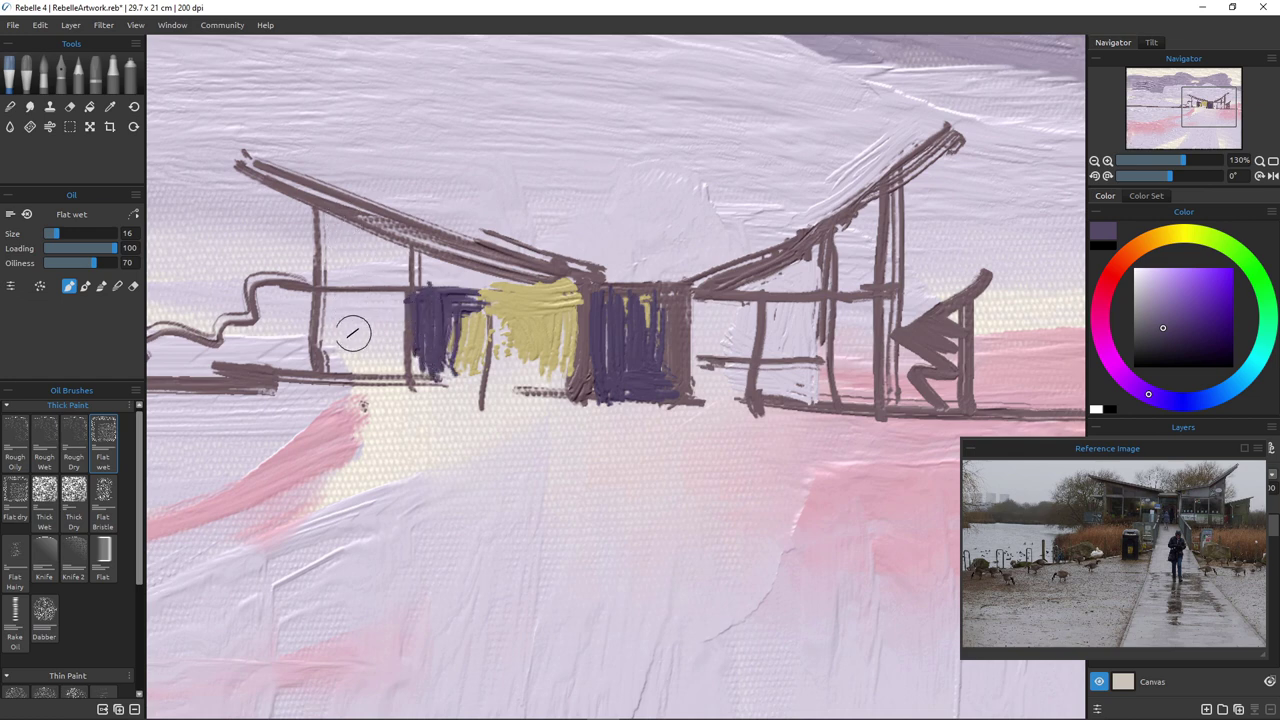
mouse_move(400, 296)
mouse_down()
mouse_move(351, 306)
mouse_move(354, 344)
mouse_move(380, 312)
mouse_move(383, 366)
mouse_move(337, 321)
mouse_move(334, 352)
mouse_up()
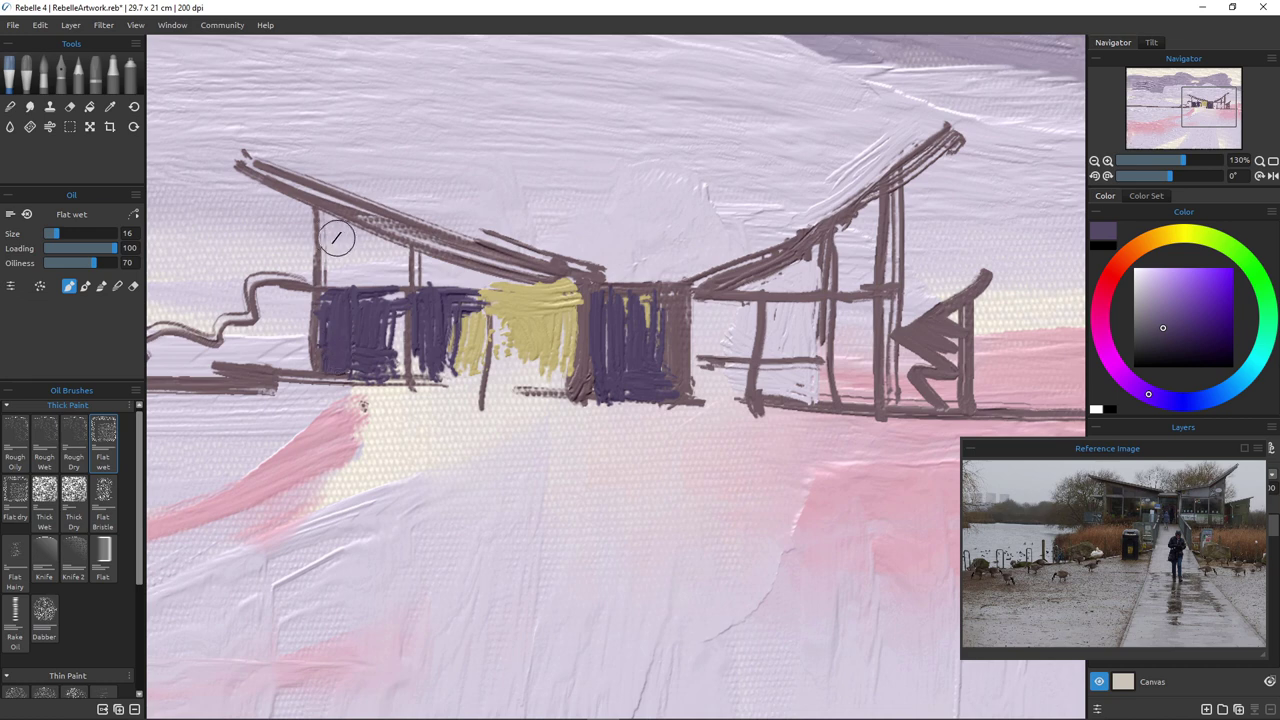
mouse_move(342, 226)
mouse_down()
mouse_move(386, 252)
mouse_move(350, 270)
mouse_move(395, 248)
mouse_move(405, 280)
mouse_move(374, 278)
mouse_up()
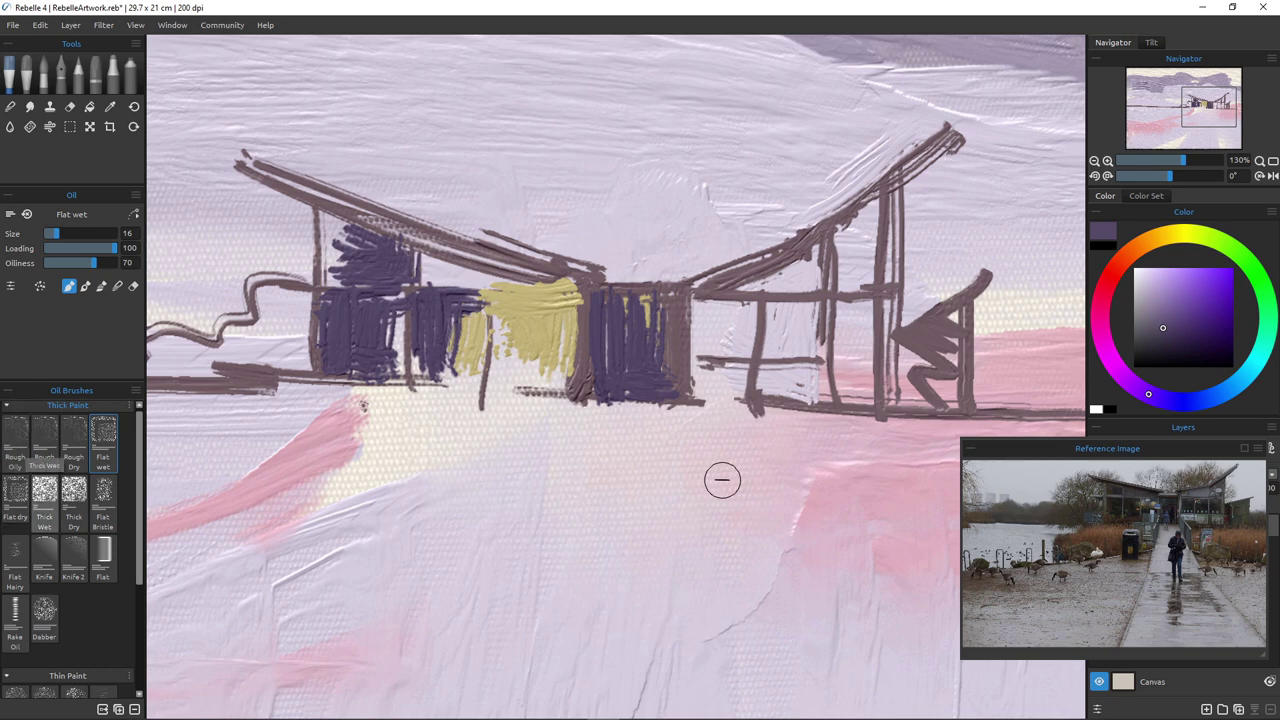
Fill the row of windows in the right wing with dark violet, trying the Thick Wet brush before returning to Flat wet
click(44, 490)
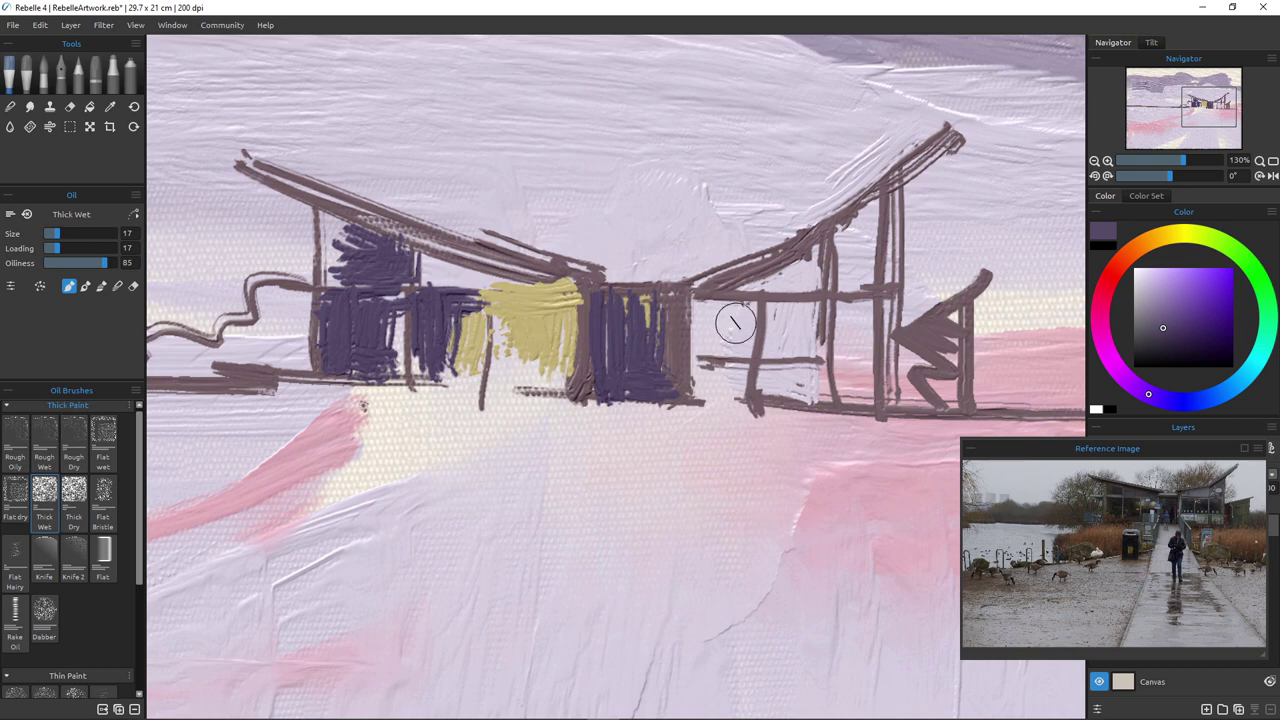
mouse_move(734, 317)
mouse_down()
mouse_move(655, 363)
mouse_move(736, 312)
mouse_move(719, 316)
mouse_move(743, 315)
mouse_move(745, 350)
mouse_up()
click(103, 440)
mouse_move(805, 300)
mouse_down()
mouse_move(810, 352)
mouse_move(790, 345)
mouse_move(812, 362)
mouse_move(820, 330)
mouse_move(858, 352)
mouse_move(845, 300)
mouse_move(866, 357)
mouse_move(884, 362)
mouse_up()
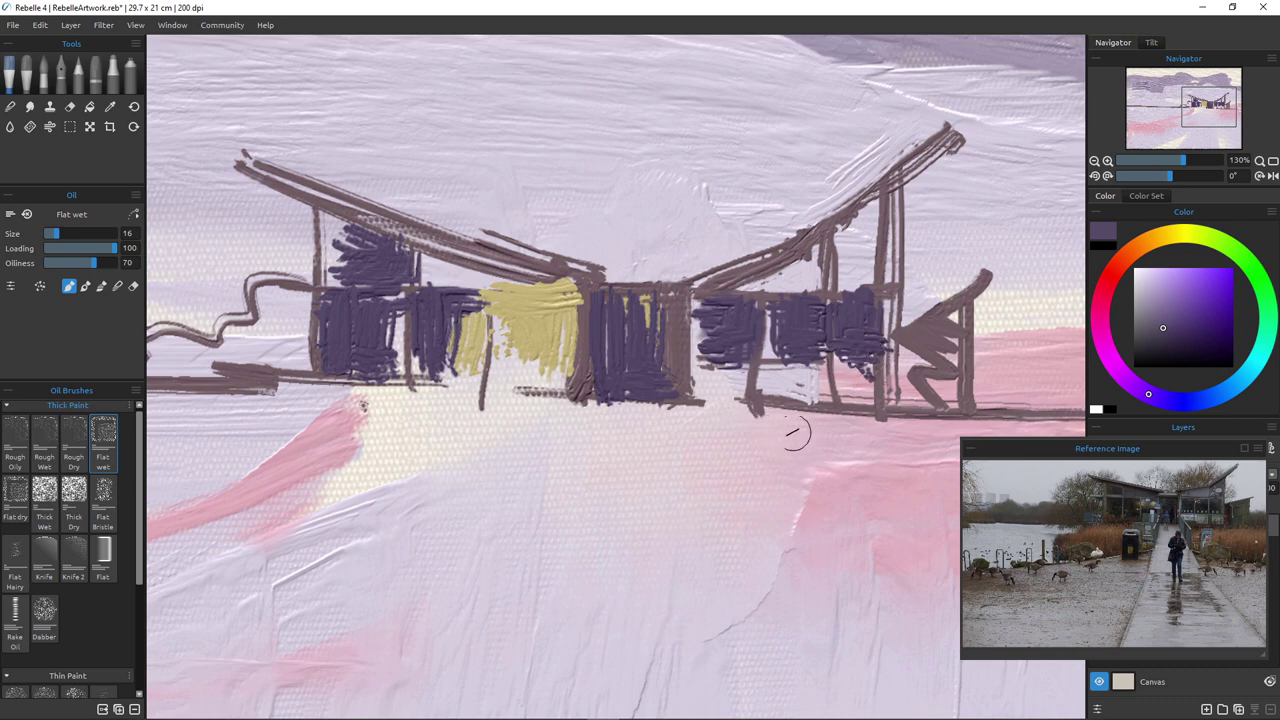
Paint the wall beneath the right wing's windows in sampled pale lavender, covering the sketched base and rail lines
alt+click(790, 375)
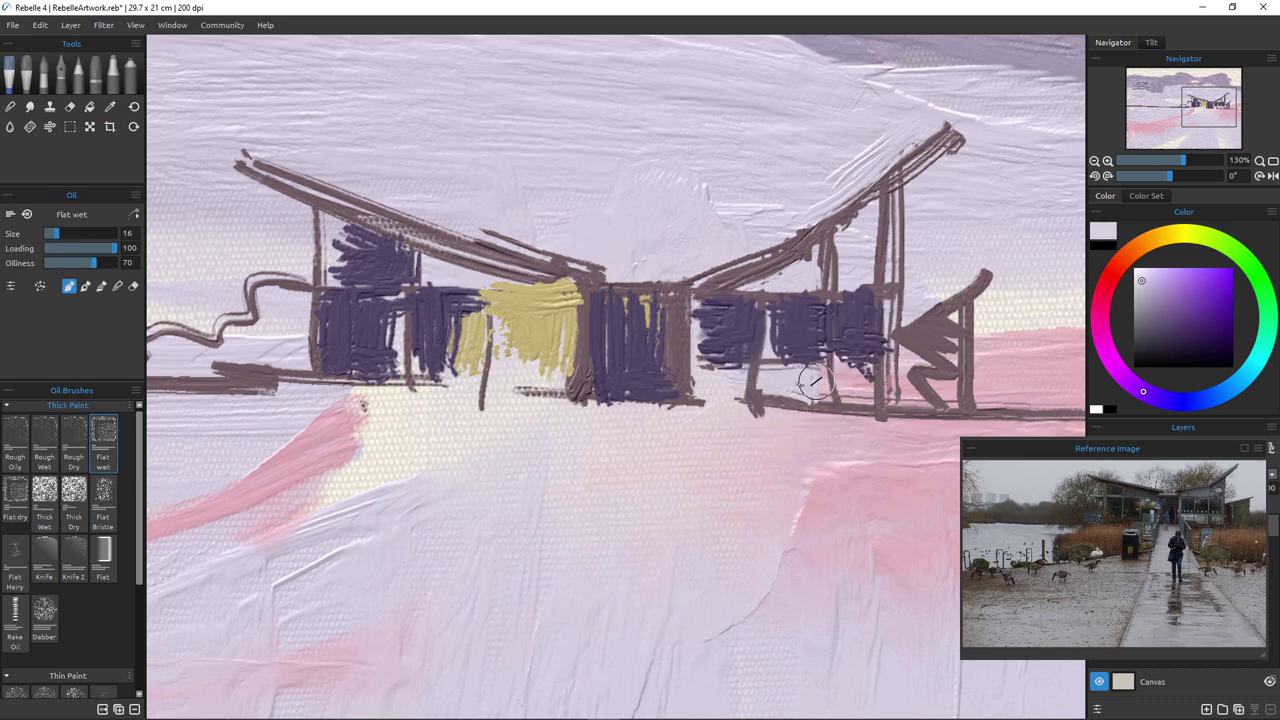
mouse_move(815, 380)
mouse_down()
mouse_move(820, 392)
mouse_move(856, 375)
mouse_move(850, 390)
mouse_move(845, 370)
mouse_move(862, 388)
mouse_move(846, 397)
mouse_up()
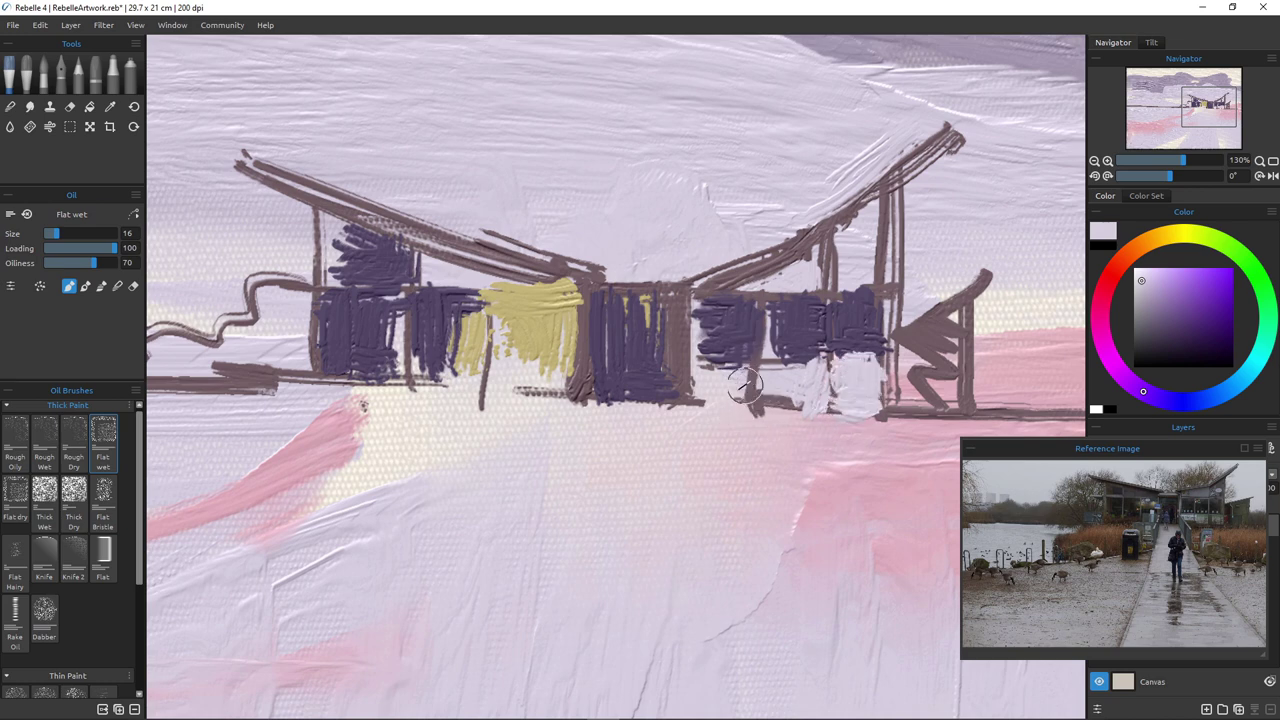
mouse_move(745, 385)
mouse_down()
mouse_move(776, 384)
mouse_move(702, 388)
mouse_up()
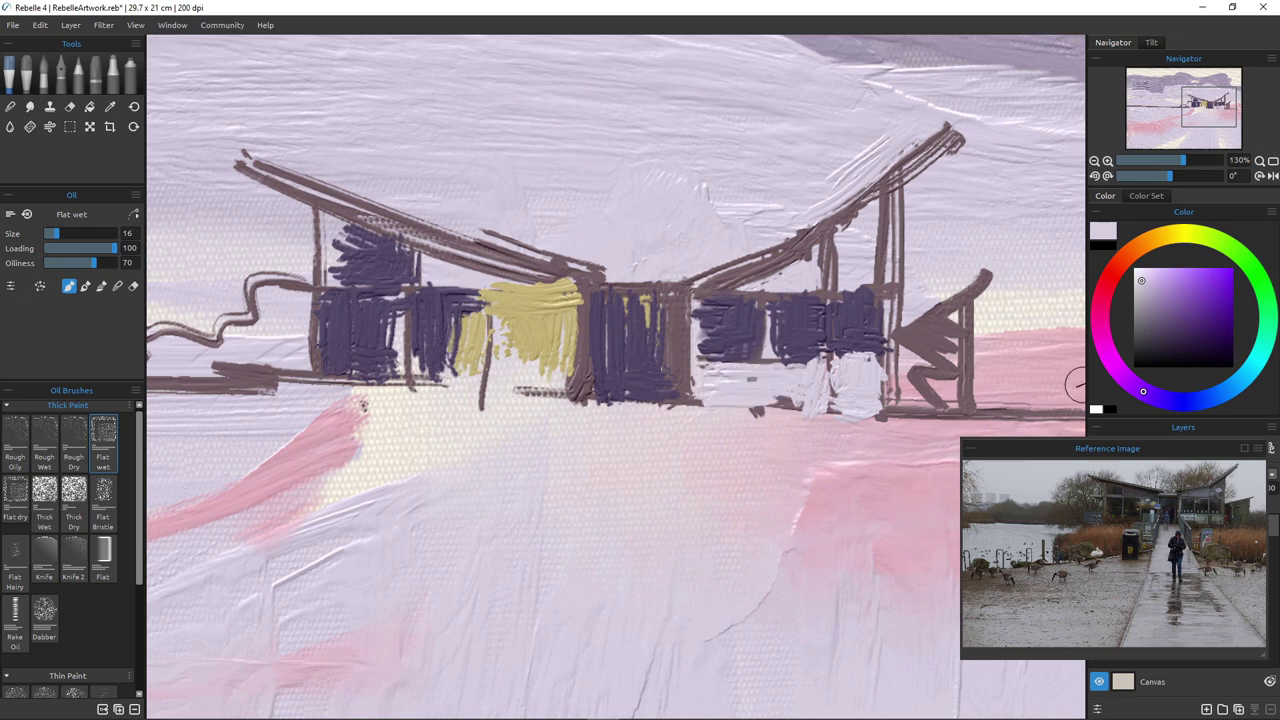
Fill both wings' upper walls, the wall below the yellow window and the right-hand lean-to with muted grey at size 16
click(1142, 318)
mouse_move(866, 205)
mouse_down()
mouse_move(860, 281)
mouse_move(820, 287)
mouse_move(798, 268)
mouse_move(805, 258)
mouse_move(802, 289)
mouse_move(728, 280)
mouse_up()
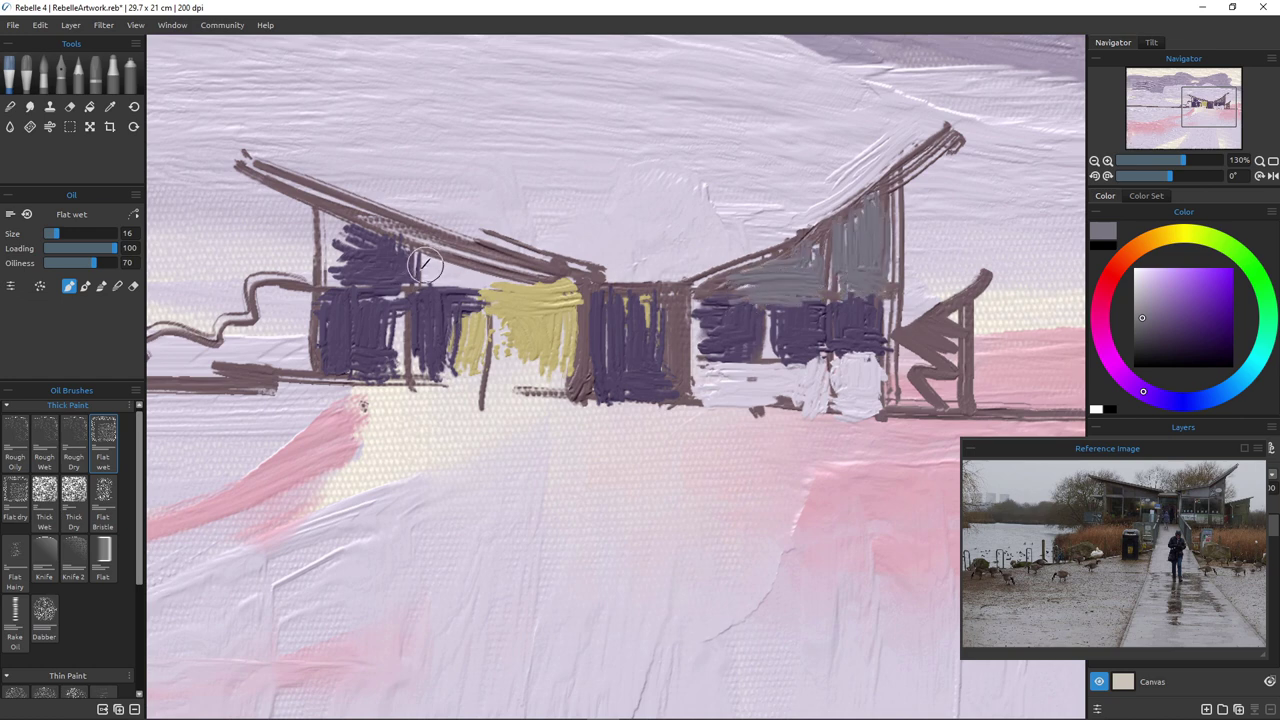
mouse_move(424, 263)
mouse_down()
mouse_move(574, 288)
mouse_move(434, 260)
mouse_move(430, 277)
mouse_move(523, 274)
mouse_move(424, 243)
mouse_move(565, 285)
mouse_up()
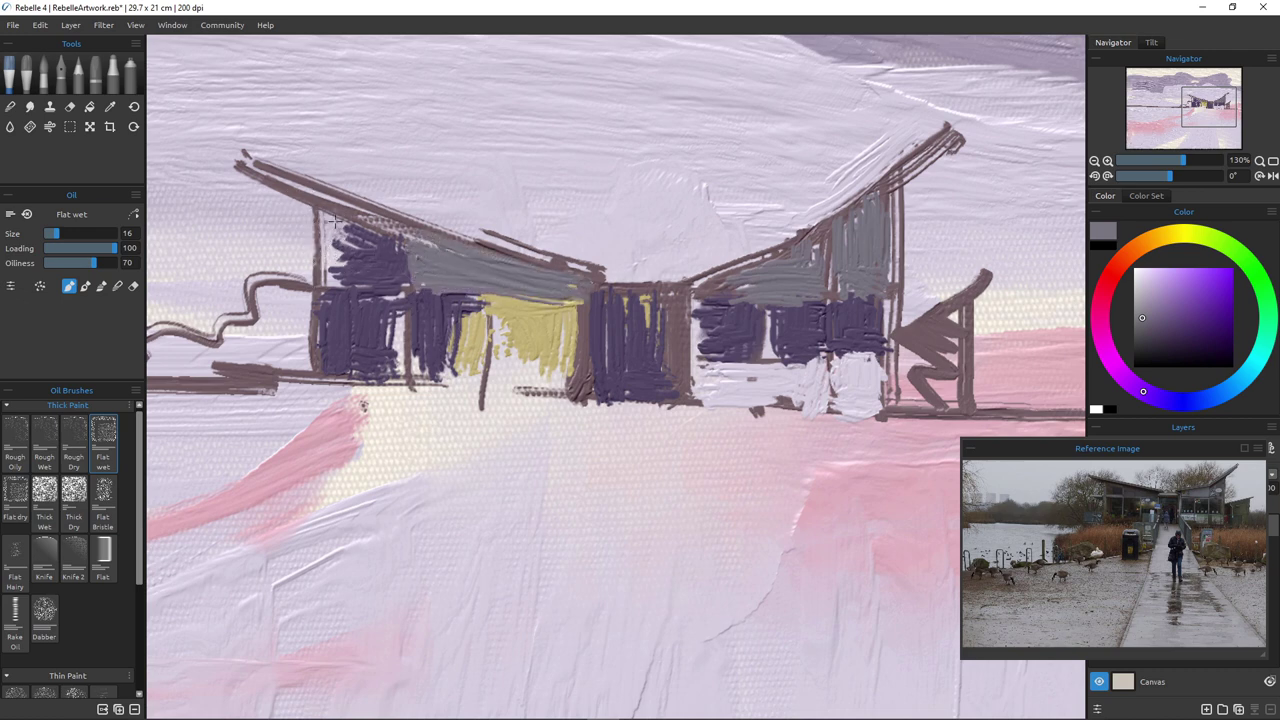
drag(334, 220, 332, 292)
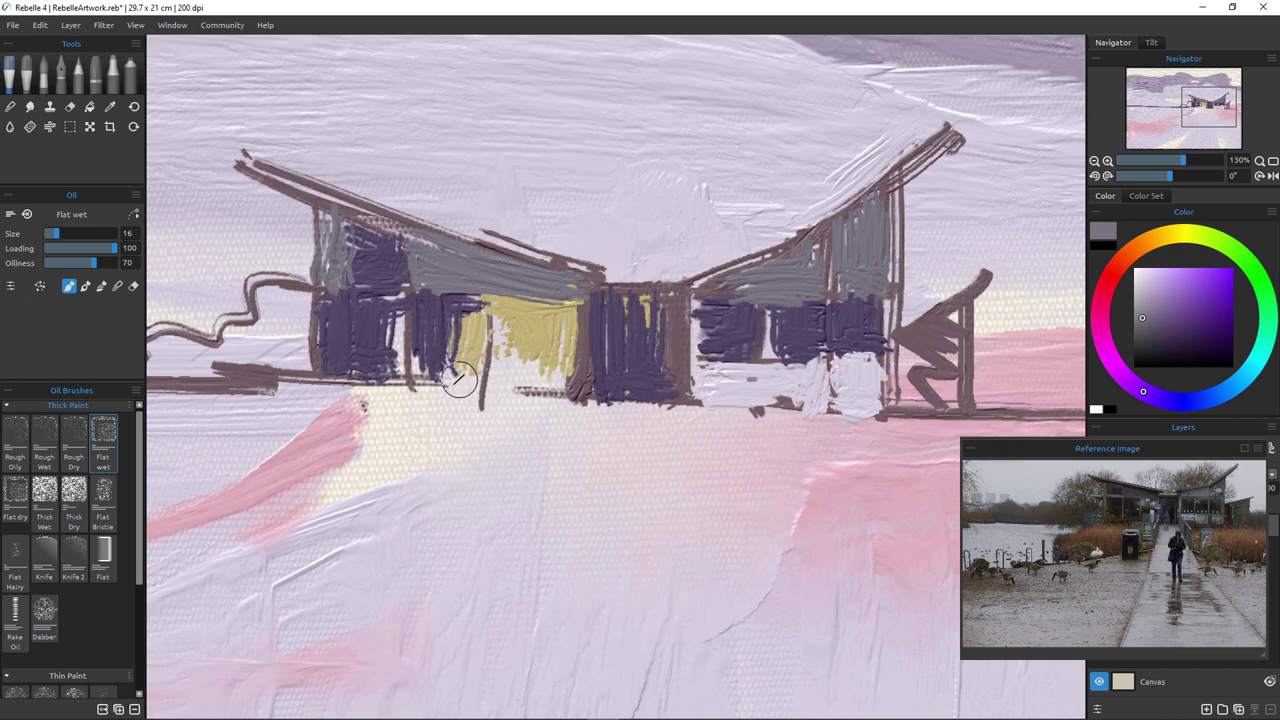
mouse_move(459, 378)
mouse_down()
mouse_move(494, 335)
mouse_move(522, 375)
mouse_move(468, 388)
mouse_move(471, 378)
mouse_move(428, 385)
mouse_move(423, 373)
mouse_move(462, 386)
mouse_up()
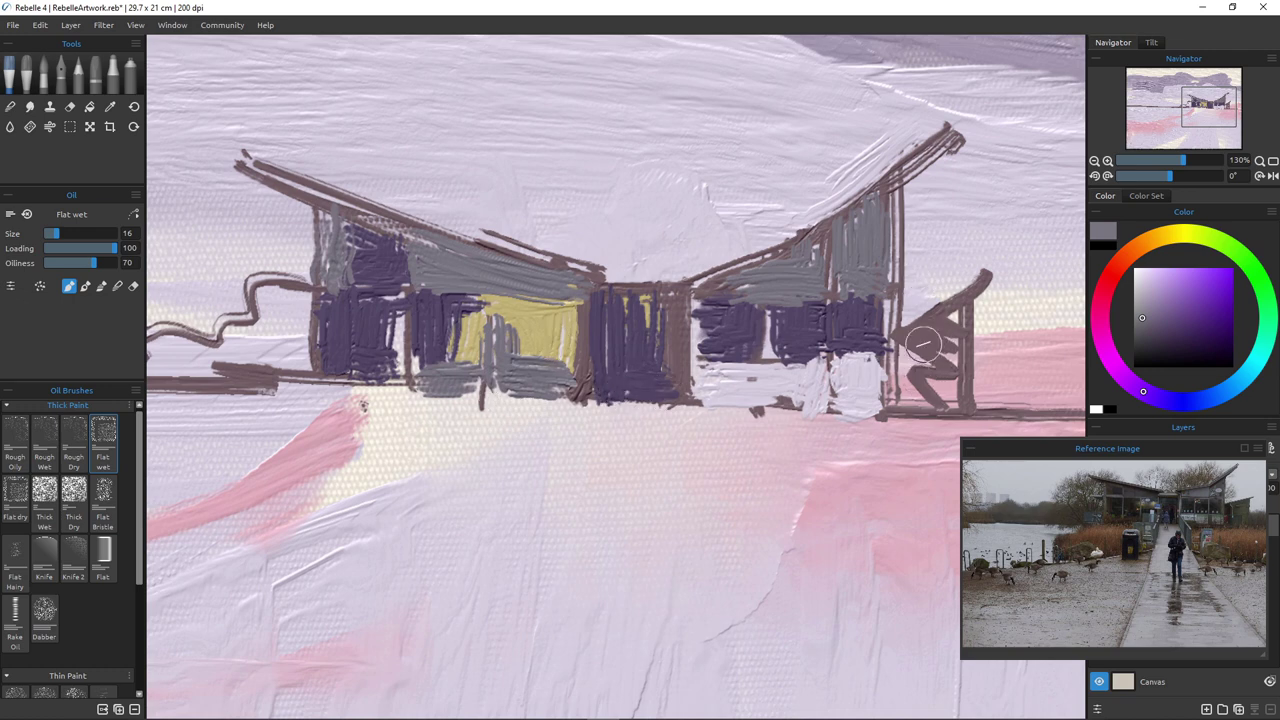
mouse_move(922, 345)
mouse_down()
mouse_move(946, 317)
mouse_move(944, 402)
mouse_move(916, 357)
mouse_move(916, 395)
mouse_move(956, 341)
mouse_move(957, 402)
mouse_up()
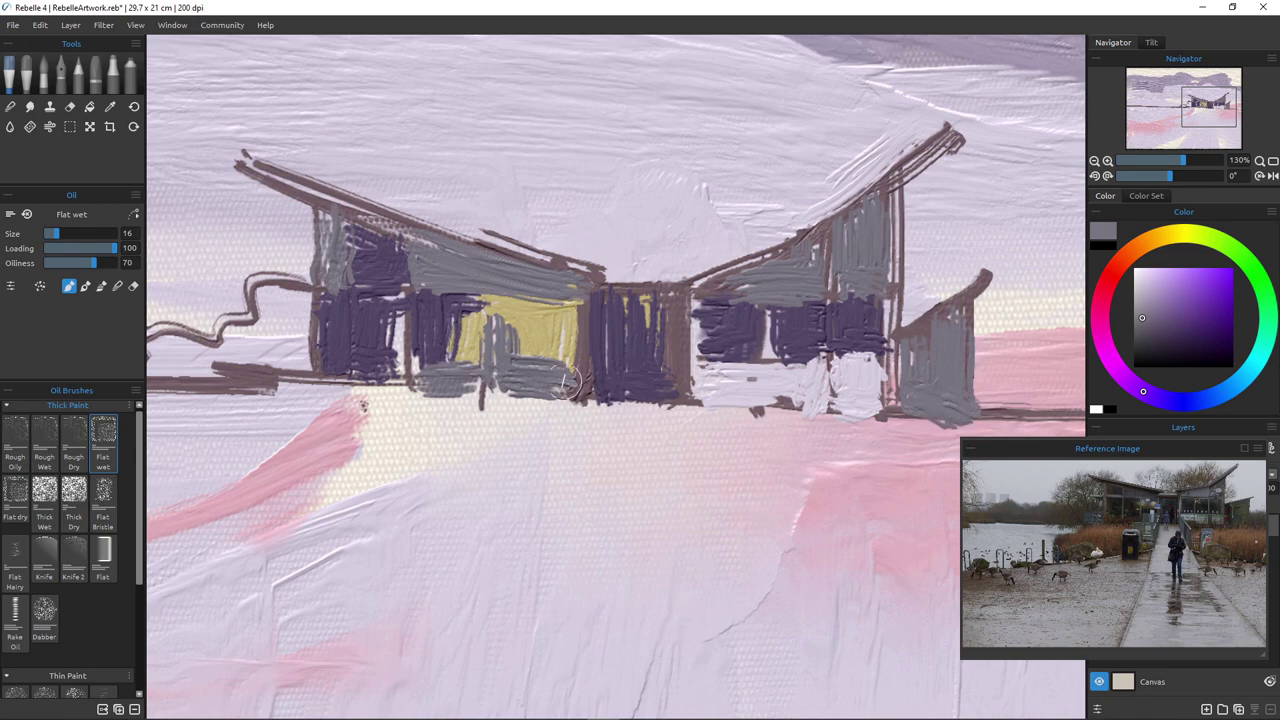
Darken the right part of the doorway with near-black violet, using the Flat wet brush at size 16
scroll(530, 424, down, 5)
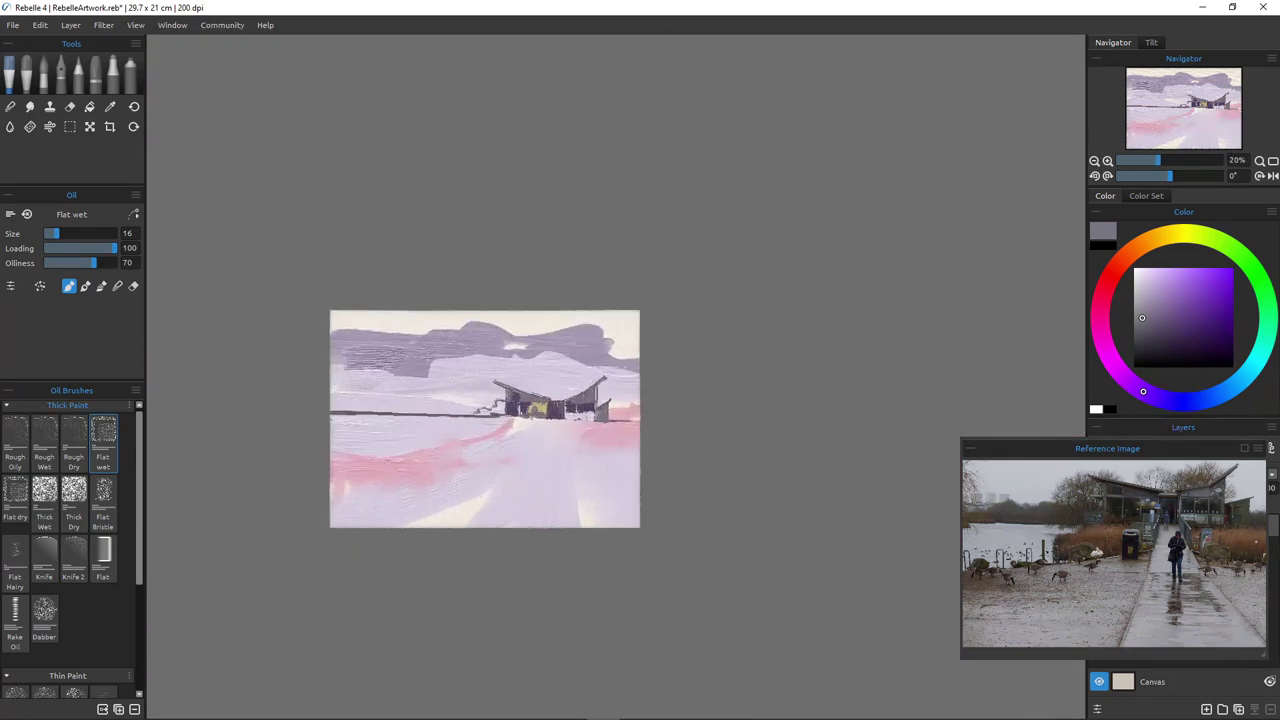
scroll(525, 426, up, 3)
scroll(615, 460, up, 2)
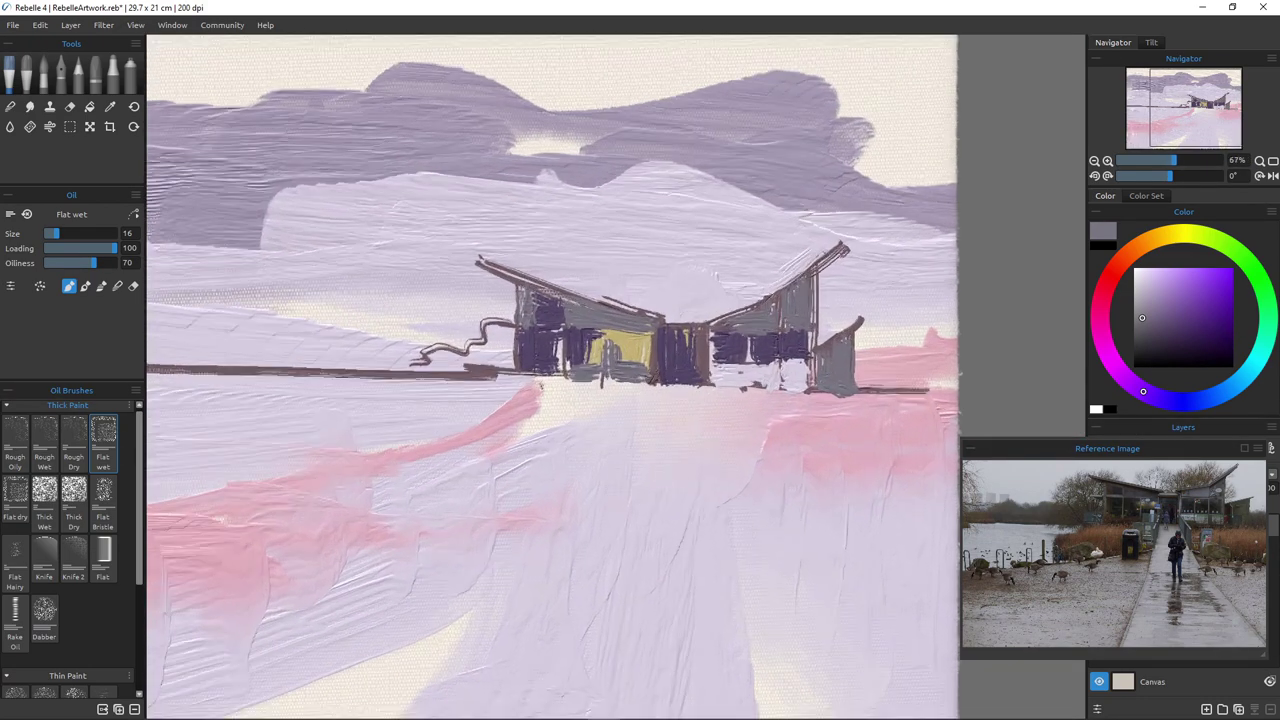
scroll(605, 450, down, 2)
scroll(590, 435, up, 1)
scroll(548, 394, up, 2)
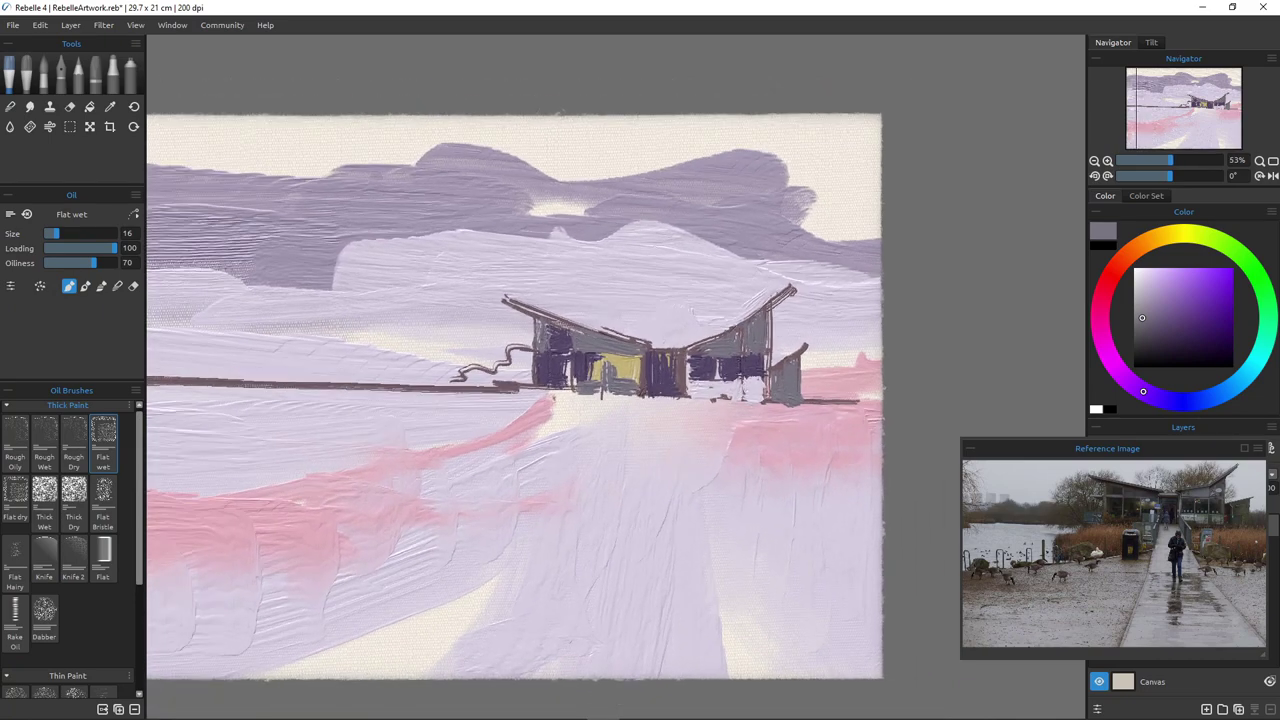
scroll(594, 420, down, 1)
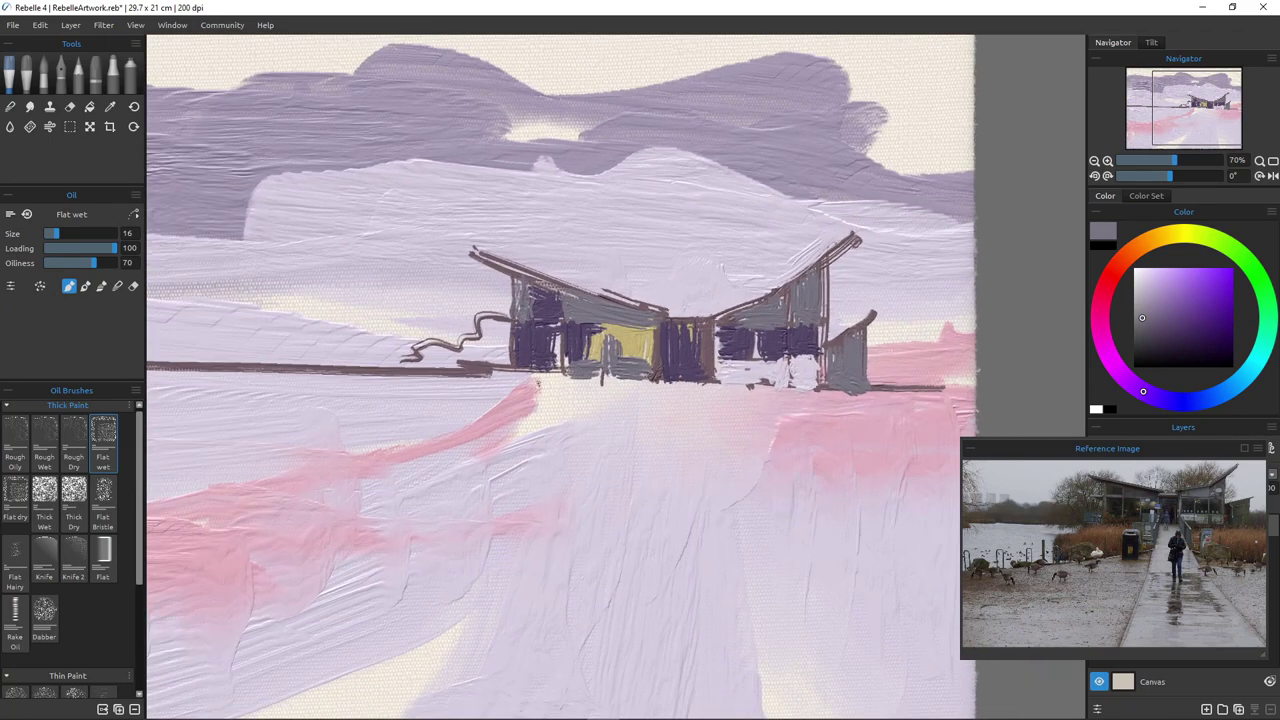
mouse_move(701, 333)
mouse_down()
mouse_move(685, 330)
mouse_move(703, 372)
mouse_move(694, 362)
mouse_up()
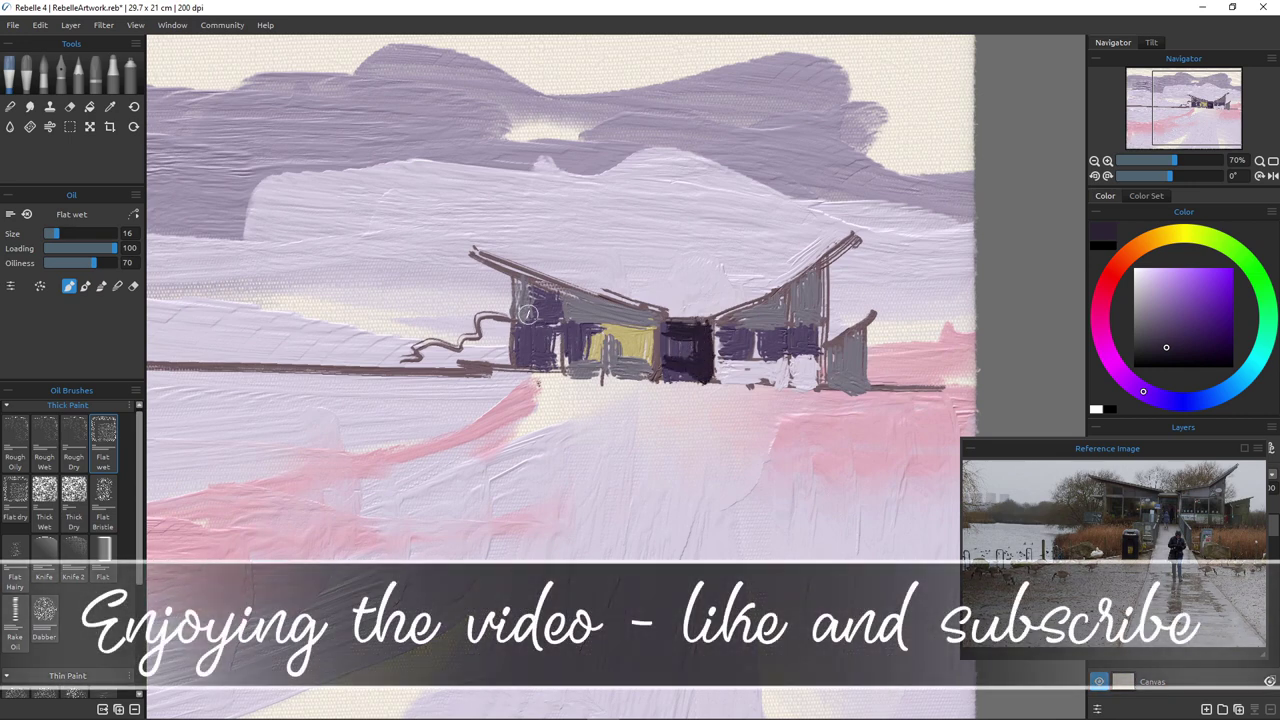
Reinforce the left wing's sloping roof down to the doorway in near-black violet with the brush at size 10
key(bracketleft)
key(bracketleft)
drag(476, 258, 668, 320)
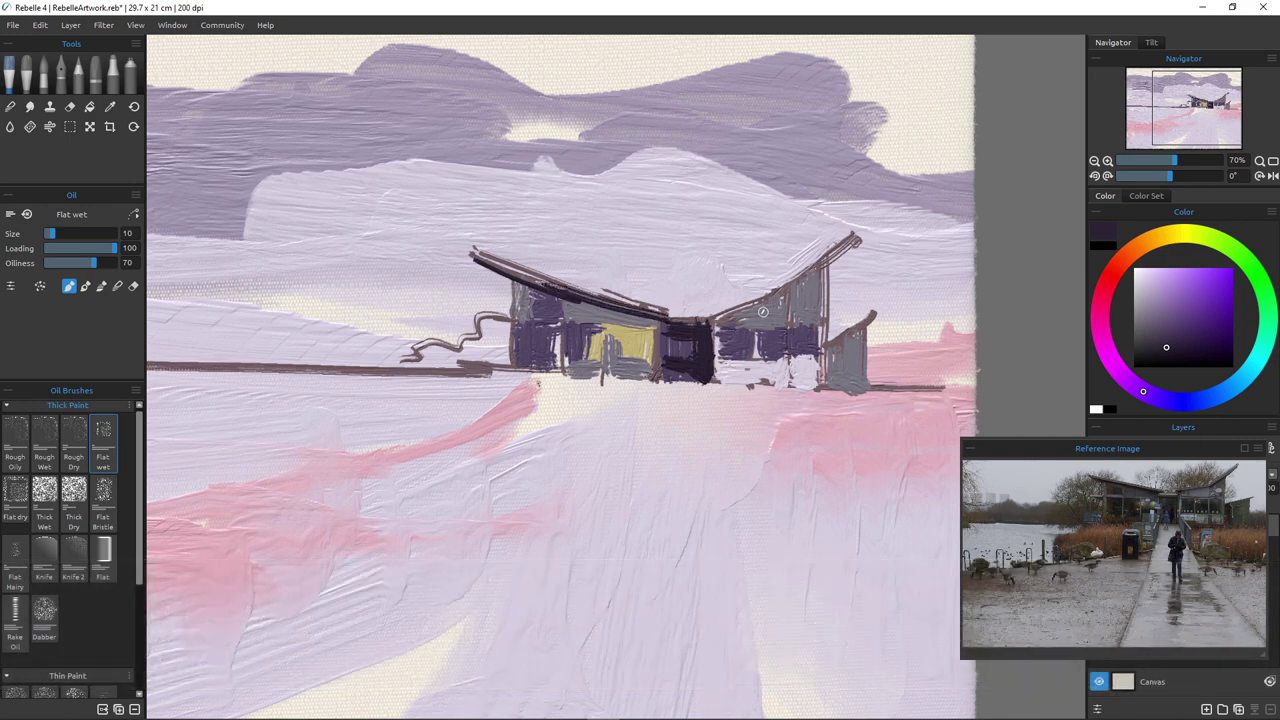
Reinforce the right wing's rising roof and darken the lean-to's roof edge and inner side in near-black violet
drag(782, 297, 720, 320)
drag(852, 239, 792, 288)
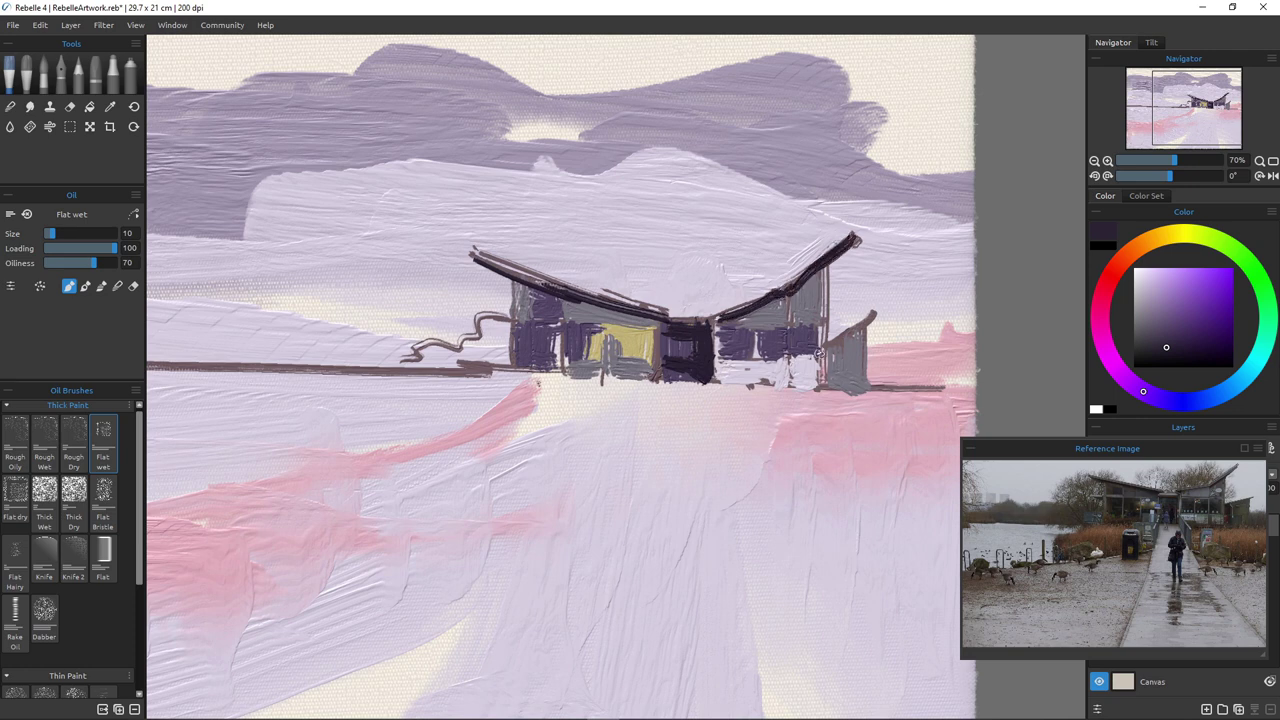
drag(833, 349, 831, 360)
alt+click(806, 372)
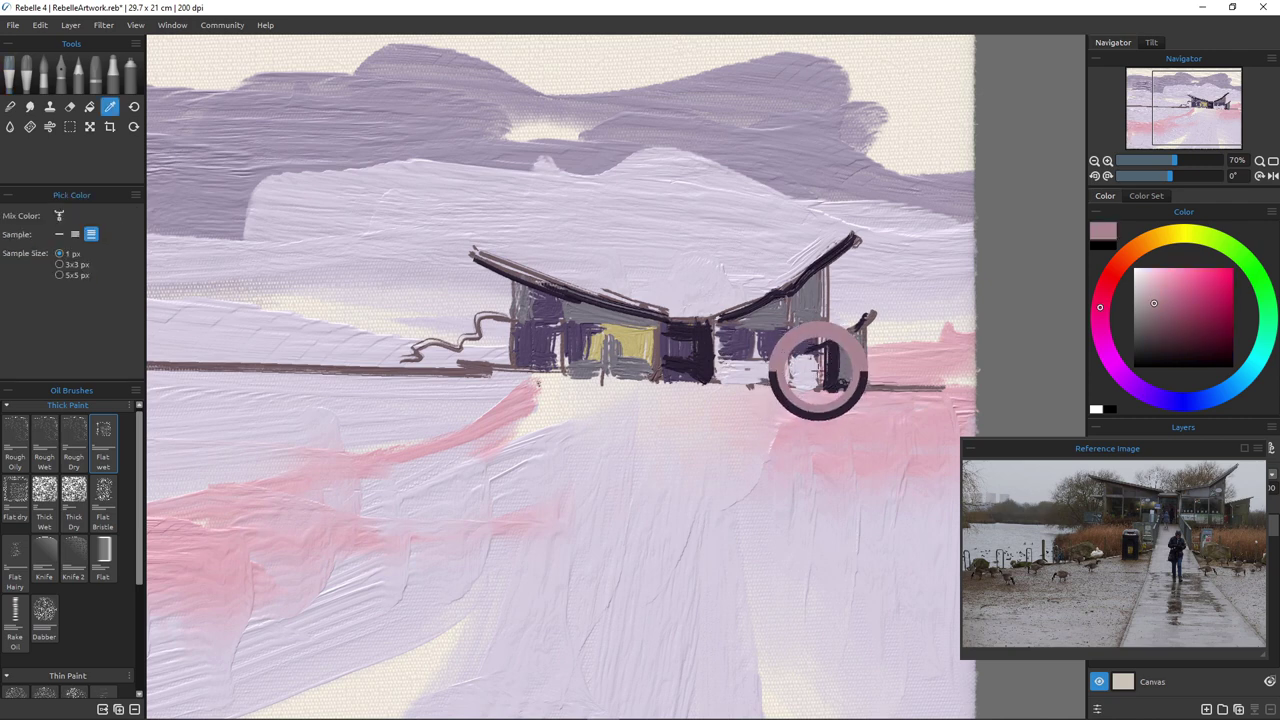
drag(821, 327, 730, 329)
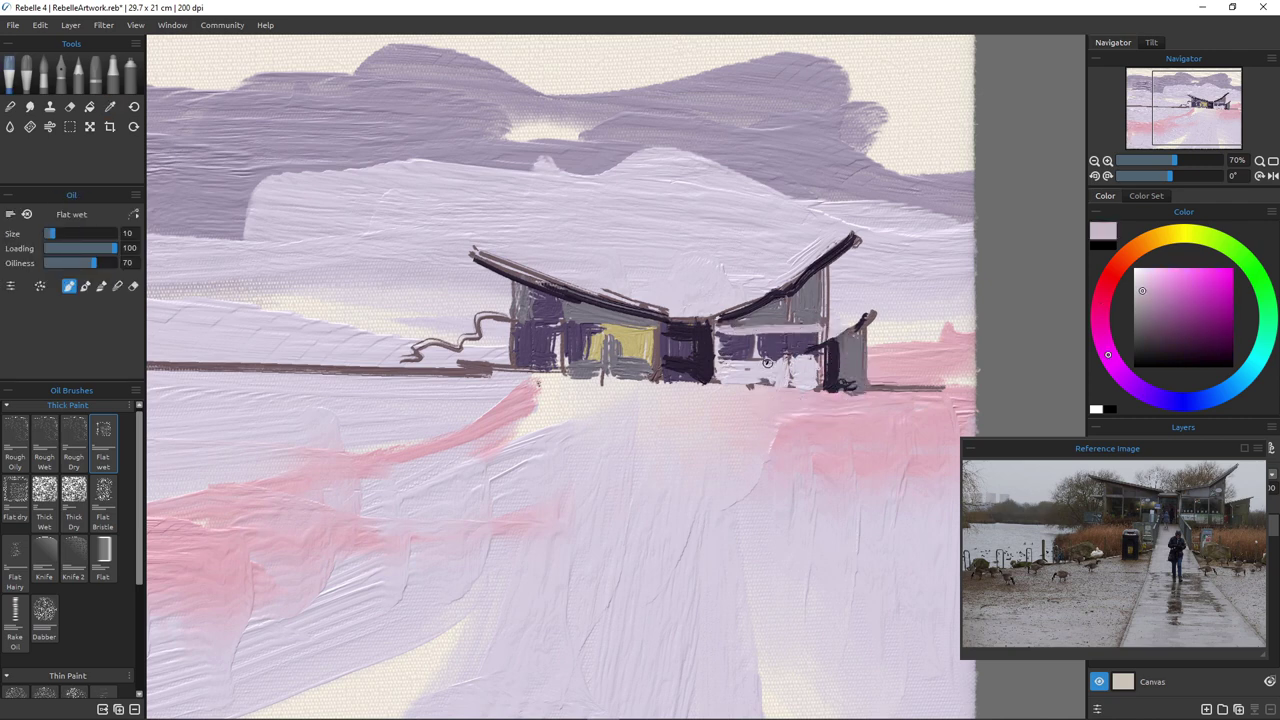
key(ctrl+z)
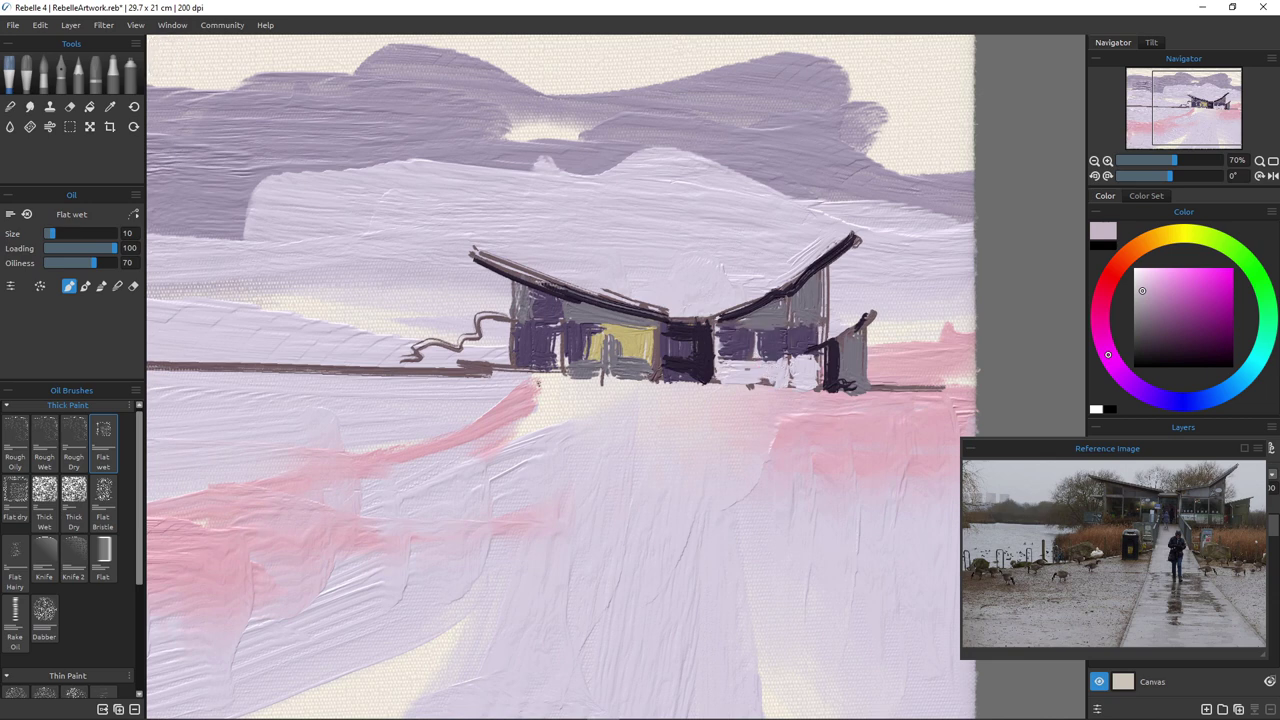
Paint window rails, posts and the right wing's upper wall in muted grey-brown with the Flat wet brush at size 10
click(1149, 320)
alt+click(1081, 355)
drag(816, 327, 730, 324)
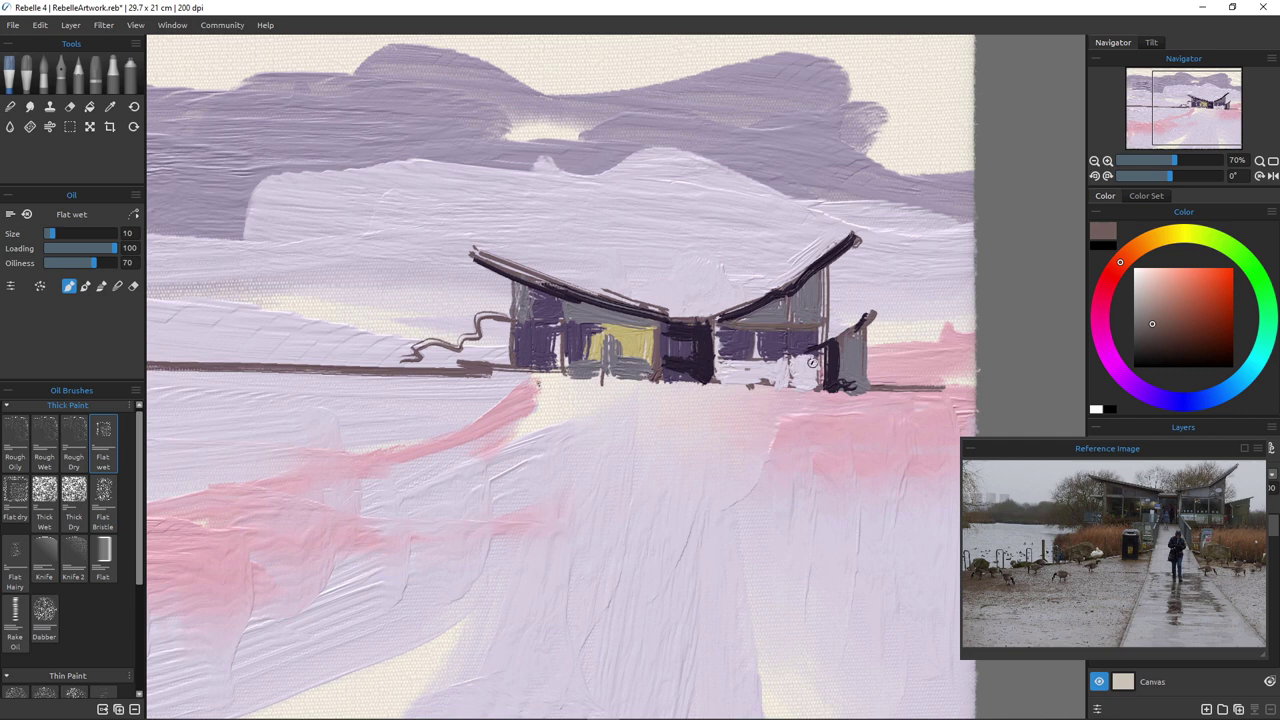
drag(812, 362, 719, 356)
drag(788, 291, 790, 388)
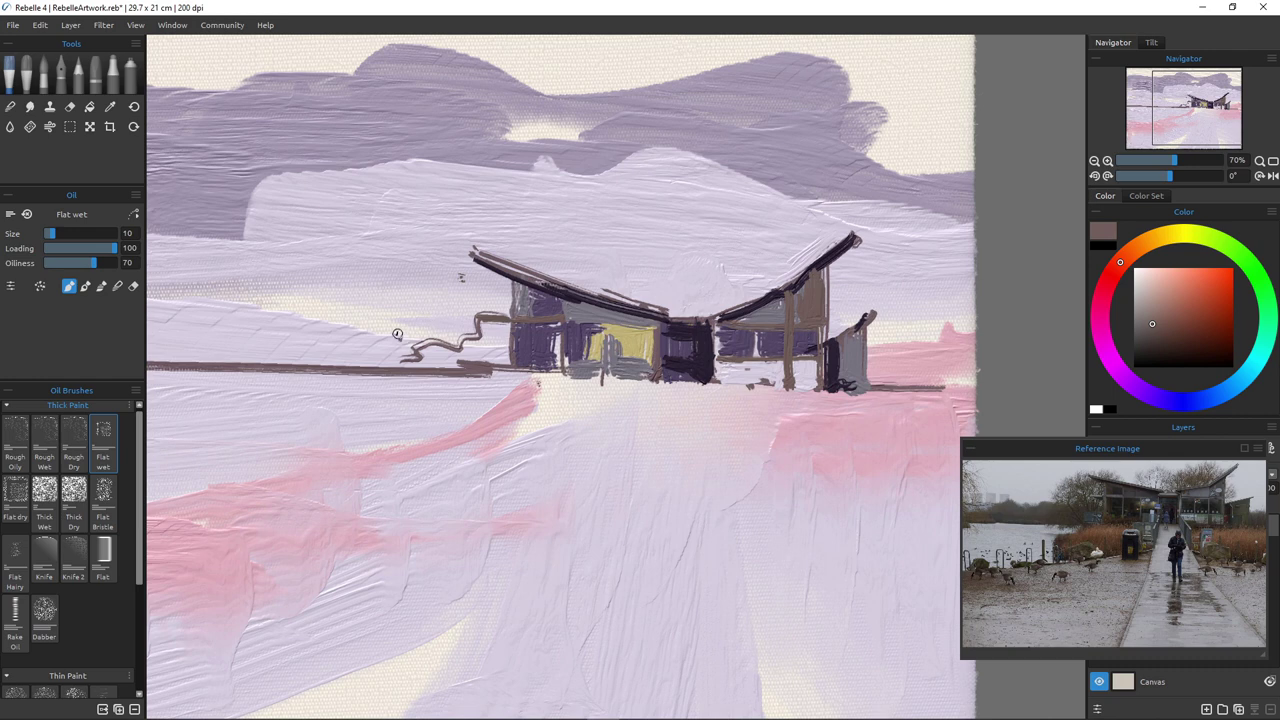
Paint the left wing's window posts and top rail in pale lavender sampled from the canvas
alt+click(478, 318)
alt+click(486, 340)
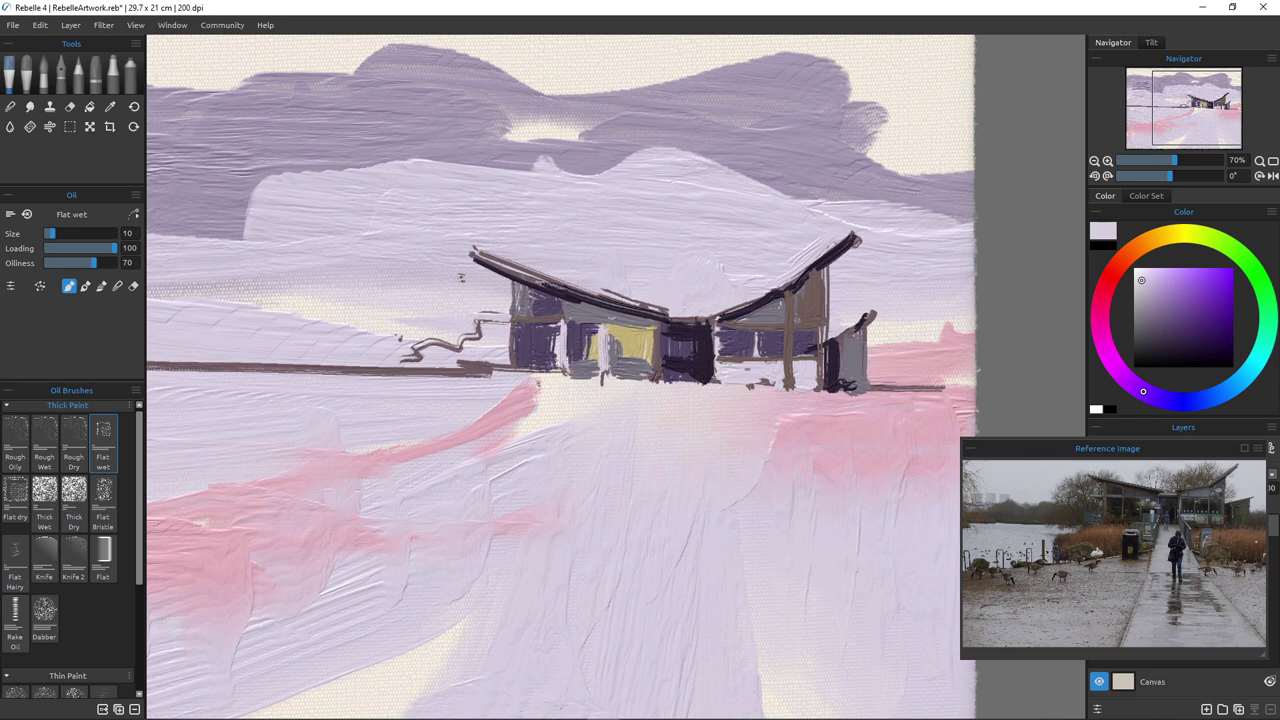
drag(640, 325, 518, 323)
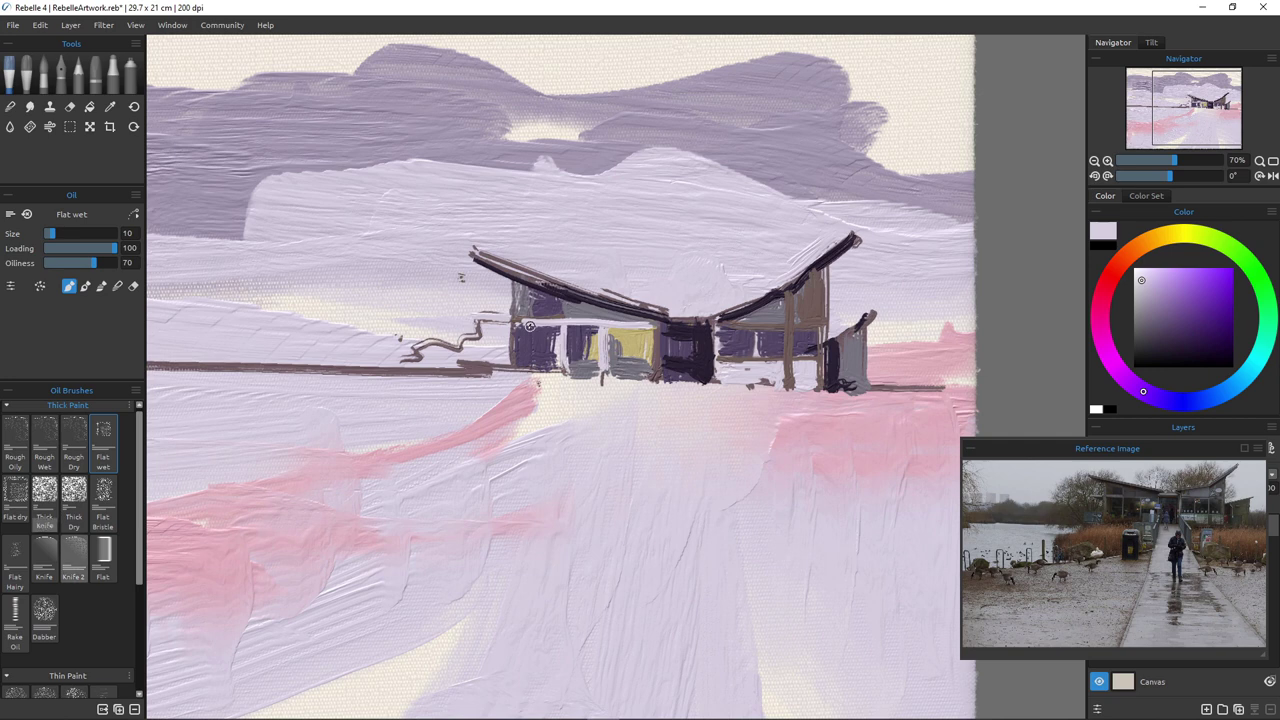
Paint a deep red bush sloping down from the left wing's base, using the Knife 2 brush at size 35
click(73, 555)
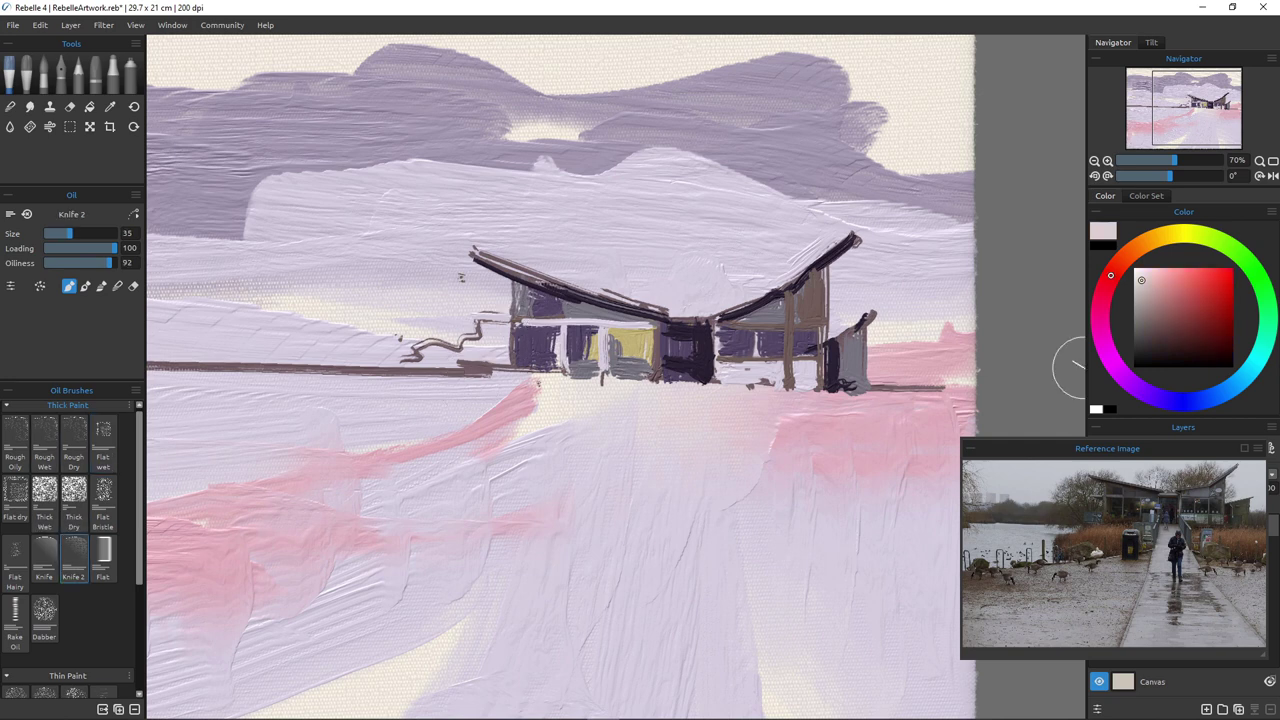
mouse_move(1141, 280)
mouse_down()
mouse_move(1199, 276)
mouse_move(1220, 320)
mouse_up()
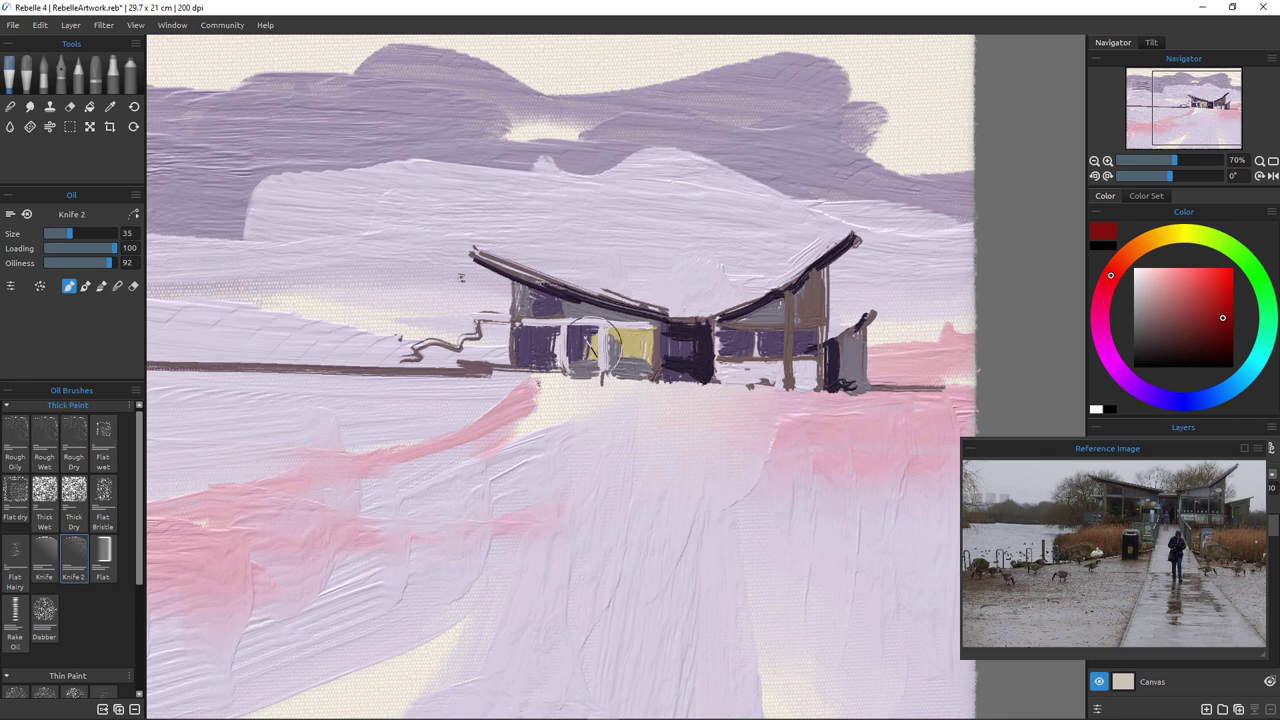
mouse_move(562, 382)
mouse_down()
mouse_move(629, 397)
mouse_move(547, 398)
mouse_move(546, 418)
mouse_move(598, 416)
mouse_move(500, 440)
mouse_move(513, 465)
mouse_move(475, 401)
mouse_move(453, 393)
mouse_move(436, 470)
mouse_move(350, 480)
mouse_up()
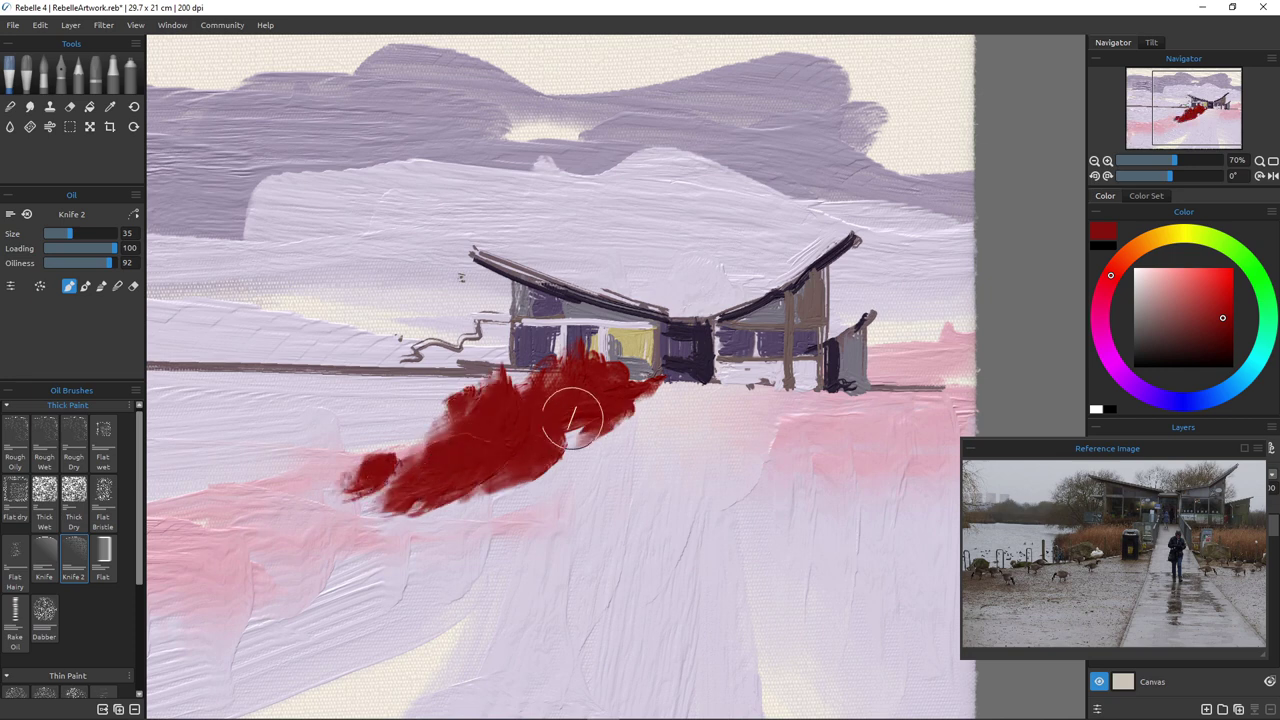
drag(627, 401, 567, 444)
drag(490, 440, 400, 470)
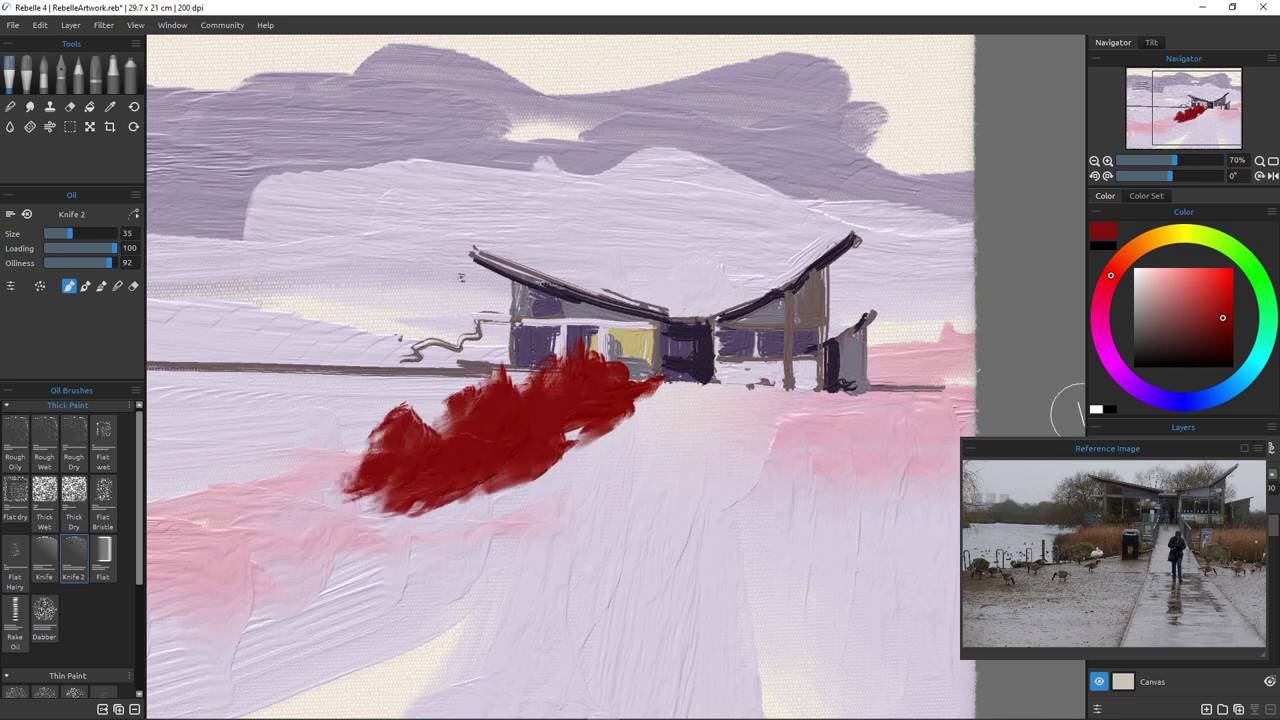
Cover the left bush's upper part in light coral red with Knife 2 at size 30, loading 97 and oiliness 23
click(1183, 287)
mouse_move(520, 428)
mouse_down()
mouse_move(583, 392)
mouse_move(493, 410)
mouse_move(471, 384)
mouse_move(504, 393)
mouse_move(493, 386)
mouse_move(445, 405)
mouse_move(410, 395)
mouse_up()
key([)
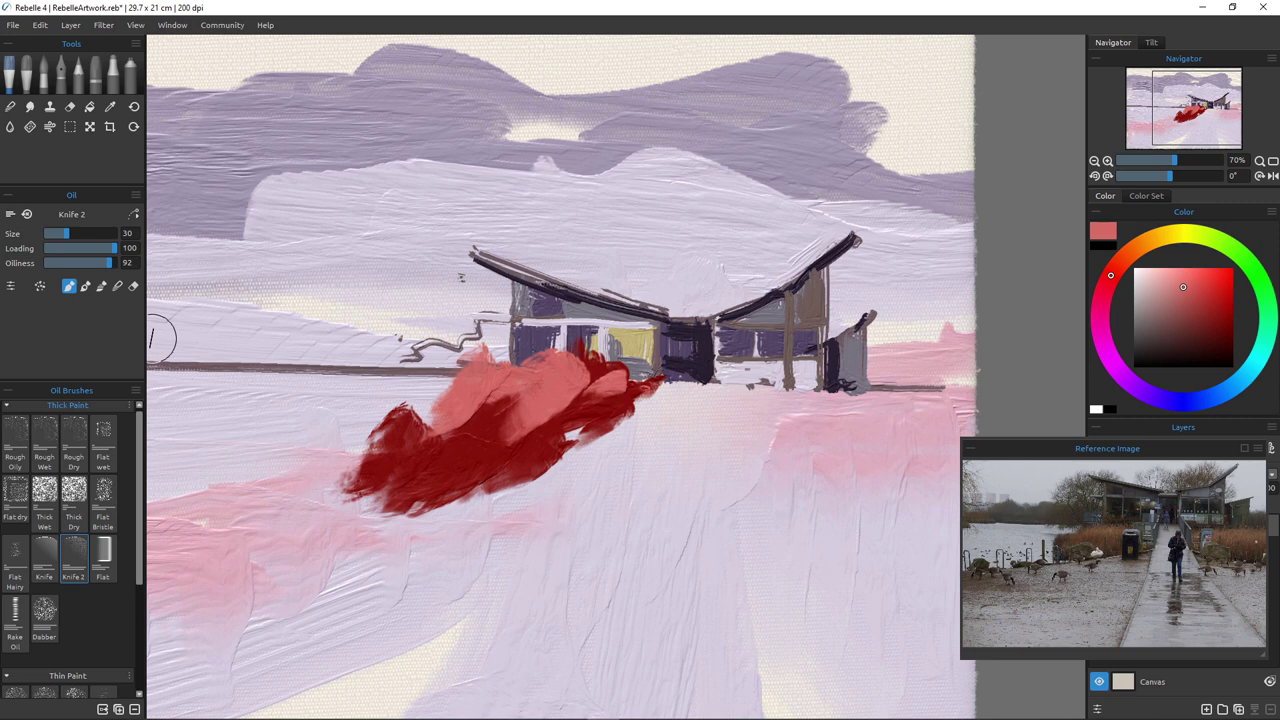
mouse_move(80, 248)
mouse_down()
mouse_move(98, 248)
mouse_move(60, 263)
mouse_up()
mouse_move(405, 395)
mouse_down()
mouse_move(434, 409)
mouse_move(398, 420)
mouse_move(423, 400)
mouse_move(520, 400)
mouse_up()
Paint a coral red bush beside the lean-to, extending it to the canvas's right edge
drag(855, 376, 910, 382)
drag(940, 390, 932, 406)
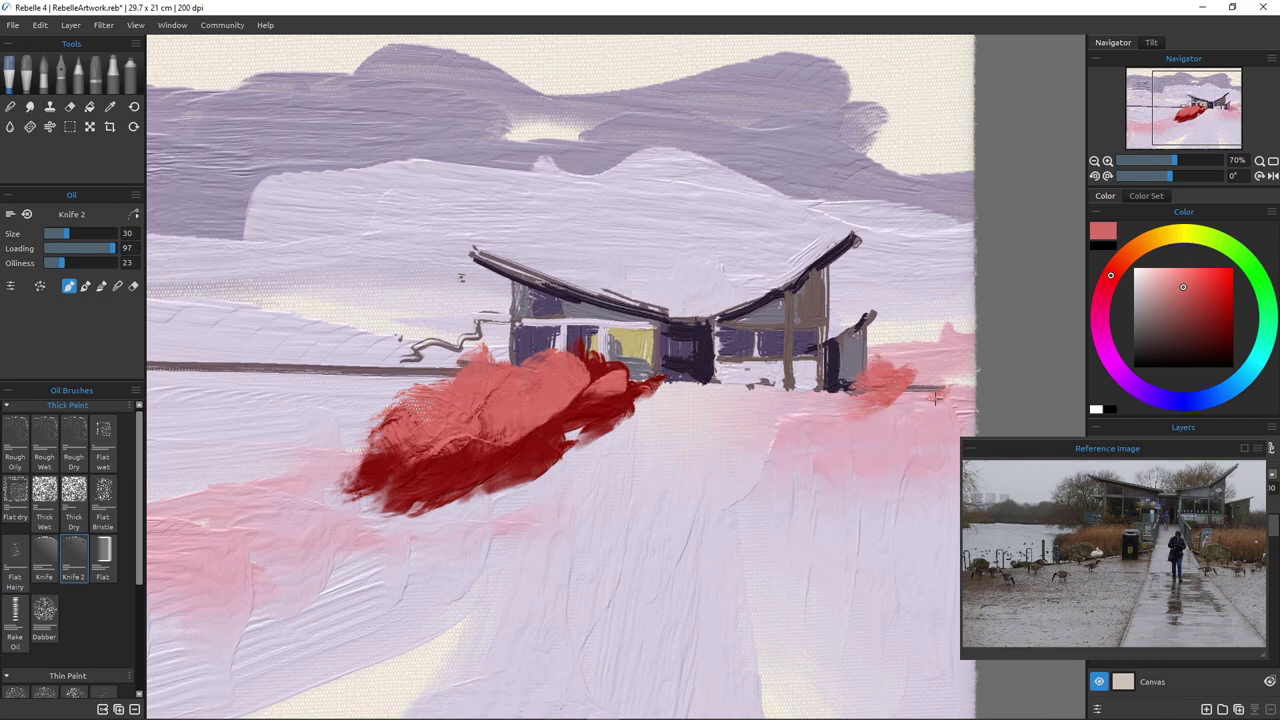
scroll(800, 426, down, 3)
key(ctrl+minus)
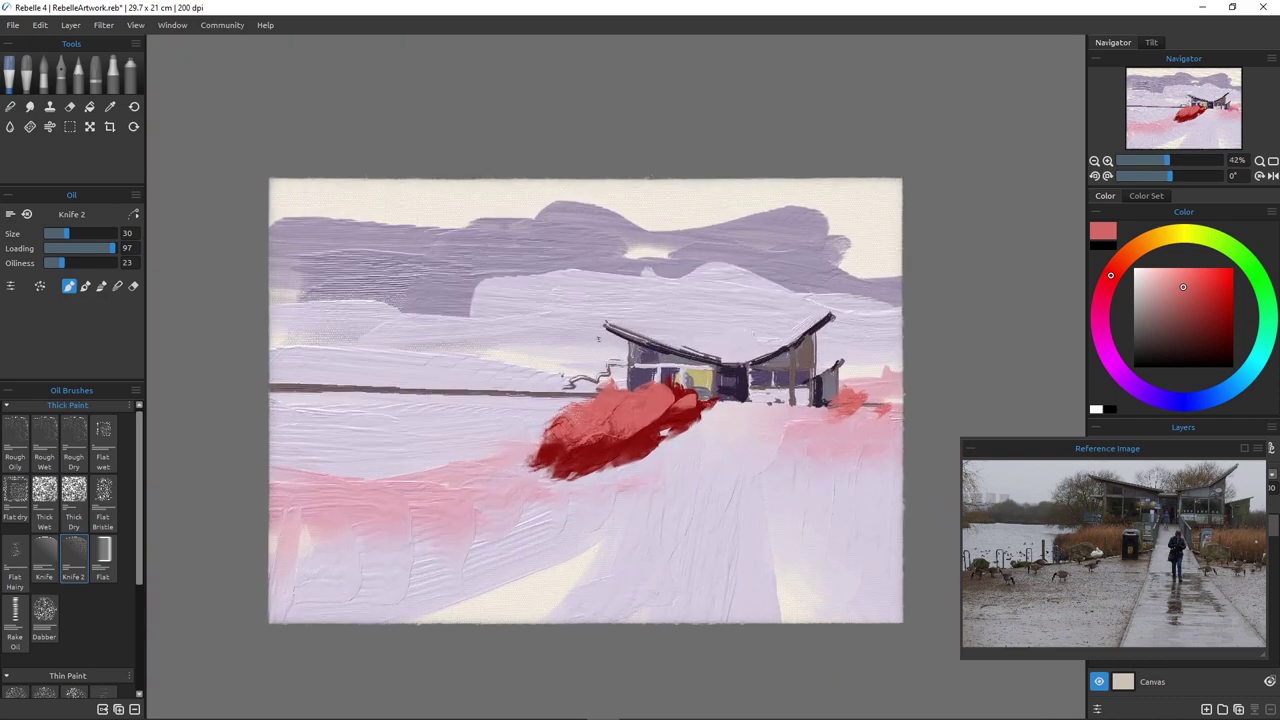
drag(842, 405, 892, 402)
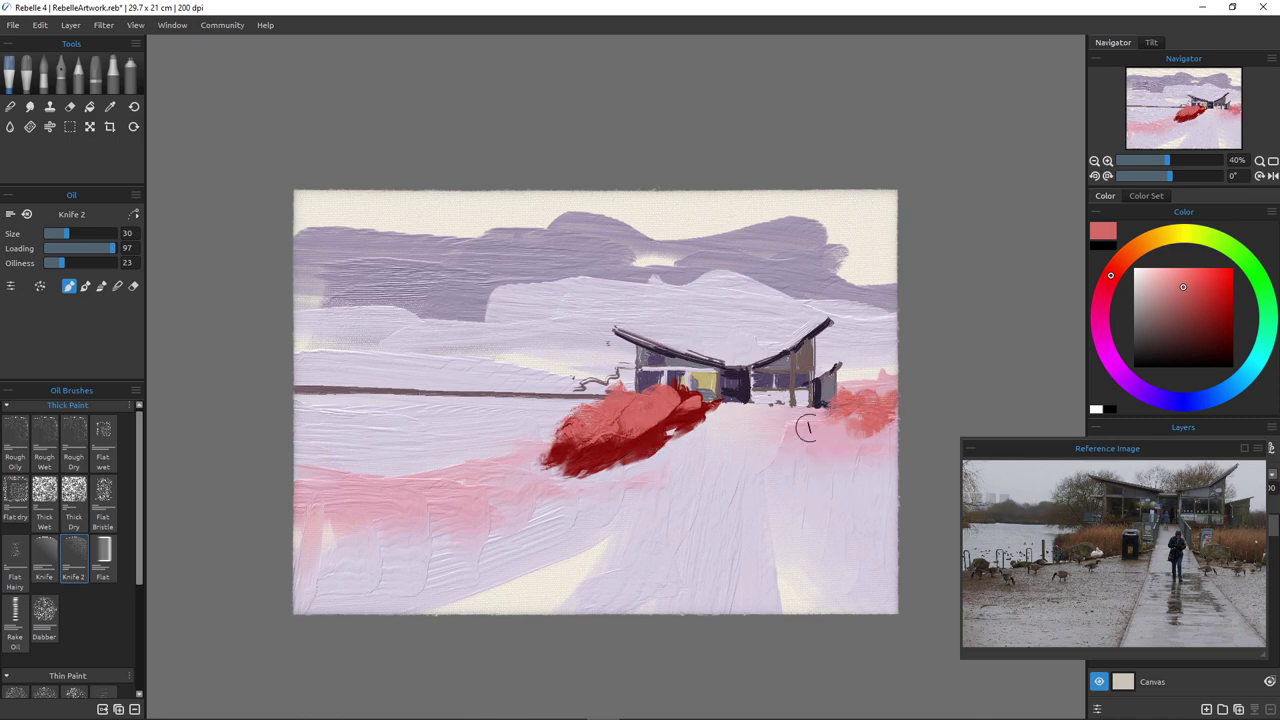
Cover the right bush in dark red sampled from the left bush, extending it toward the path beneath the right wing
key(i)
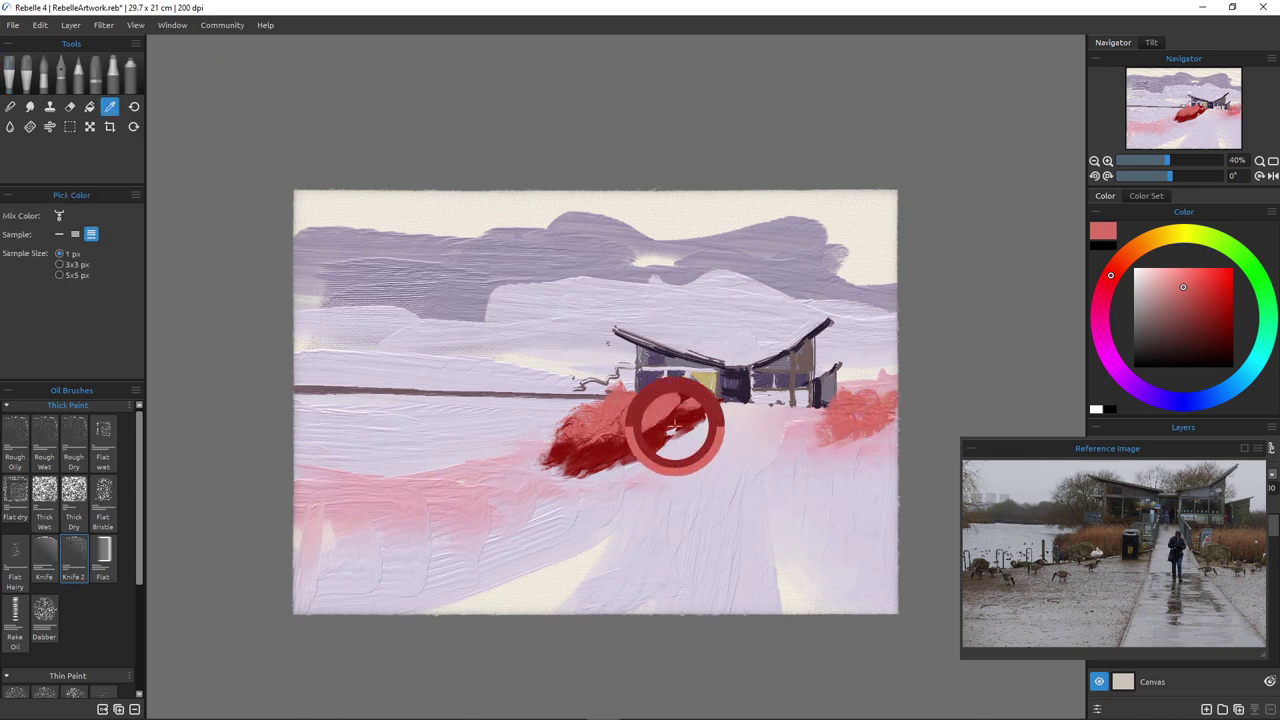
click(682, 449)
drag(798, 418, 888, 436)
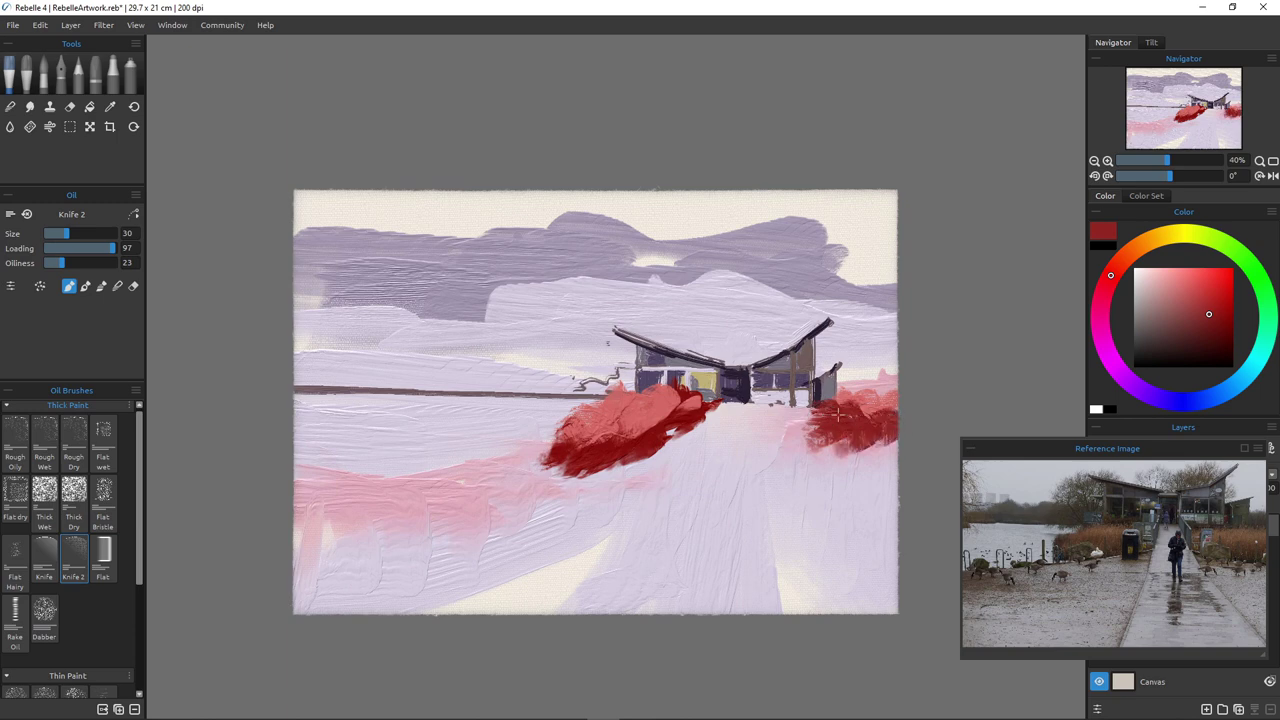
drag(815, 402, 758, 412)
mouse_move(868, 457)
mouse_down()
mouse_move(868, 424)
mouse_move(873, 448)
mouse_move(851, 445)
mouse_move(848, 415)
mouse_move(900, 443)
mouse_move(890, 472)
mouse_move(839, 450)
mouse_up()
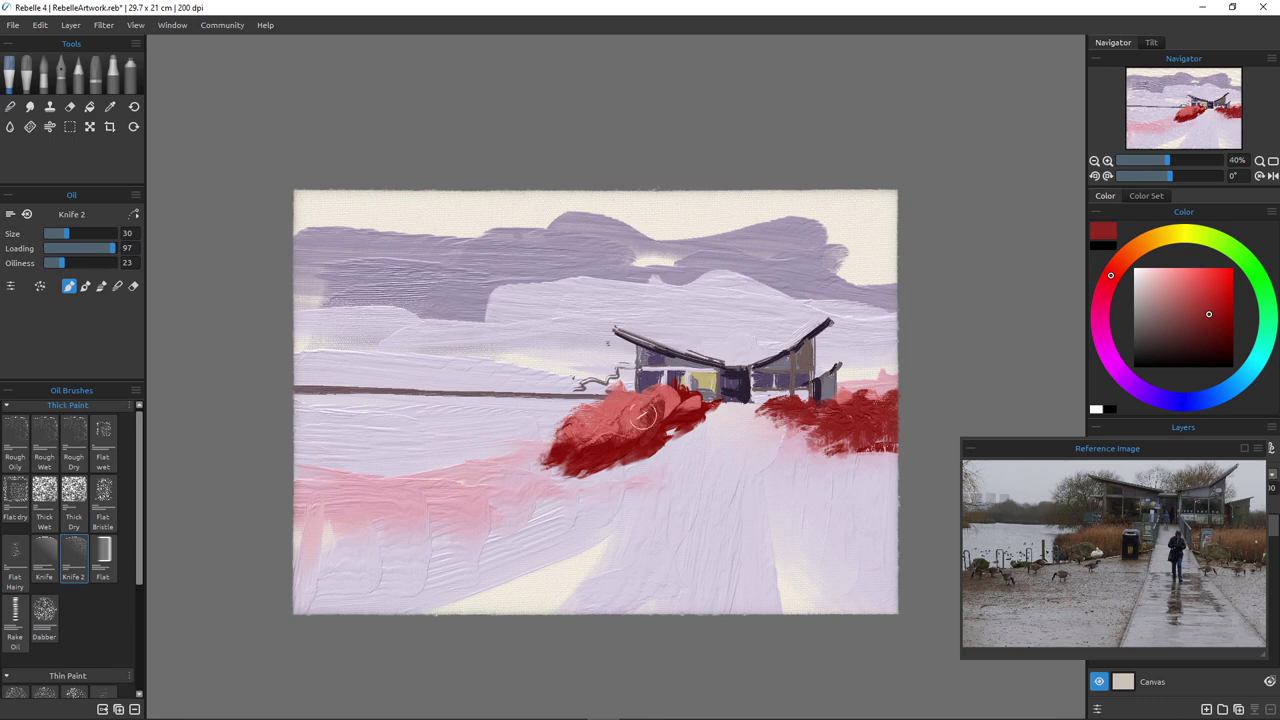
Work dark red strokes through the left bush, and layer sampled coral red strokes over its upper and left parts
mouse_move(643, 417)
mouse_down()
mouse_move(630, 441)
mouse_move(606, 446)
mouse_up()
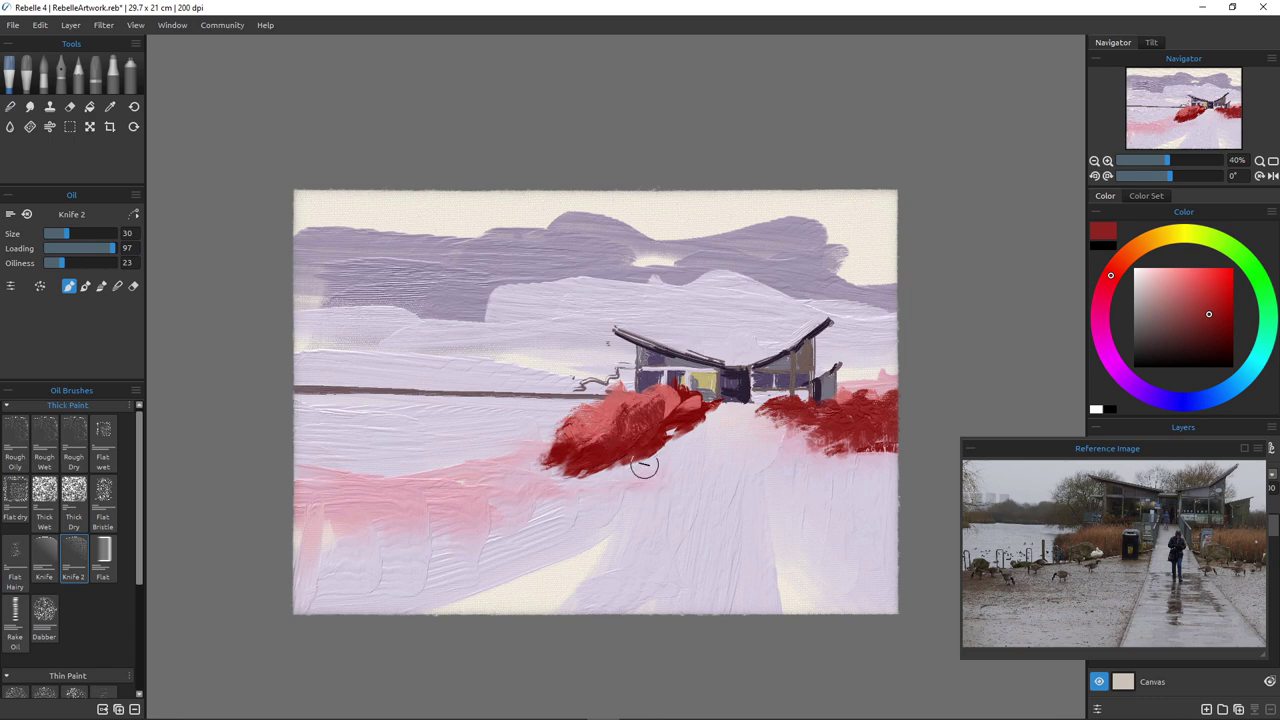
drag(672, 420, 699, 411)
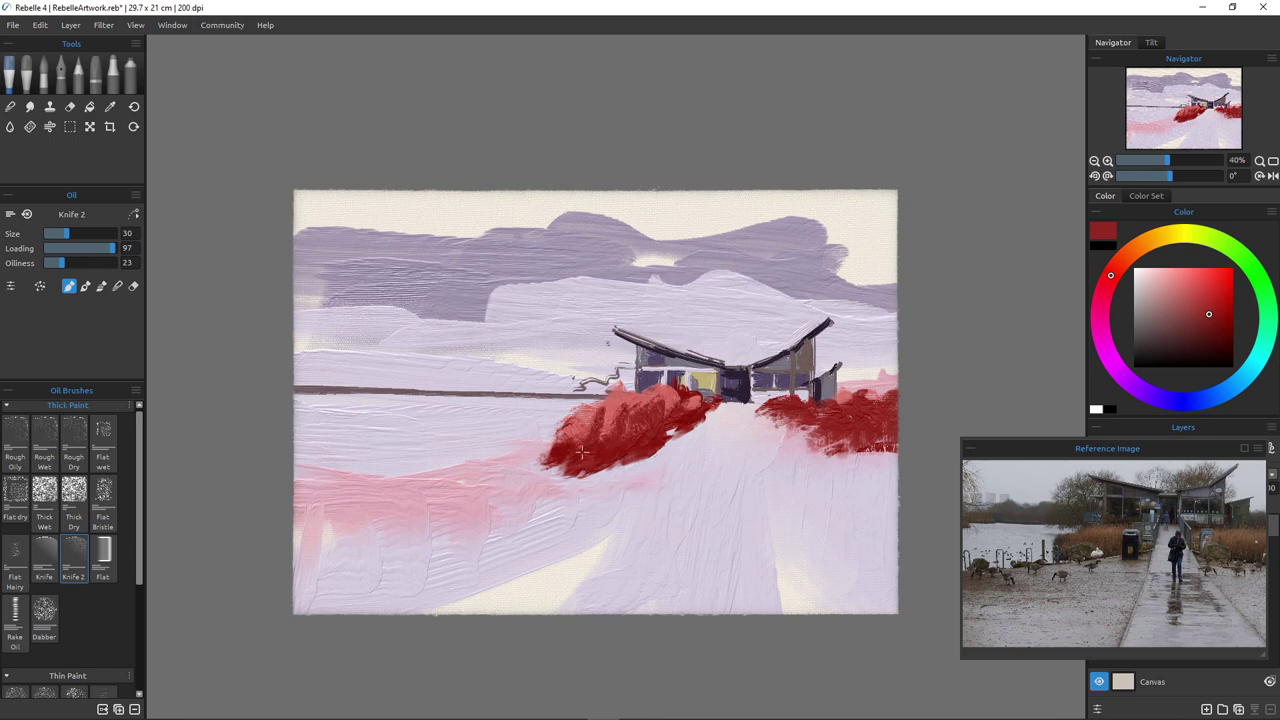
alt+click(594, 412)
mouse_move(594, 412)
mouse_down()
mouse_move(614, 408)
mouse_move(596, 446)
mouse_up()
mouse_move(640, 400)
mouse_down()
mouse_move(626, 430)
mouse_move(571, 452)
mouse_move(560, 440)
mouse_move(598, 415)
mouse_move(585, 400)
mouse_move(545, 458)
mouse_move(545, 435)
mouse_move(530, 455)
mouse_move(565, 466)
mouse_move(541, 476)
mouse_up()
Dab sampled deep red strokes onto the left bush's outer end with Knife 2 at size 18
alt+click(565, 466)
key(bracketleft)
key(bracketleft)
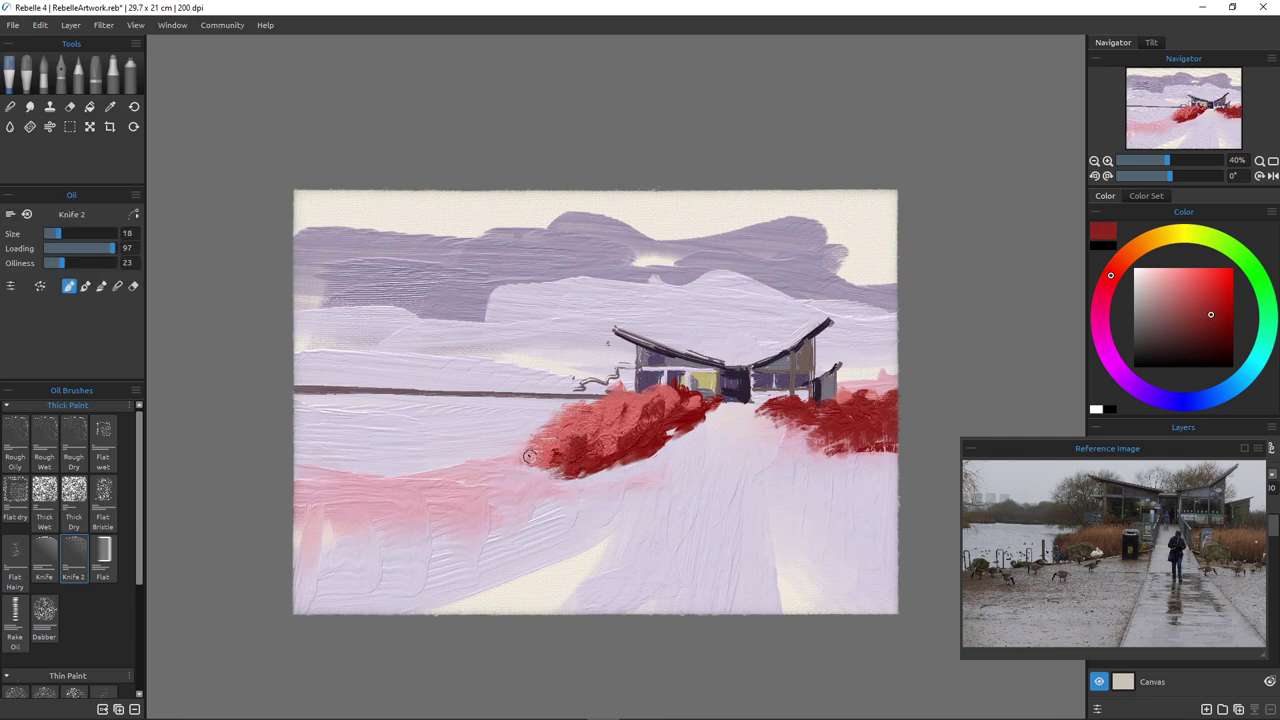
drag(546, 426, 530, 466)
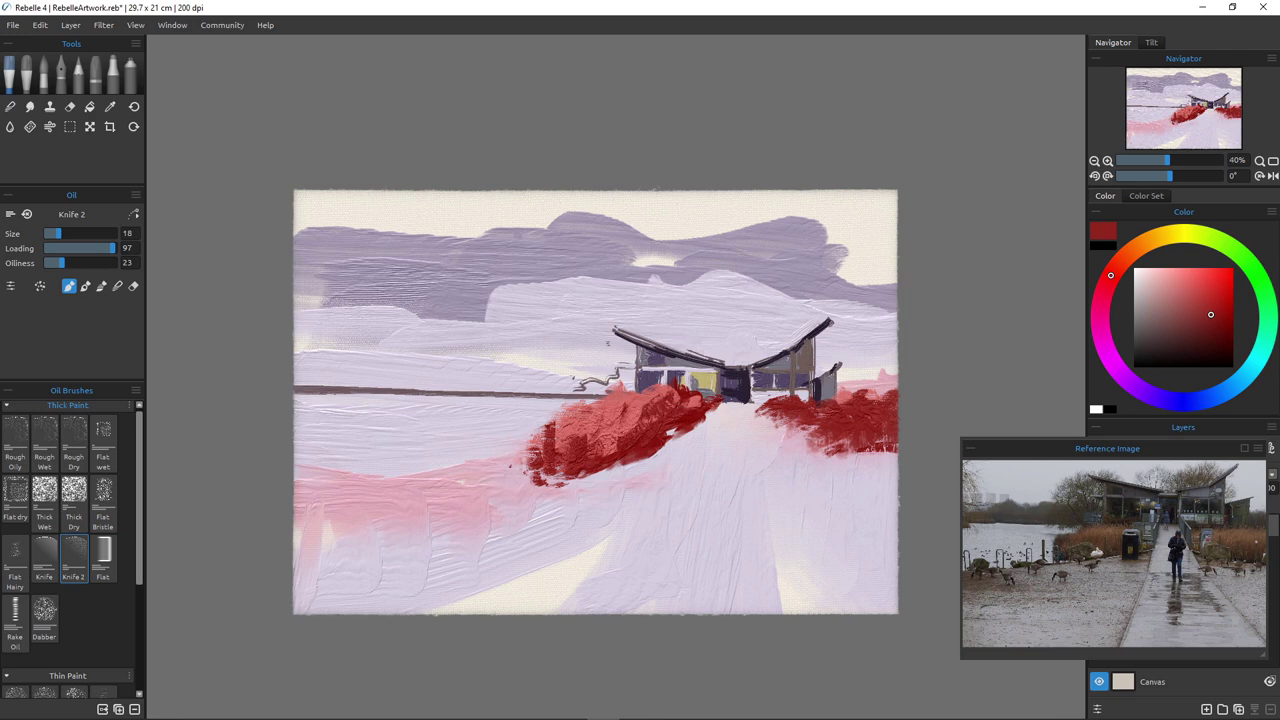
Dab bright orange highlights across the left bush and along the top of the right bush
click(1144, 243)
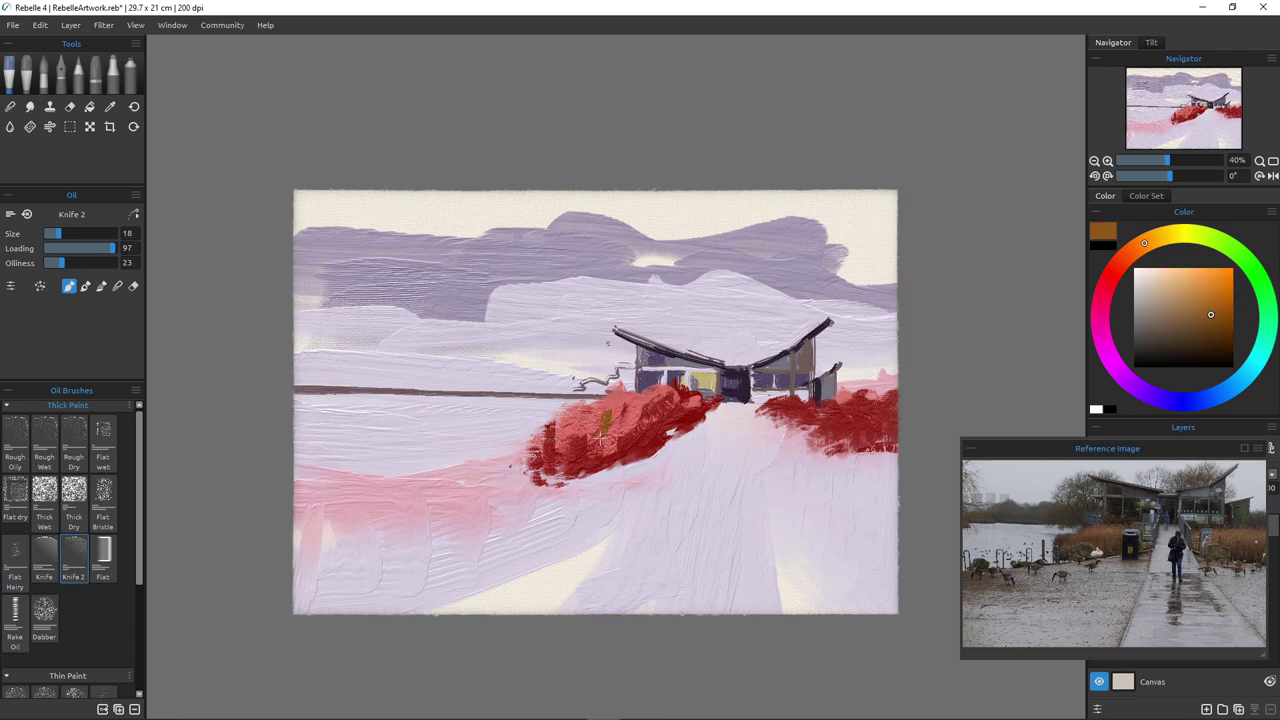
click(1213, 288)
drag(604, 406, 604, 427)
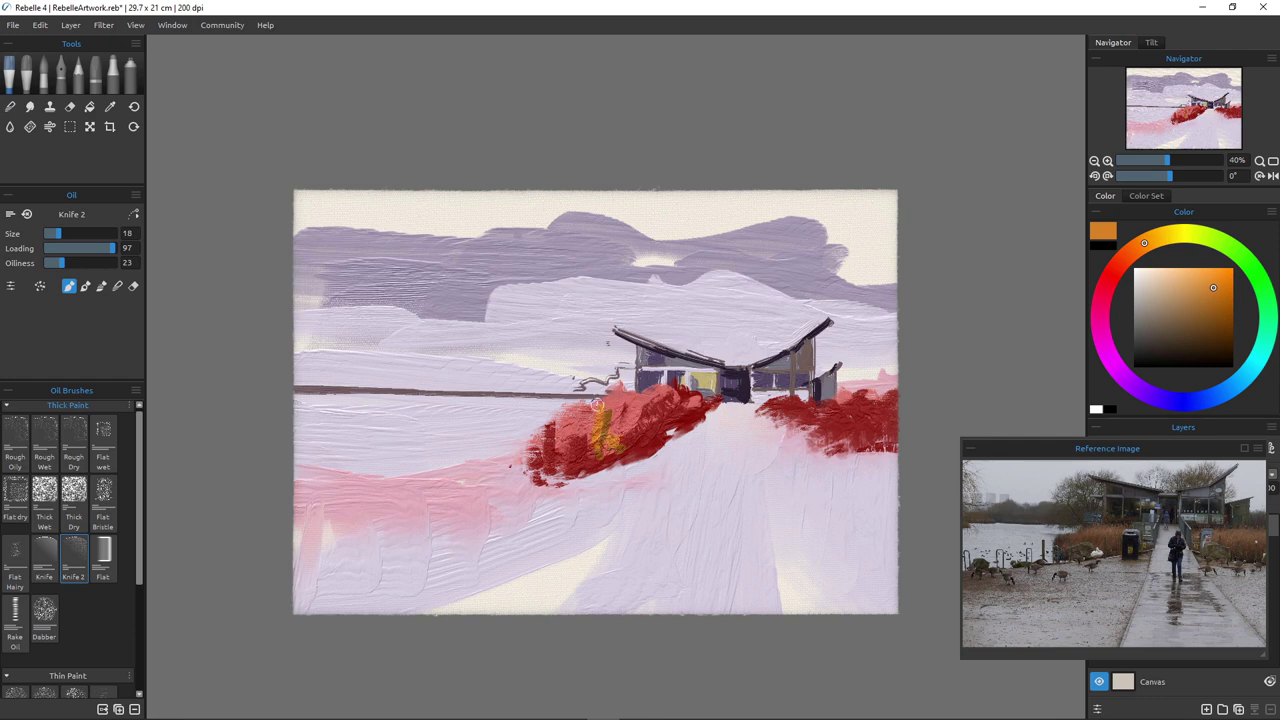
drag(578, 398, 569, 439)
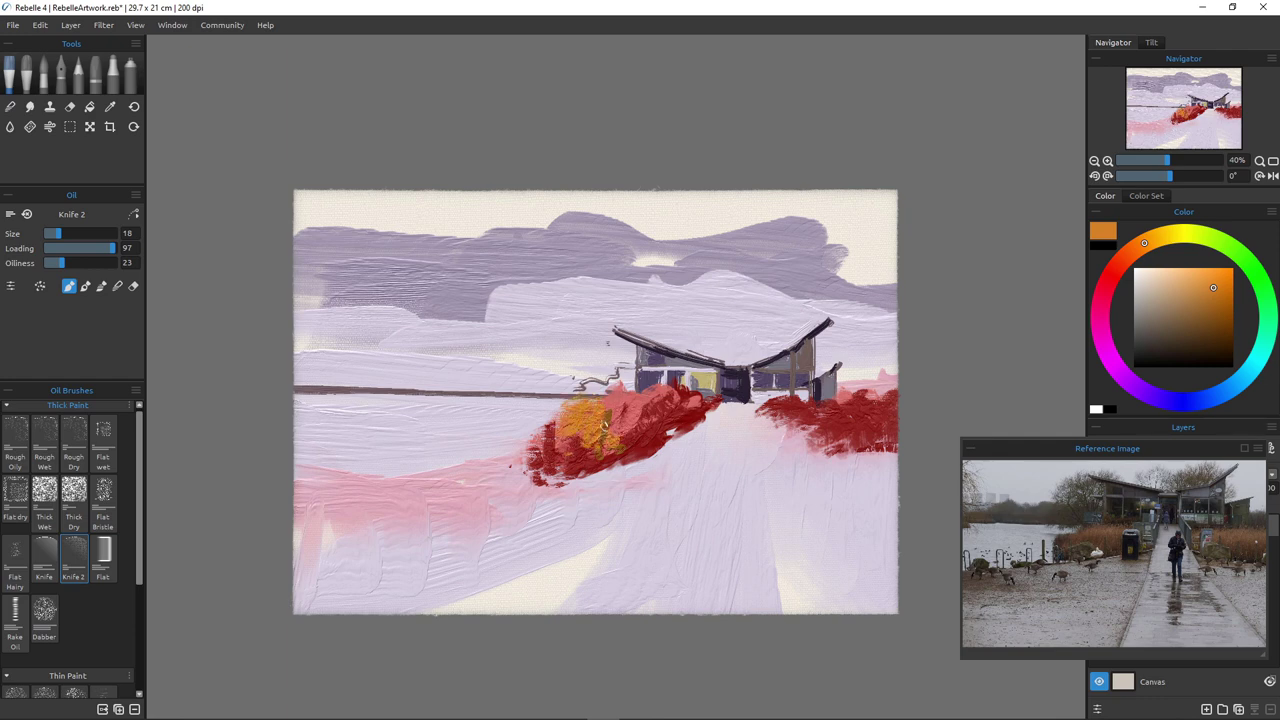
drag(664, 393, 668, 412)
mouse_move(824, 404)
mouse_down()
mouse_move(828, 430)
mouse_move(800, 403)
mouse_up()
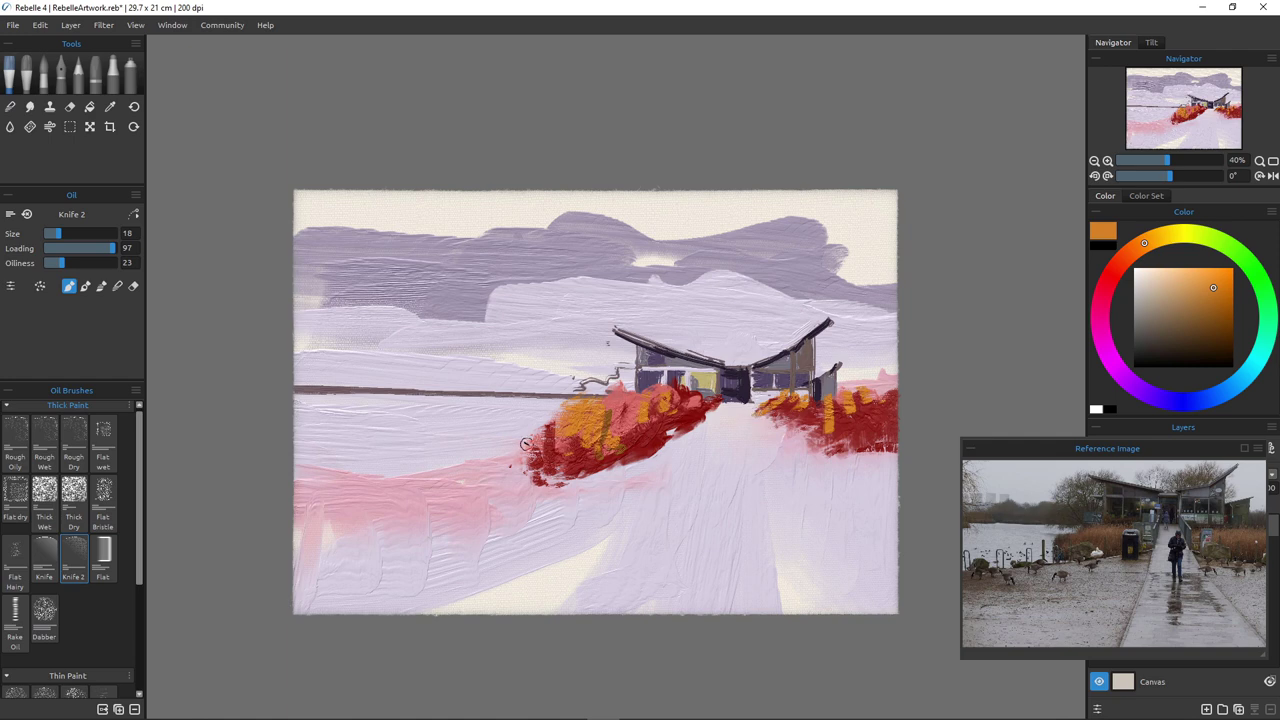
drag(536, 424, 527, 462)
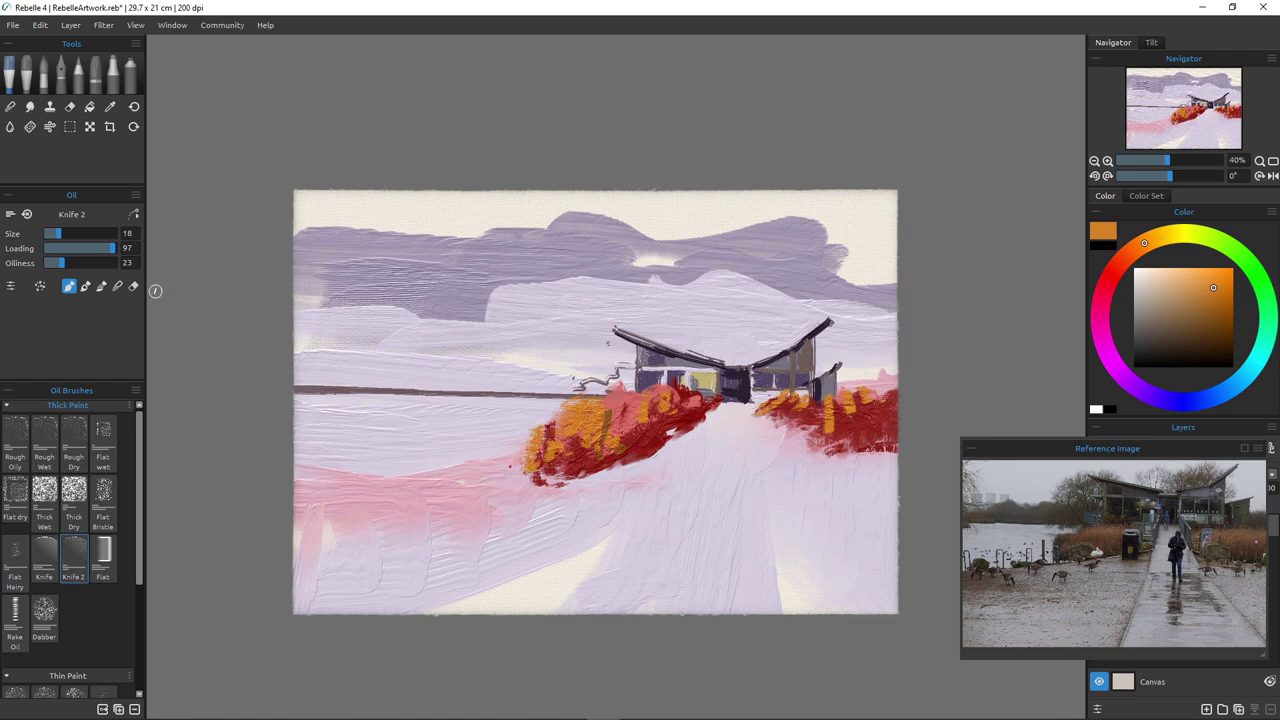
Blend the left bush's colors and soften its edges with Knife 2 in blend mode, raising oiliness to 72 and size to 25
click(117, 286)
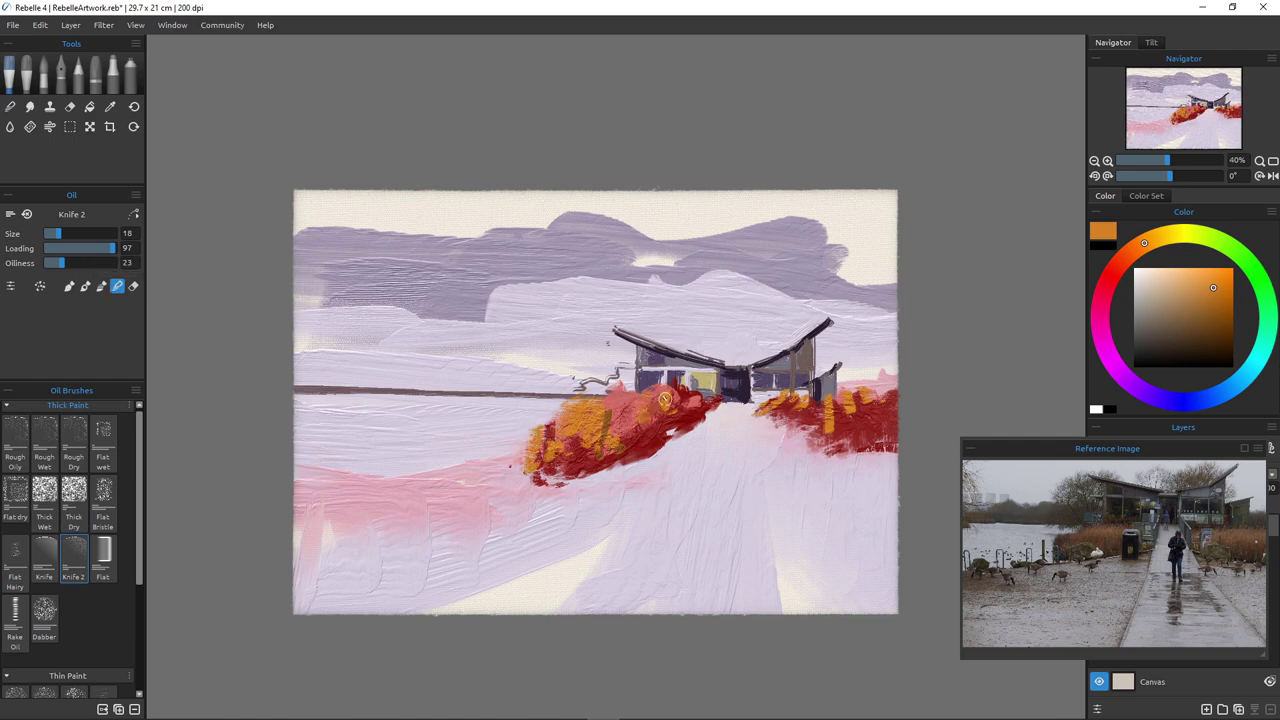
drag(664, 398, 688, 404)
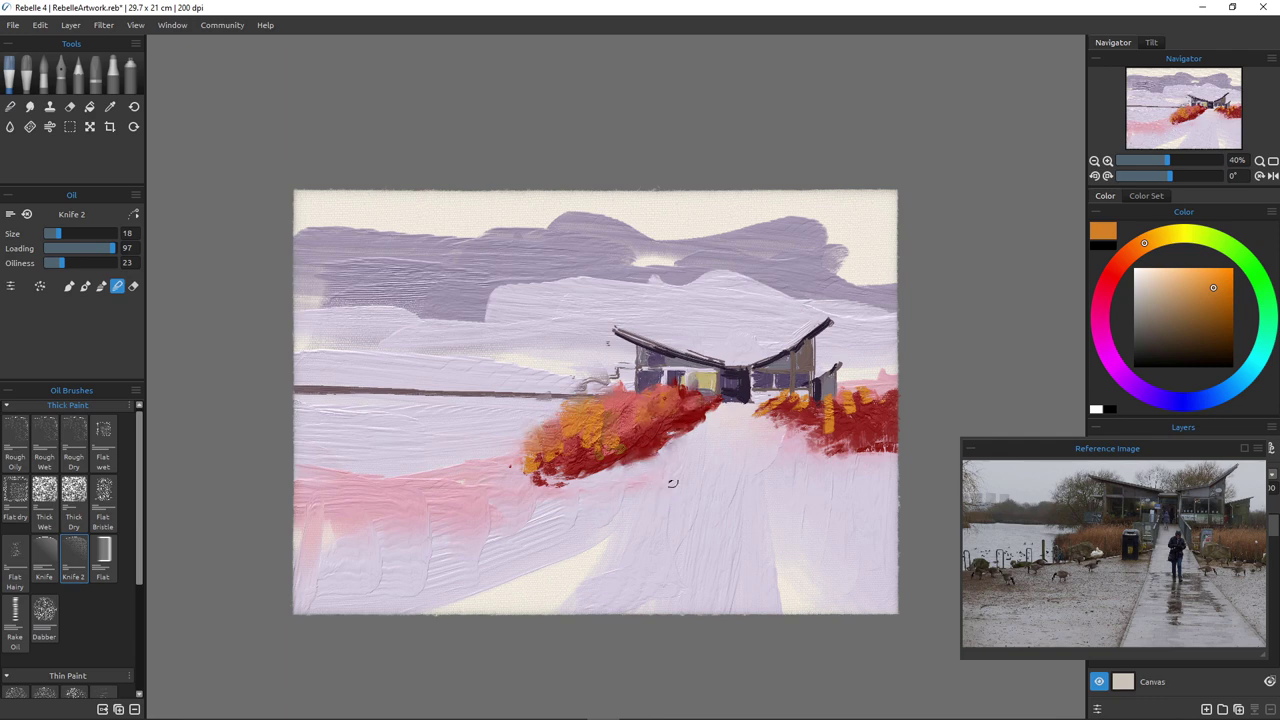
drag(62, 262, 105, 262)
key(bracketright)
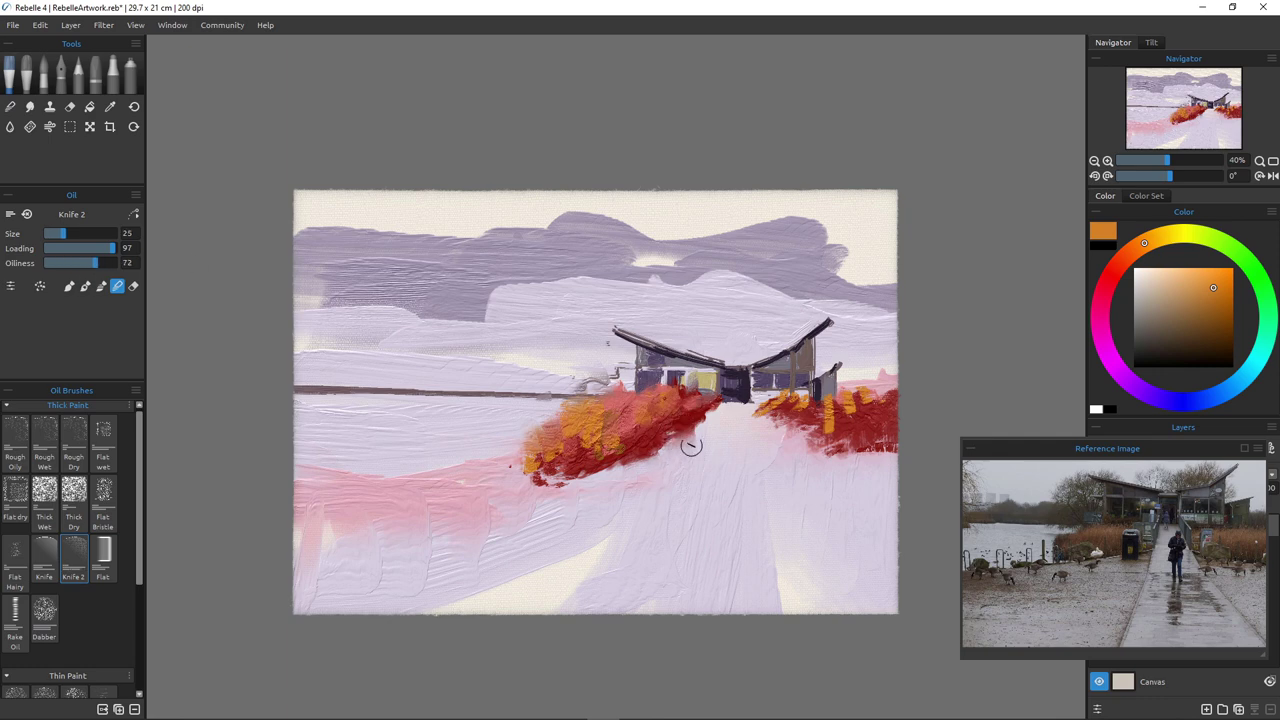
mouse_move(638, 434)
mouse_down()
mouse_move(637, 478)
mouse_move(611, 490)
mouse_up()
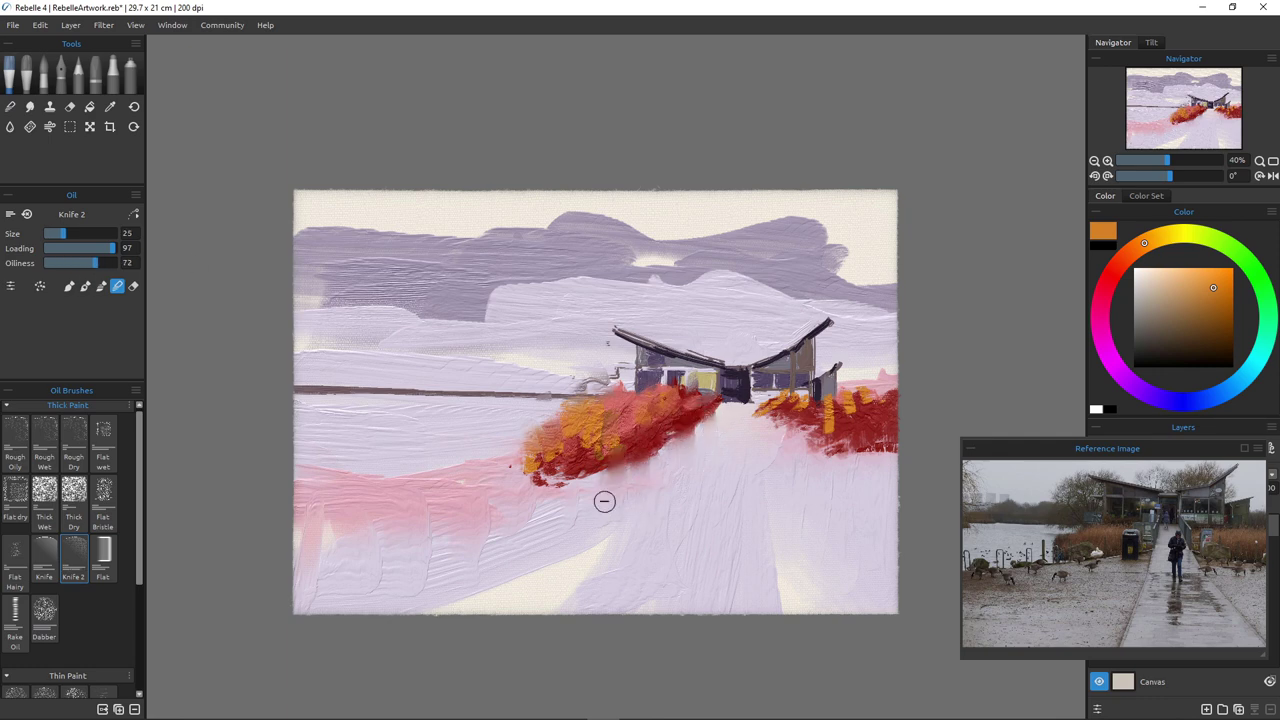
drag(552, 432, 556, 442)
mouse_move(554, 380)
mouse_down()
mouse_move(544, 466)
mouse_move(531, 465)
mouse_up()
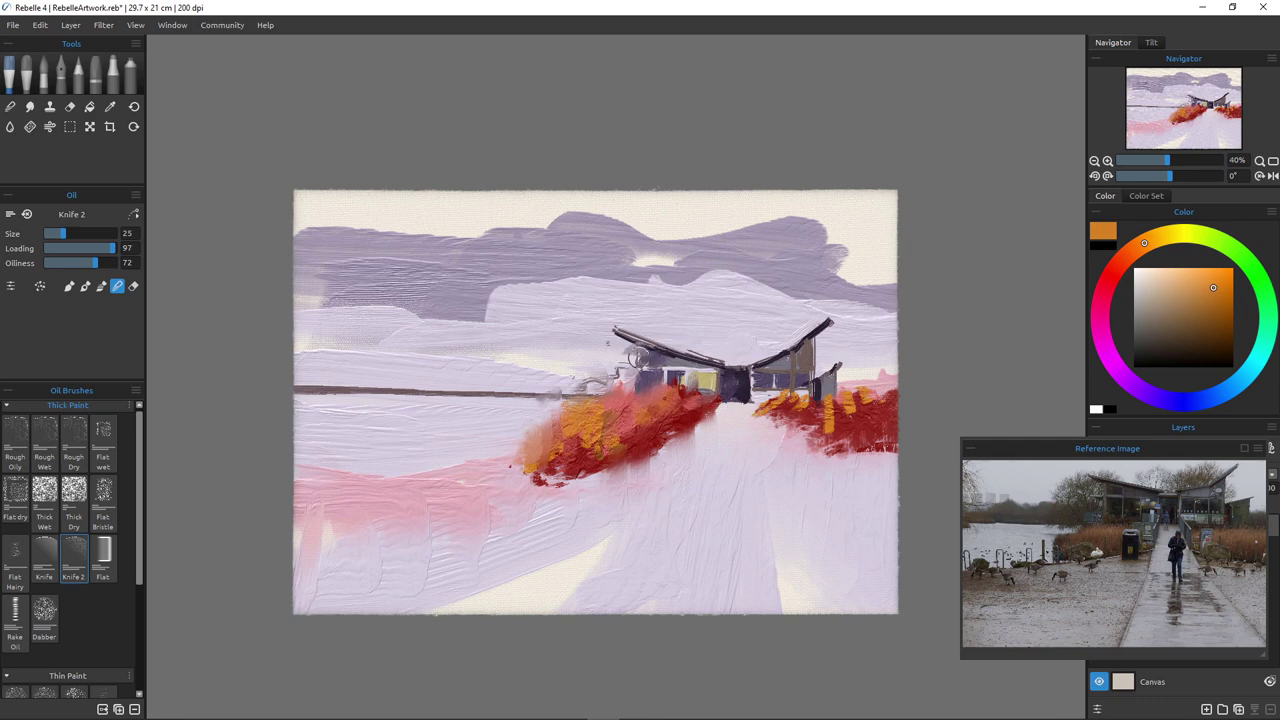
Smear the building's roofs and outer walls into the background, and blend the right bush and the left bush's path end
drag(630, 378, 658, 339)
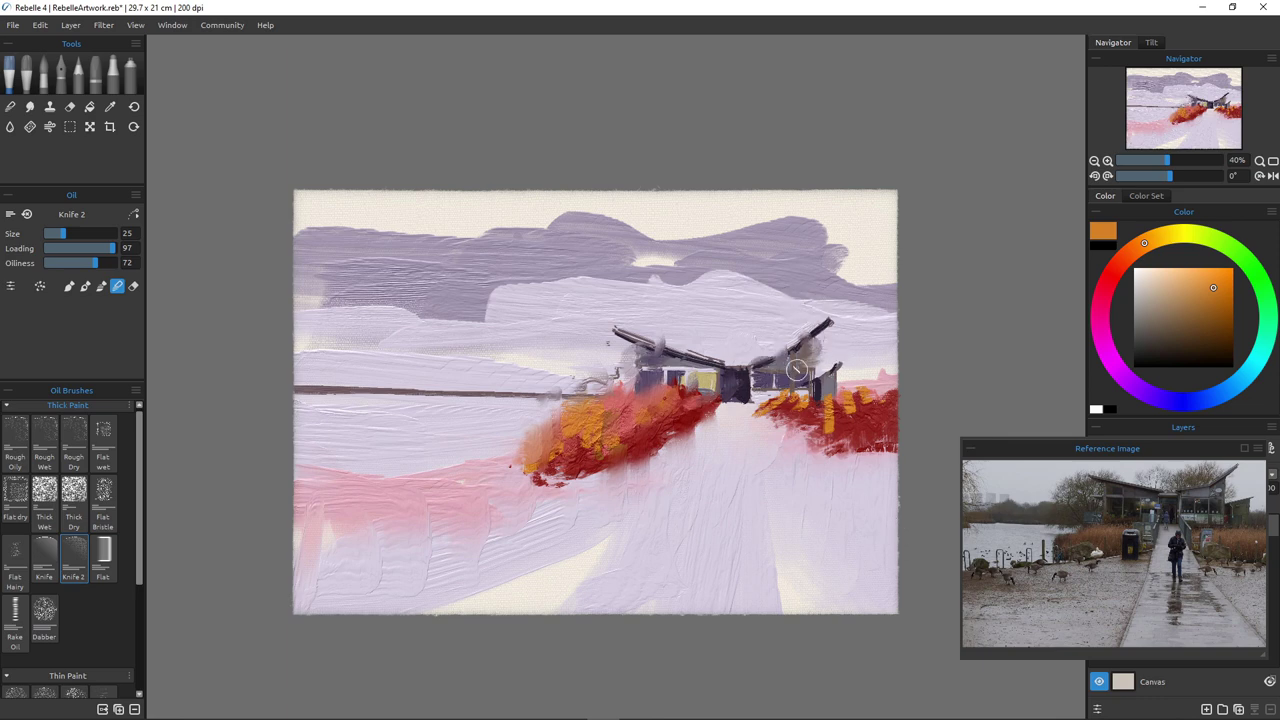
mouse_move(797, 370)
mouse_down()
mouse_move(811, 342)
mouse_move(831, 447)
mouse_move(829, 384)
mouse_move(830, 430)
mouse_move(861, 425)
mouse_move(869, 357)
mouse_move(878, 409)
mouse_move(850, 359)
mouse_move(826, 433)
mouse_move(817, 387)
mouse_move(801, 437)
mouse_move(796, 395)
mouse_move(816, 479)
mouse_move(890, 469)
mouse_move(872, 425)
mouse_move(890, 483)
mouse_move(772, 422)
mouse_move(765, 446)
mouse_move(776, 401)
mouse_move(767, 454)
mouse_up()
mouse_move(664, 398)
mouse_down()
mouse_move(716, 435)
mouse_move(708, 400)
mouse_up()
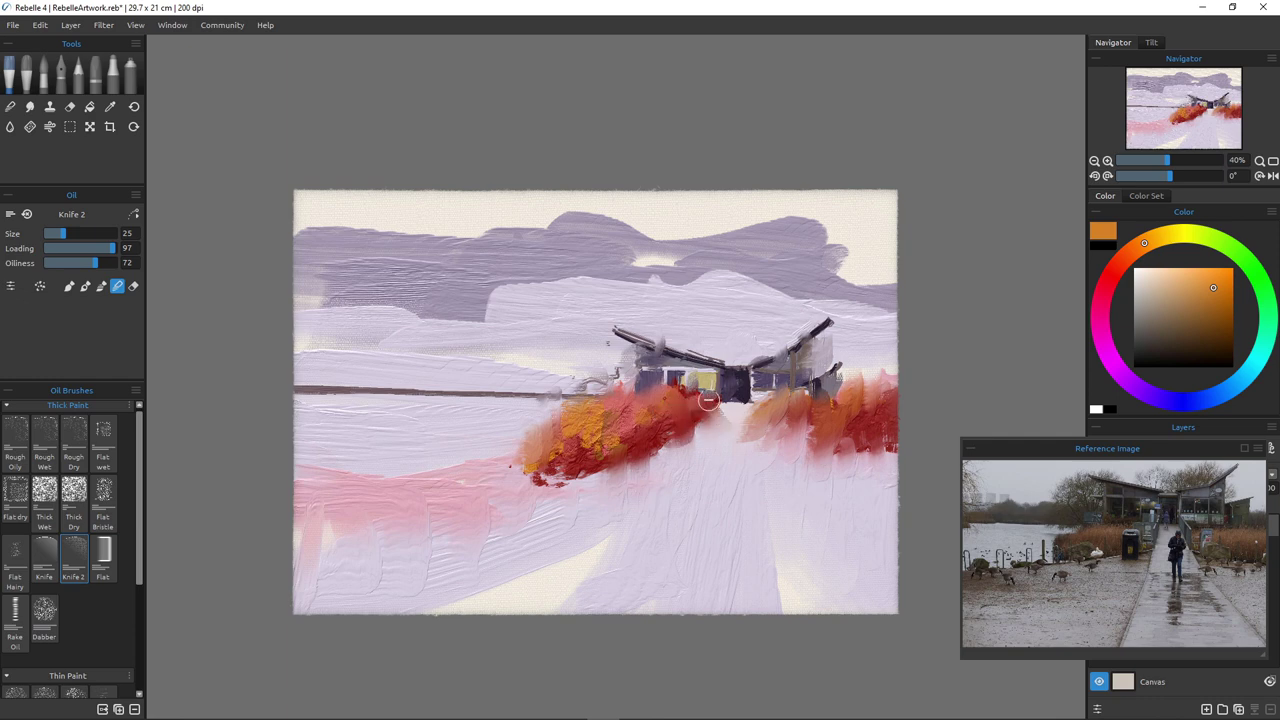
Blend the left bush's lower edge and smear the building's doorway, yellow window and left roof into their surroundings
drag(592, 428, 585, 489)
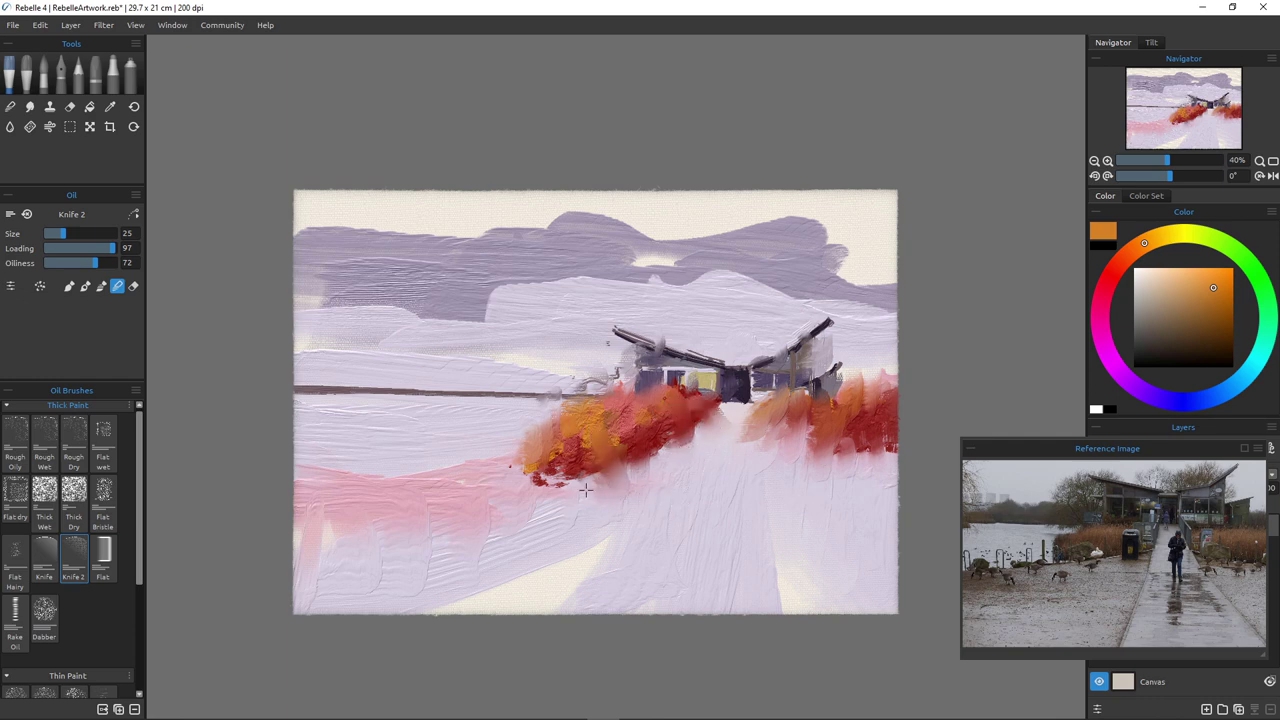
drag(657, 436, 668, 463)
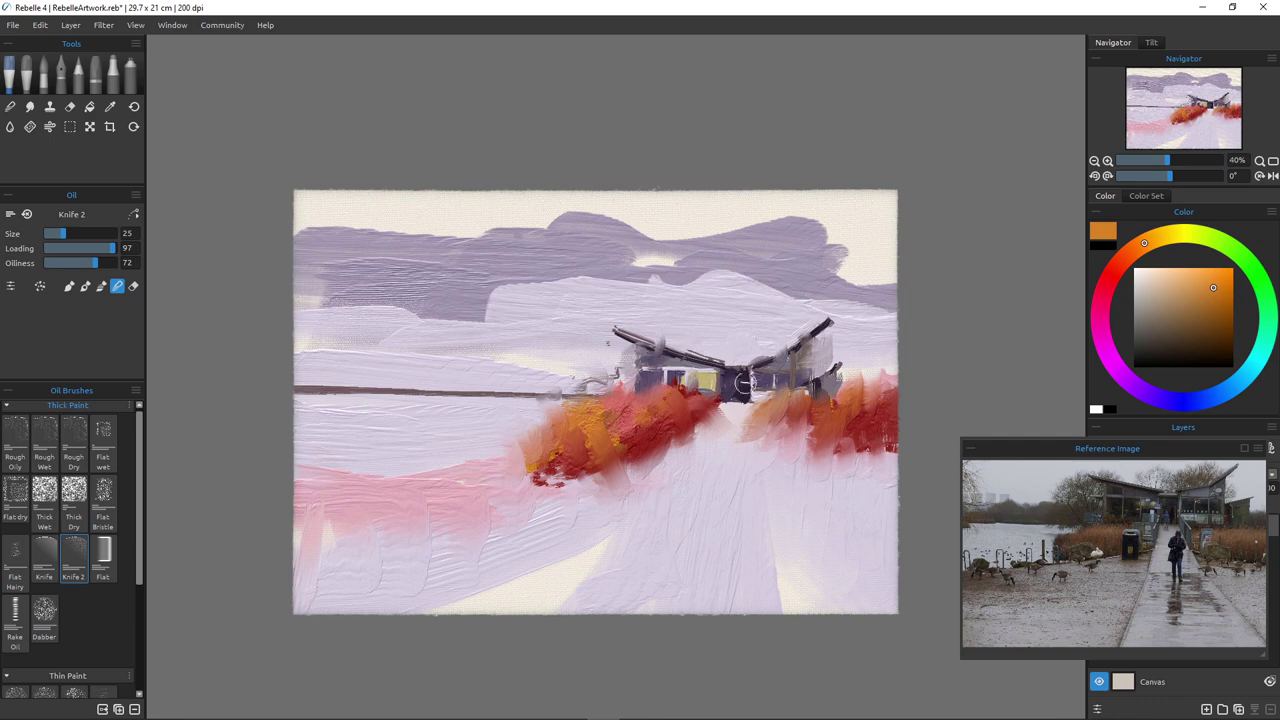
drag(738, 352, 736, 414)
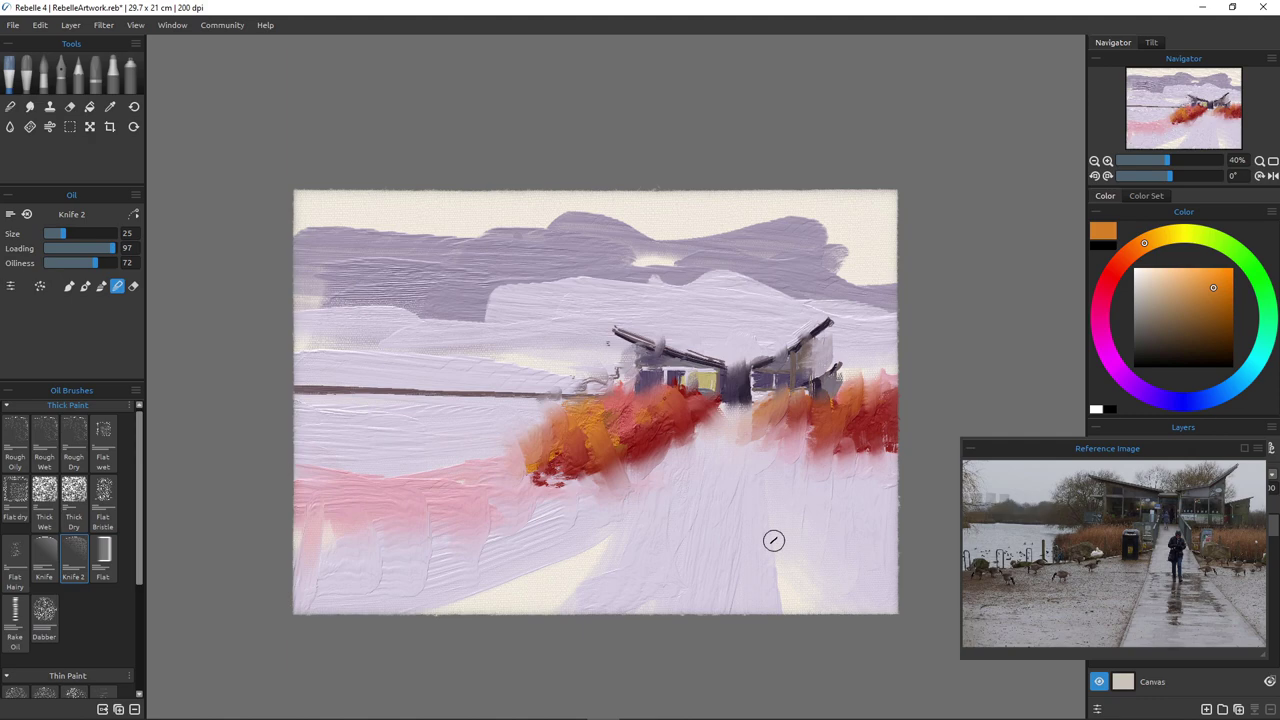
scroll(701, 373, up, 3)
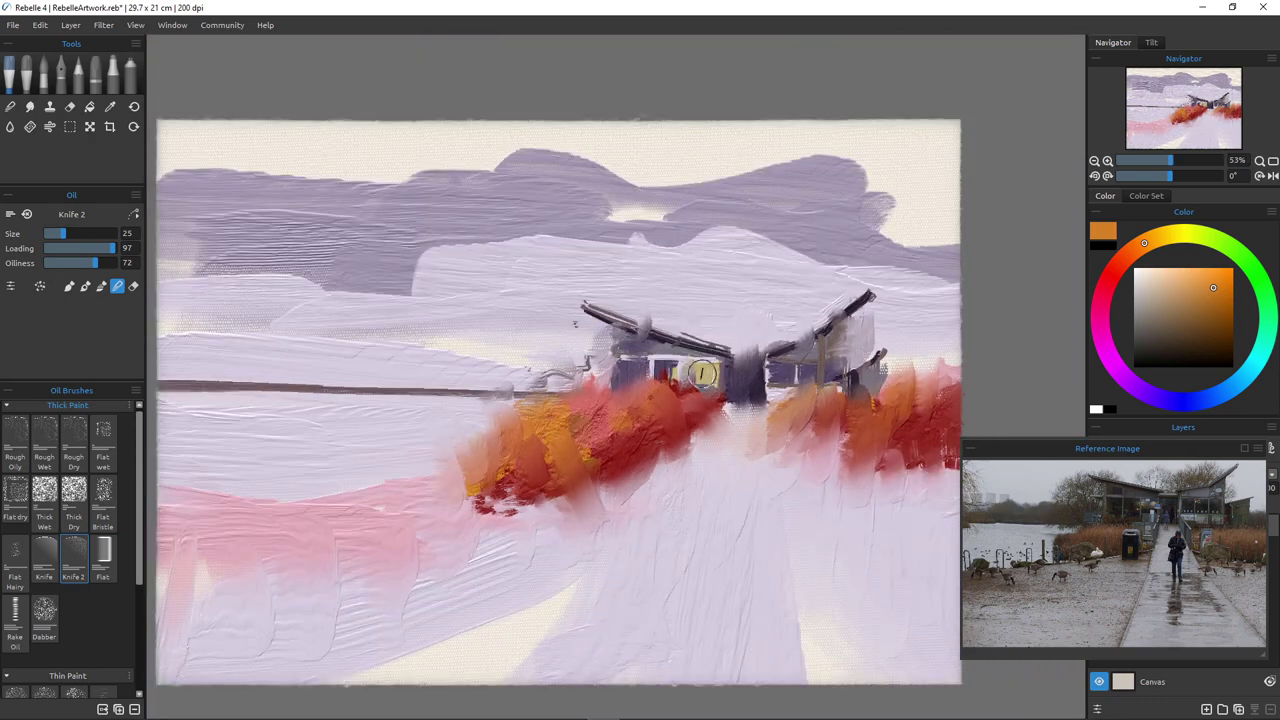
mouse_move(703, 373)
mouse_down()
mouse_move(636, 351)
mouse_move(721, 369)
mouse_up()
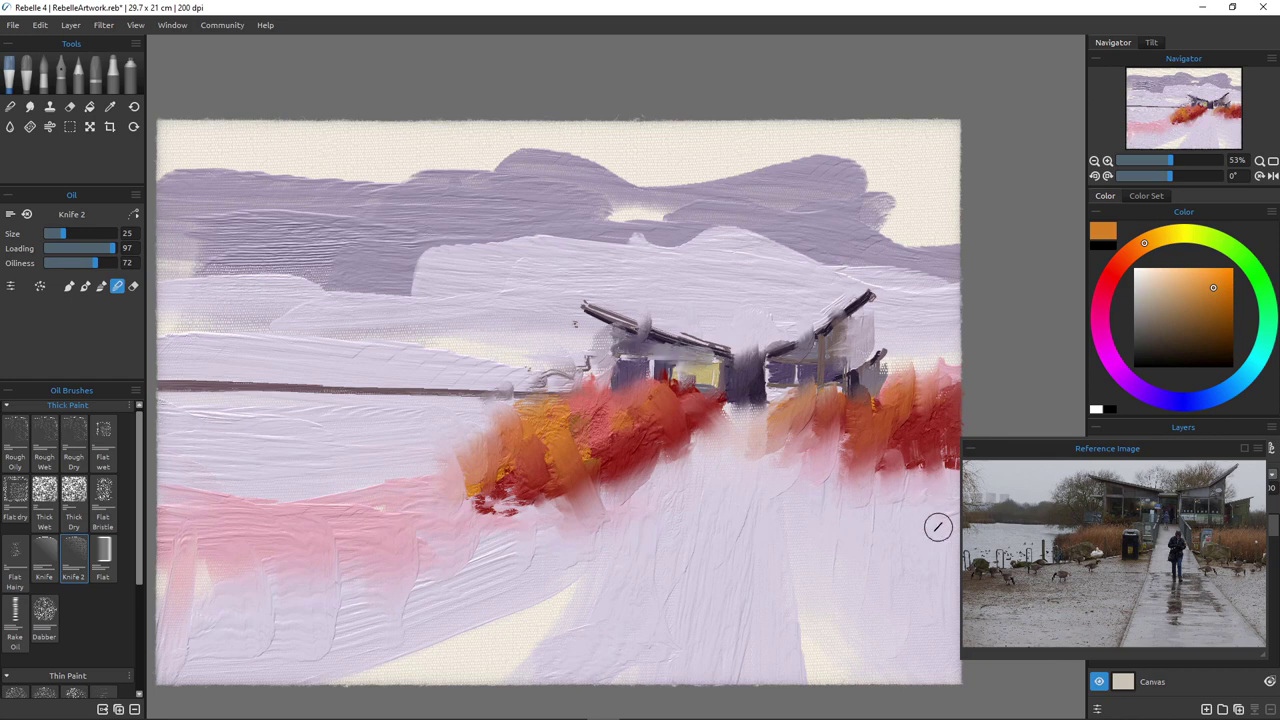
mouse_move(694, 326)
mouse_down()
mouse_move(702, 361)
mouse_move(730, 355)
mouse_up()
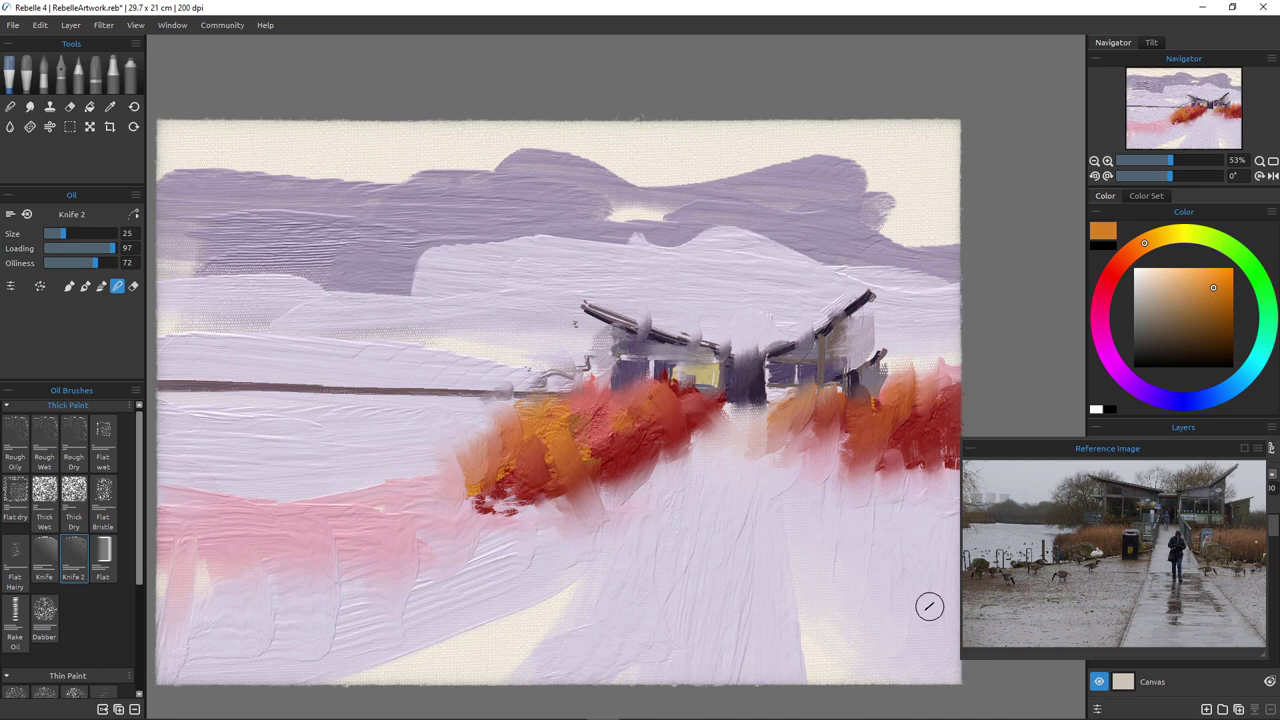
Paint a muted blue-grey clump of distant trees along the shoreline just left of the building
click(1171, 343)
mouse_move(510, 366)
mouse_down()
mouse_move(545, 365)
mouse_move(575, 340)
mouse_move(530, 372)
mouse_move(555, 328)
mouse_up()
mouse_move(598, 390)
mouse_down()
mouse_move(606, 366)
mouse_move(597, 384)
mouse_move(505, 394)
mouse_move(568, 354)
mouse_move(595, 373)
mouse_move(485, 378)
mouse_move(478, 350)
mouse_move(505, 388)
mouse_move(432, 383)
mouse_up()
click(1203, 399)
click(1165, 317)
Dab dark navy treetops among the blue-grey trees and extend them leftward along the far shore
click(1163, 346)
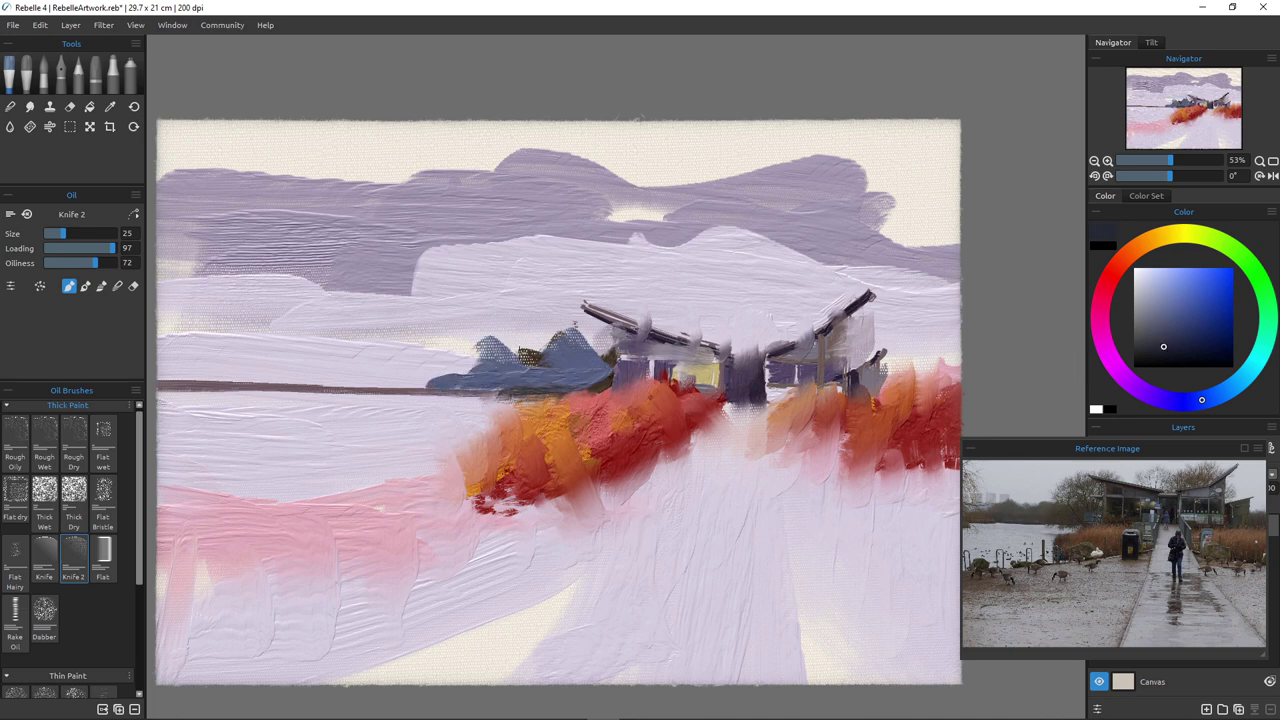
drag(522, 352, 603, 376)
mouse_move(434, 368)
mouse_down()
mouse_move(426, 352)
mouse_move(410, 374)
mouse_move(520, 395)
mouse_up()
mouse_move(452, 361)
mouse_down()
mouse_move(345, 378)
mouse_move(415, 360)
mouse_move(272, 360)
mouse_move(266, 385)
mouse_move(265, 345)
mouse_move(424, 370)
mouse_move(387, 389)
mouse_move(423, 347)
mouse_move(372, 376)
mouse_move(285, 370)
mouse_up()
Sample the trees' blue-grey and paint it across the tree line's left part and along its base
alt+click(500, 373)
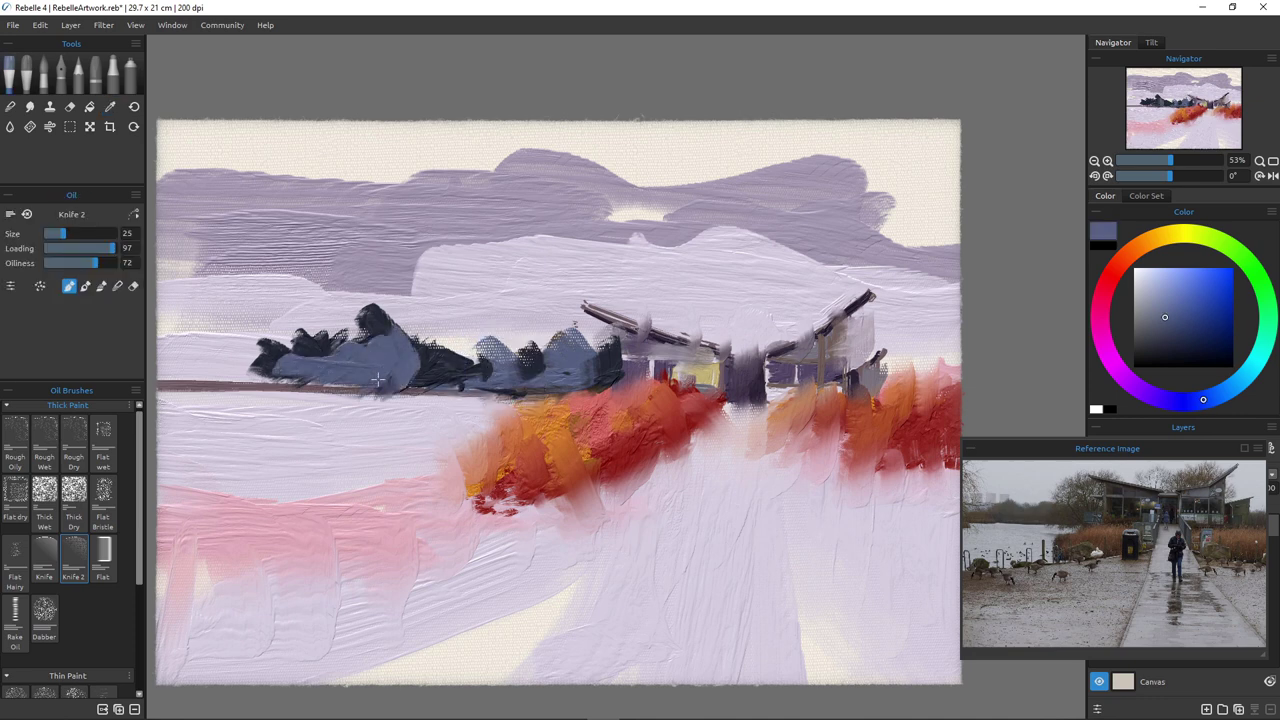
mouse_move(432, 384)
mouse_down()
mouse_move(436, 351)
mouse_move(455, 382)
mouse_move(294, 375)
mouse_move(268, 349)
mouse_move(284, 365)
mouse_move(318, 349)
mouse_move(290, 369)
mouse_move(251, 368)
mouse_move(240, 389)
mouse_move(277, 374)
mouse_move(404, 389)
mouse_move(184, 371)
mouse_move(222, 358)
mouse_up()
scroll(291, 380, up, 6)
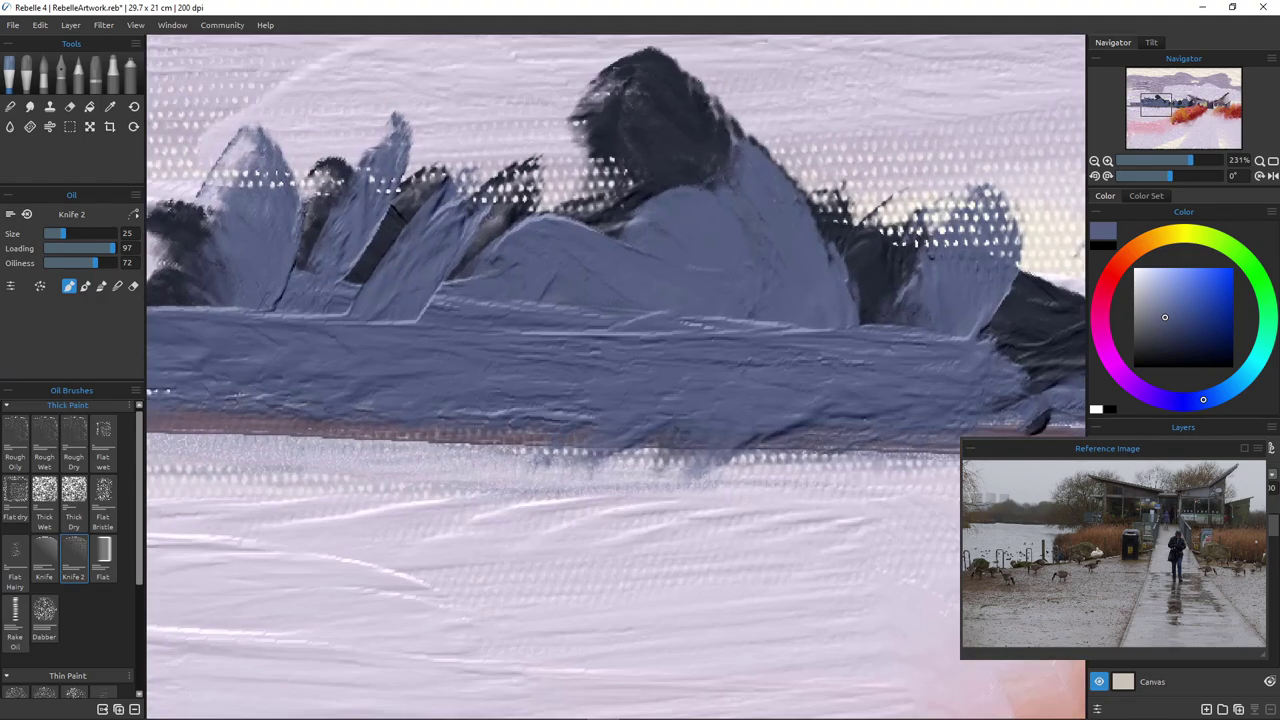
scroll(291, 380, down, 10)
drag(291, 380, 479, 415)
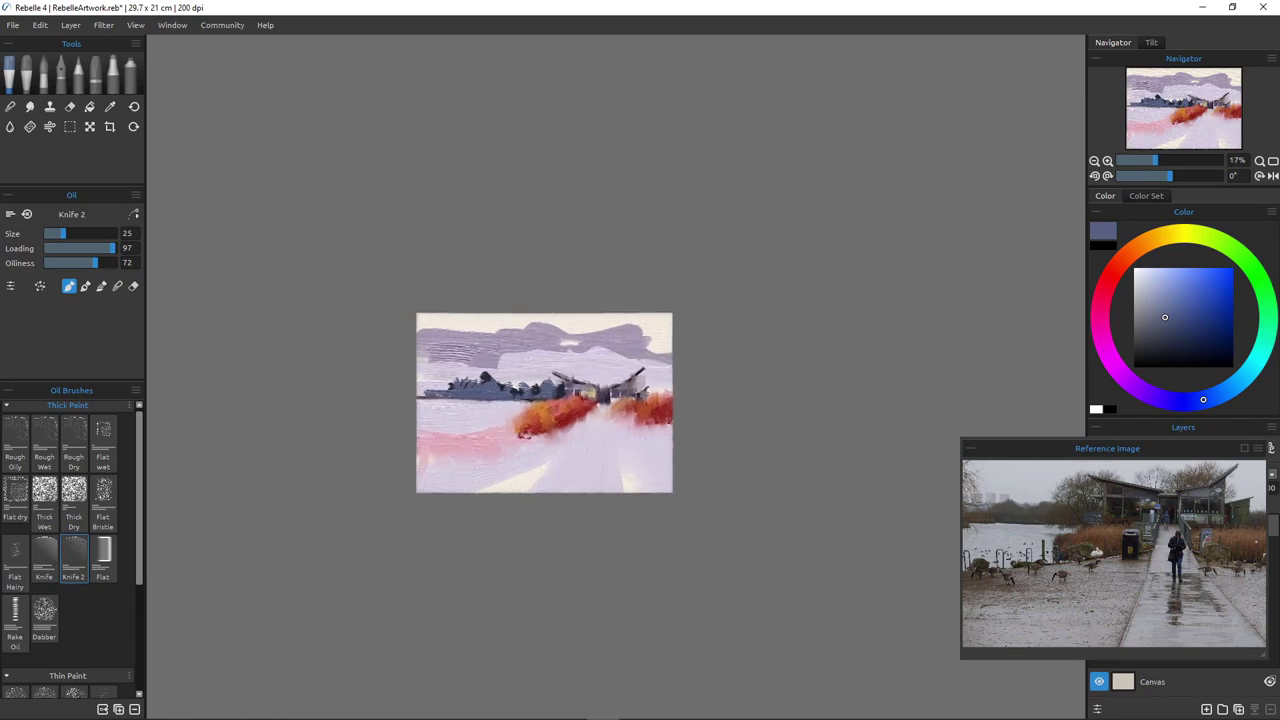
Fill the far-left shore with sampled dark navy trees and add sampled red accents at their base
scroll(479, 415, up, 6)
scroll(479, 415, down, 4)
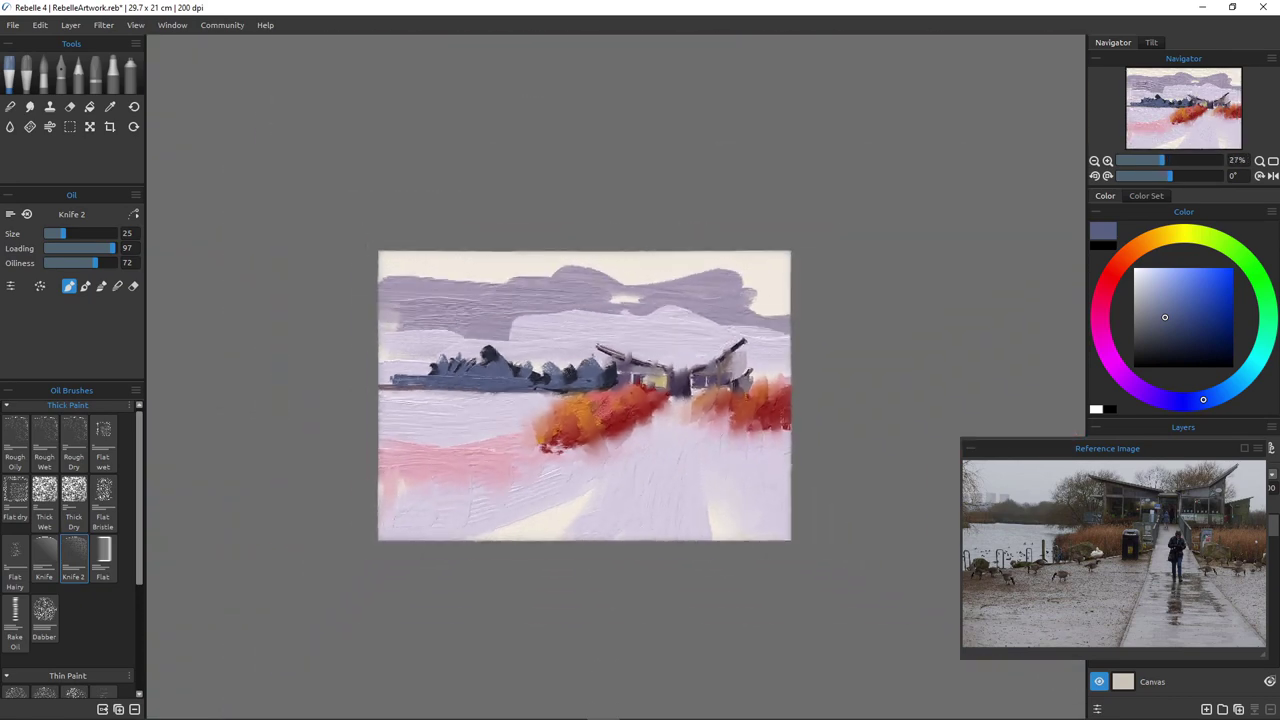
alt+click(487, 348)
drag(426, 353, 433, 382)
mouse_move(432, 372)
mouse_down()
mouse_move(467, 366)
mouse_move(425, 368)
mouse_move(395, 345)
mouse_move(404, 370)
mouse_move(422, 367)
mouse_move(401, 377)
mouse_move(562, 434)
mouse_move(412, 372)
mouse_move(460, 383)
mouse_move(434, 364)
mouse_move(396, 373)
mouse_up()
alt+click(563, 433)
alt+click(435, 367)
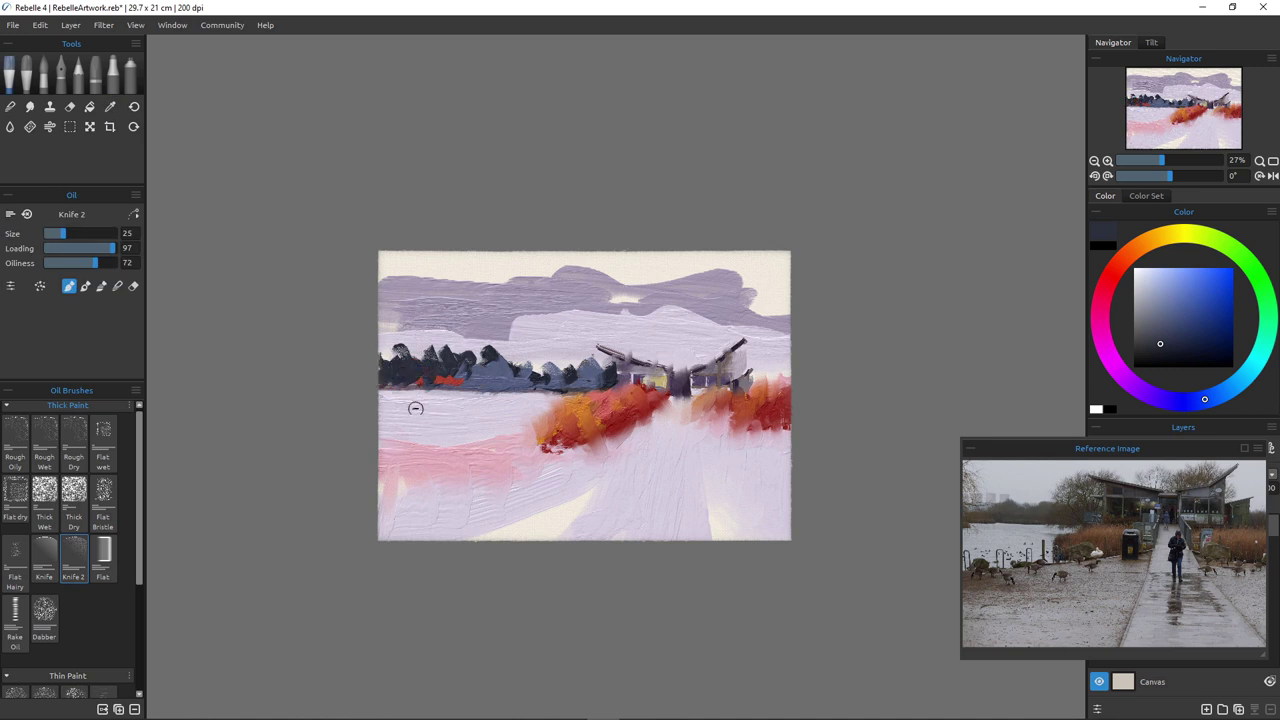
Smear the tree line's base down into the water with Knife 2 in blend mode at size 30
click(117, 286)
mouse_move(469, 392)
mouse_down()
mouse_move(525, 392)
mouse_move(454, 384)
mouse_up()
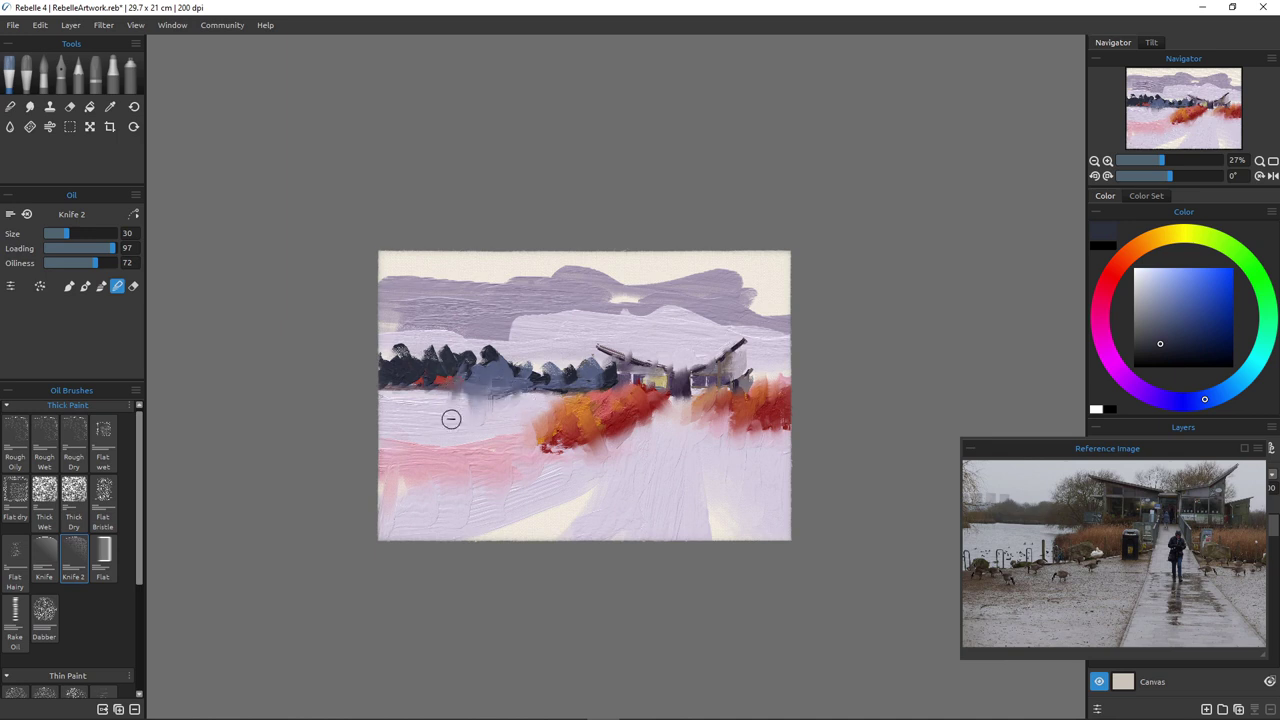
mouse_move(450, 378)
mouse_down()
mouse_move(457, 406)
mouse_move(424, 418)
mouse_up()
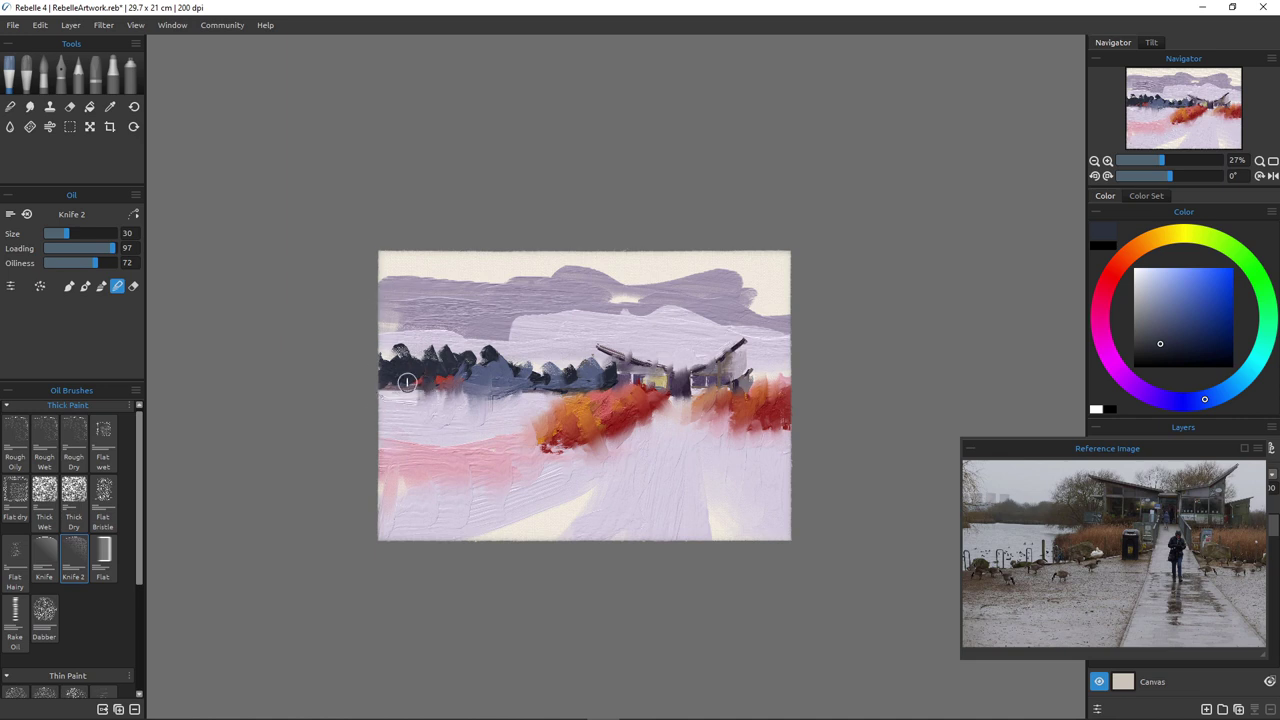
mouse_move(404, 372)
mouse_down()
mouse_move(404, 428)
mouse_move(386, 408)
mouse_up()
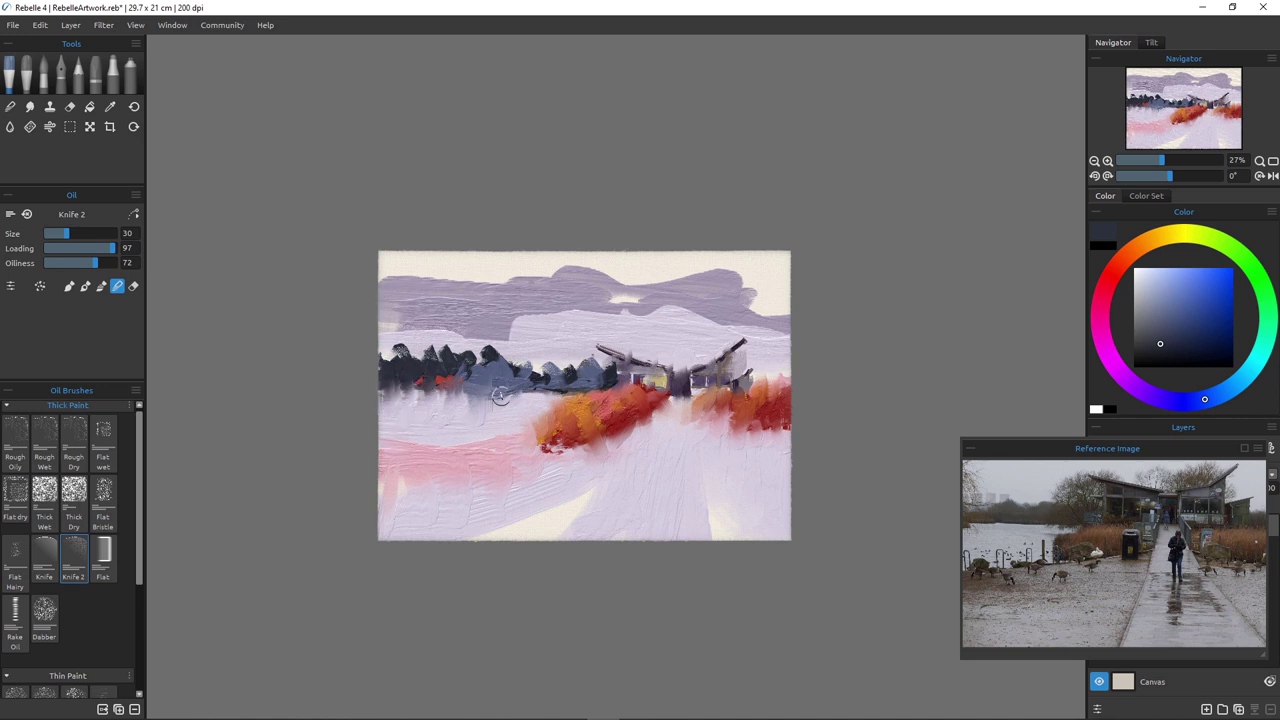
mouse_move(501, 395)
mouse_down()
mouse_move(596, 402)
mouse_move(561, 421)
mouse_up()
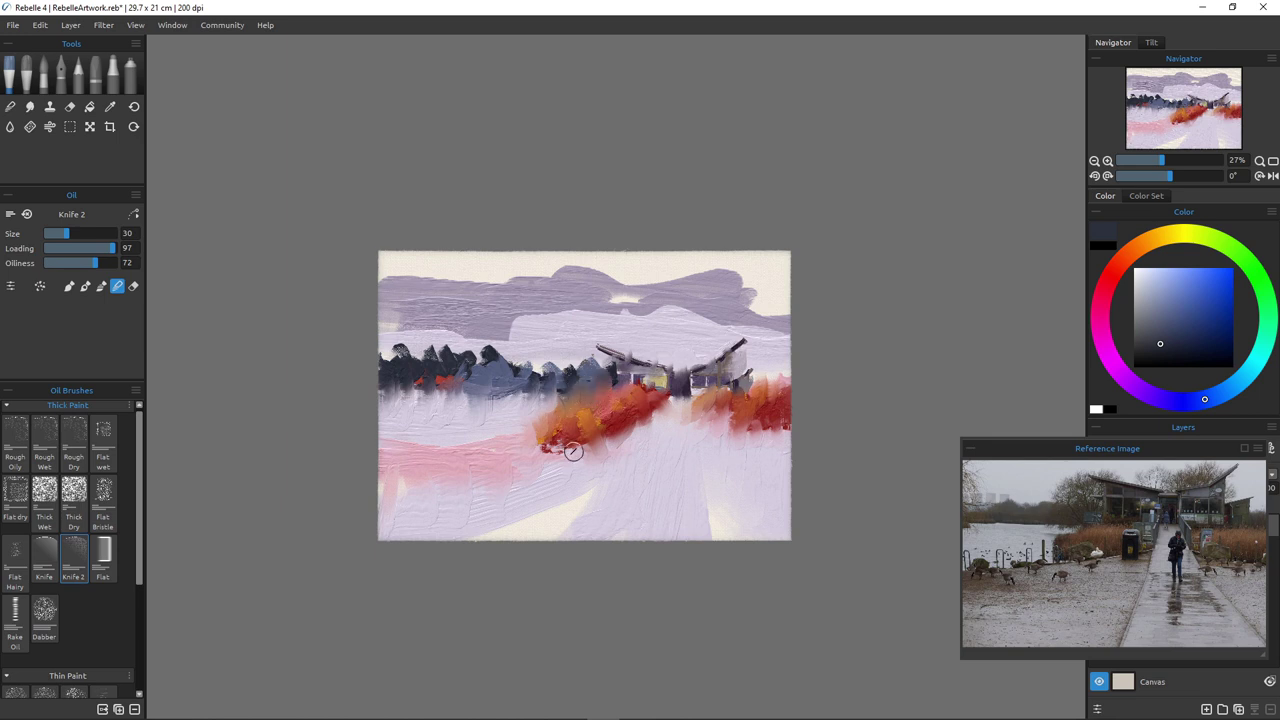
drag(512, 369, 517, 364)
Lower the knife's loading to 35 and smear the treetops along the shore softly into the sky
scroll(550, 380, up, 5)
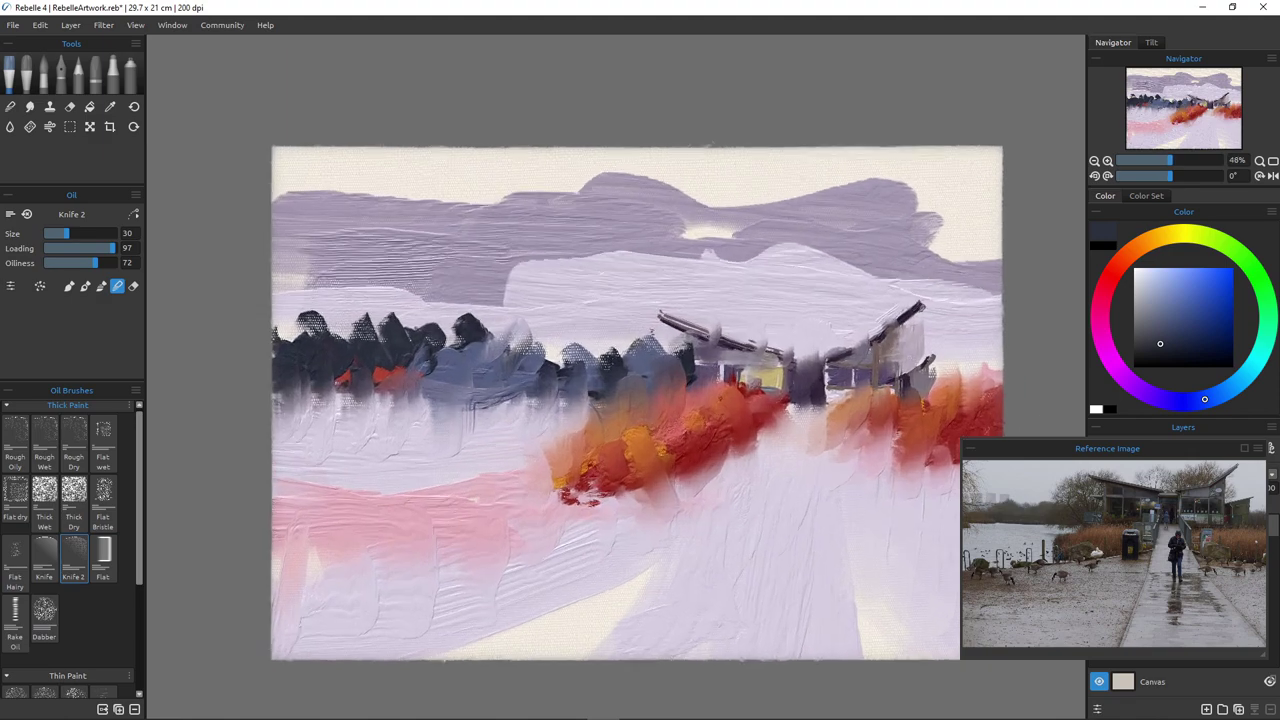
scroll(400, 380, down, 3)
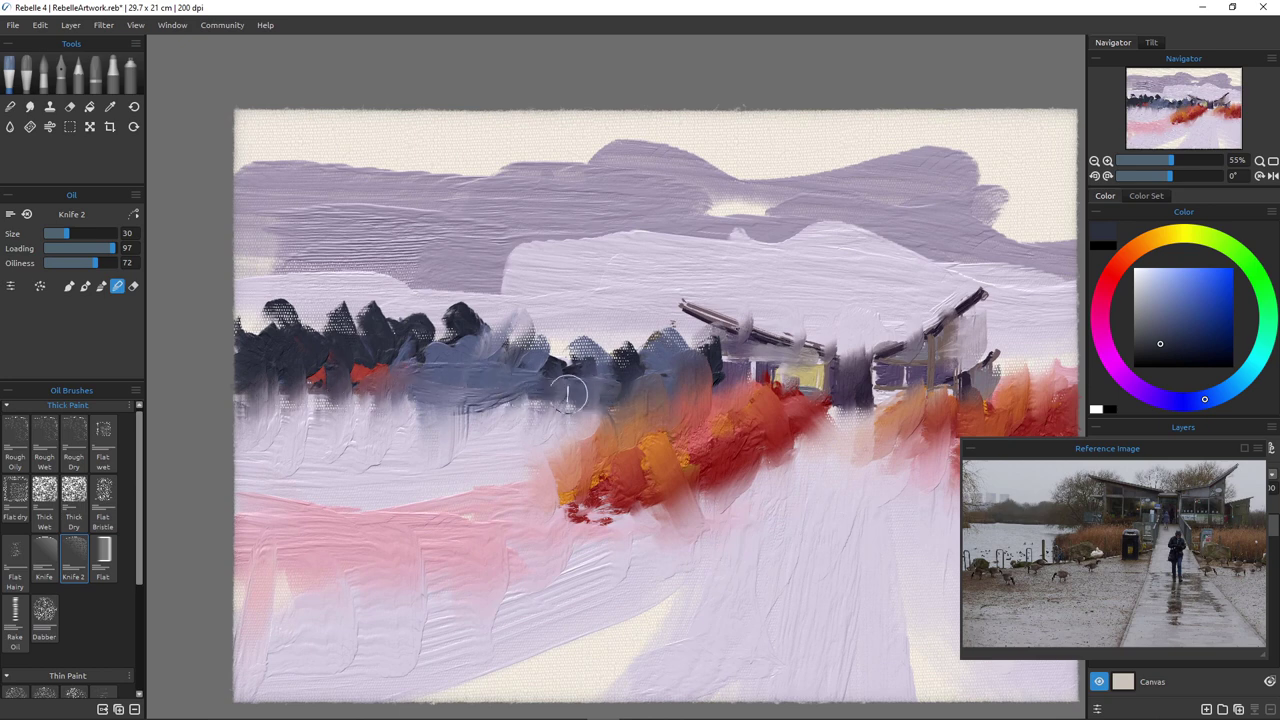
drag(112, 248, 69, 248)
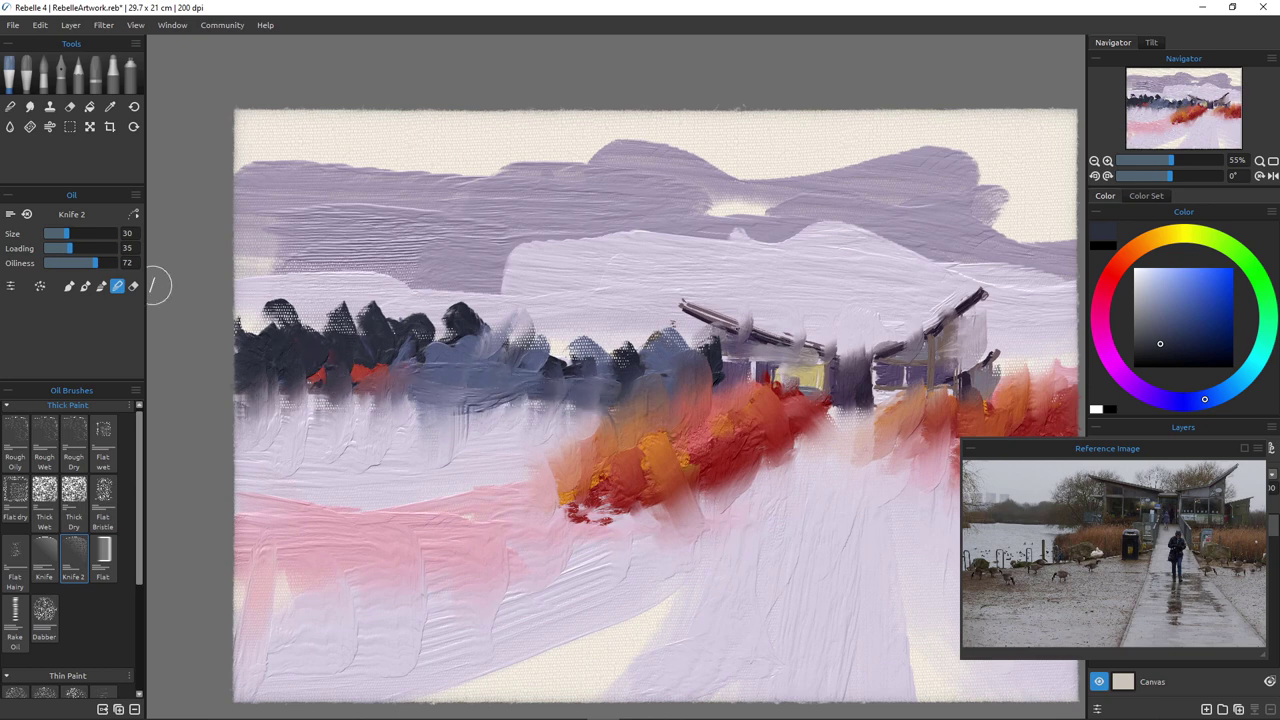
mouse_move(592, 362)
mouse_down()
mouse_move(606, 340)
mouse_move(636, 348)
mouse_up()
mouse_move(469, 304)
mouse_down()
mouse_move(410, 326)
mouse_move(363, 310)
mouse_move(367, 293)
mouse_move(390, 313)
mouse_move(355, 310)
mouse_move(376, 326)
mouse_move(302, 294)
mouse_up()
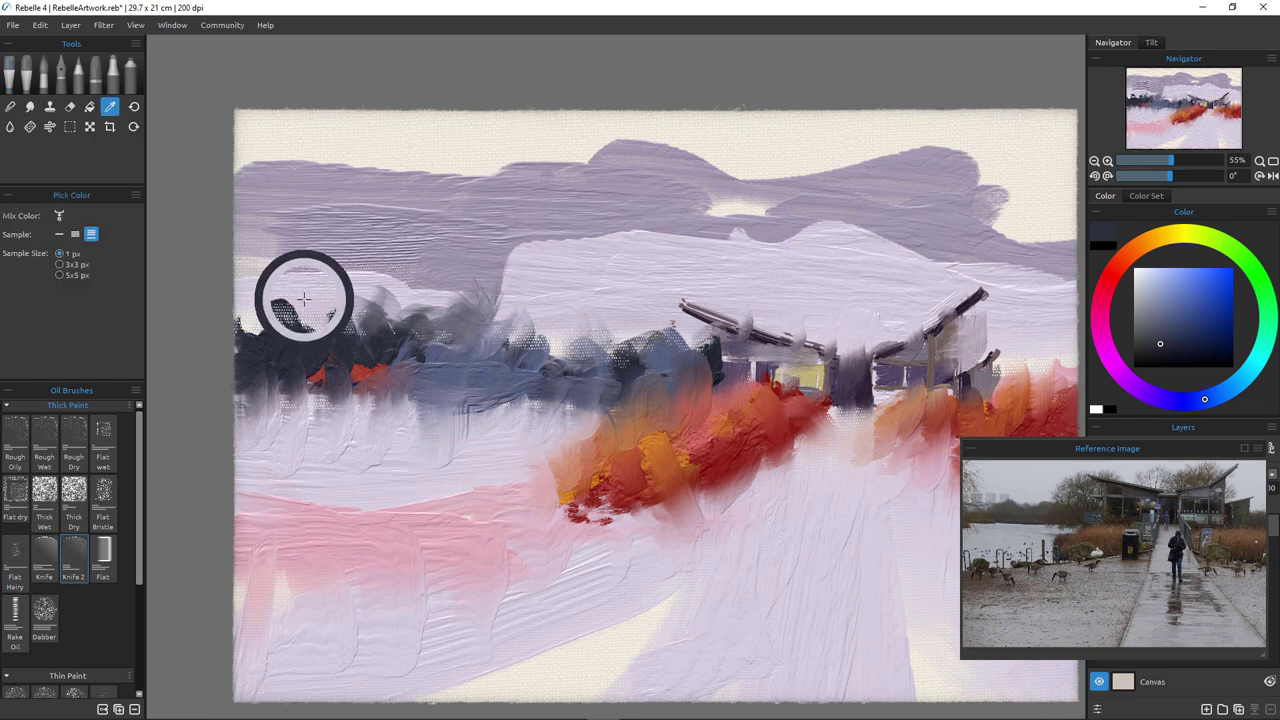
Paint sampled pale lavender sky over the treetops and blend it into the trees at loading 33
alt+click(305, 297)
mouse_move(330, 318)
mouse_down()
mouse_move(365, 295)
mouse_move(430, 322)
mouse_move(510, 322)
mouse_move(545, 356)
mouse_move(578, 356)
mouse_up()
mouse_move(380, 308)
mouse_down()
mouse_move(328, 300)
mouse_move(331, 335)
mouse_move(309, 301)
mouse_move(246, 304)
mouse_move(305, 350)
mouse_up()
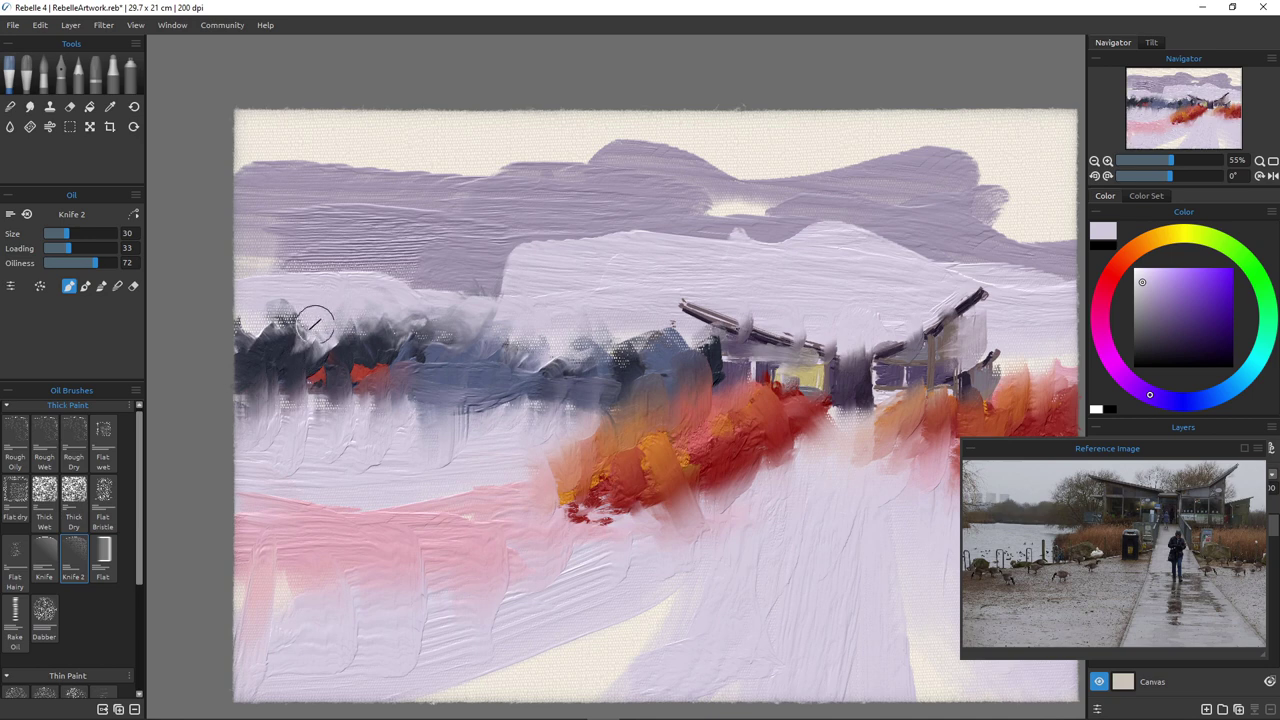
click(117, 286)
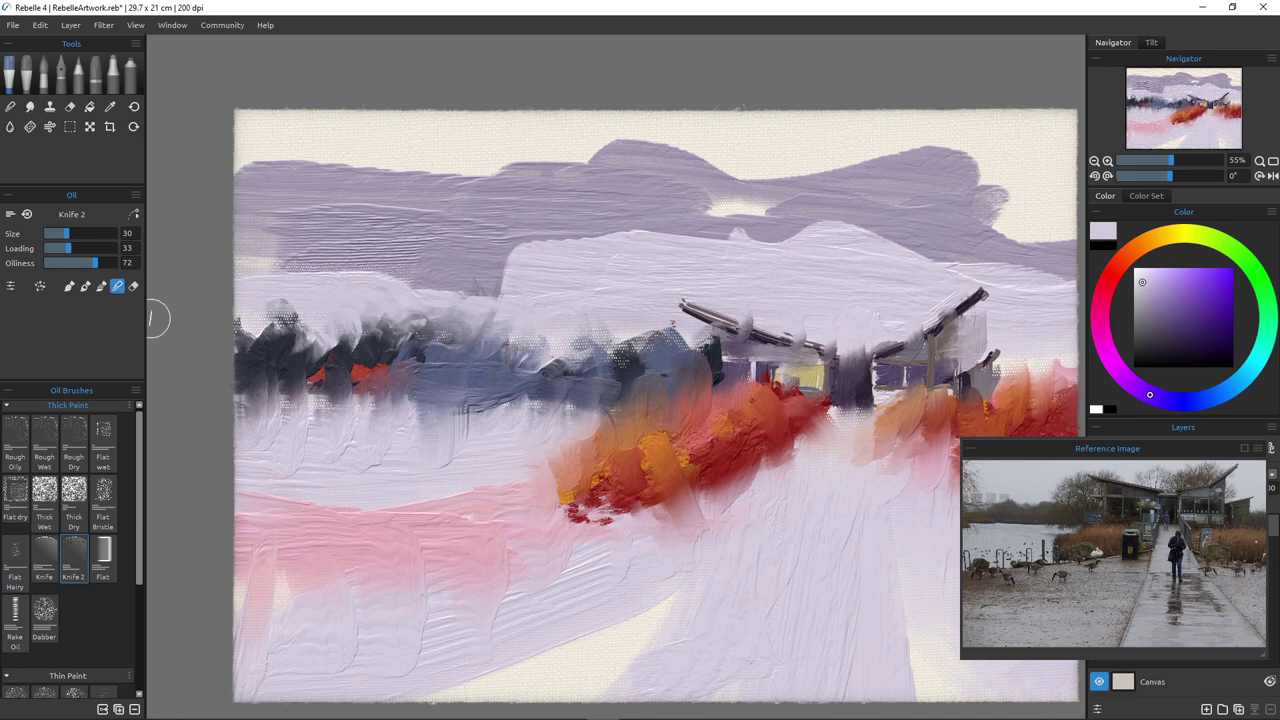
mouse_move(405, 357)
mouse_down()
mouse_move(405, 315)
mouse_move(383, 322)
mouse_up()
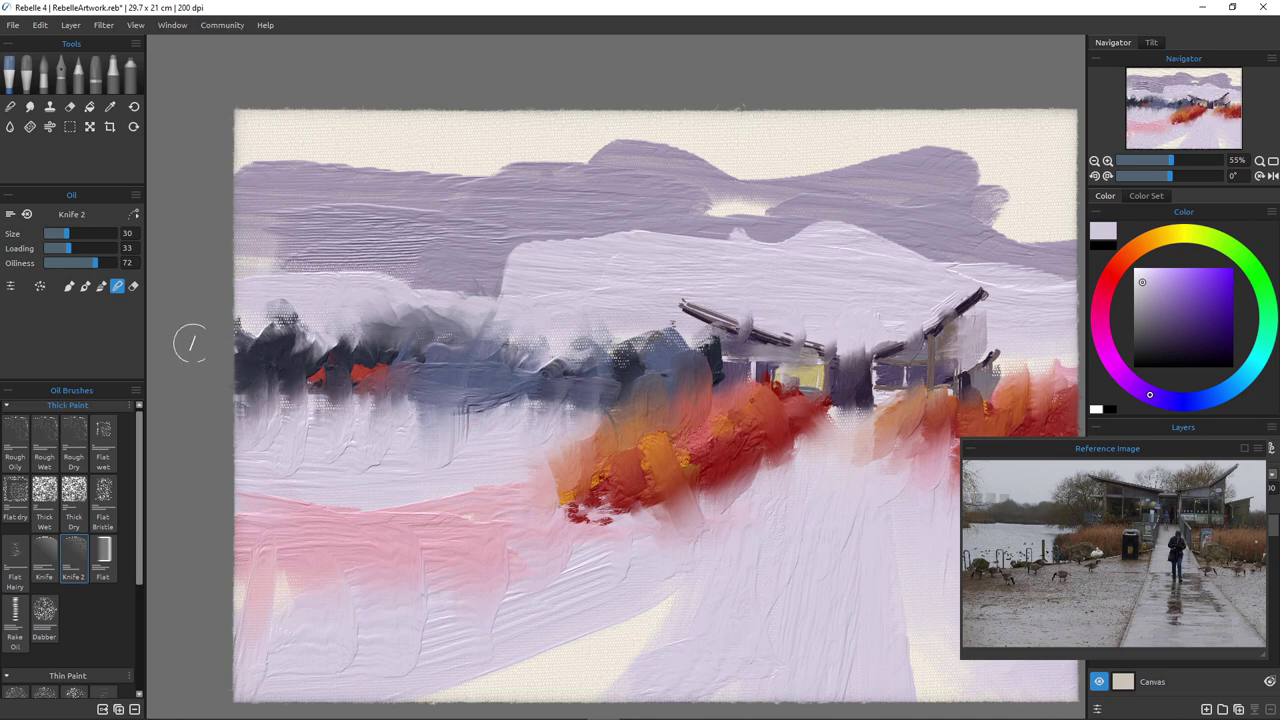
Rebuild the left and right tree clumps with sampled dark navy strokes, raising the loading to 100
alt+click(266, 364)
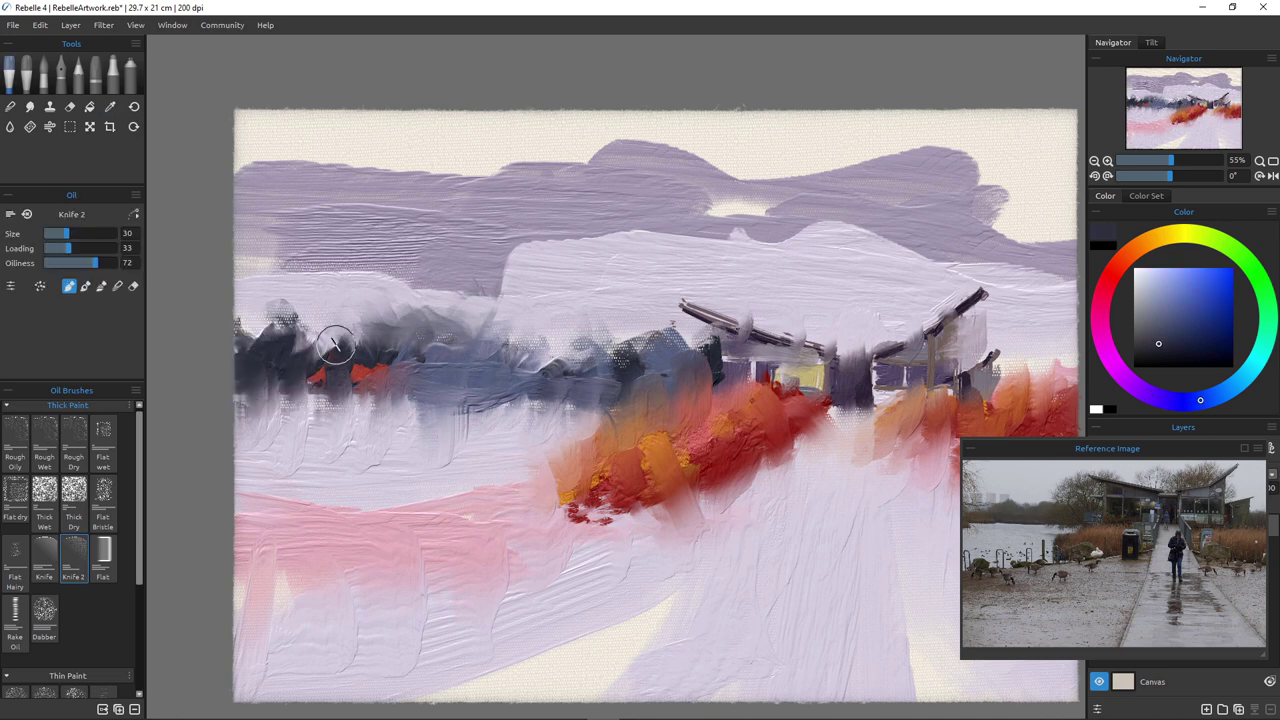
mouse_move(334, 350)
mouse_down()
mouse_move(434, 345)
mouse_move(352, 355)
mouse_move(280, 344)
mouse_up()
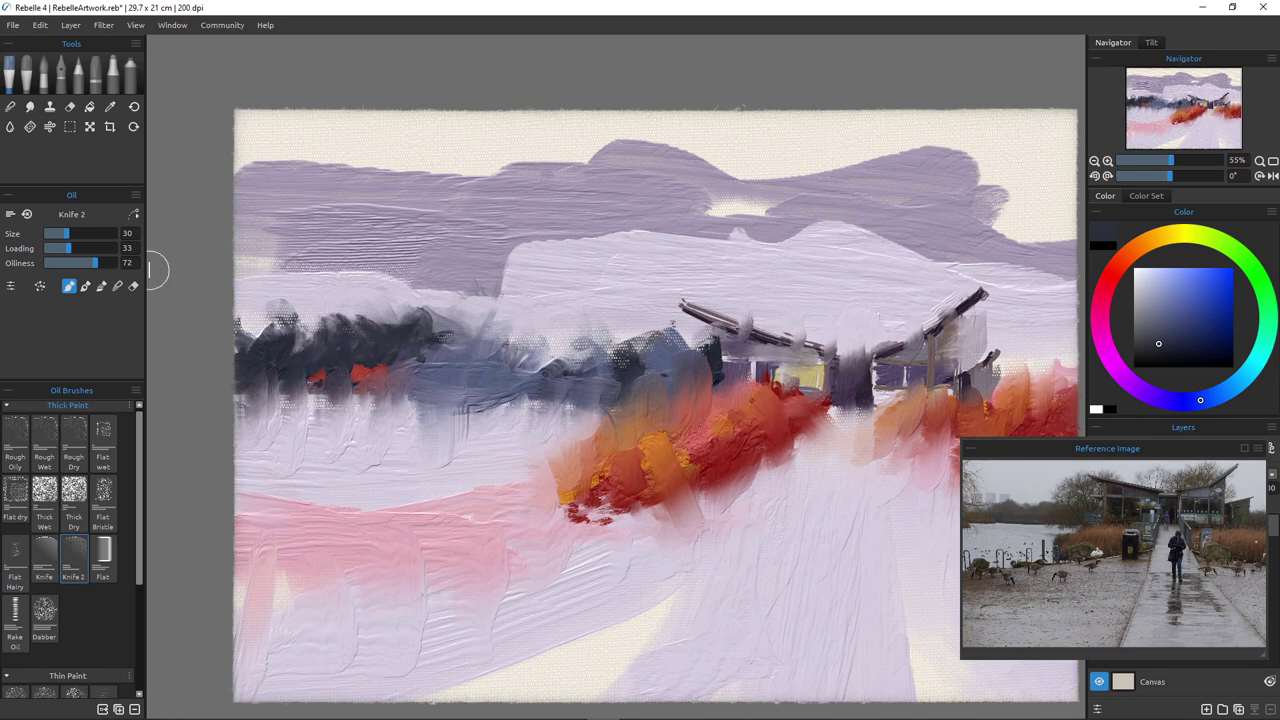
mouse_move(523, 349)
mouse_down()
mouse_move(522, 293)
mouse_move(523, 349)
mouse_move(623, 369)
mouse_move(605, 353)
mouse_move(581, 364)
mouse_move(608, 336)
mouse_up()
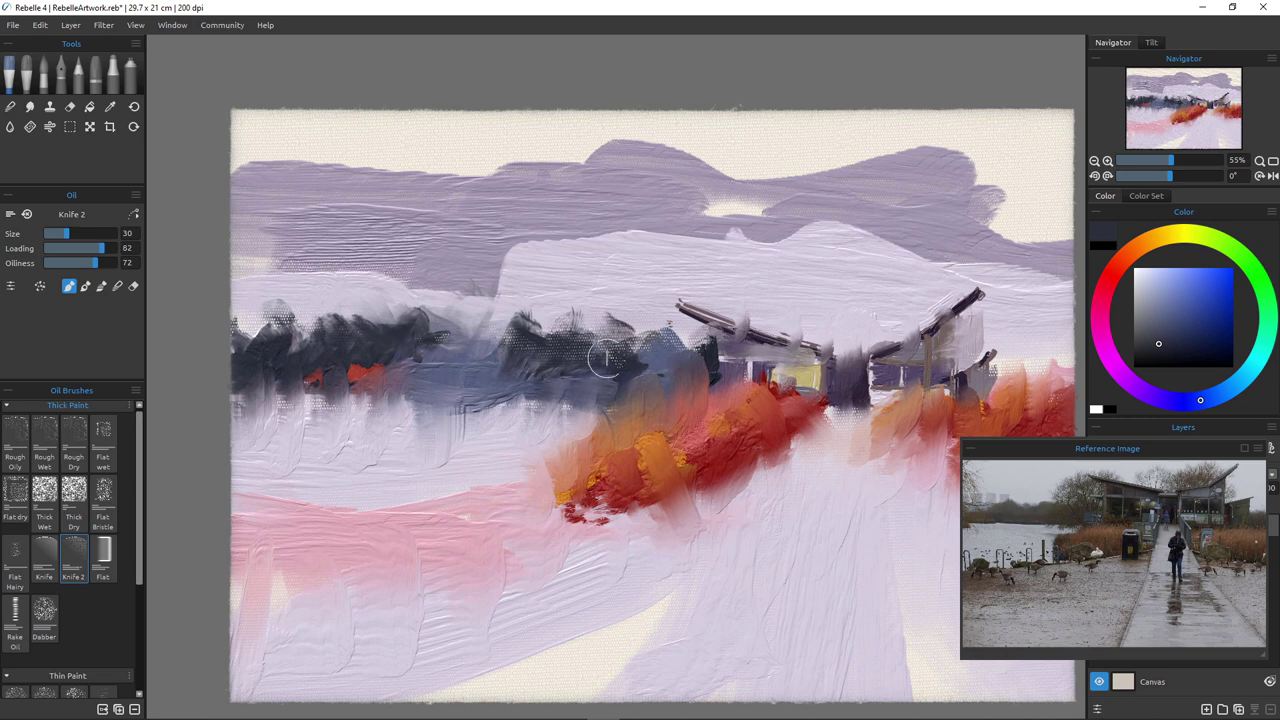
mouse_move(576, 337)
mouse_down()
mouse_move(606, 350)
mouse_move(557, 347)
mouse_up()
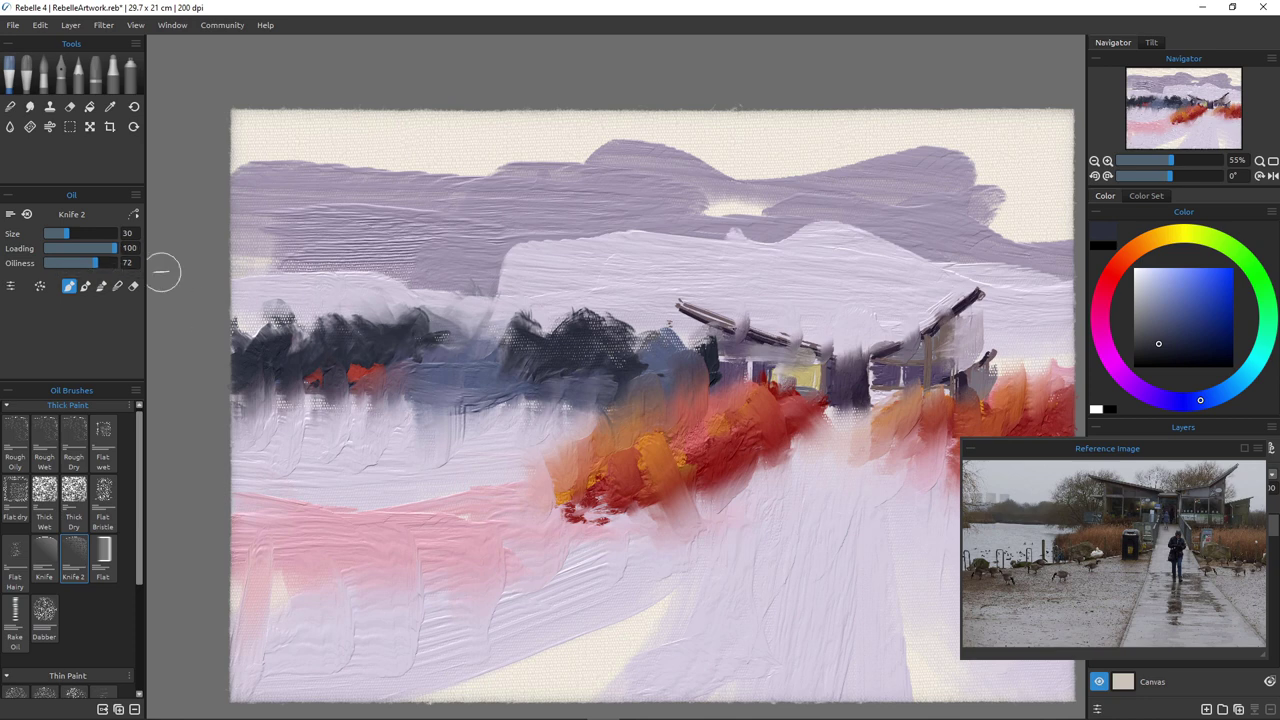
mouse_move(566, 354)
mouse_down()
mouse_move(545, 306)
mouse_move(627, 330)
mouse_move(549, 335)
mouse_move(570, 311)
mouse_move(618, 333)
mouse_move(566, 323)
mouse_move(561, 335)
mouse_move(505, 311)
mouse_up()
Cut sky gaps into the treetops with sampled pale lavender at size 18, reshaping the trees' upper edges
alt+click(553, 303)
key([)
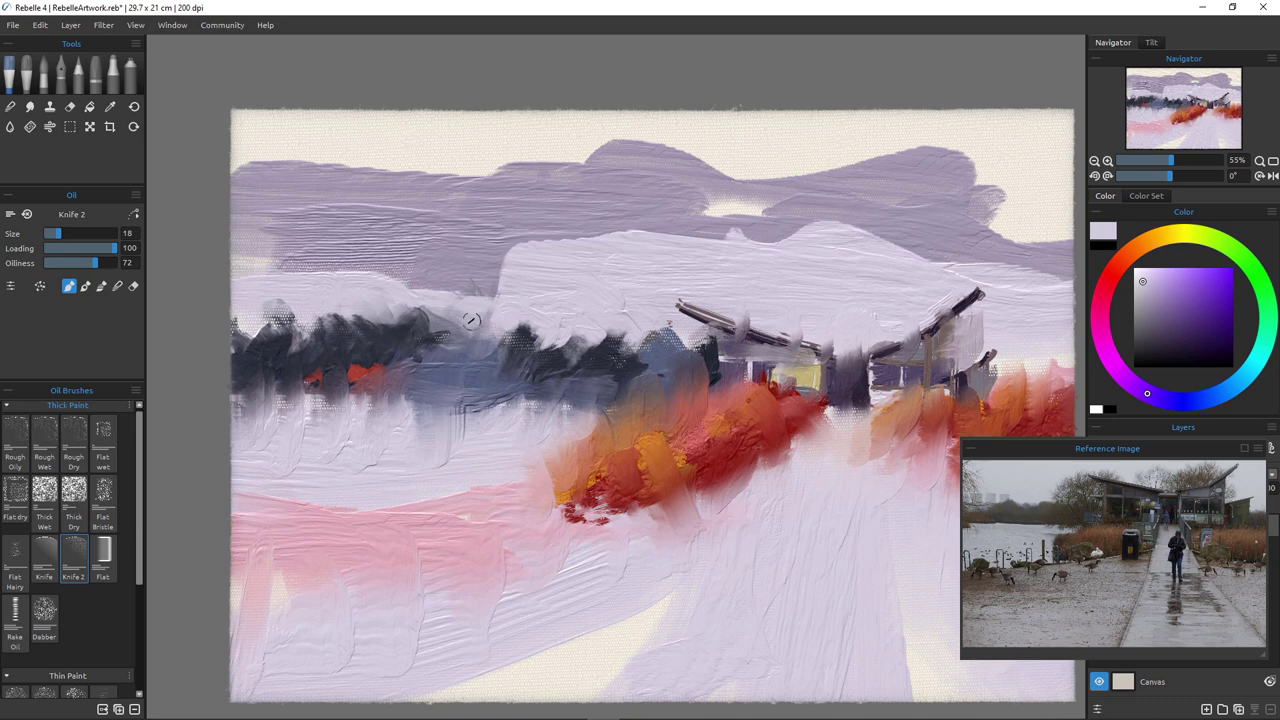
mouse_move(396, 348)
mouse_down()
mouse_move(450, 329)
mouse_move(452, 376)
mouse_move(466, 354)
mouse_move(441, 321)
mouse_move(457, 316)
mouse_move(366, 328)
mouse_move(363, 313)
mouse_move(383, 336)
mouse_move(378, 306)
mouse_move(420, 318)
mouse_move(402, 314)
mouse_move(411, 328)
mouse_move(389, 351)
mouse_up()
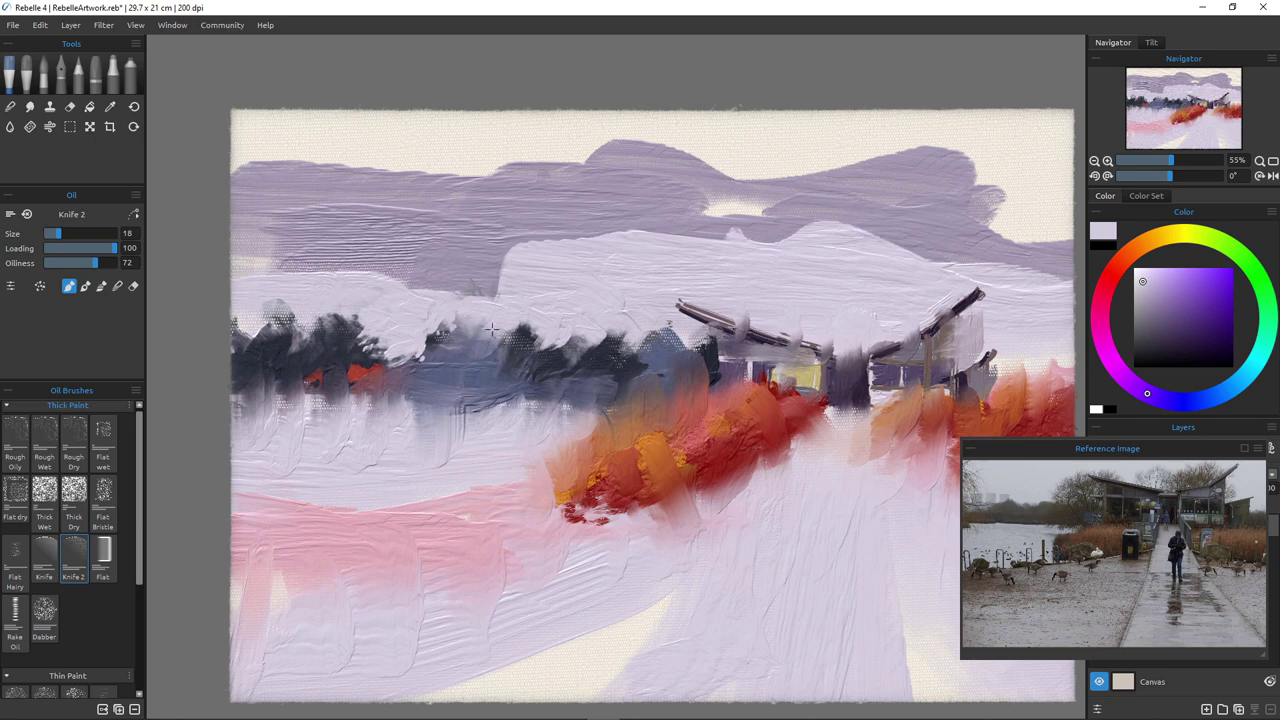
drag(491, 328, 503, 346)
drag(356, 319, 315, 324)
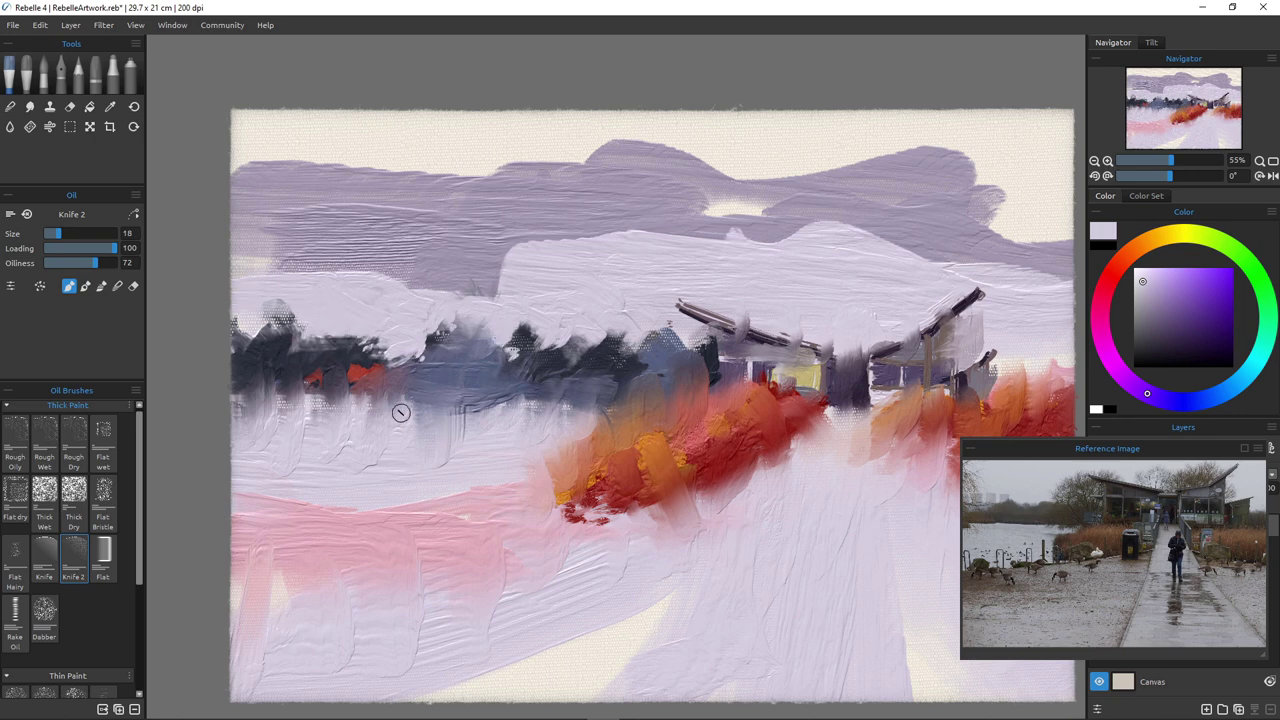
Paint a pale lavender waterline beneath the trees and a long pale edge from the left bush's base across the pink bank
scroll(405, 432, down, 5)
scroll(405, 432, up, 1)
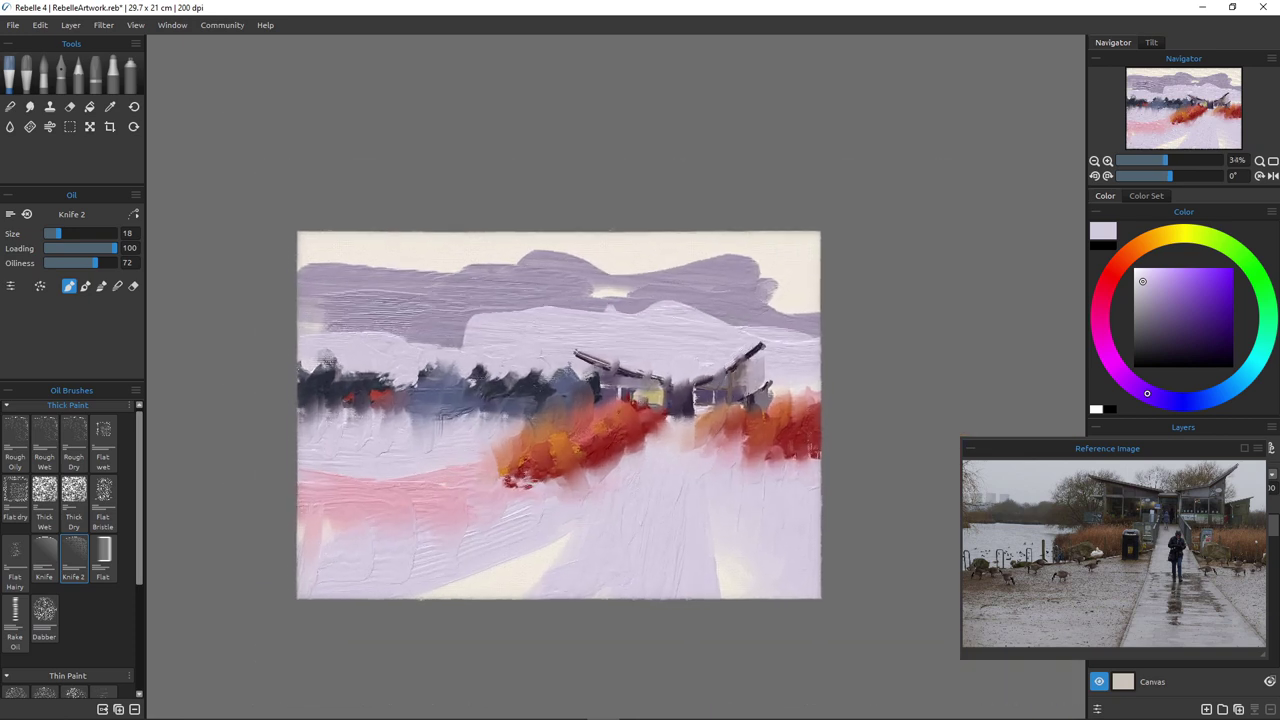
drag(403, 418, 493, 421)
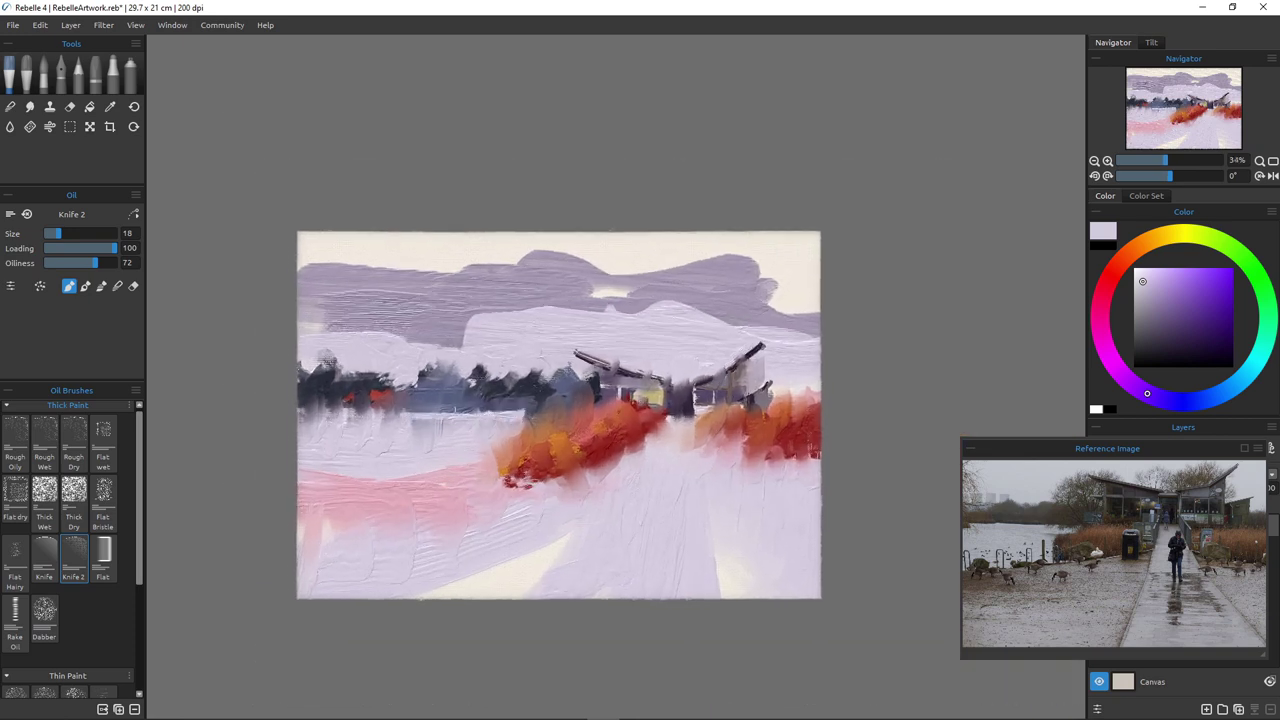
drag(349, 413, 320, 418)
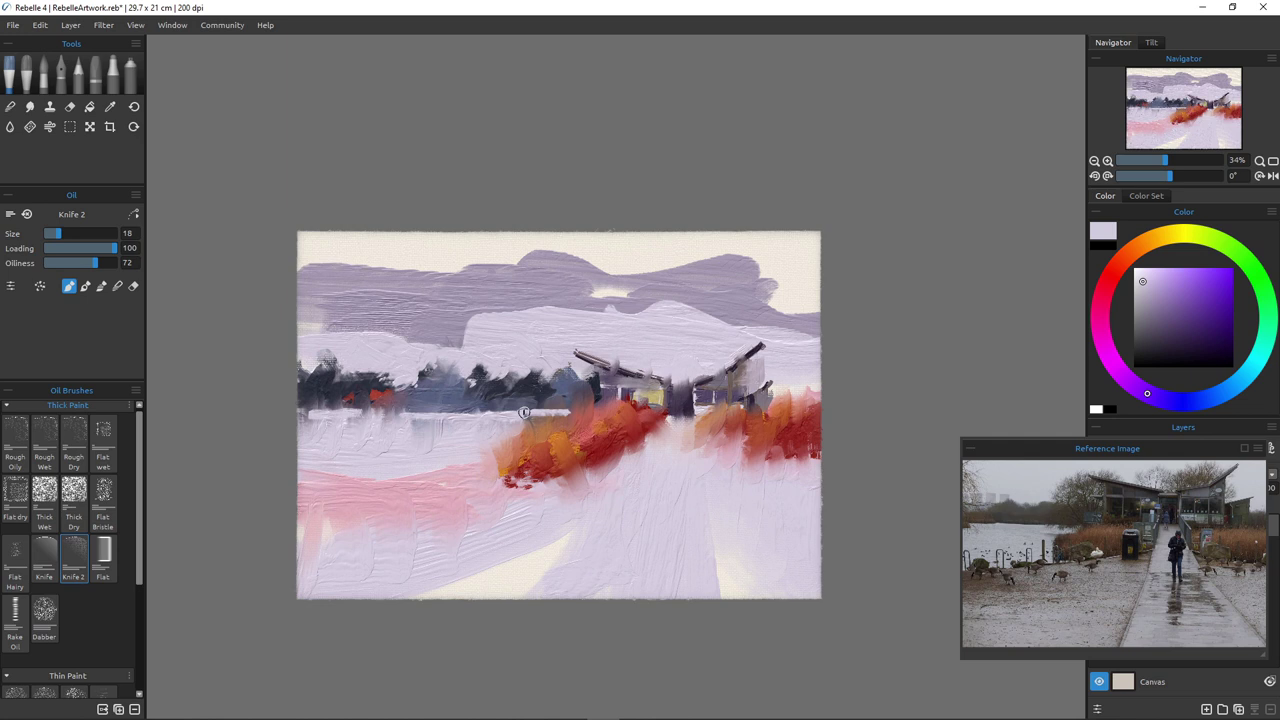
drag(611, 461, 350, 522)
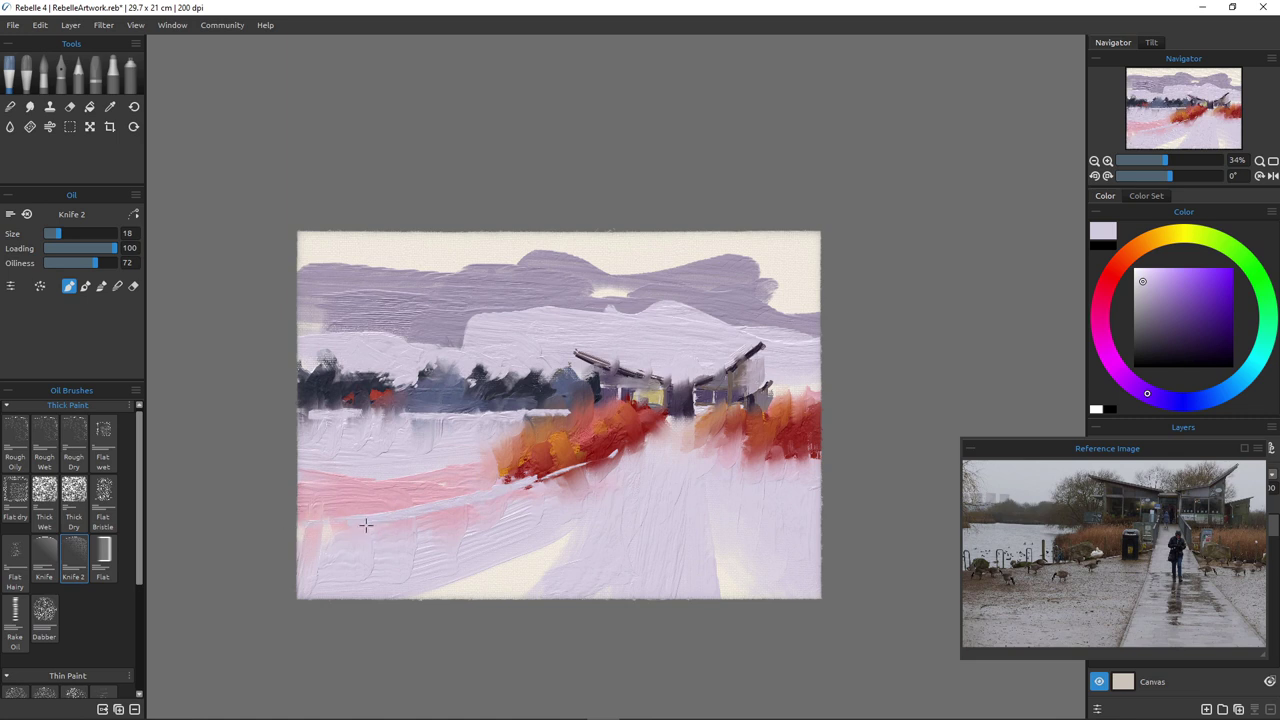
Paint muted grey-purple knife strokes across the left foreground at oiliness 19, enlarging the knife to size 30 for the broader strokes
click(1147, 323)
mouse_move(301, 534)
mouse_down()
mouse_move(403, 536)
mouse_move(329, 525)
mouse_move(492, 512)
mouse_move(387, 550)
mouse_move(301, 556)
mouse_move(375, 565)
mouse_up()
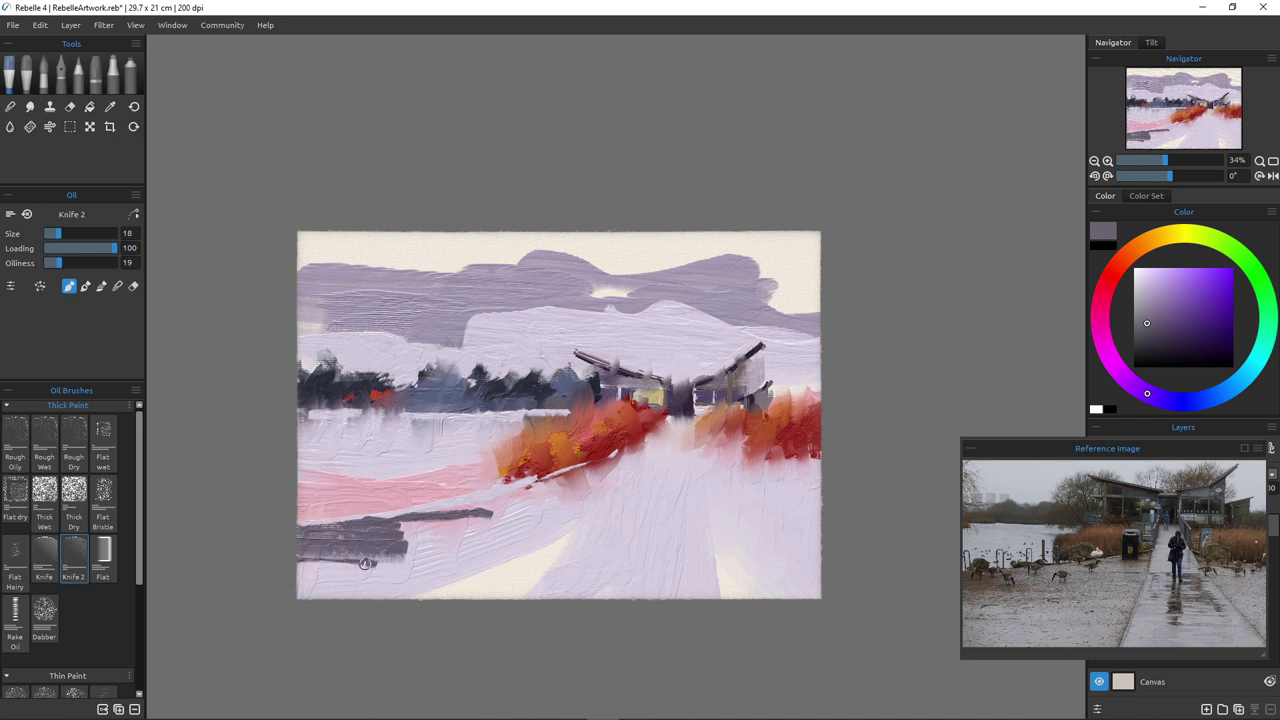
drag(296, 568, 436, 572)
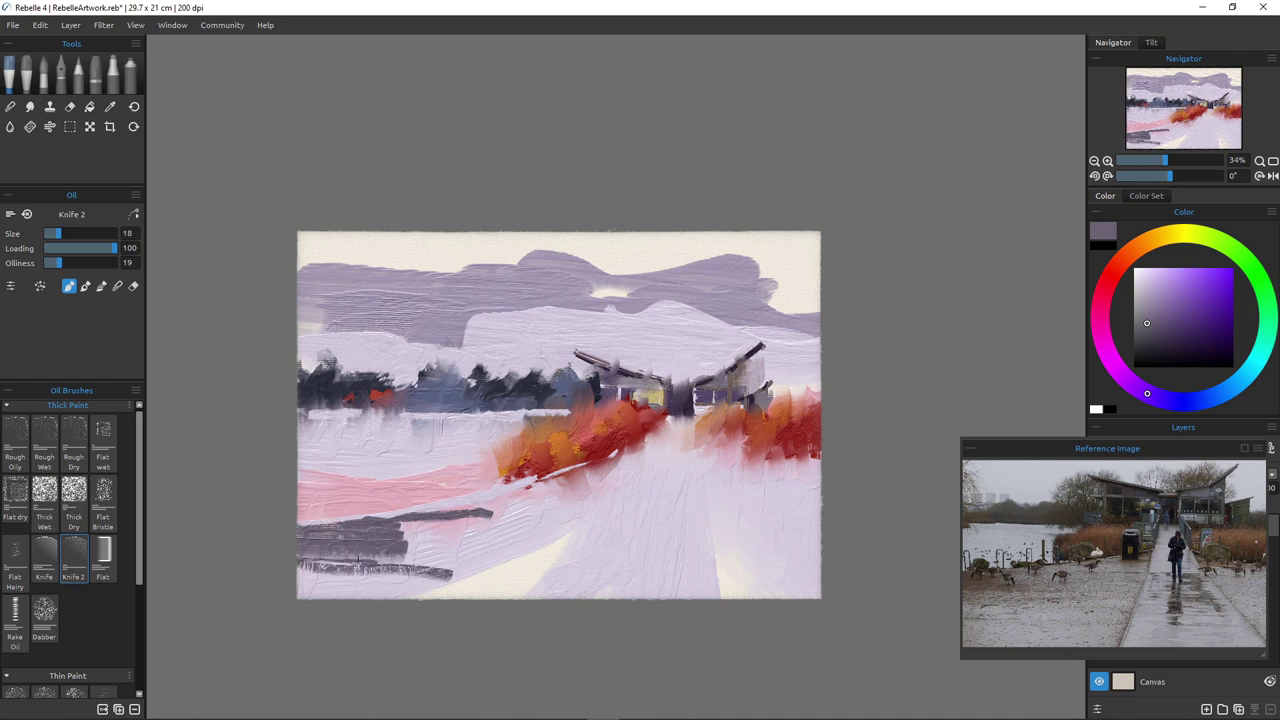
key(bracketright)
key(bracketright)
mouse_move(300, 582)
mouse_down()
mouse_move(410, 584)
mouse_move(398, 530)
mouse_move(582, 515)
mouse_move(450, 520)
mouse_up()
mouse_move(574, 535)
mouse_down()
mouse_move(390, 539)
mouse_move(562, 558)
mouse_move(498, 558)
mouse_up()
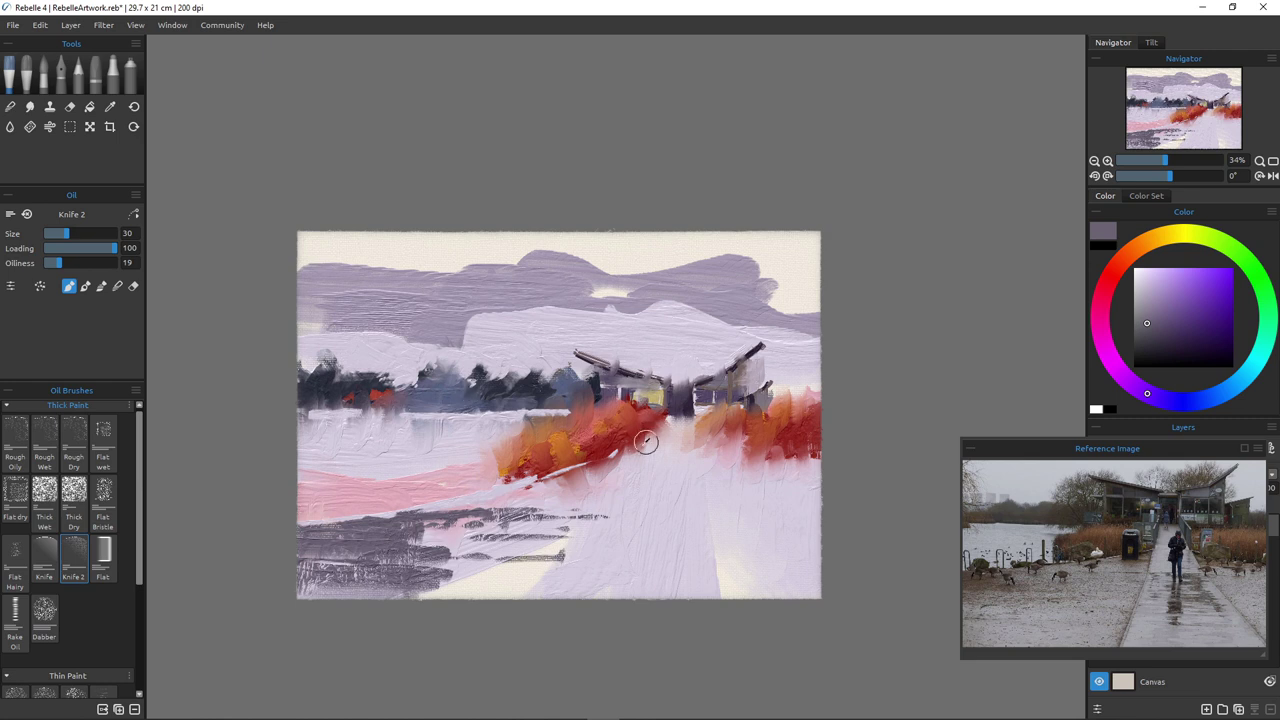
Paint both converging edges of the path in grey-purple at size 14, from the building's entrance down to the canvas's lower edge
key(bracketleft)
key(bracketleft)
key(bracketleft)
drag(653, 425, 628, 487)
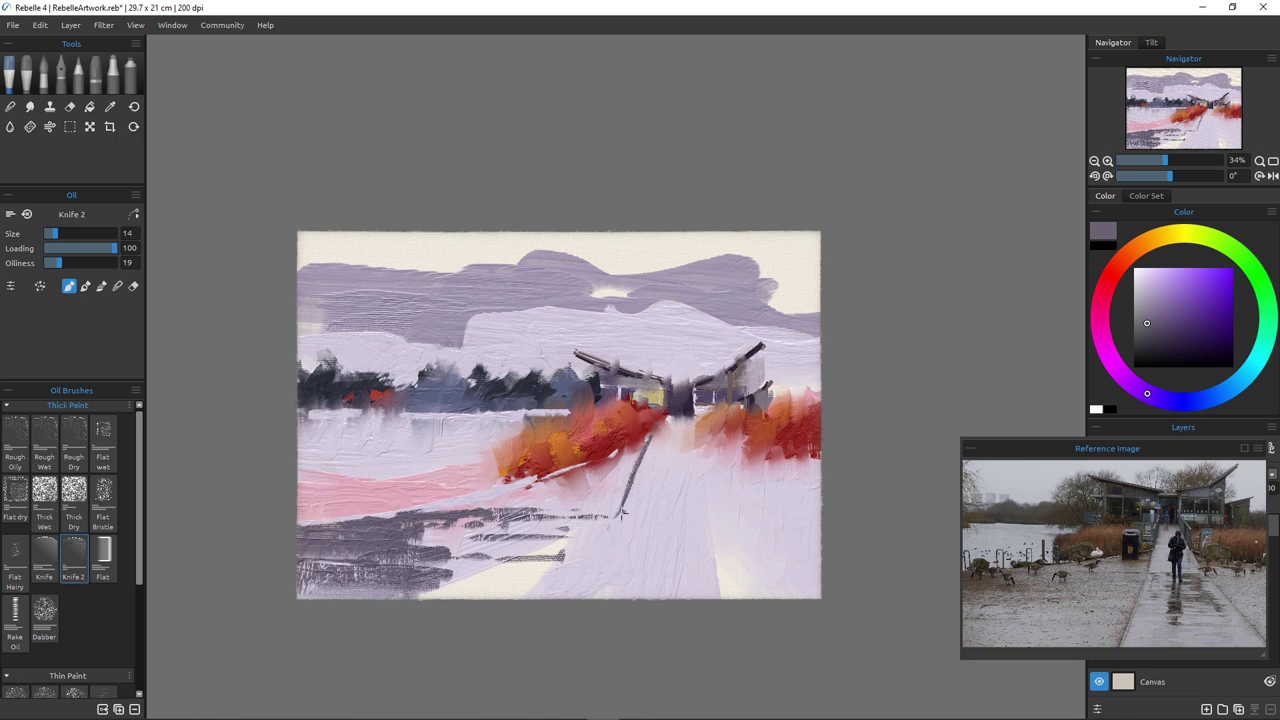
drag(620, 512, 603, 556)
drag(618, 513, 573, 594)
drag(697, 465, 708, 520)
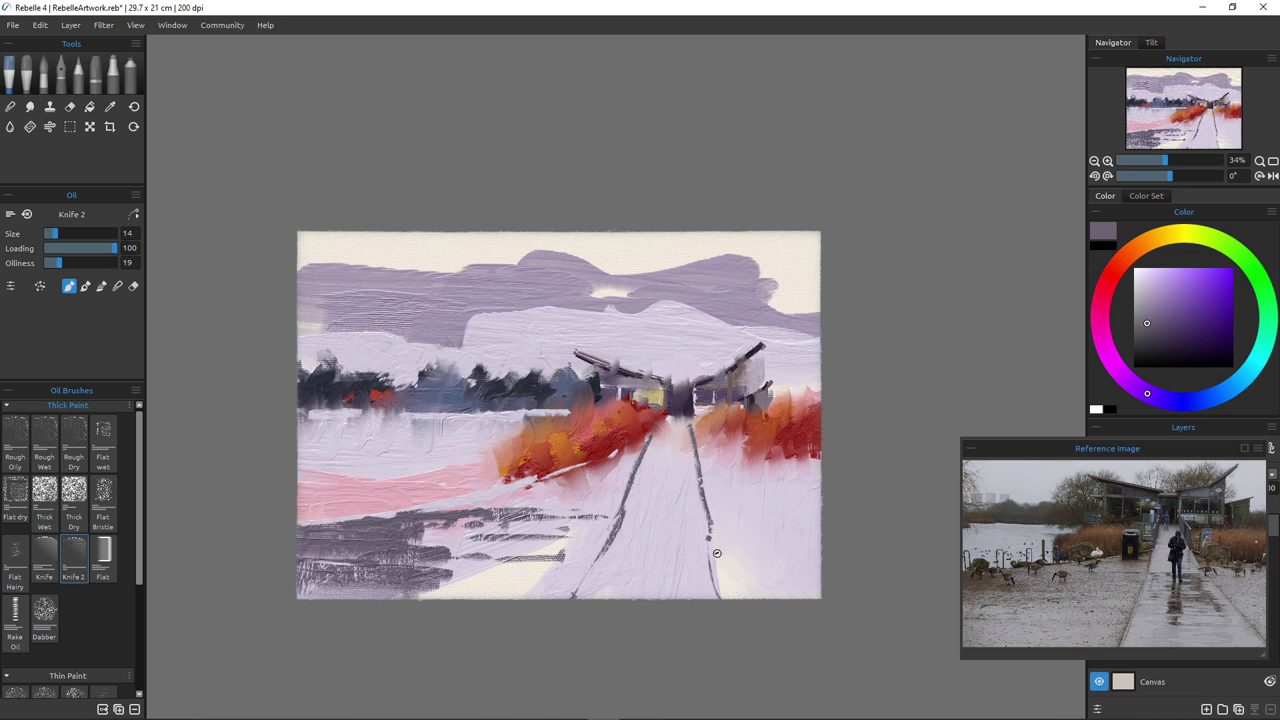
drag(706, 510, 732, 588)
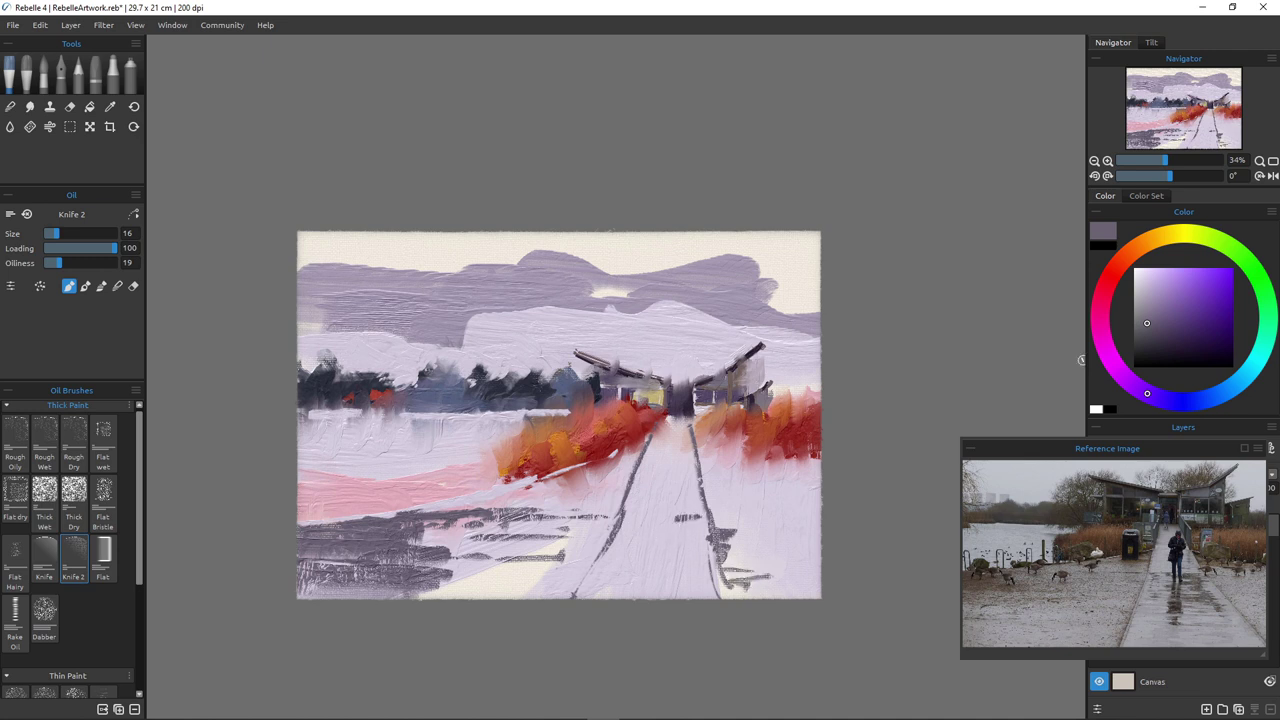
Shift the hue to a warm grey and paint broken horizontal strokes across the lower path and along its left edge at size 16
click(1102, 298)
drag(658, 514, 702, 519)
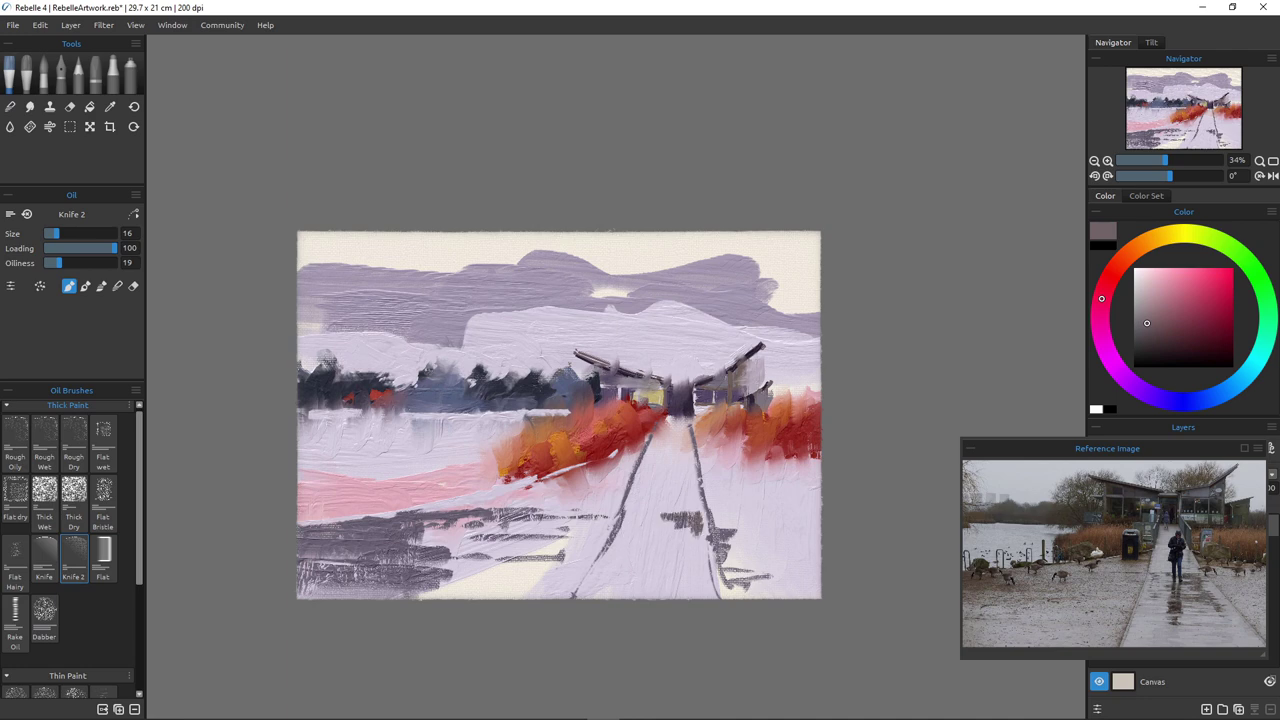
scroll(718, 428, up, 5)
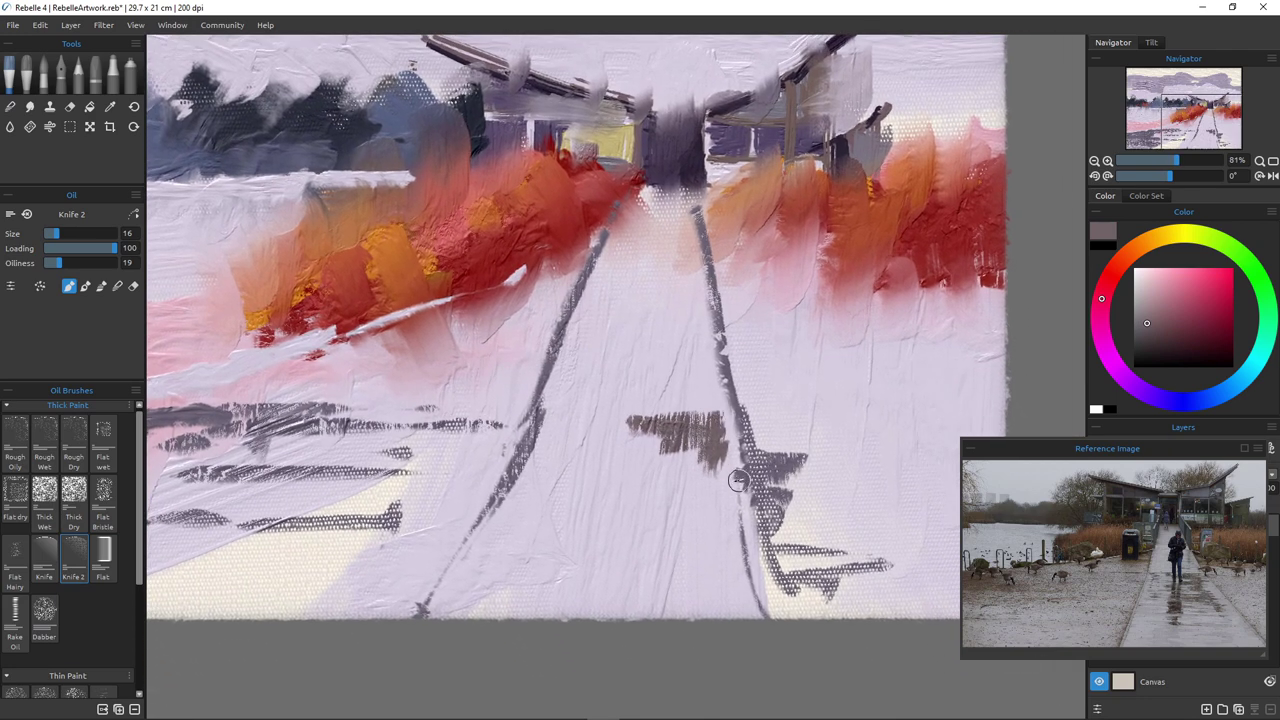
mouse_move(706, 464)
mouse_down()
mouse_move(653, 472)
mouse_move(708, 480)
mouse_move(693, 491)
mouse_move(742, 518)
mouse_move(705, 533)
mouse_move(736, 534)
mouse_up()
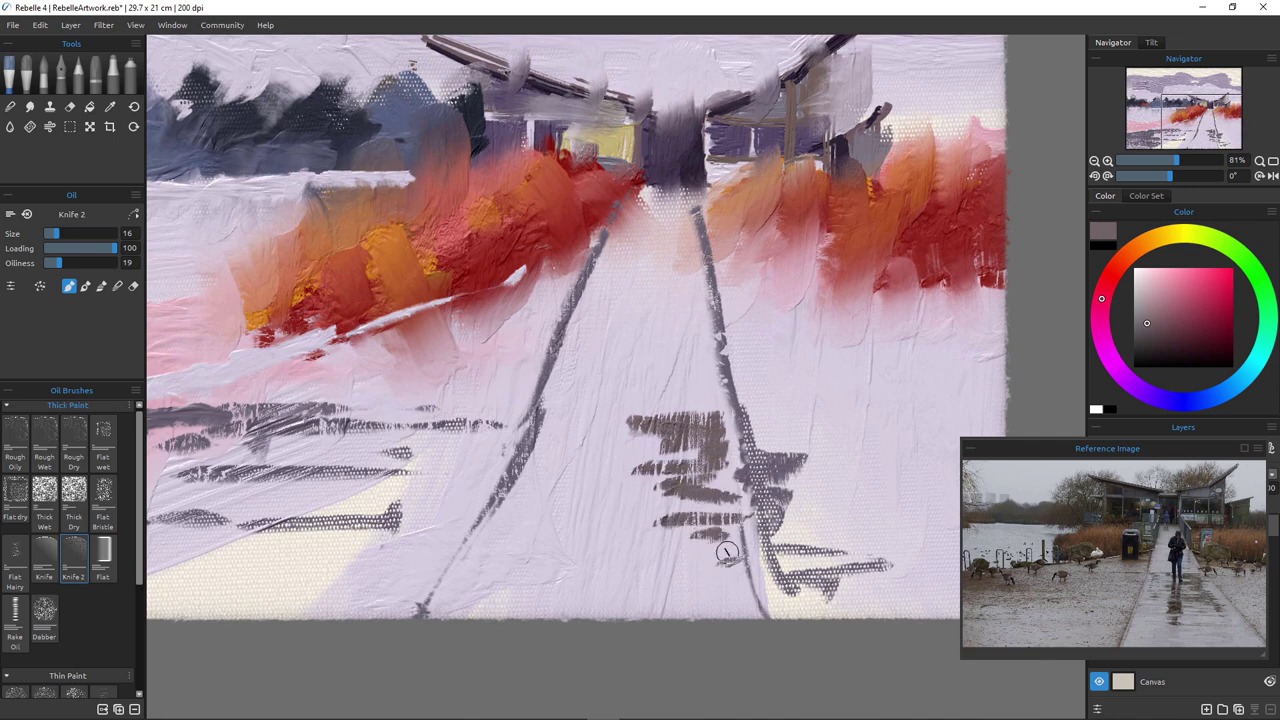
mouse_move(628, 418)
mouse_down()
mouse_move(538, 422)
mouse_move(580, 437)
mouse_move(533, 450)
mouse_up()
mouse_move(614, 462)
mouse_down()
mouse_move(527, 466)
mouse_move(616, 479)
mouse_move(525, 488)
mouse_move(580, 495)
mouse_move(532, 503)
mouse_up()
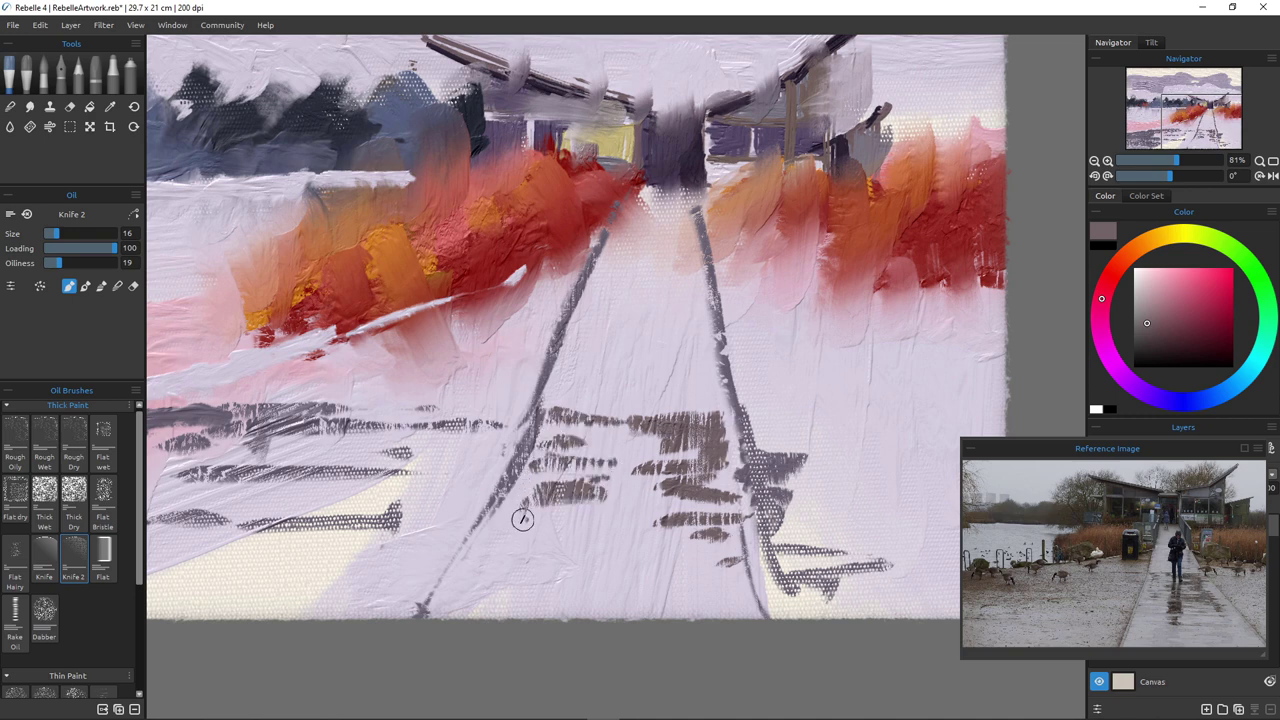
mouse_move(654, 512)
mouse_down()
mouse_move(496, 521)
mouse_move(482, 498)
mouse_move(430, 568)
mouse_up()
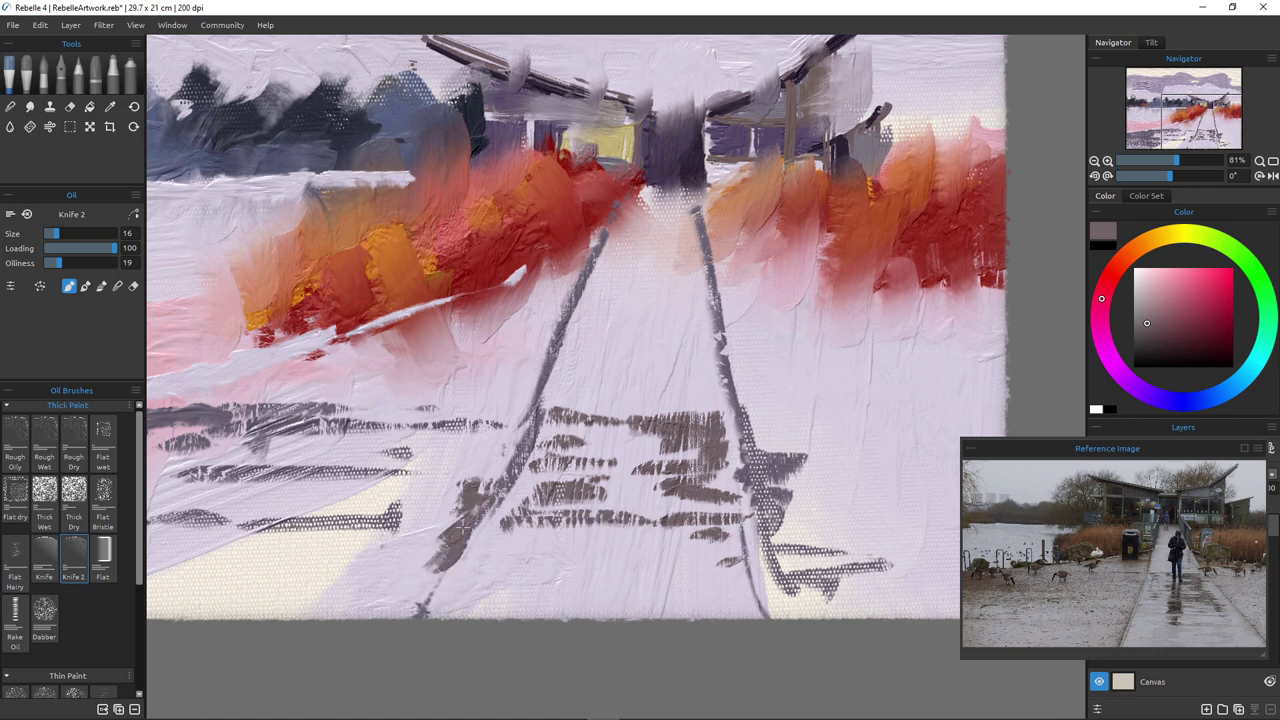
mouse_move(463, 526)
mouse_down()
mouse_move(437, 572)
mouse_move(382, 571)
mouse_move(412, 607)
mouse_move(368, 608)
mouse_up()
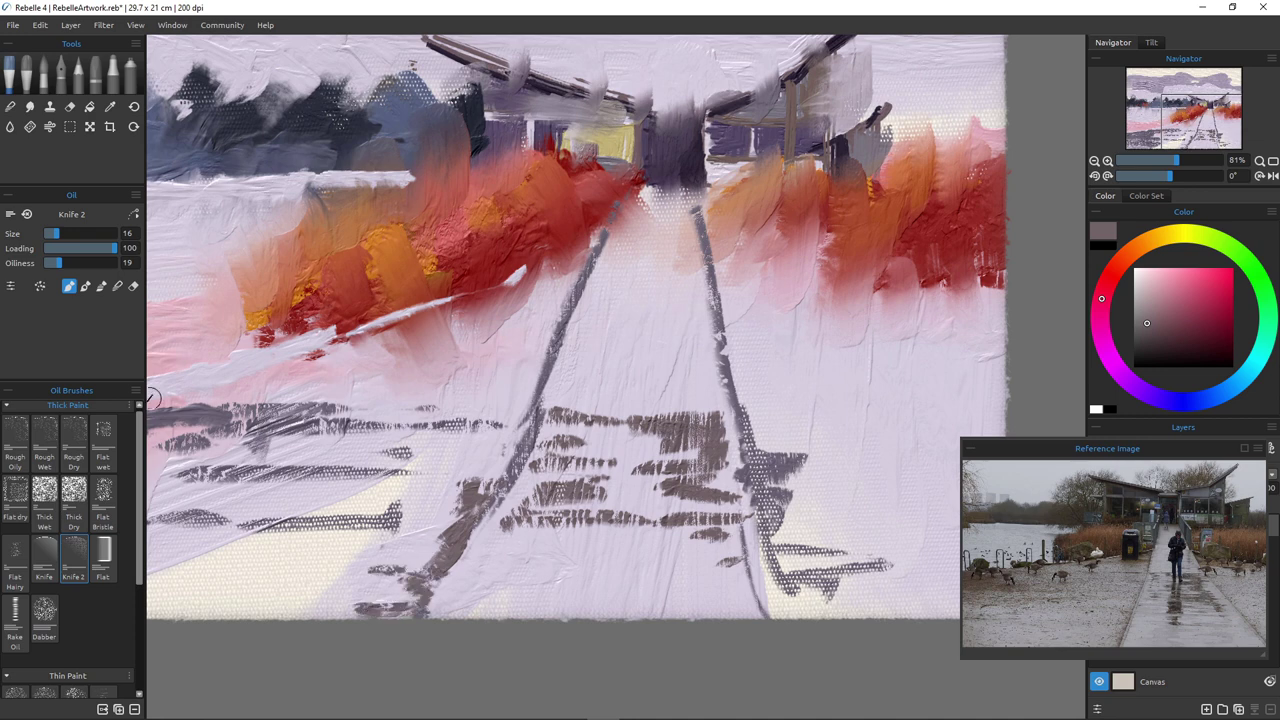
Blend the grey strokes left of the path into the pale ground with the knife in blend mode at size 45
click(117, 286)
key(])
key(])
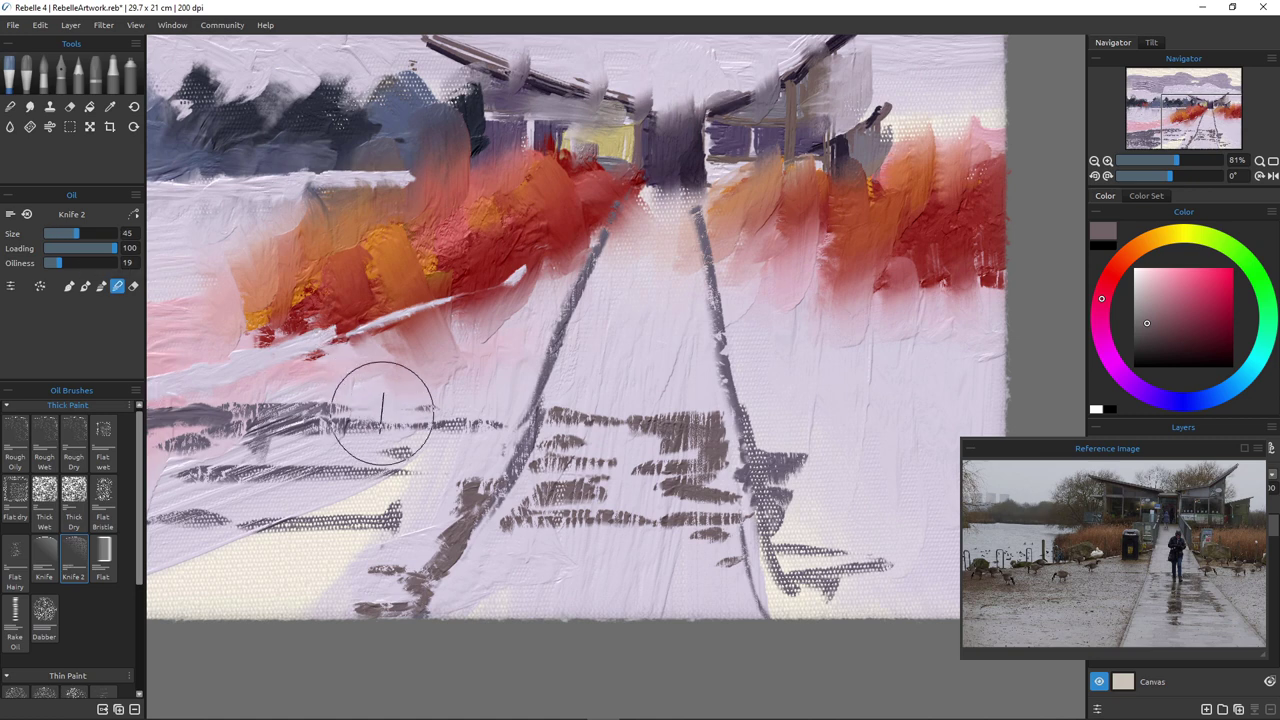
key([)
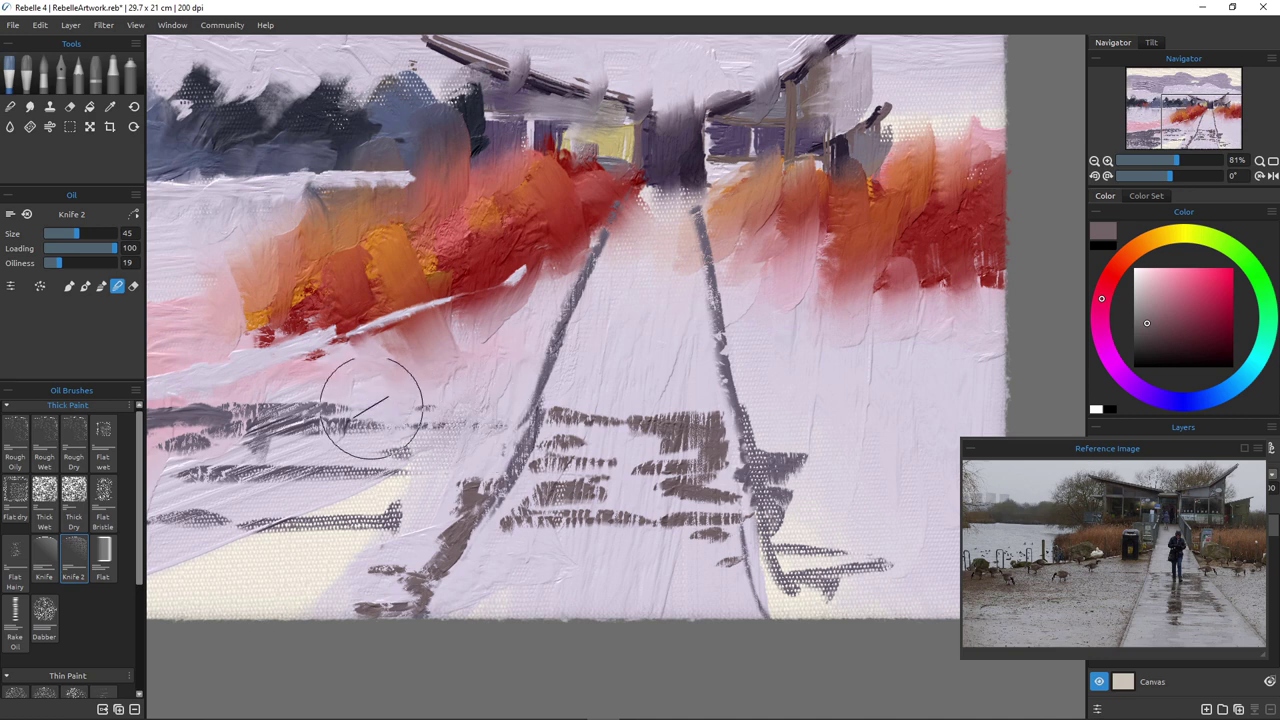
mouse_move(314, 434)
mouse_down()
mouse_move(316, 530)
mouse_move(344, 532)
mouse_move(364, 500)
mouse_up()
mouse_move(406, 543)
mouse_down()
mouse_move(434, 530)
mouse_move(386, 610)
mouse_up()
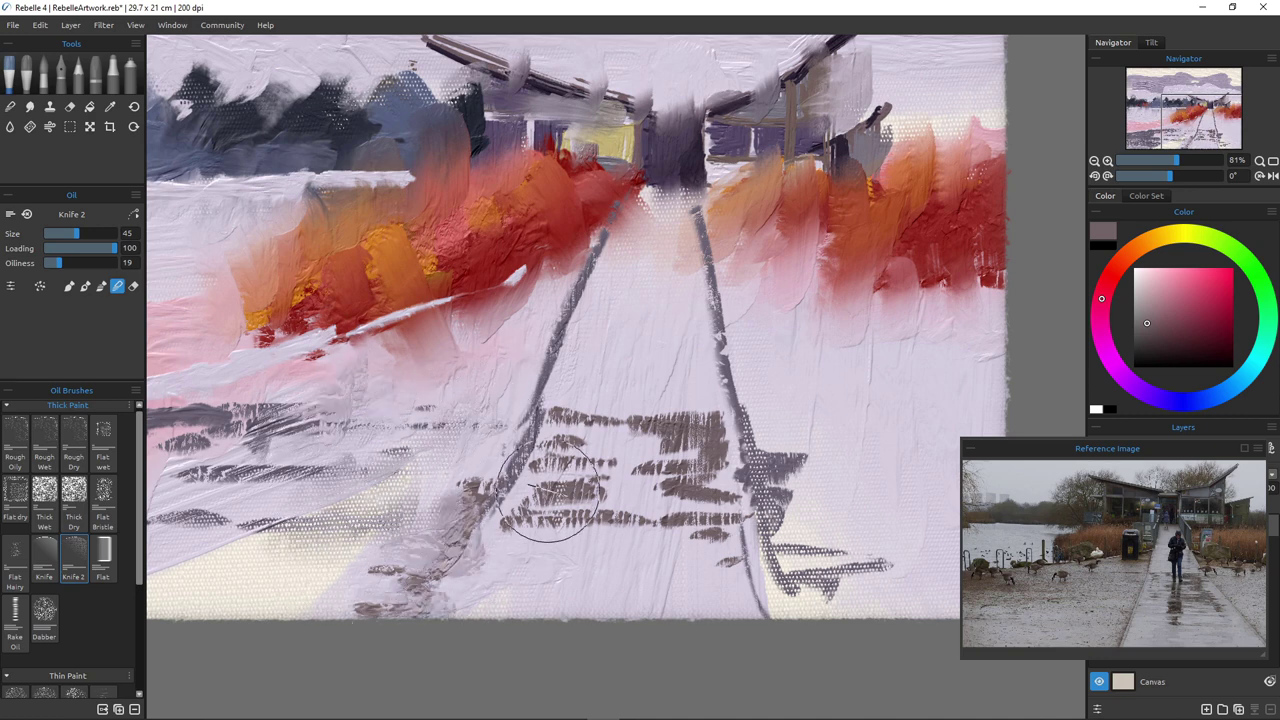
Blend the horizontal strokes on the path and the dark marks beside its right edge into the lavender ground
drag(549, 490, 565, 560)
drag(600, 465, 628, 540)
mouse_move(698, 512)
mouse_down()
mouse_move(730, 598)
mouse_move(783, 606)
mouse_up()
mouse_move(632, 381)
mouse_down()
mouse_move(648, 450)
mouse_move(605, 388)
mouse_move(604, 424)
mouse_move(610, 359)
mouse_move(593, 510)
mouse_up()
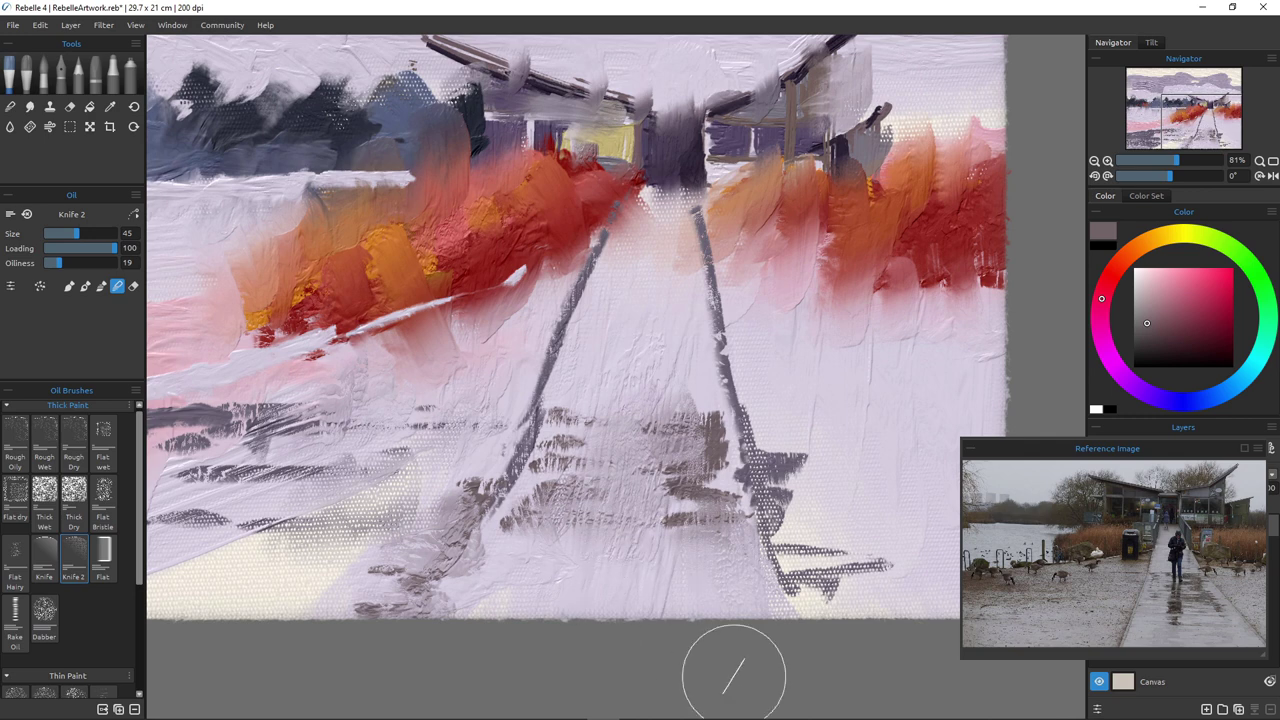
mouse_move(735, 398)
mouse_down()
mouse_move(755, 505)
mouse_move(780, 472)
mouse_move(800, 543)
mouse_move(909, 560)
mouse_move(812, 583)
mouse_move(792, 505)
mouse_move(768, 478)
mouse_move(856, 473)
mouse_move(872, 522)
mouse_up()
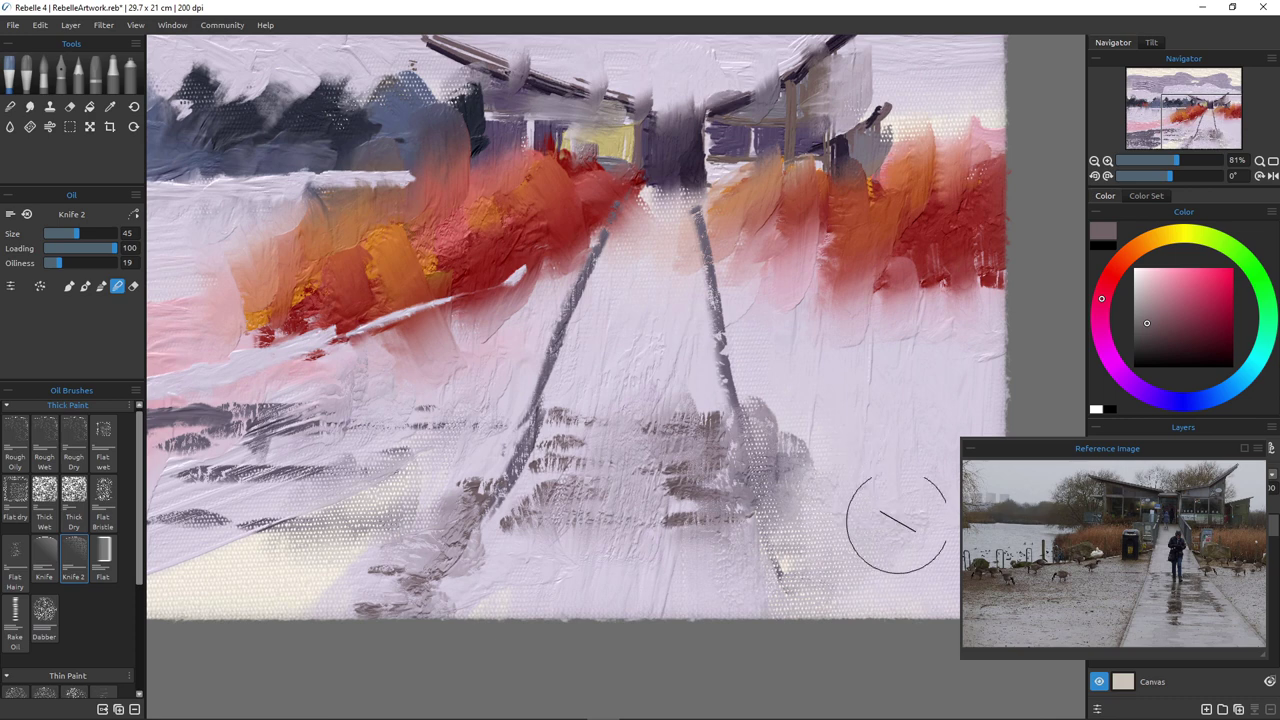
Drag the red and orange bases of both bushes softly into the ground on either side of the path
mouse_move(855, 346)
mouse_down()
mouse_move(880, 270)
mouse_move(948, 300)
mouse_move(971, 354)
mouse_move(816, 330)
mouse_move(780, 356)
mouse_up()
drag(748, 285, 751, 340)
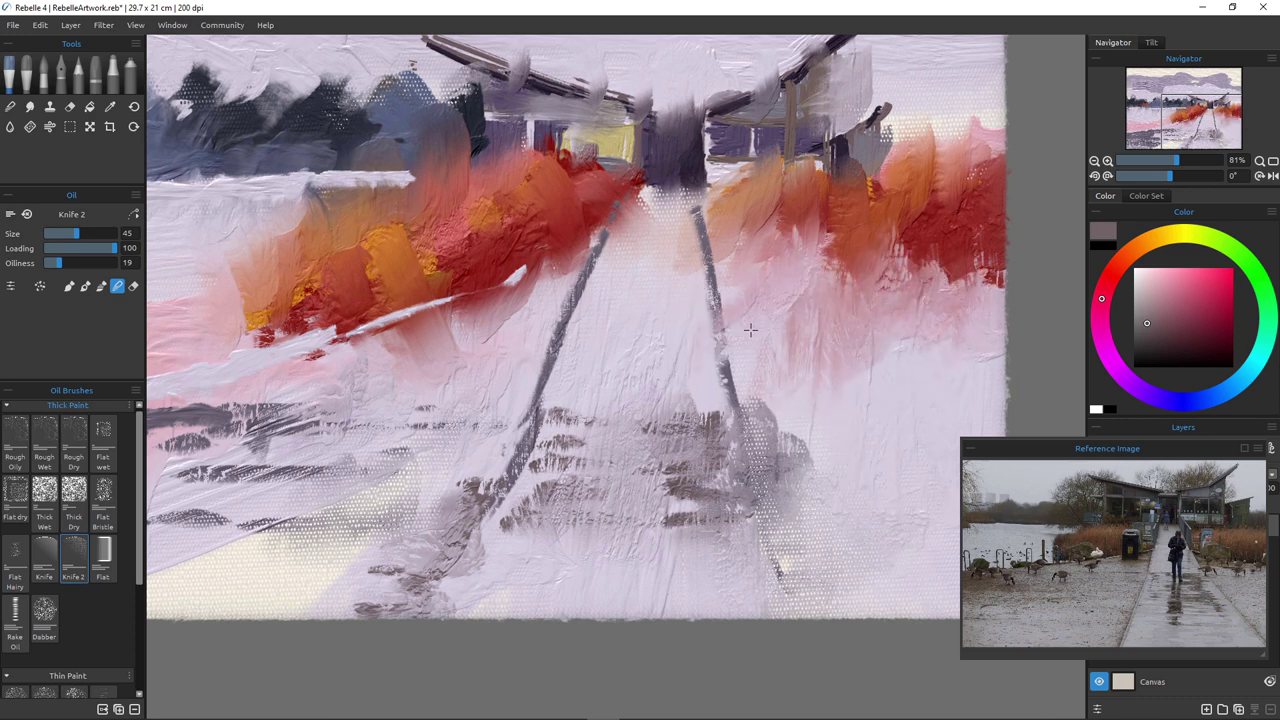
mouse_move(492, 316)
mouse_down()
mouse_move(486, 278)
mouse_move(534, 295)
mouse_move(578, 246)
mouse_move(546, 304)
mouse_up()
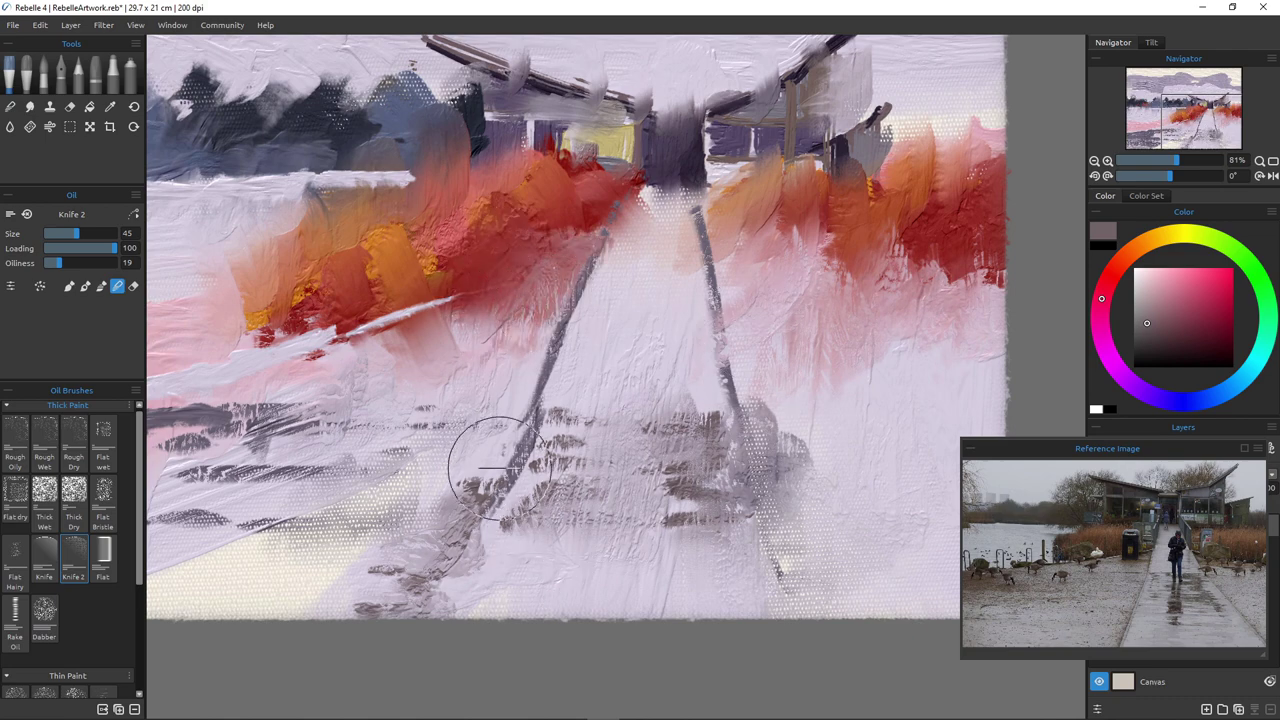
Blend the dark left foreground into the pink bank and unpainted corner, and soften the tops of the middle trees
scroll(548, 494, down, 7)
scroll(535, 492, up, 6)
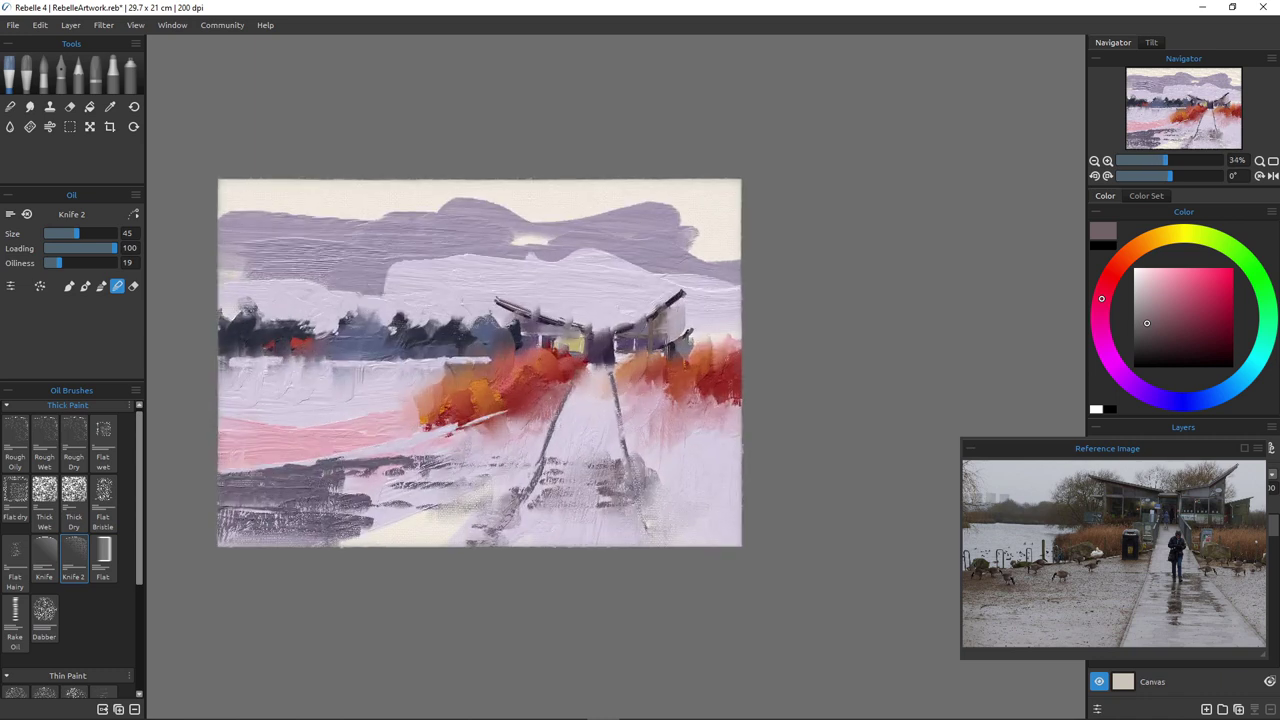
scroll(535, 492, down, 1)
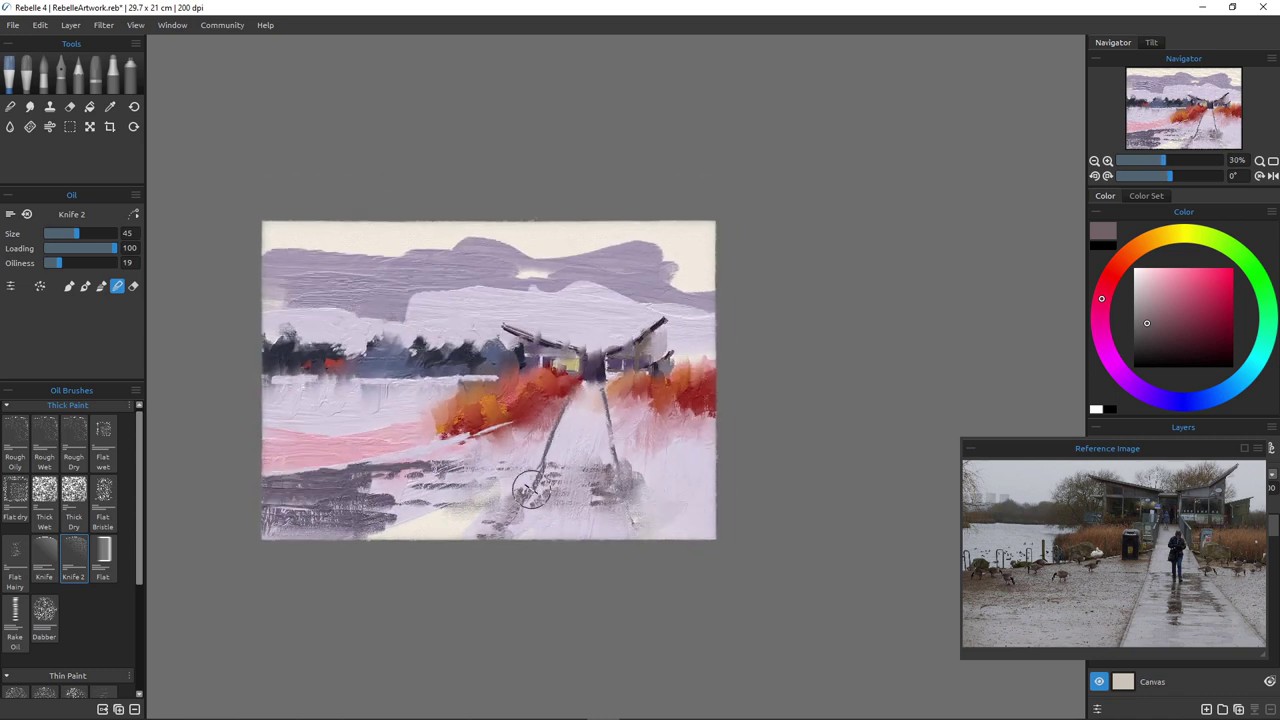
mouse_move(392, 515)
mouse_down()
mouse_move(301, 525)
mouse_move(463, 472)
mouse_move(467, 454)
mouse_up()
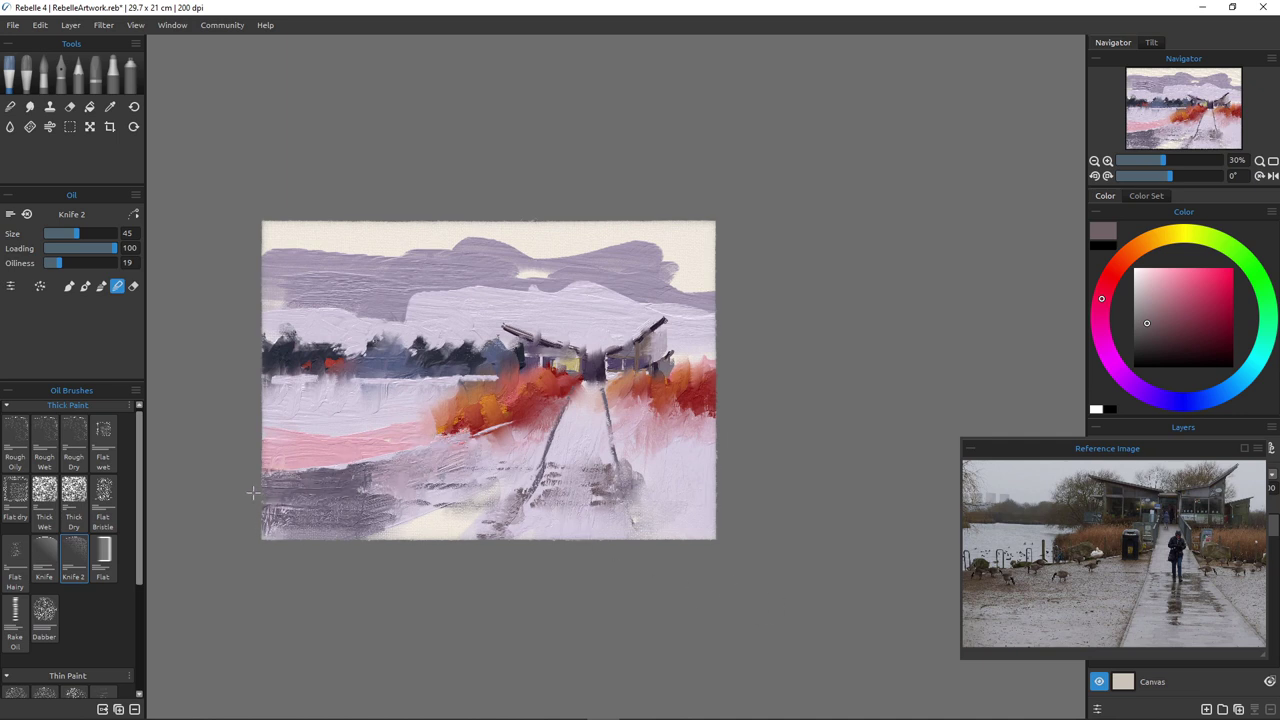
drag(296, 487, 294, 556)
drag(376, 484, 386, 542)
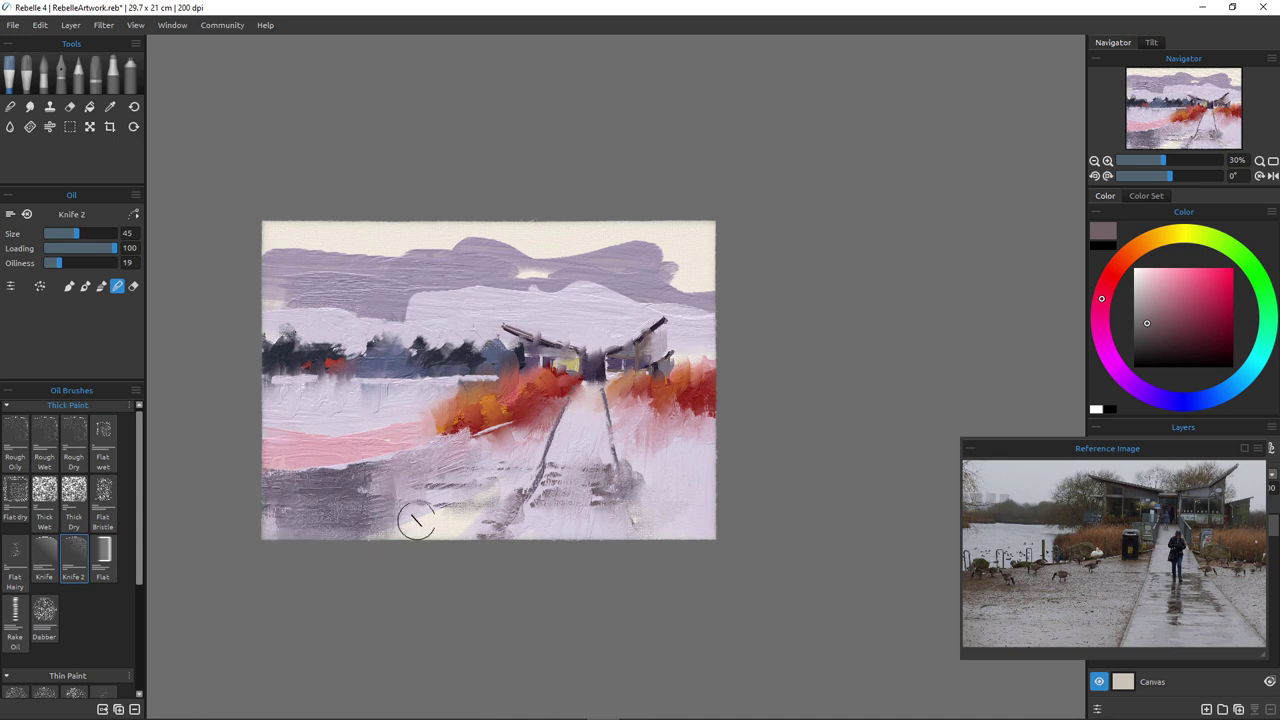
mouse_move(306, 506)
mouse_down()
mouse_move(322, 454)
mouse_move(330, 510)
mouse_move(287, 460)
mouse_move(293, 497)
mouse_up()
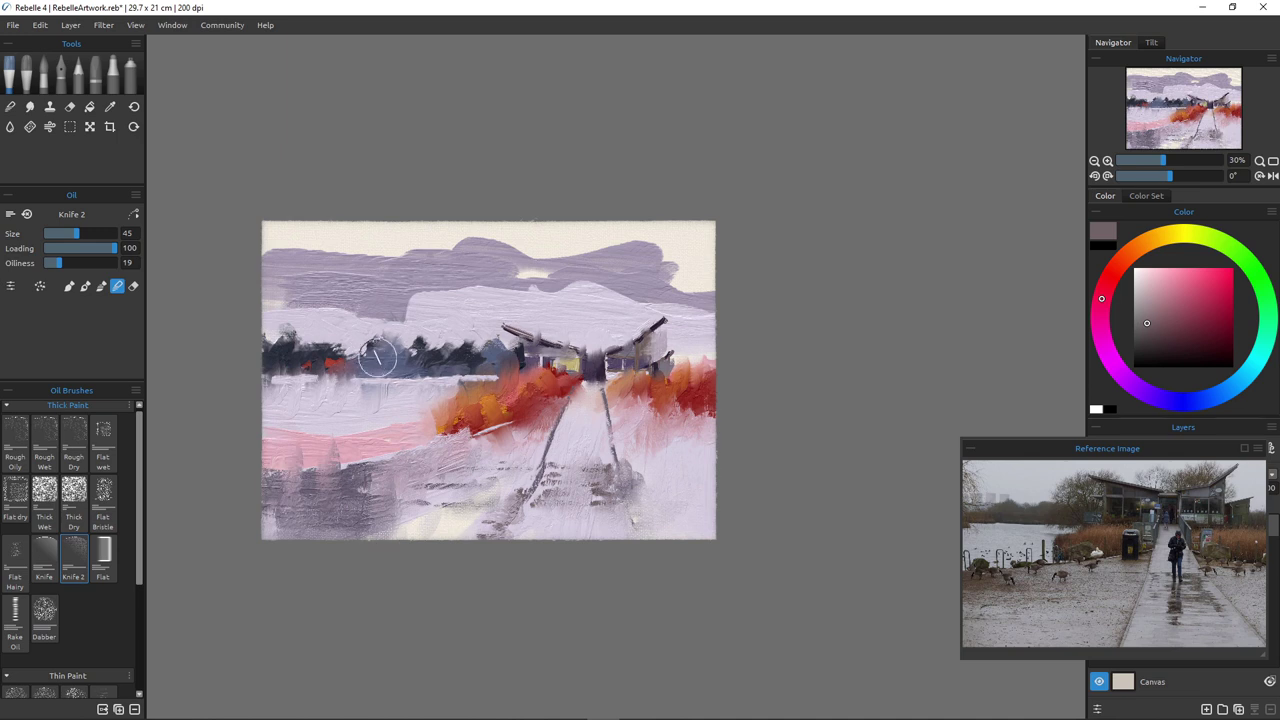
drag(406, 344, 490, 362)
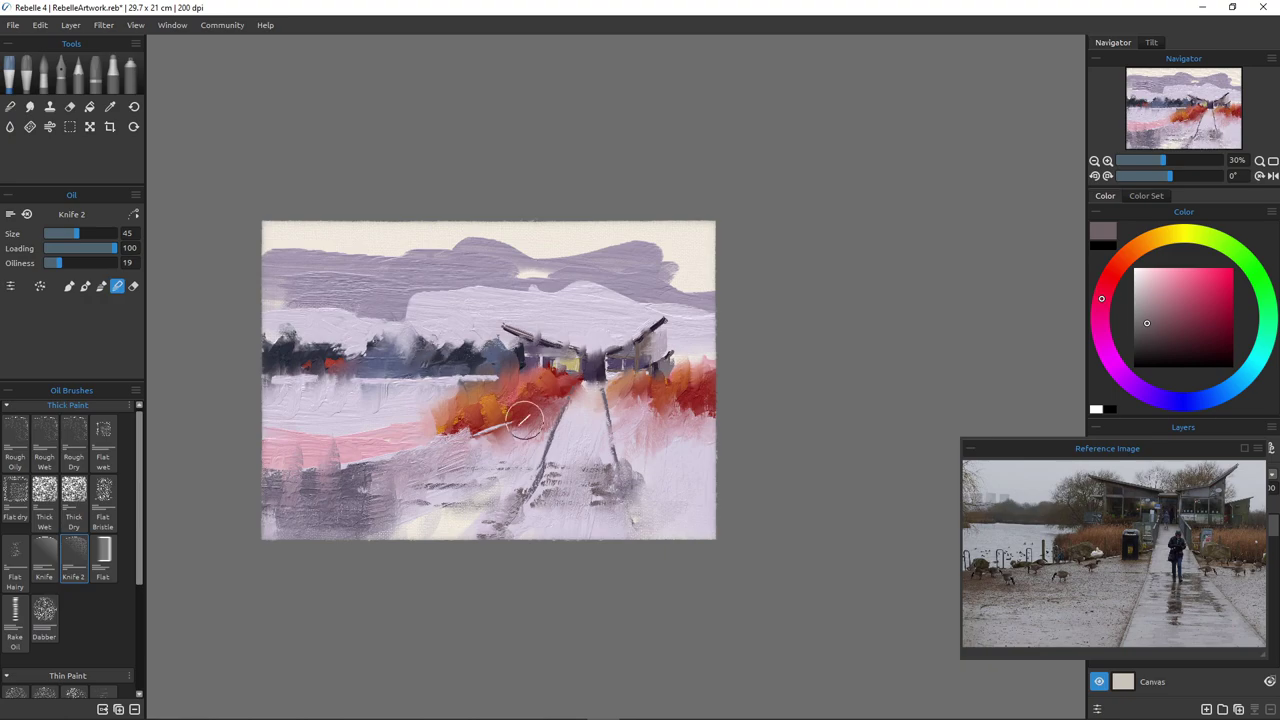
Examine the blended bushes, path and building up close and against the whole composition
scroll(488, 391, up, 5)
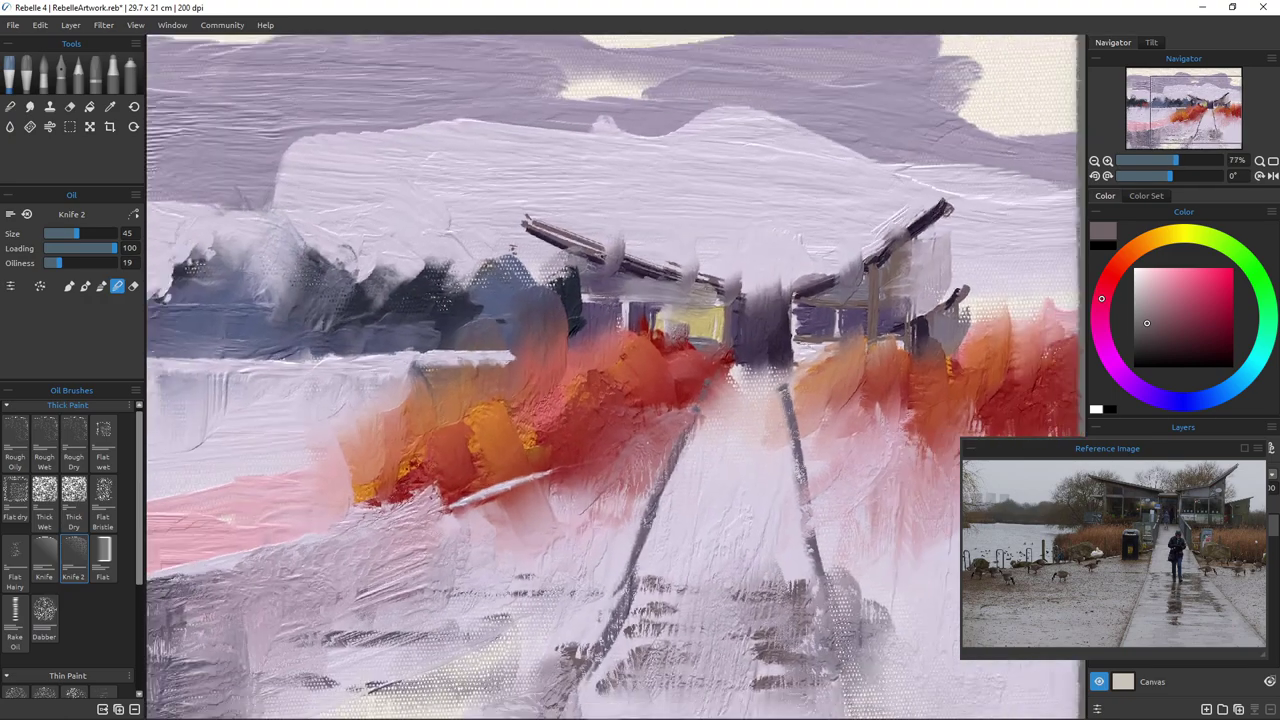
scroll(488, 391, down, 3)
drag(539, 421, 538, 371)
scroll(538, 371, up, 4)
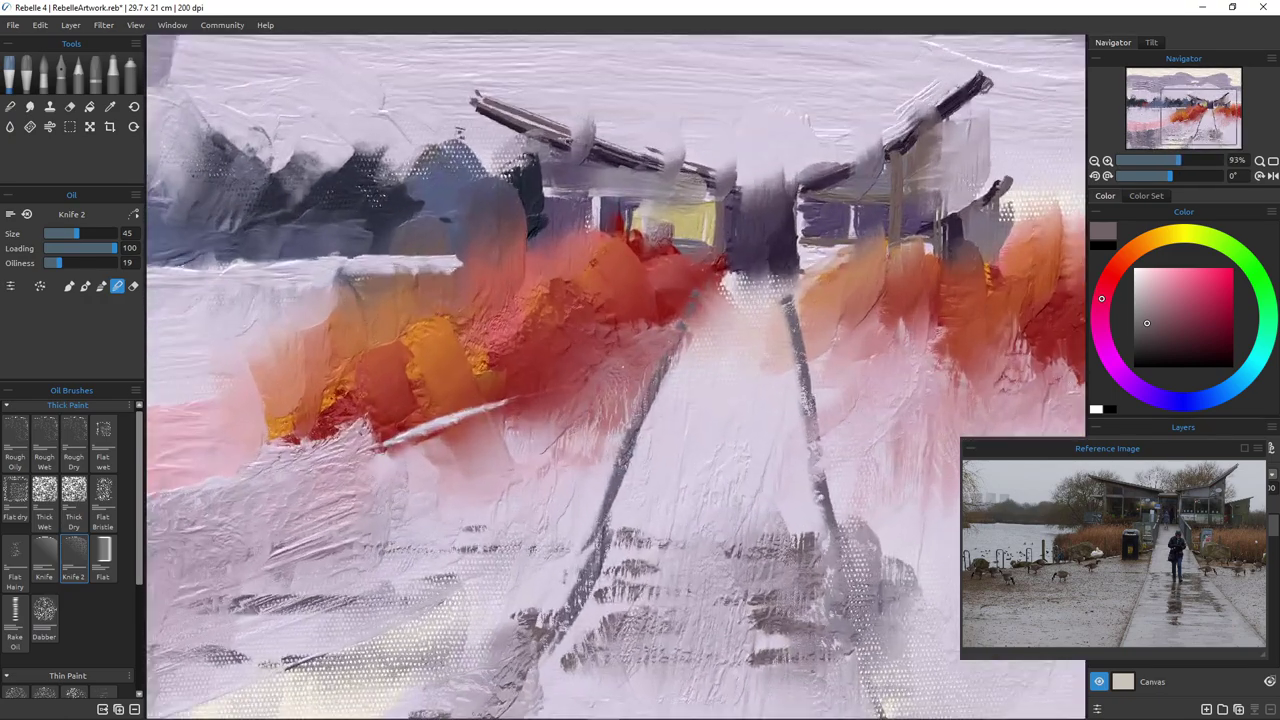
scroll(538, 371, down, 4)
scroll(540, 390, up, 2)
scroll(588, 395, down, 5)
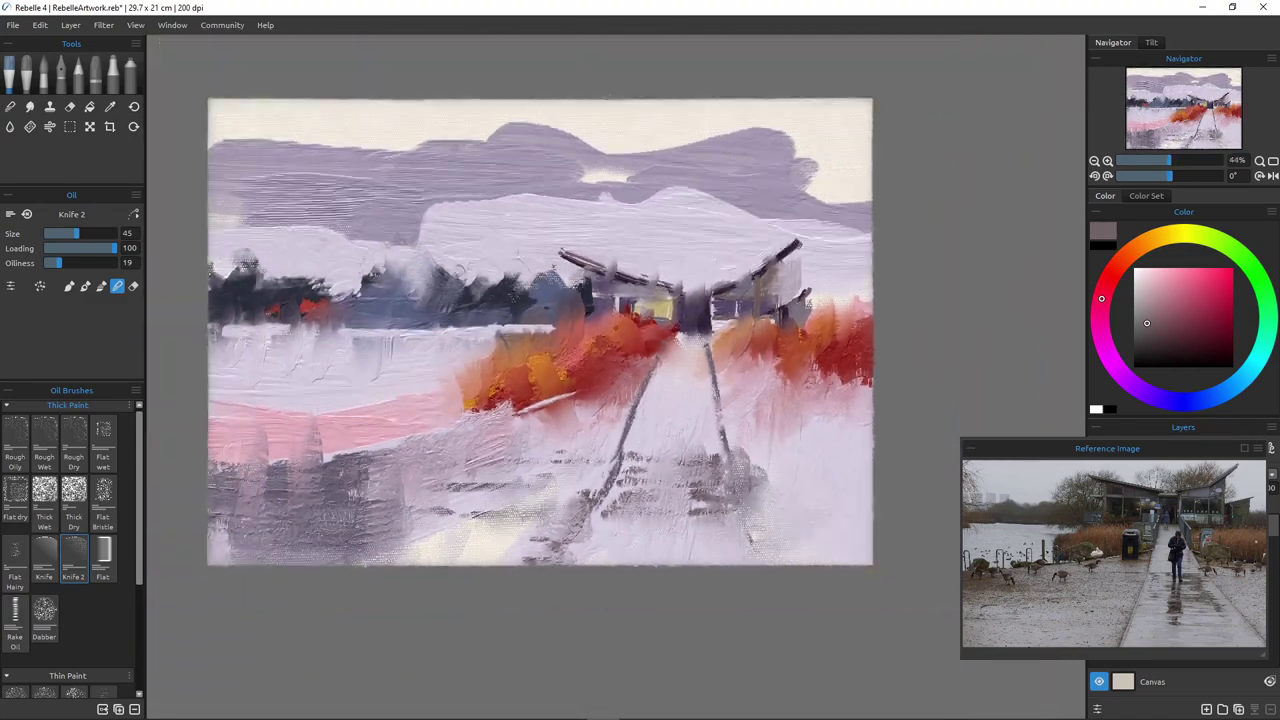
mouse_move(461, 380)
mouse_down()
mouse_move(571, 384)
mouse_move(547, 385)
mouse_up()
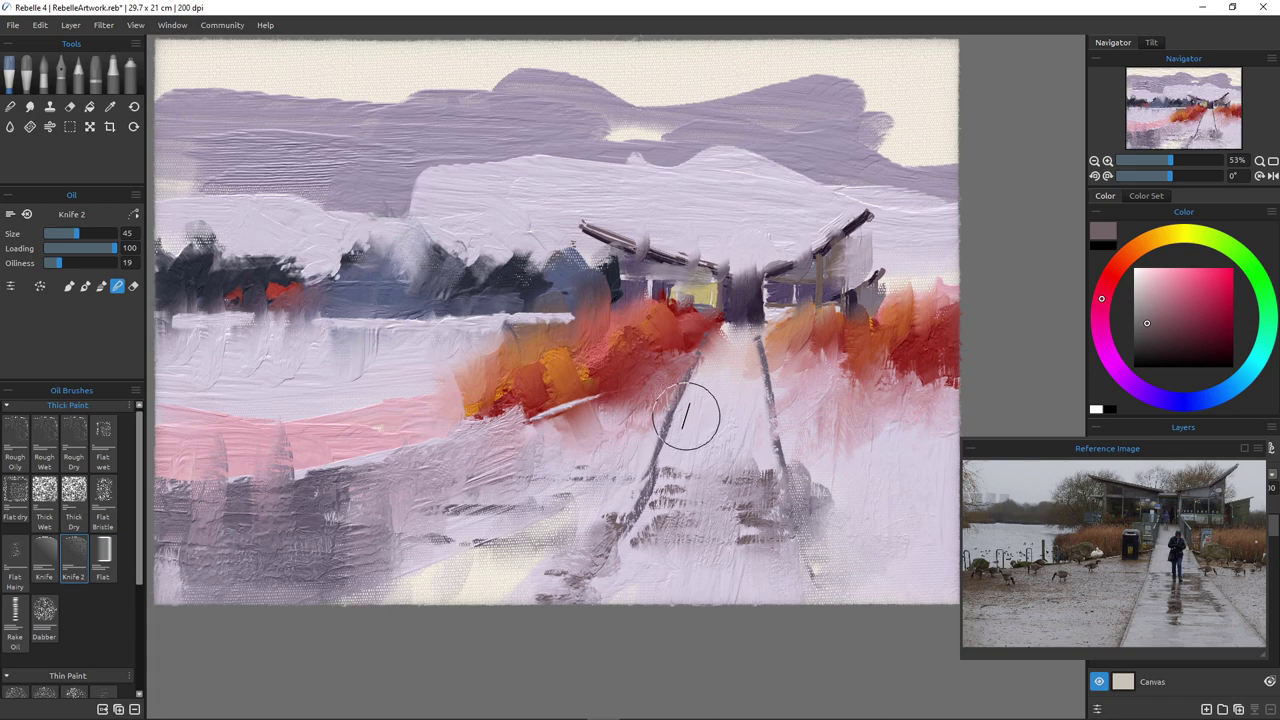
Paint the walking figure's head and coat on the path below the doorway in dark blue-grey with the size 10 Flat wet brush
click(103, 440)
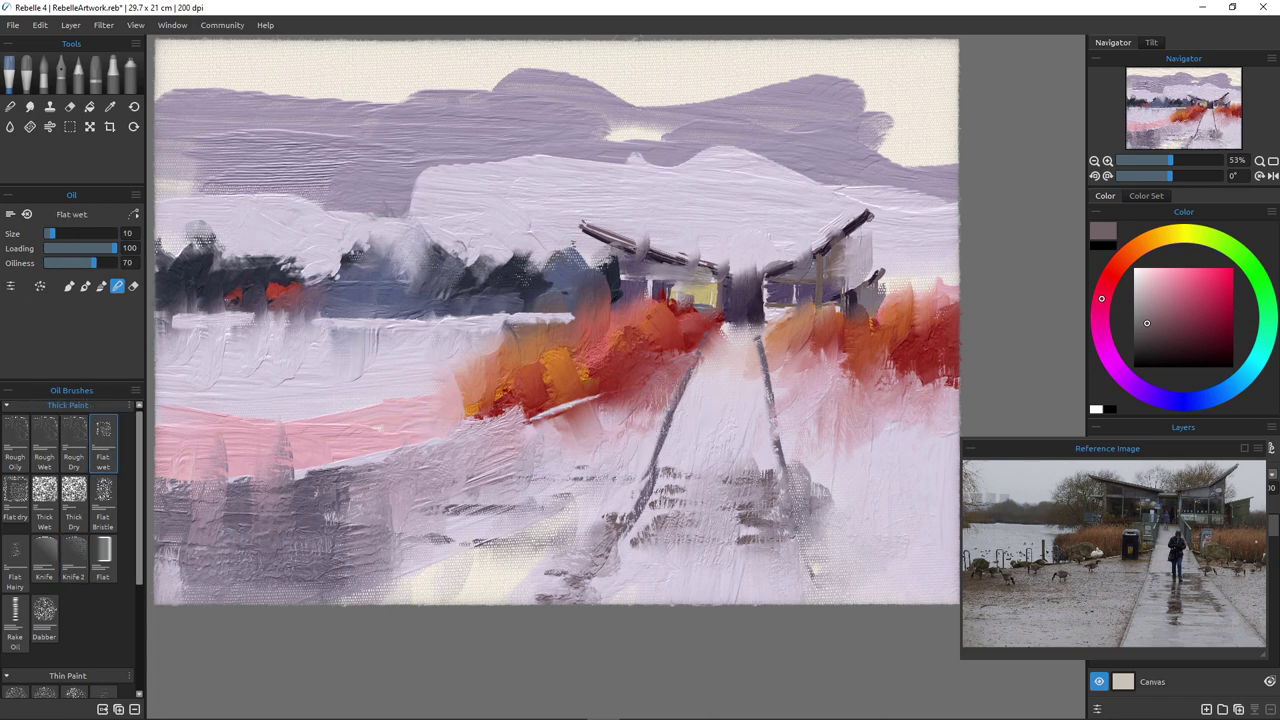
key(ctrl+plus)
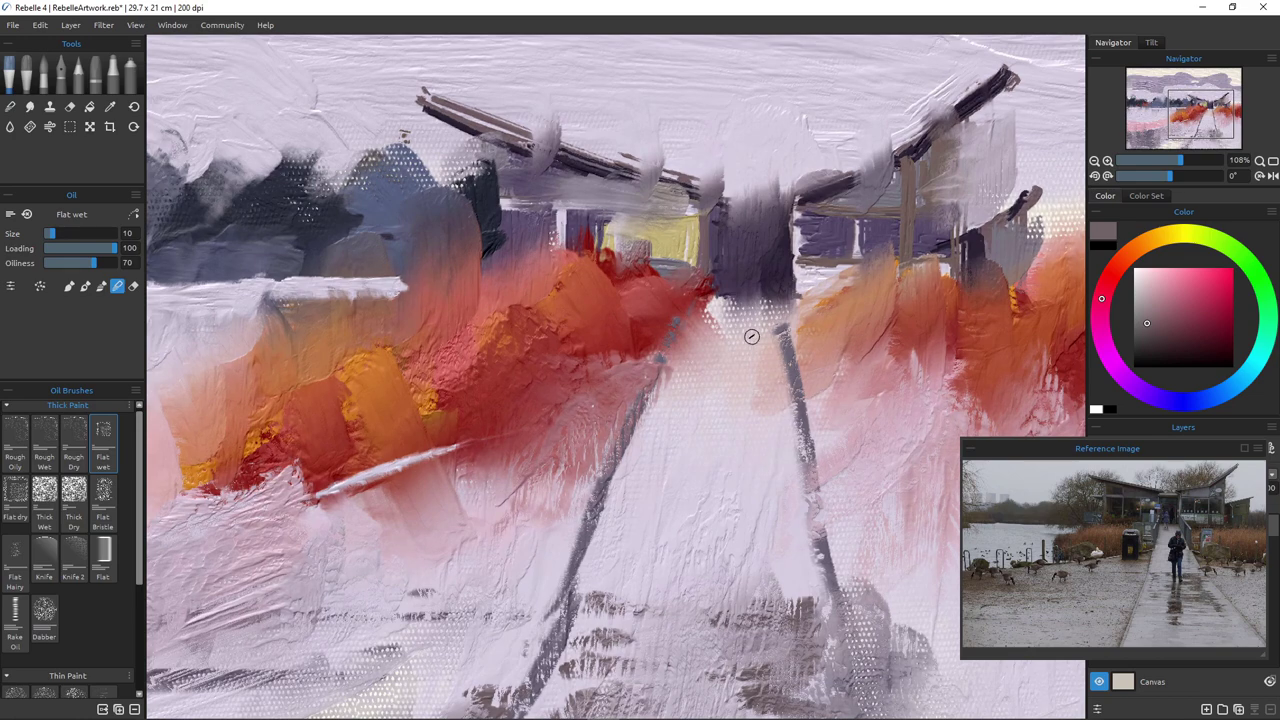
click(1079, 401)
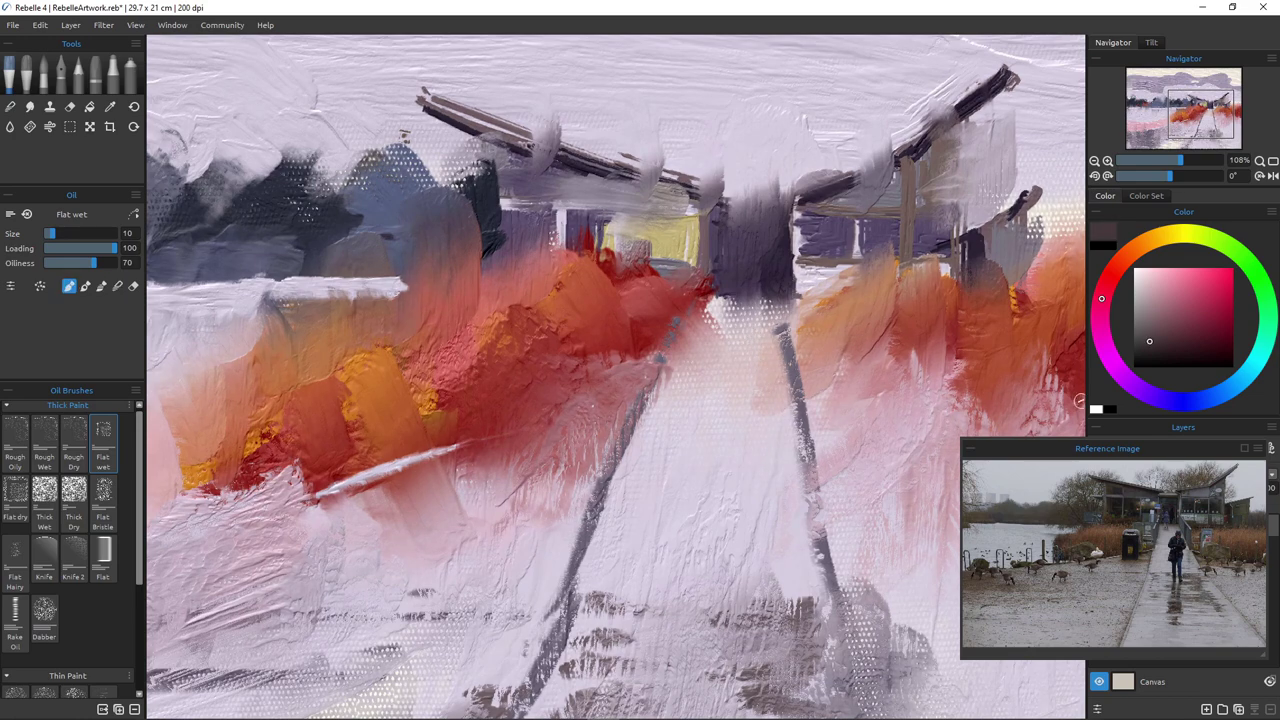
click(1079, 353)
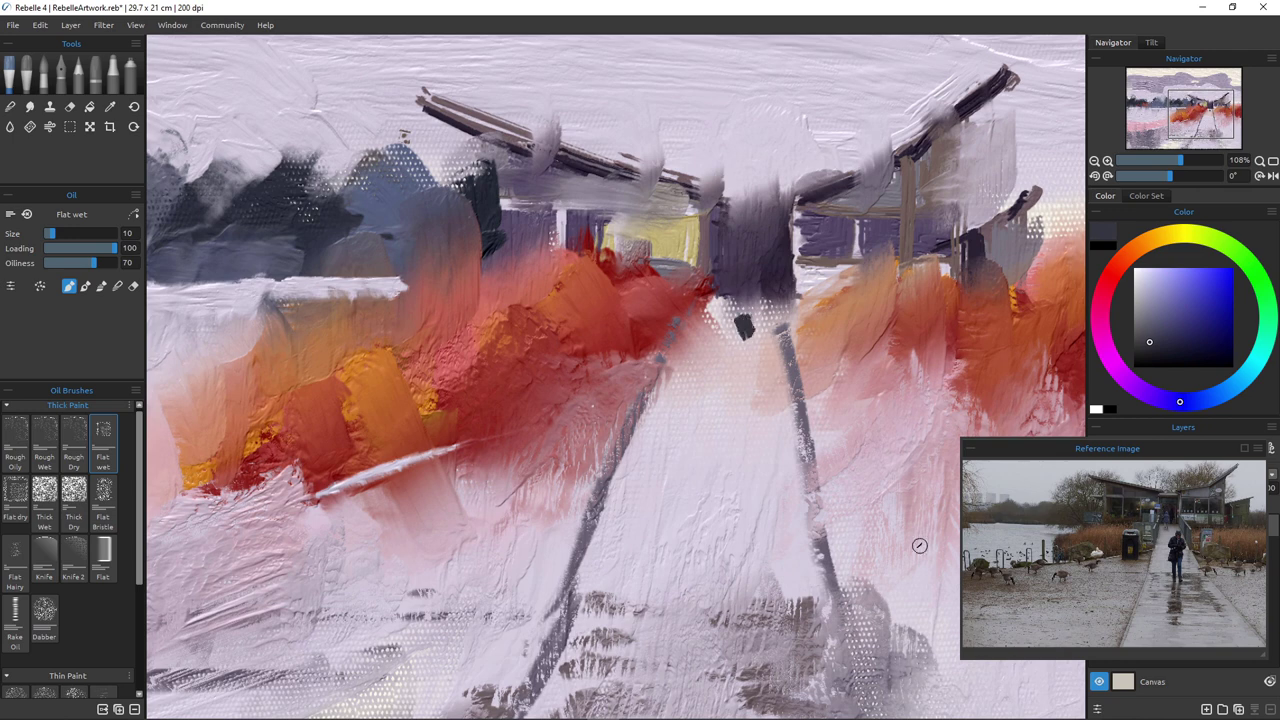
key(ctrl+z)
key(ctrl+z)
mouse_move(757, 322)
mouse_down()
mouse_move(740, 354)
mouse_move(760, 331)
mouse_move(752, 376)
mouse_move(752, 346)
mouse_move(736, 365)
mouse_move(754, 341)
mouse_move(782, 387)
mouse_move(767, 363)
mouse_move(769, 383)
mouse_move(740, 400)
mouse_up()
click(1161, 334)
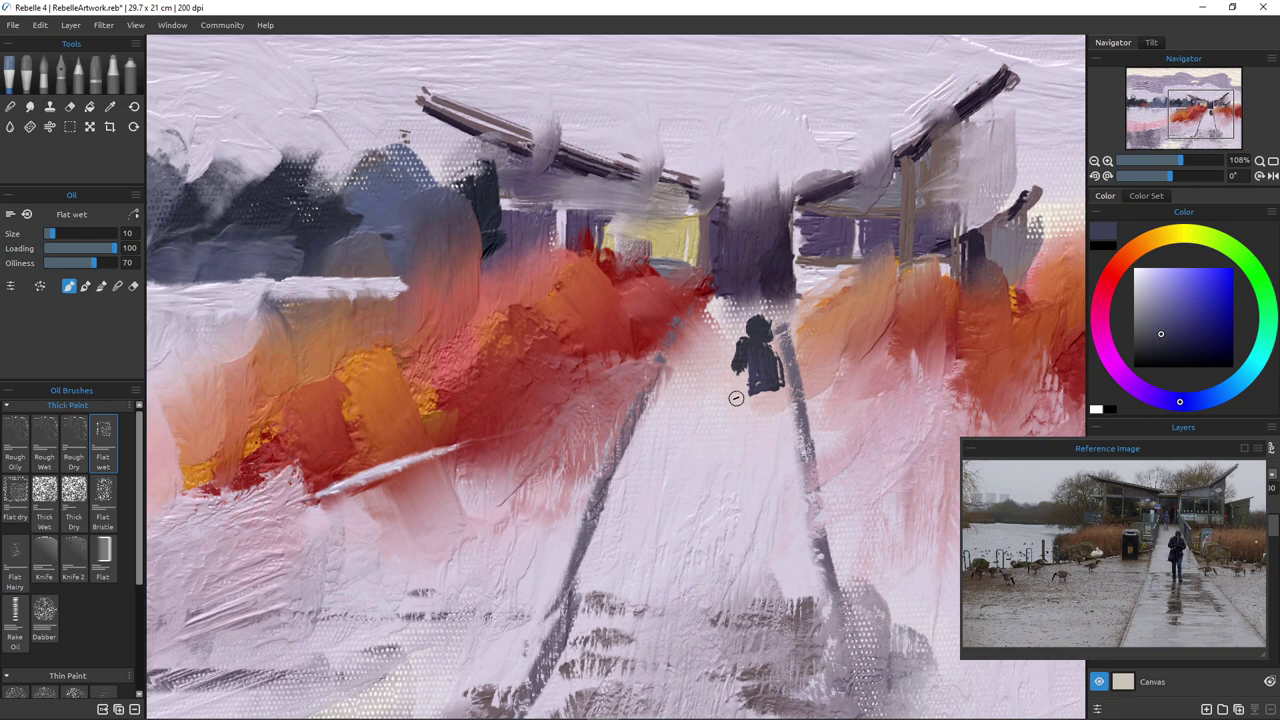
mouse_move(738, 352)
mouse_down()
mouse_move(754, 396)
mouse_move(769, 374)
mouse_move(752, 405)
mouse_up()
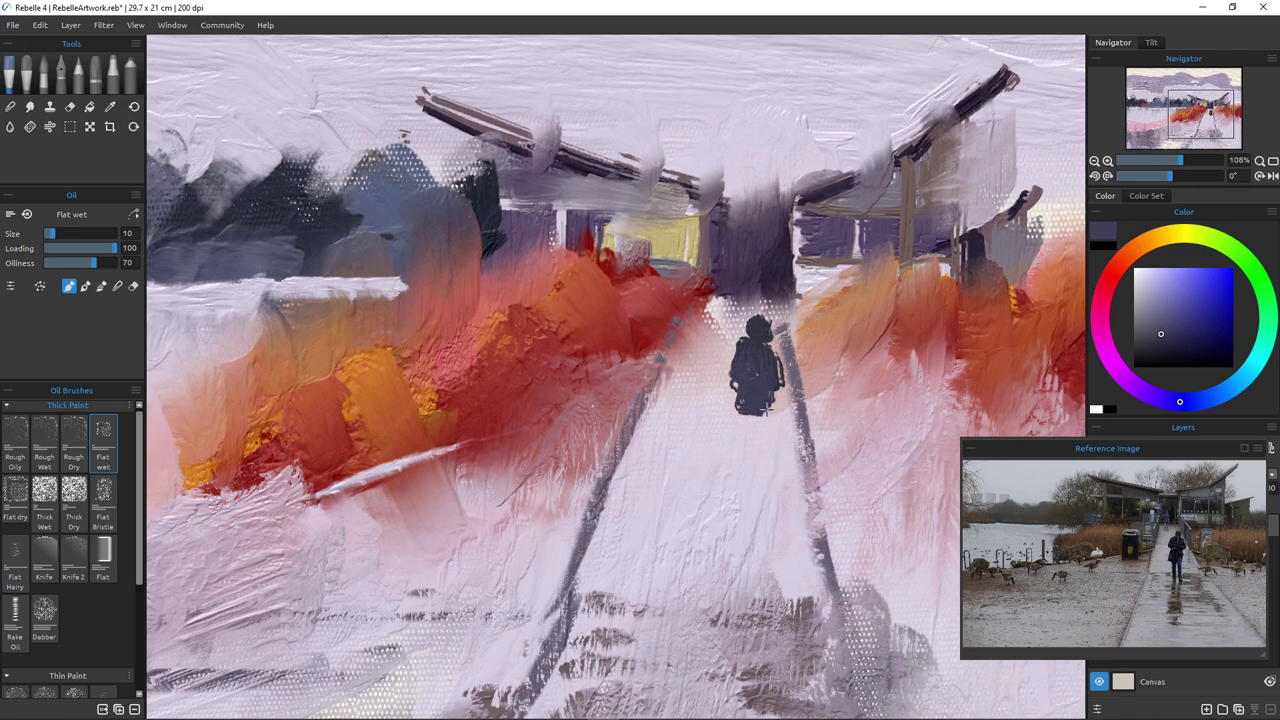
Add the figure's legs and feet in muted violet-blue and dark blue-grey, and widen the coat's left edge
mouse_move(767, 398)
mouse_down()
mouse_move(755, 337)
mouse_move(775, 409)
mouse_move(762, 488)
mouse_move(765, 417)
mouse_move(762, 483)
mouse_up()
click(1161, 310)
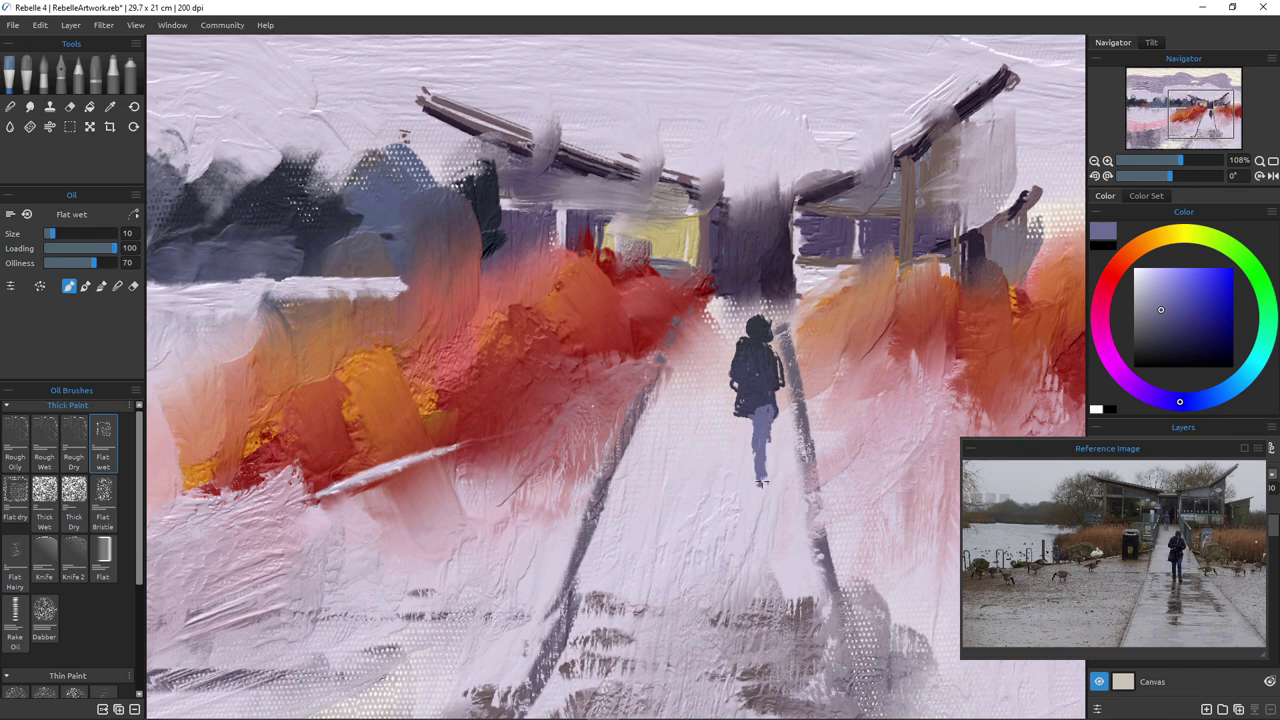
alt+click(749, 407)
drag(760, 440, 760, 486)
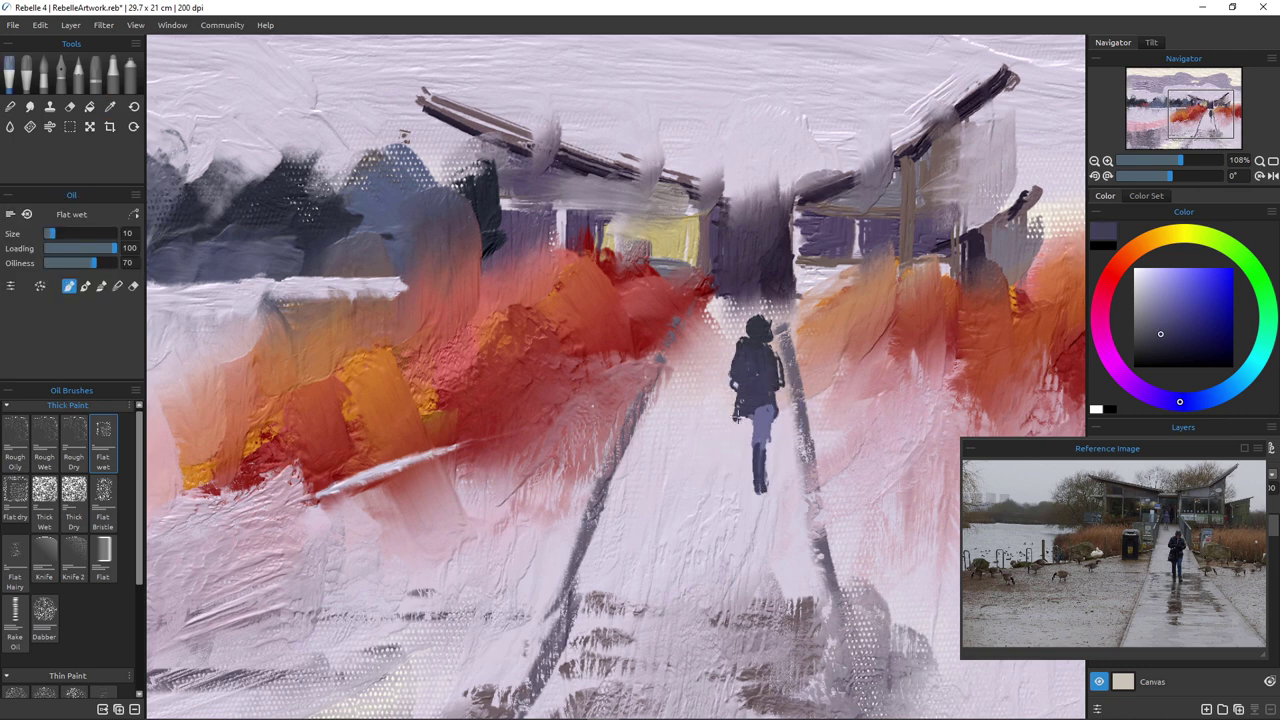
drag(745, 414, 744, 488)
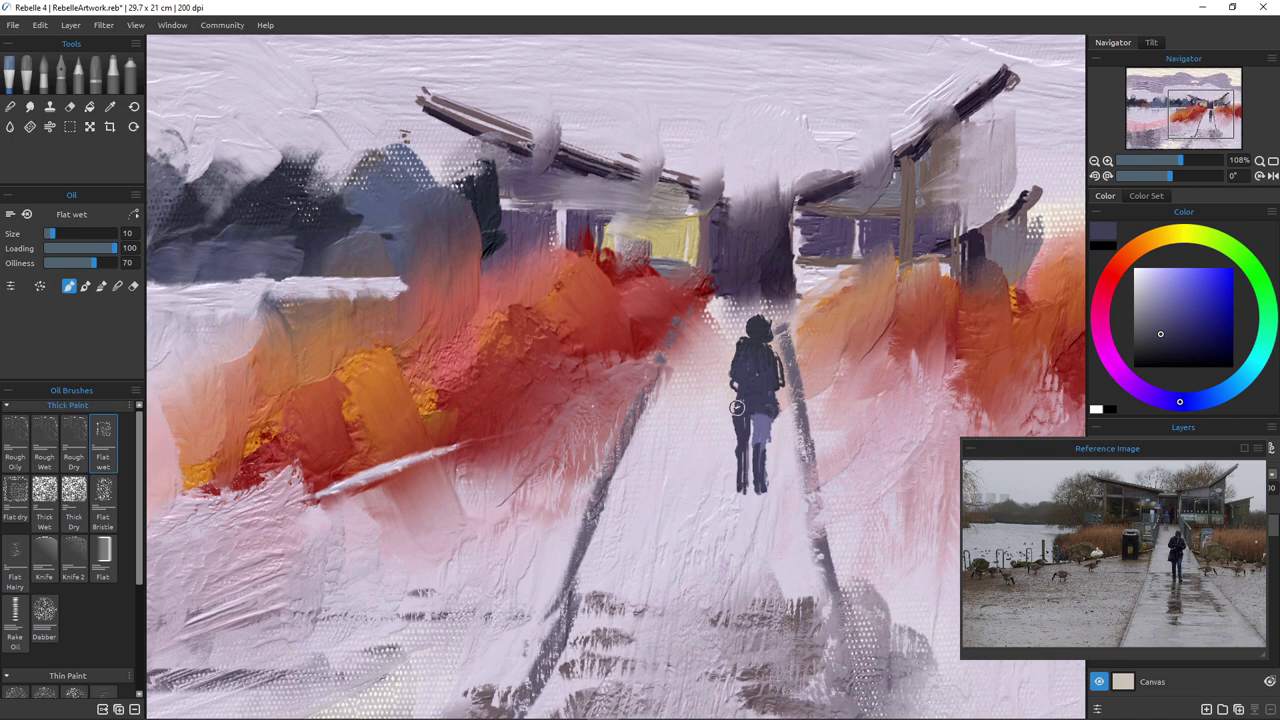
mouse_move(736, 407)
mouse_down()
mouse_move(746, 410)
mouse_move(736, 385)
mouse_move(726, 420)
mouse_up()
drag(741, 494, 734, 491)
Trim the outline of the figure's head and shoulders with pale pink sampled beside it, using brush size 8
scroll(716, 534, down, 6)
scroll(714, 529, down, 1)
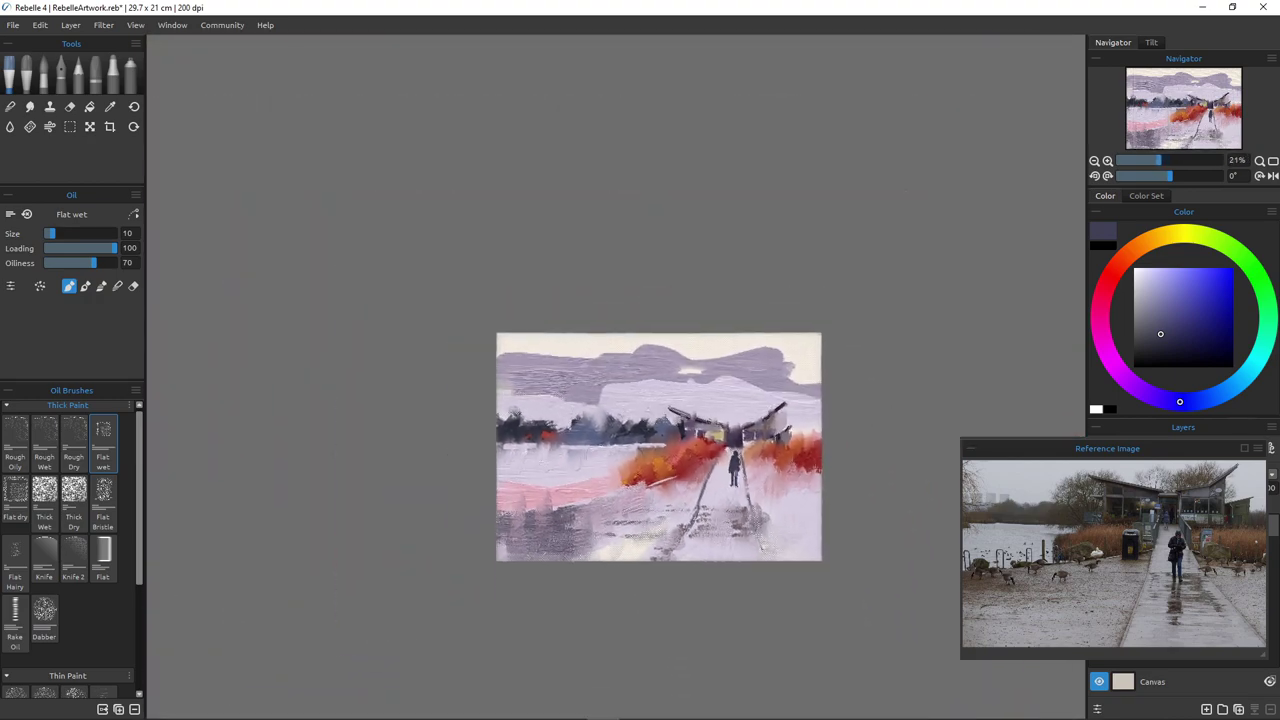
scroll(697, 492, up, 7)
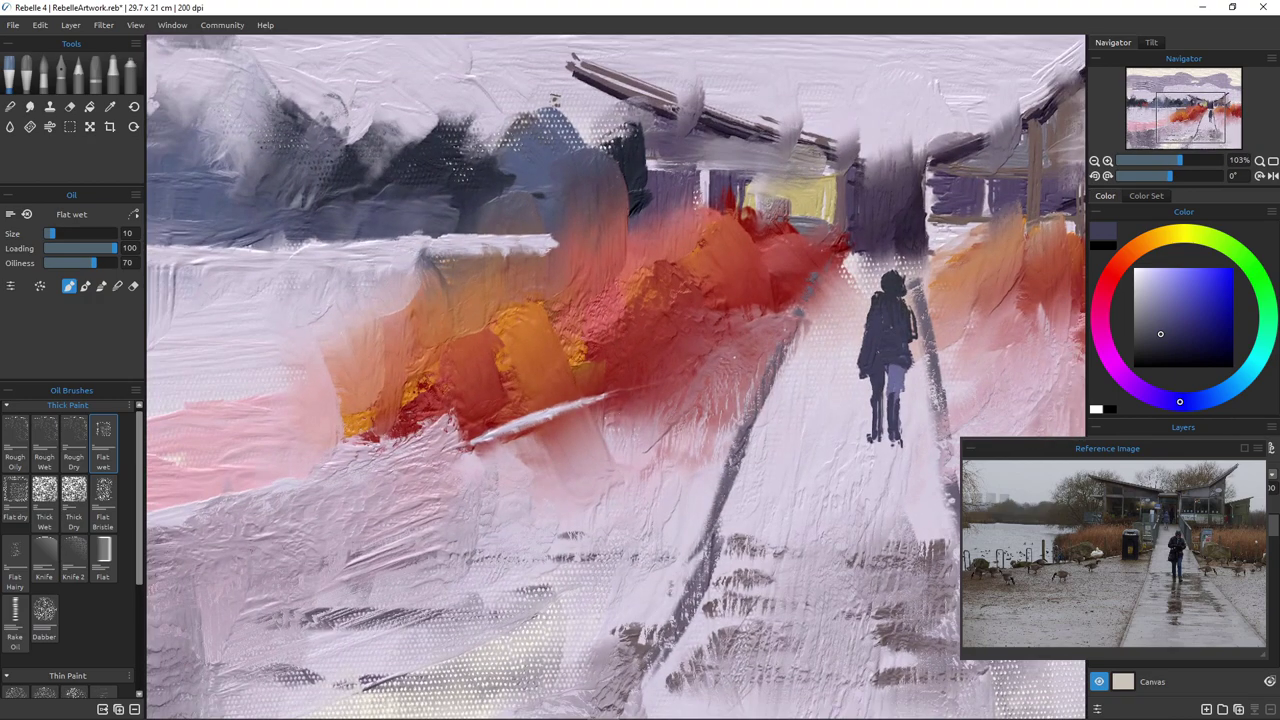
scroll(790, 365, down, 1)
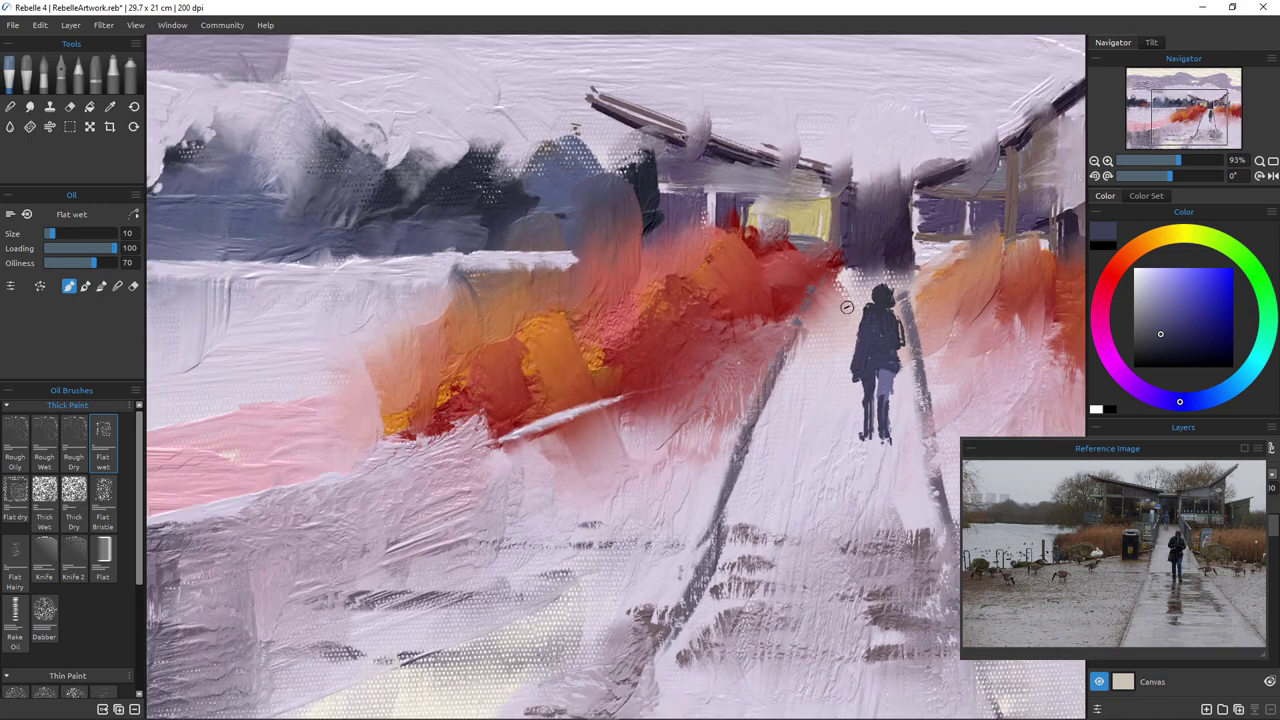
alt+click(847, 332)
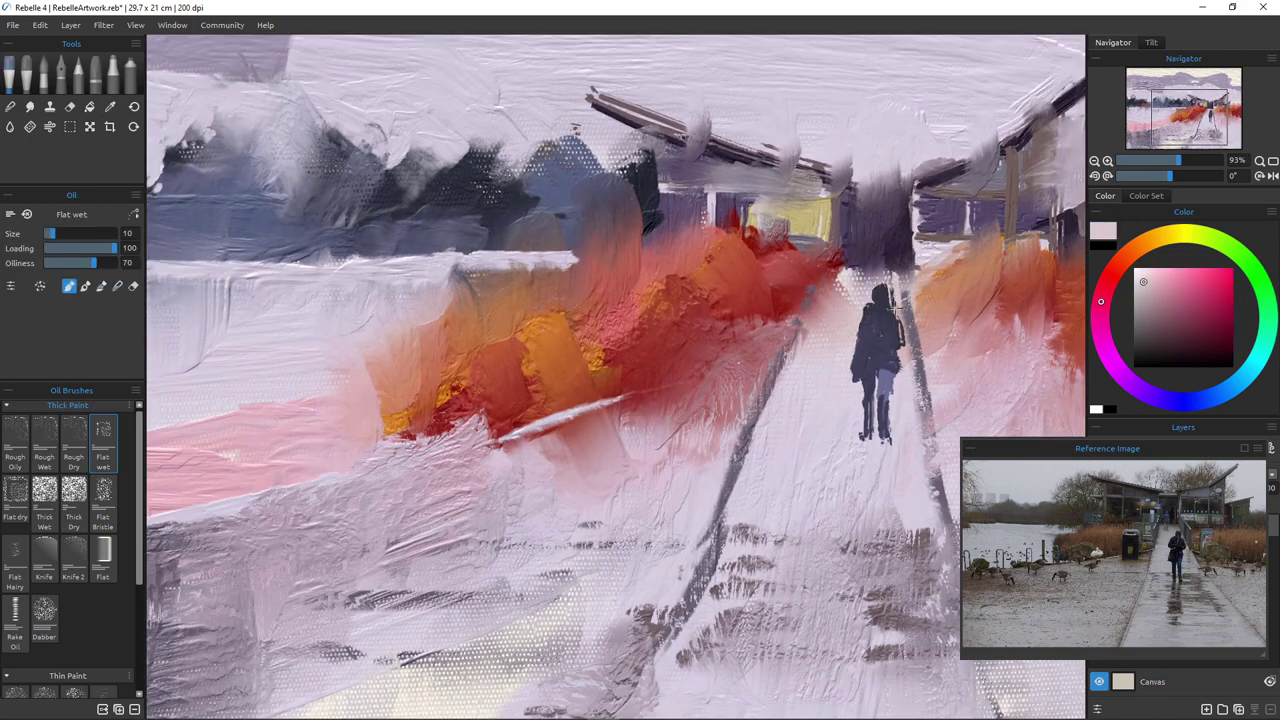
key([)
key([)
key([)
key(bracketright)
drag(889, 279, 892, 308)
drag(857, 311, 860, 345)
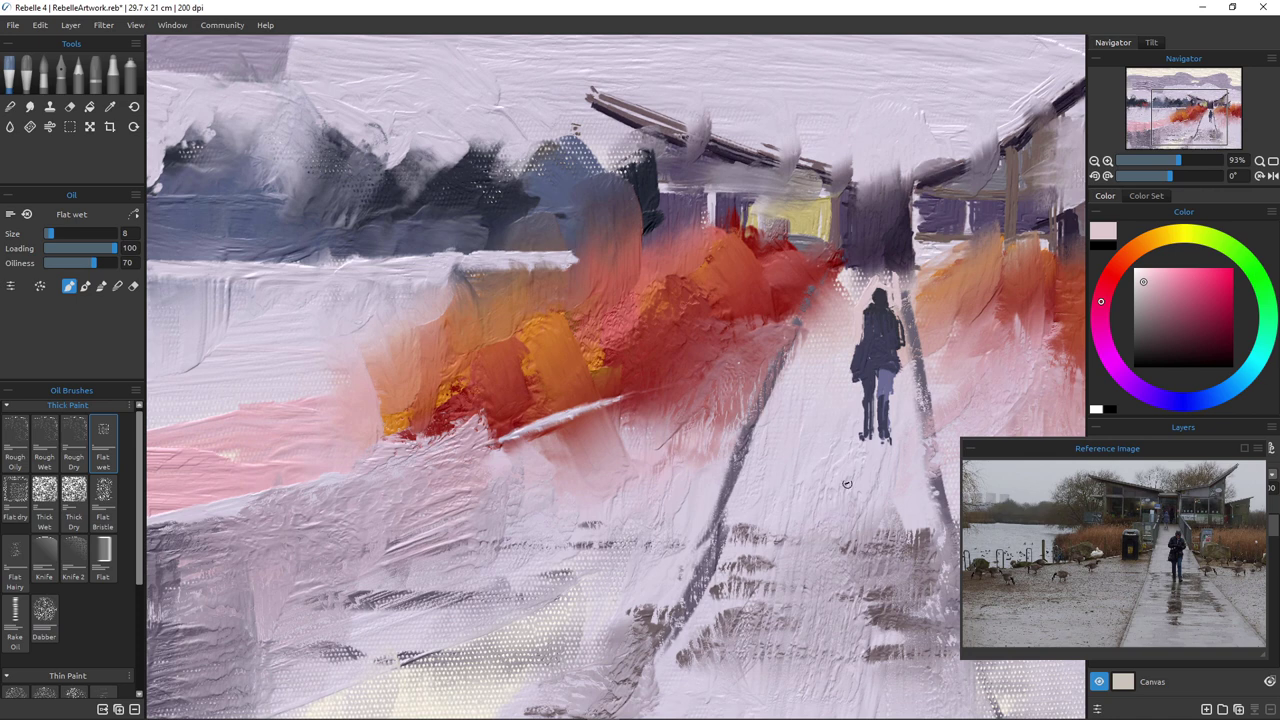
Paint the figure's broken reflection down the path in sampled dark blue-grey, switching to Knife 2 at size 9 for the horizontal dashes
alt+click(866, 416)
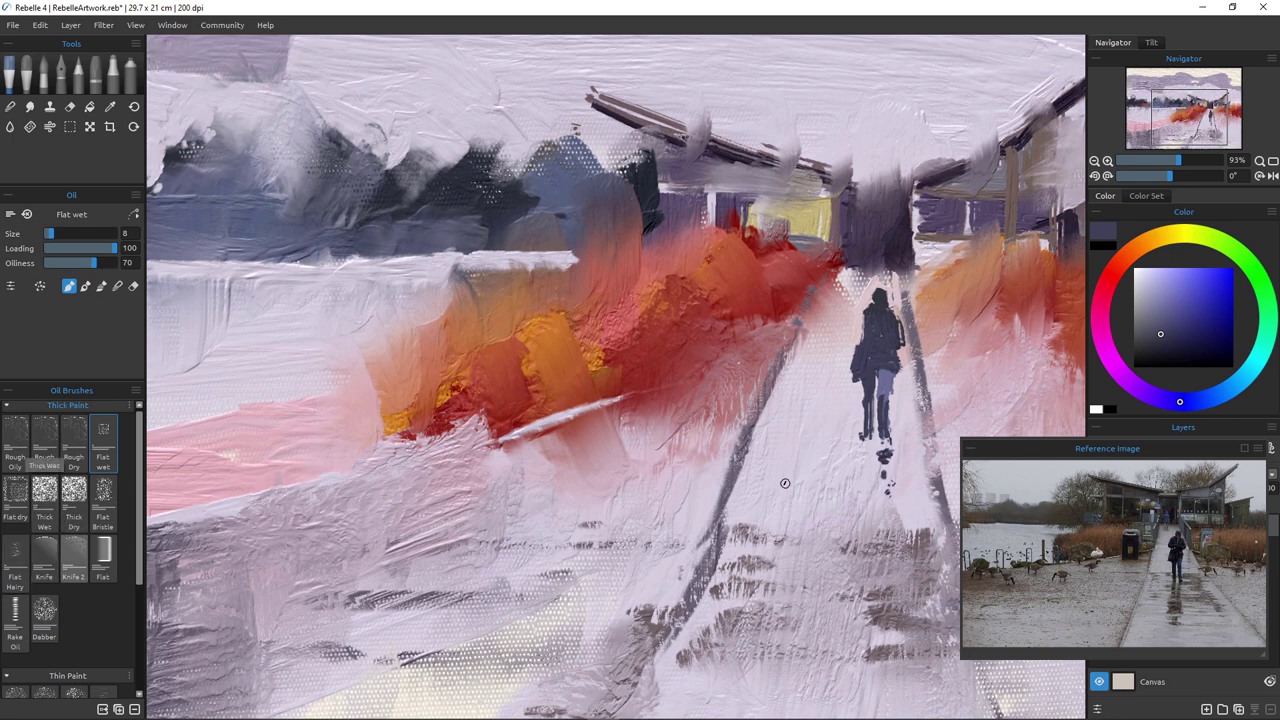
click(74, 557)
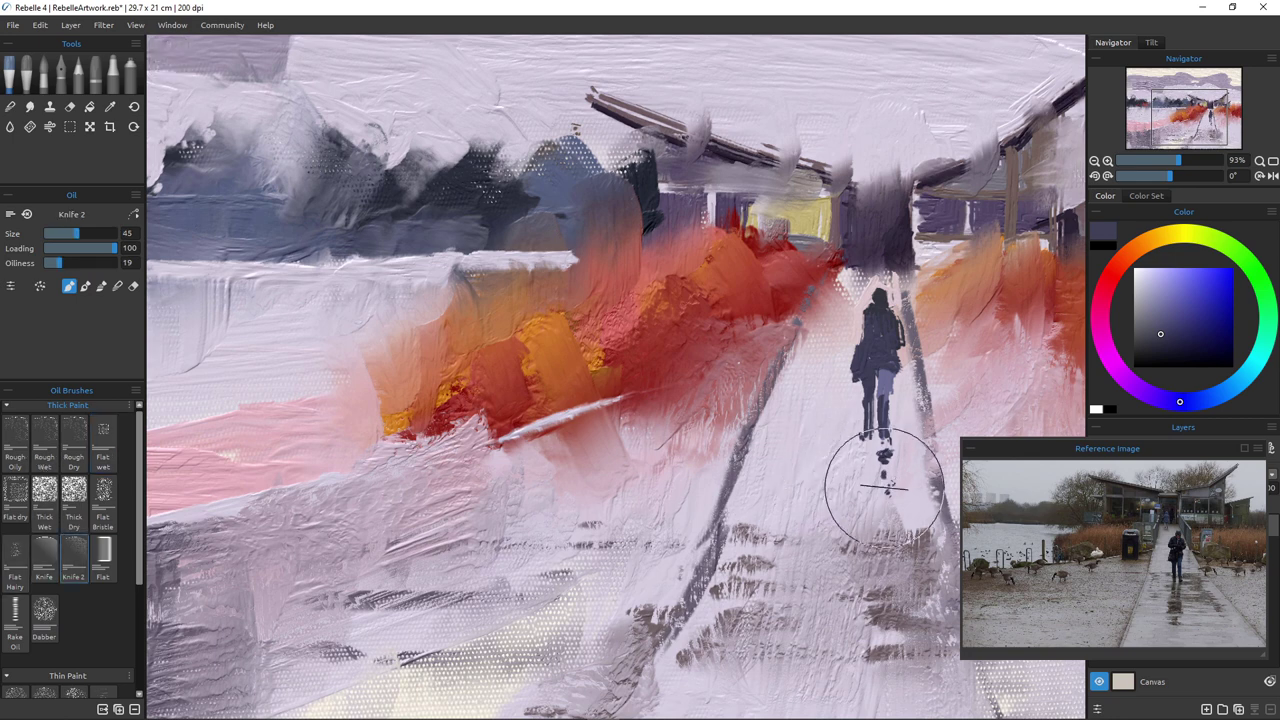
key([)
key([)
key([)
key([)
key([)
key([)
key([)
key([)
drag(886, 489, 881, 508)
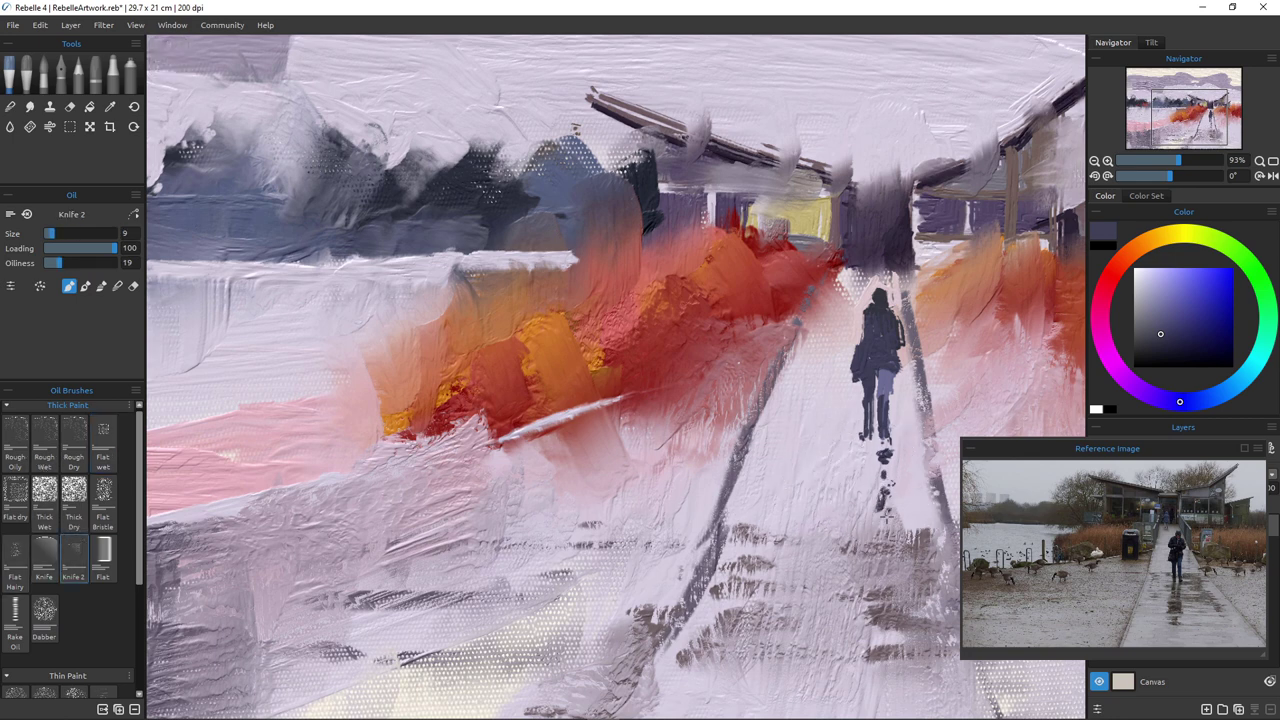
mouse_move(865, 461)
mouse_down()
mouse_move(873, 514)
mouse_move(856, 543)
mouse_move(885, 572)
mouse_move(874, 549)
mouse_move(870, 591)
mouse_move(892, 576)
mouse_move(837, 584)
mouse_move(826, 642)
mouse_up()
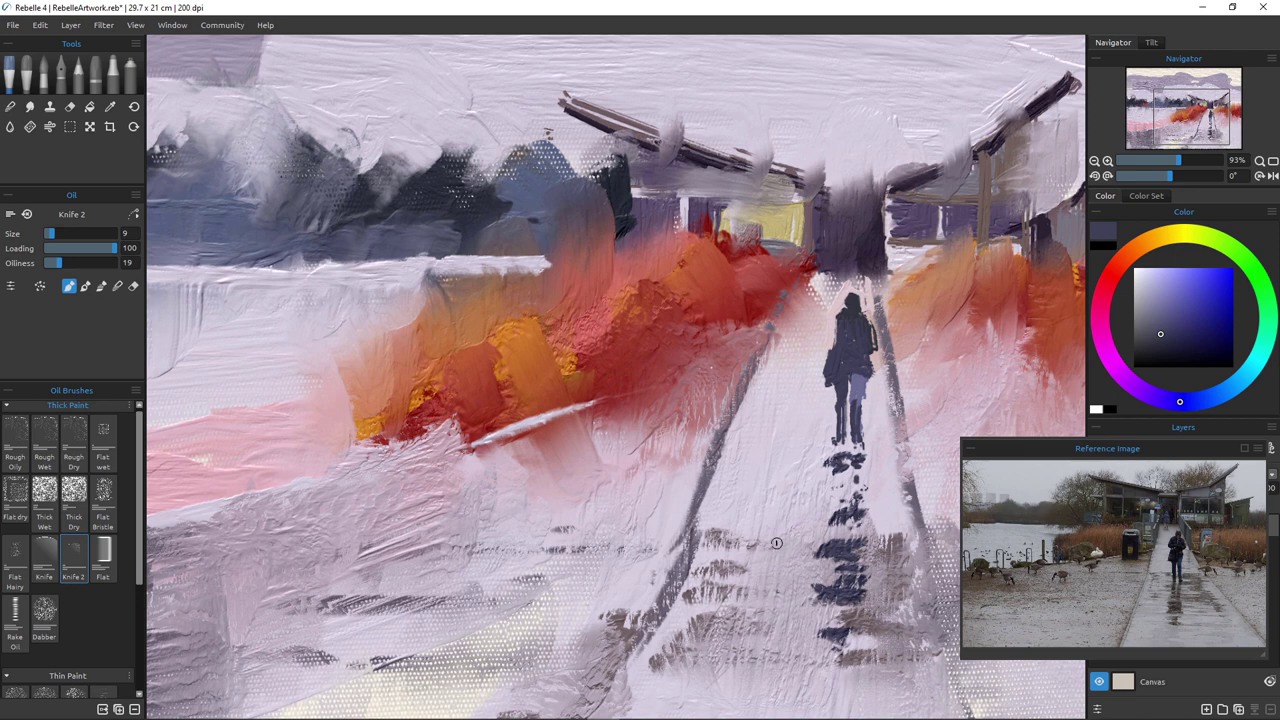
Blend the reflection into the wet path with Knife 2 at size 20, raising Oiliness to 91 for its right side
key(b)
drag(830, 461, 835, 475)
key(bracketright)
key(bracketright)
key(bracketright)
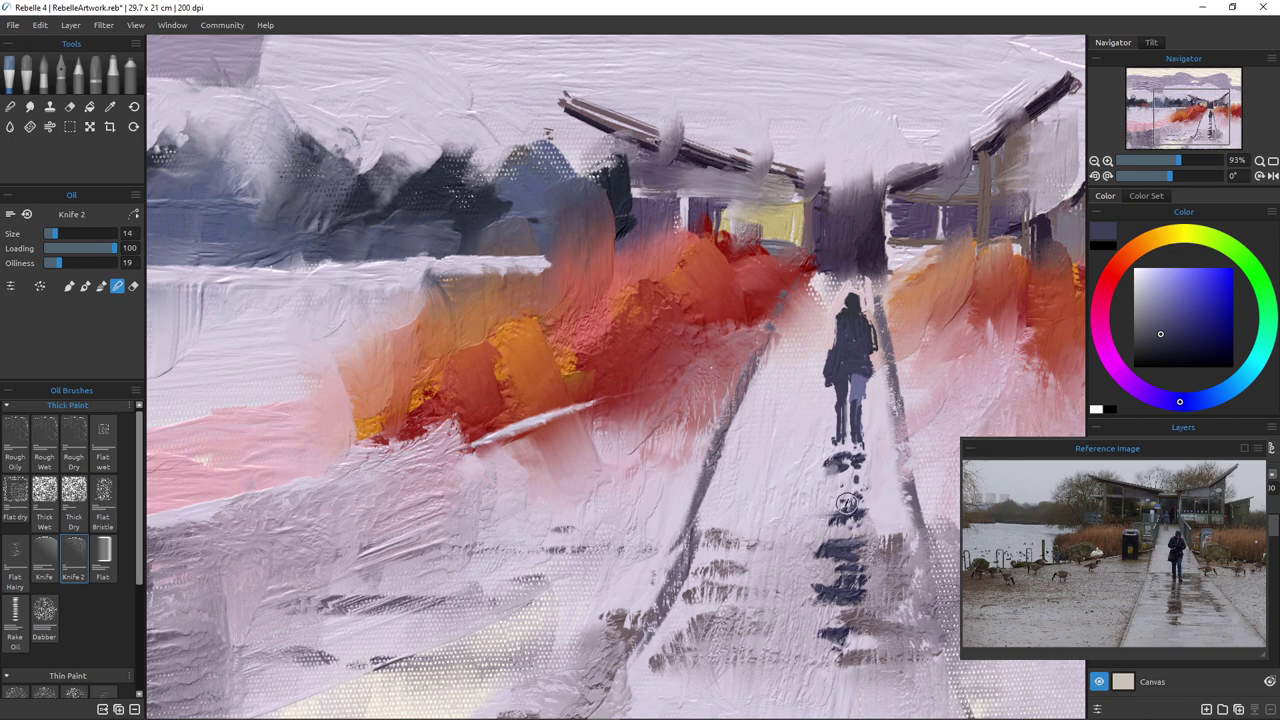
key(bracketright)
key(bracketright)
key(bracketright)
key(bracketright)
key(bracketright)
key(bracketright)
key(bracketright)
key(bracketright)
drag(838, 528, 820, 640)
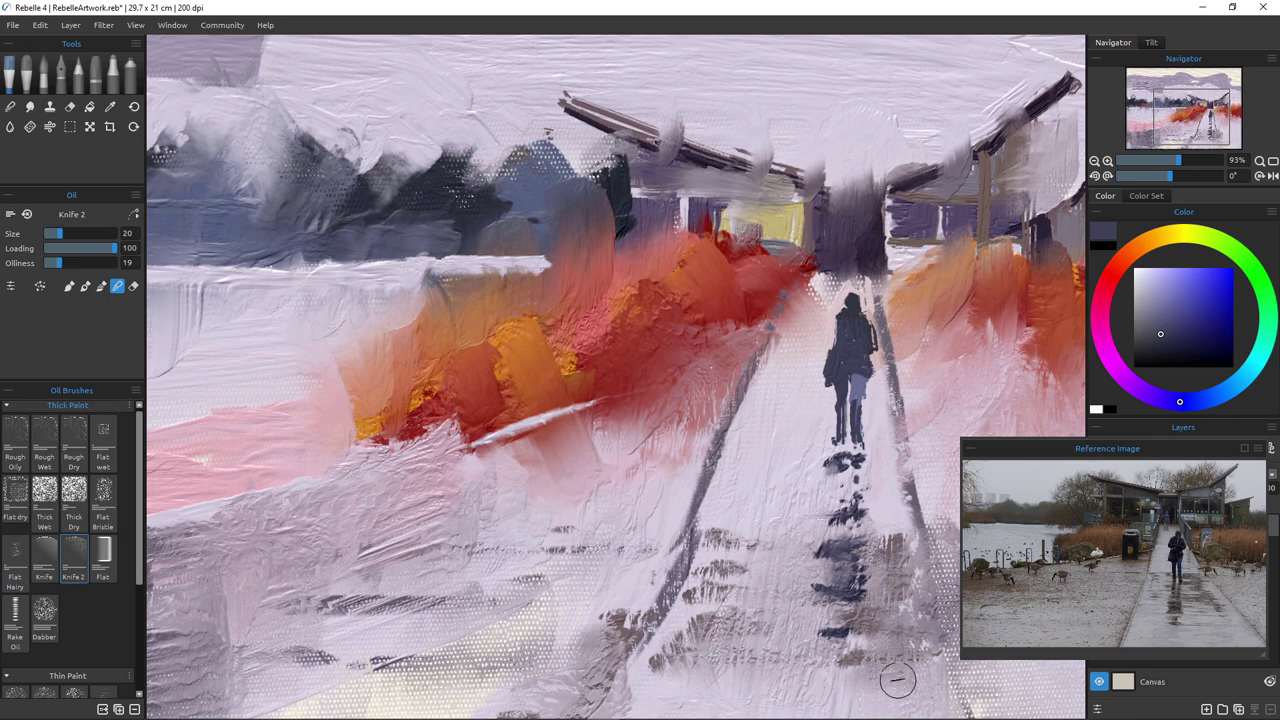
drag(60, 263, 108, 263)
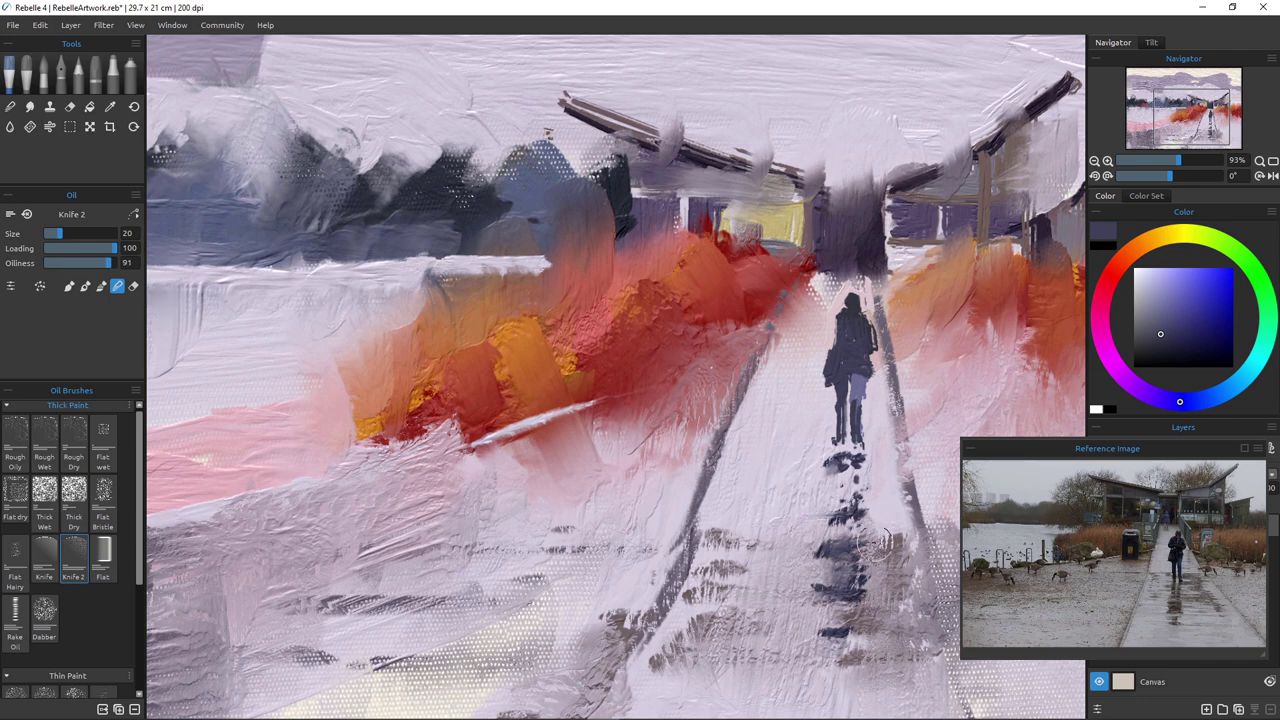
drag(882, 527, 893, 586)
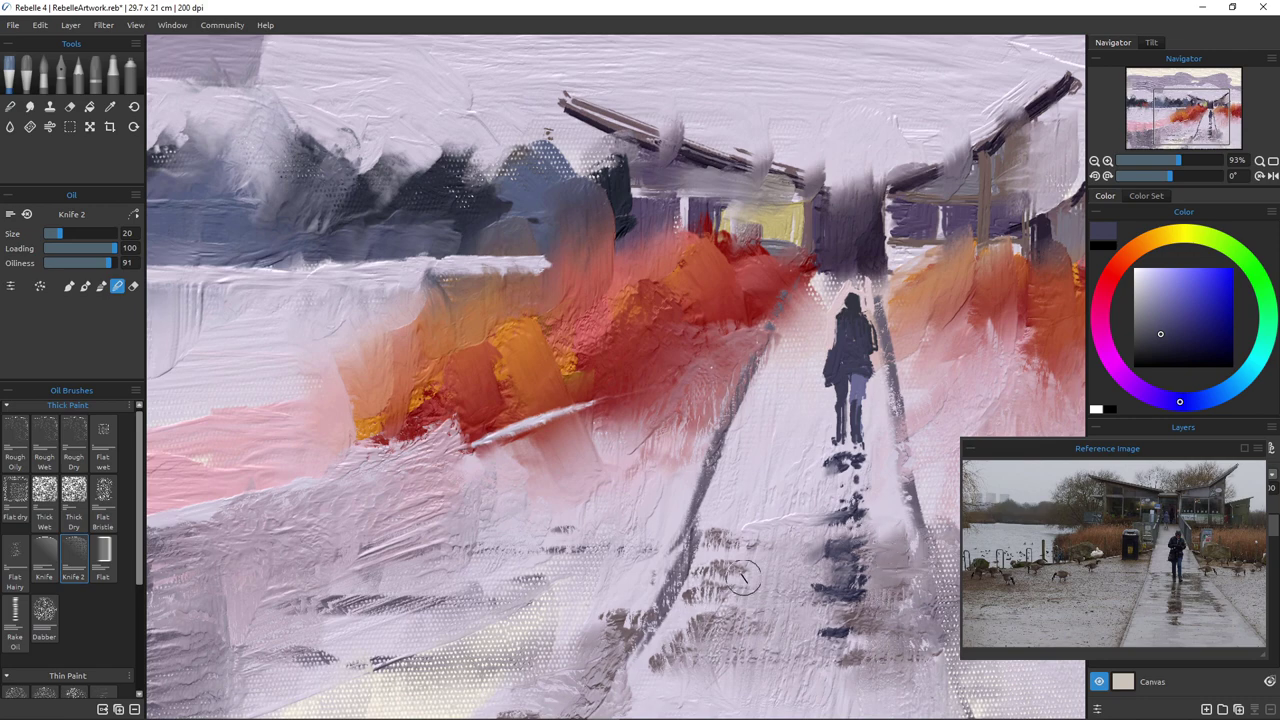
Examine the figure and its reflection up close and against the whole composition
scroll(763, 603, down, 4)
scroll(763, 596, down, 2)
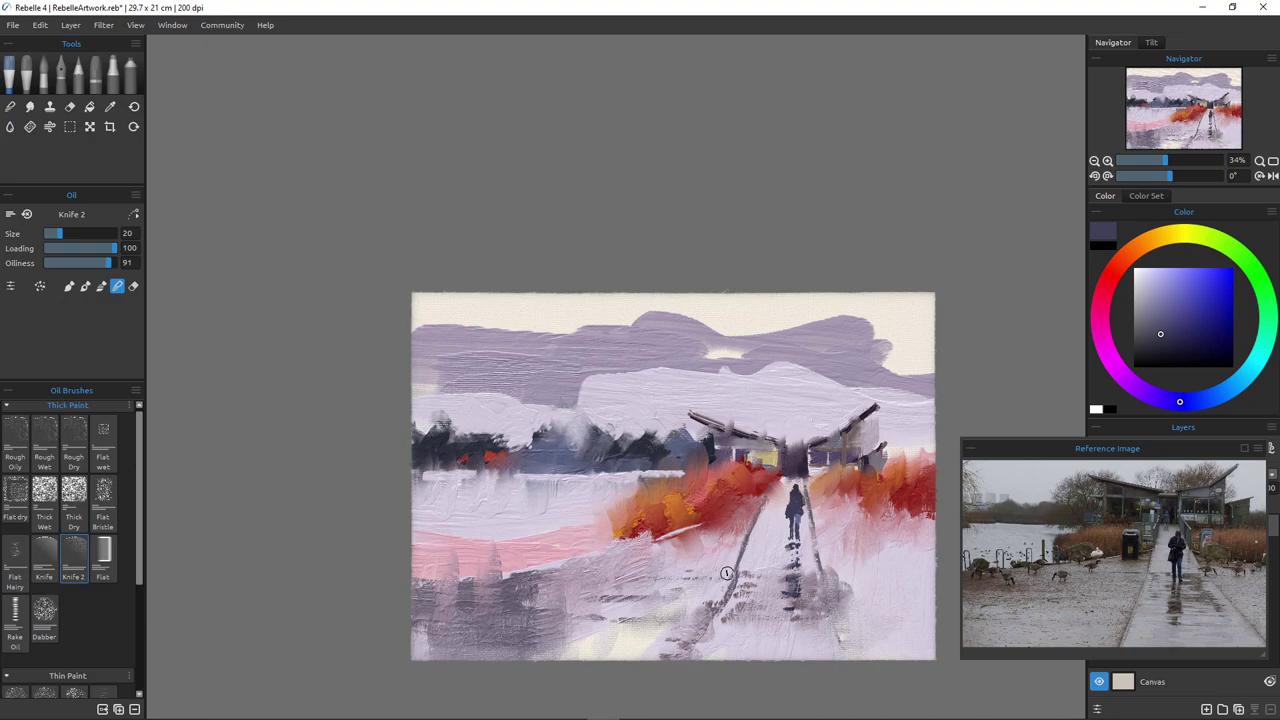
scroll(772, 536, up, 6)
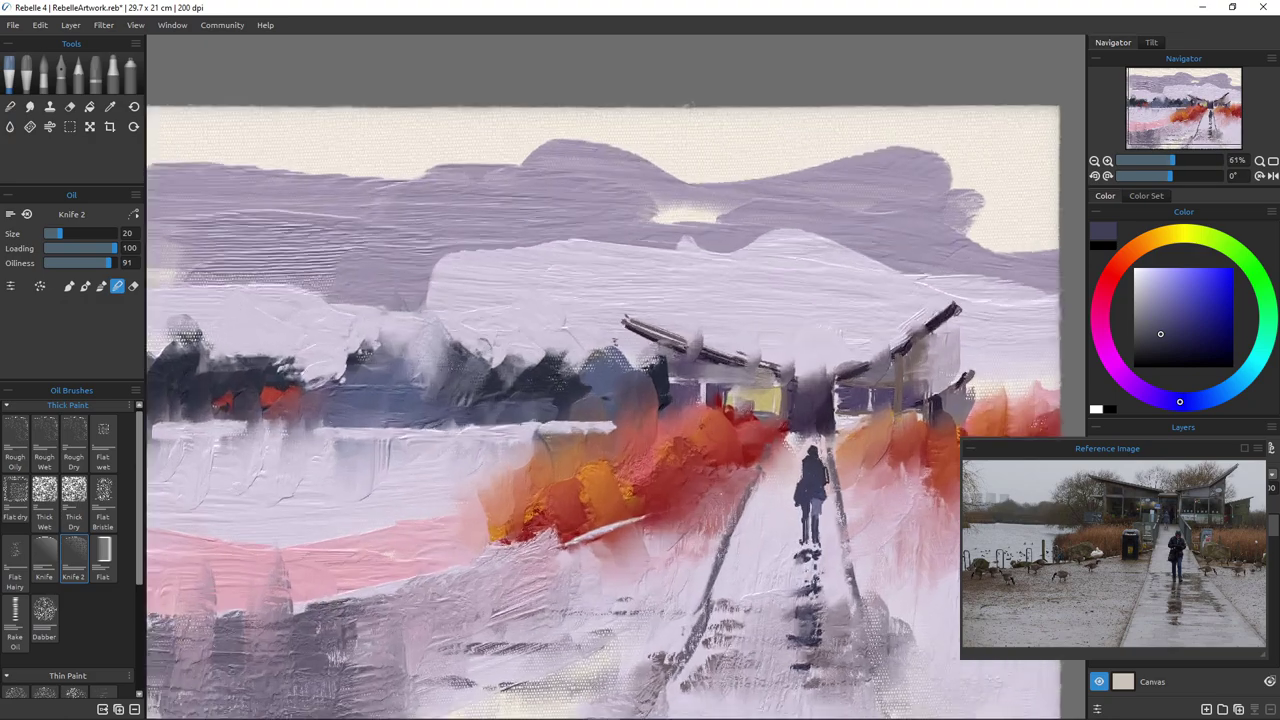
scroll(772, 536, down, 4)
scroll(774, 530, down, 2)
scroll(774, 530, up, 7)
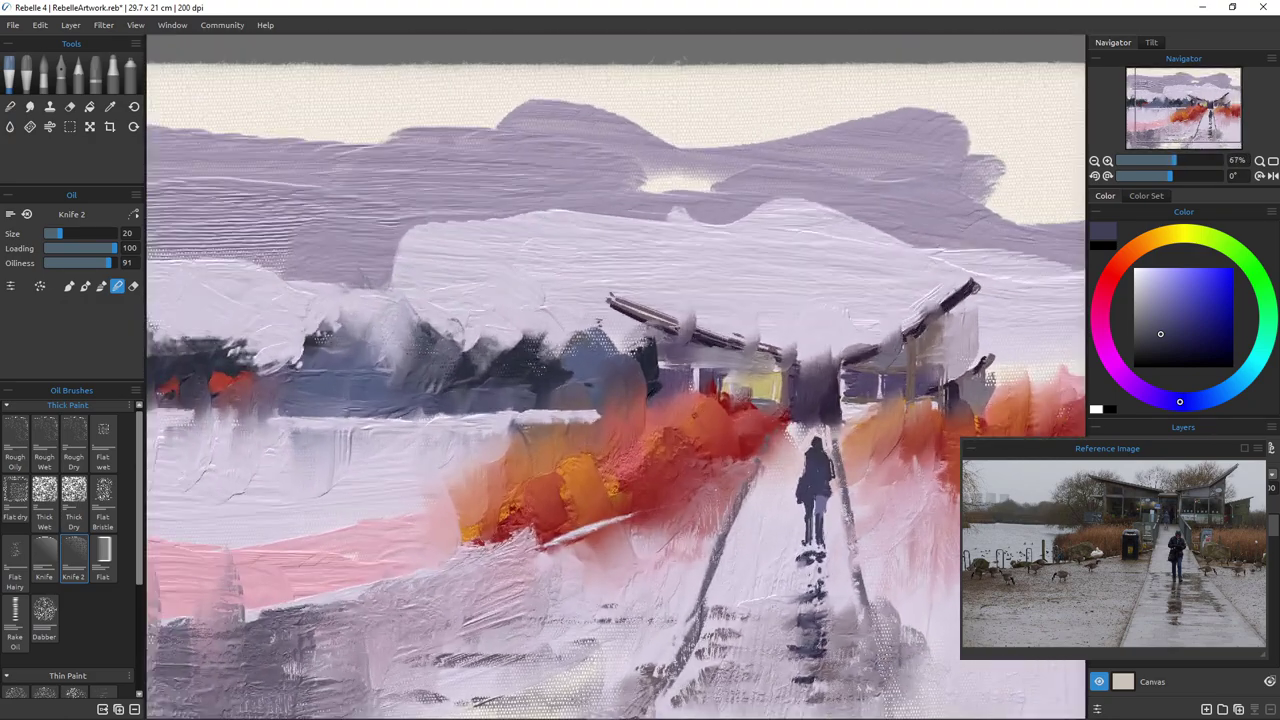
scroll(774, 530, down, 5)
scroll(806, 475, down, 1)
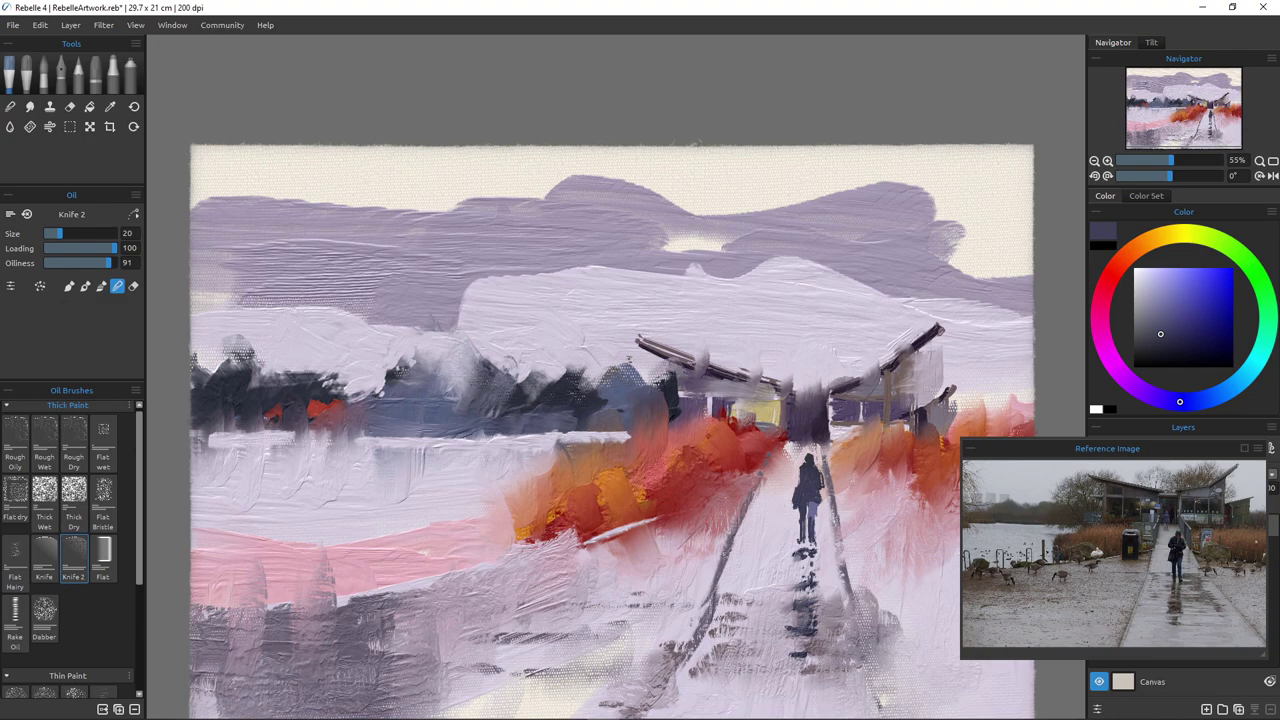
scroll(782, 487, up, 2)
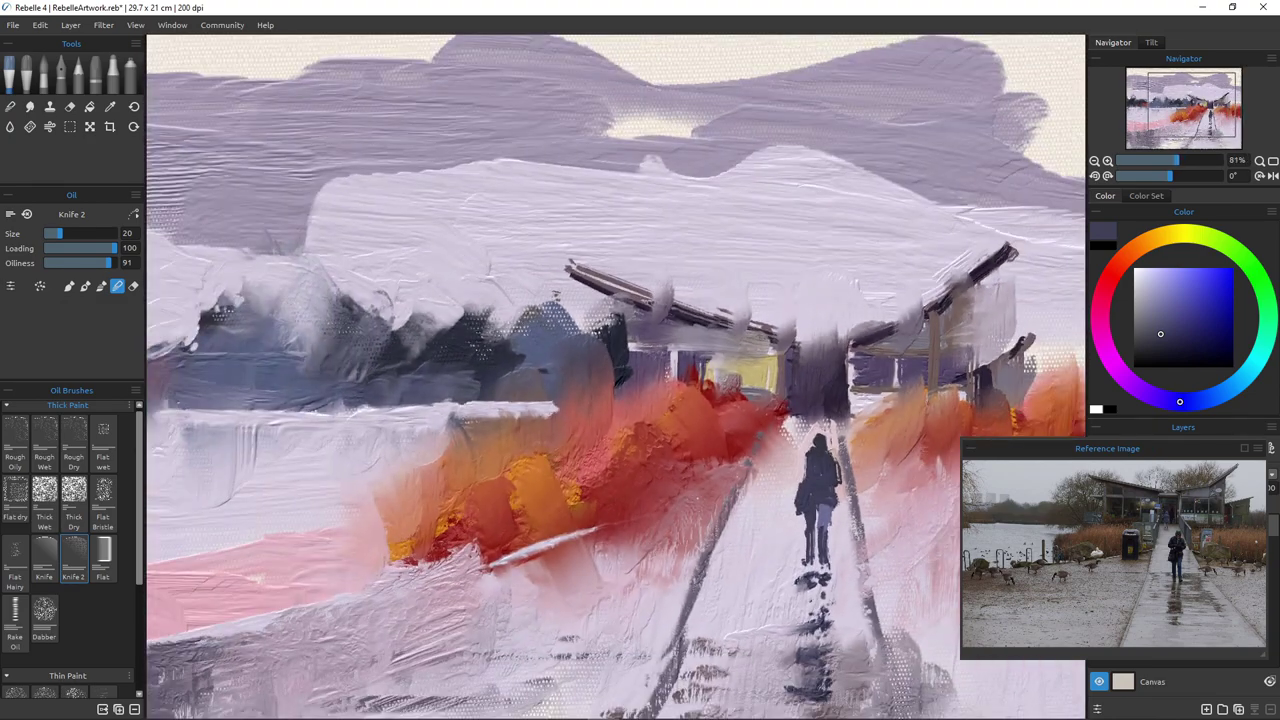
scroll(817, 515, up, 5)
scroll(817, 515, down, 3)
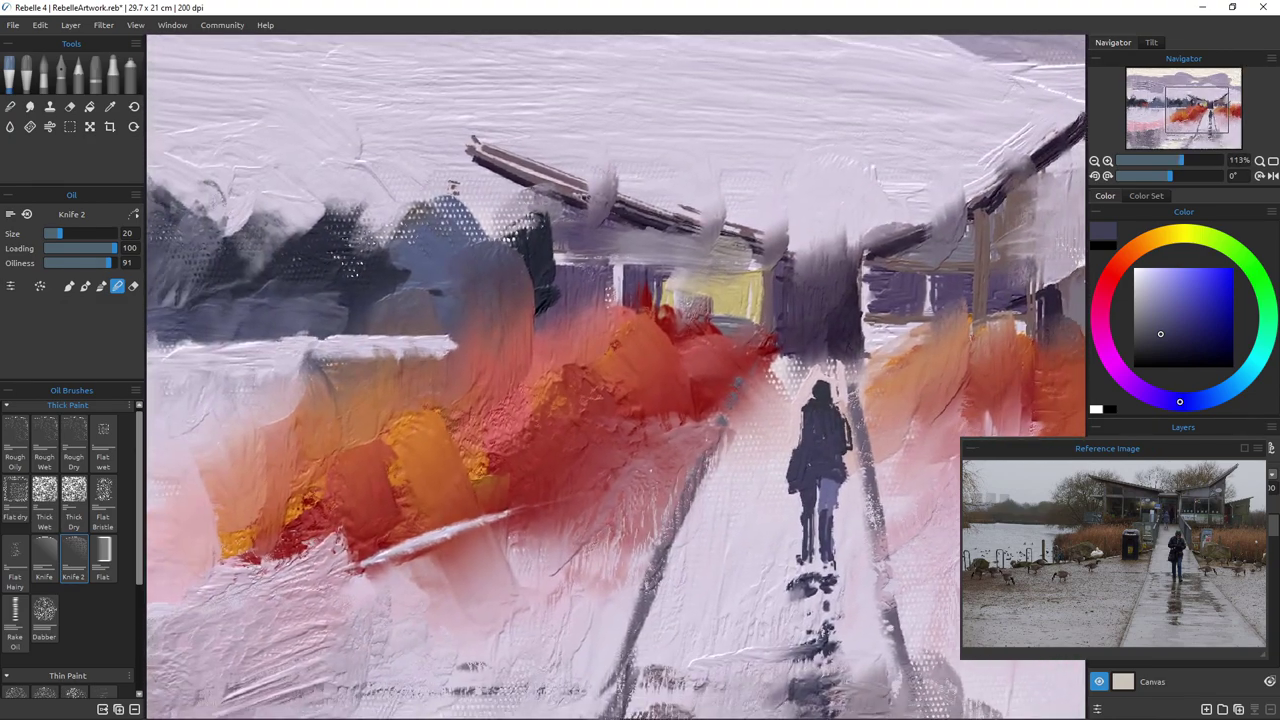
scroll(815, 410, down, 1)
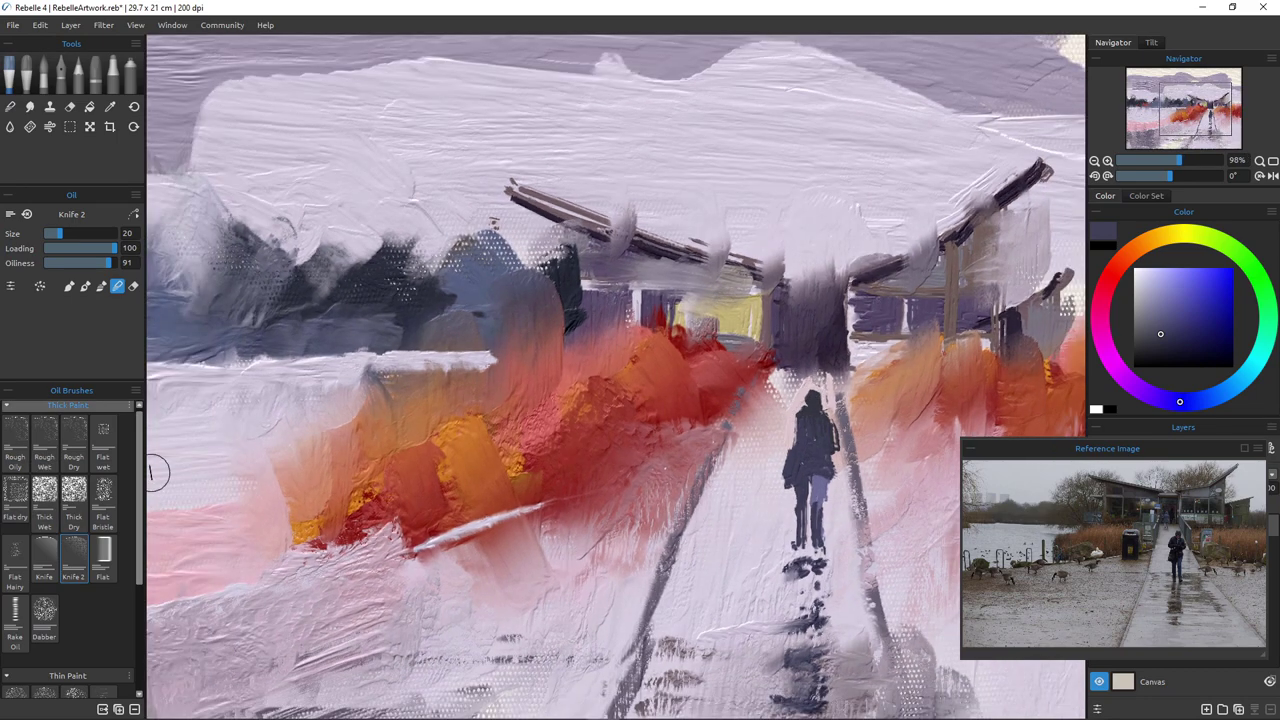
Paint a higher pale pink head against the dark doorway and dark blue-grey shoulders over the old head with Flat wet at size 8
click(103, 440)
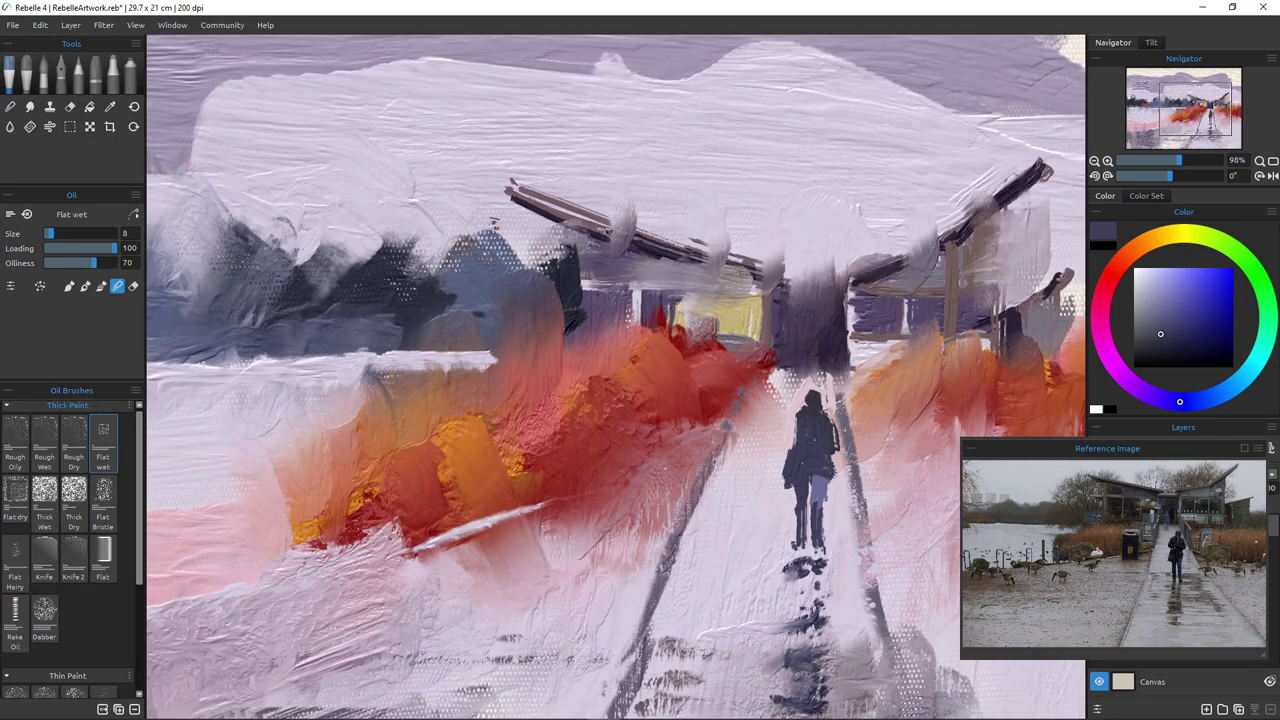
alt+click(805, 384)
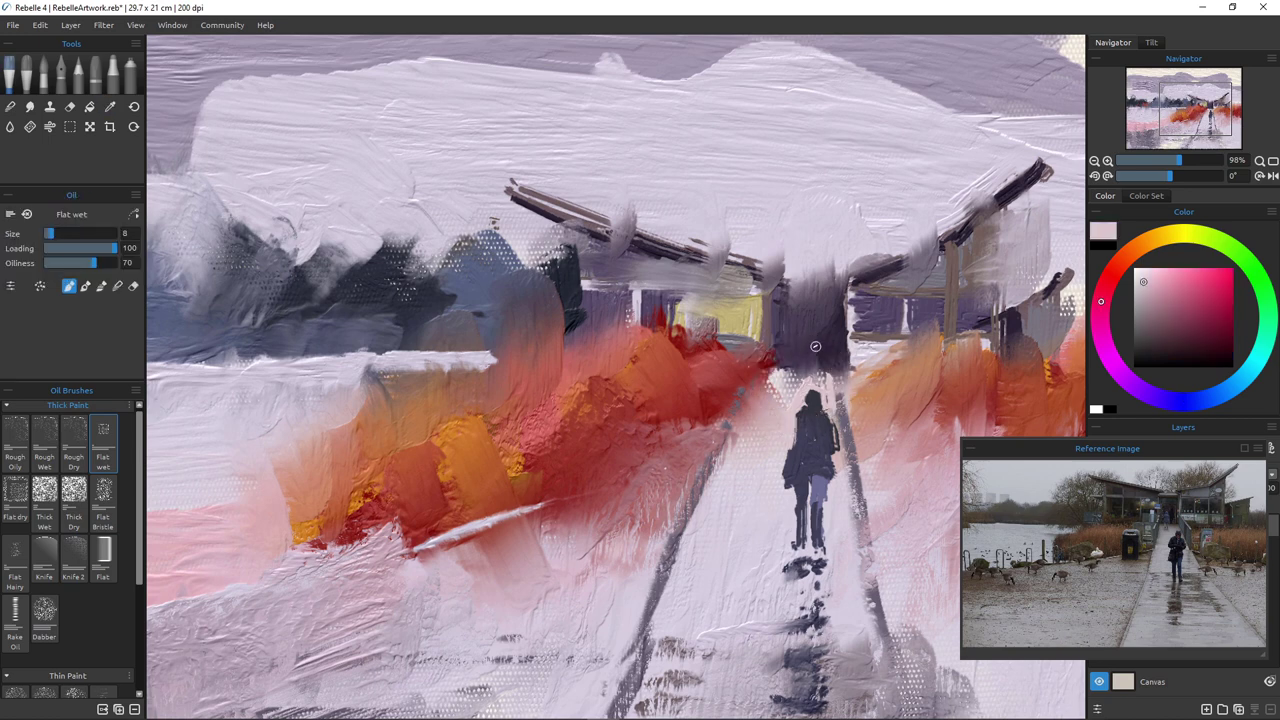
drag(815, 344, 816, 352)
alt+click(812, 400)
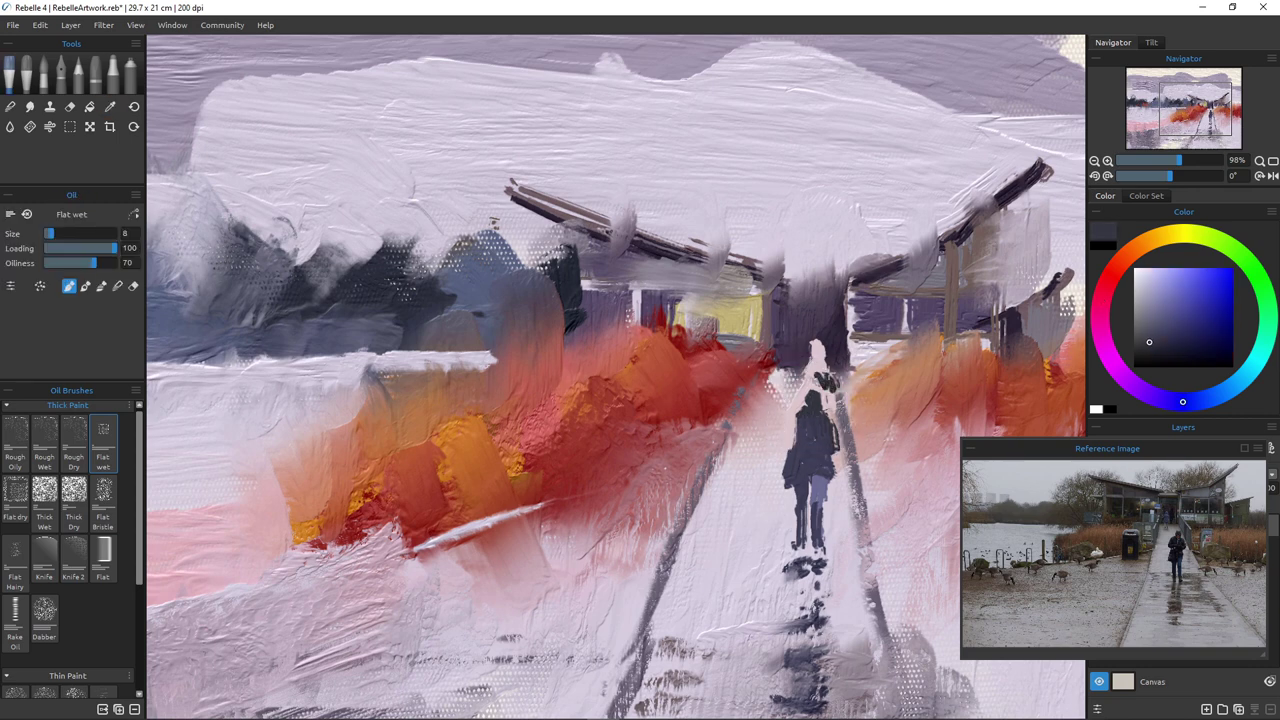
mouse_move(834, 378)
mouse_down()
mouse_move(800, 420)
mouse_move(835, 395)
mouse_move(830, 415)
mouse_up()
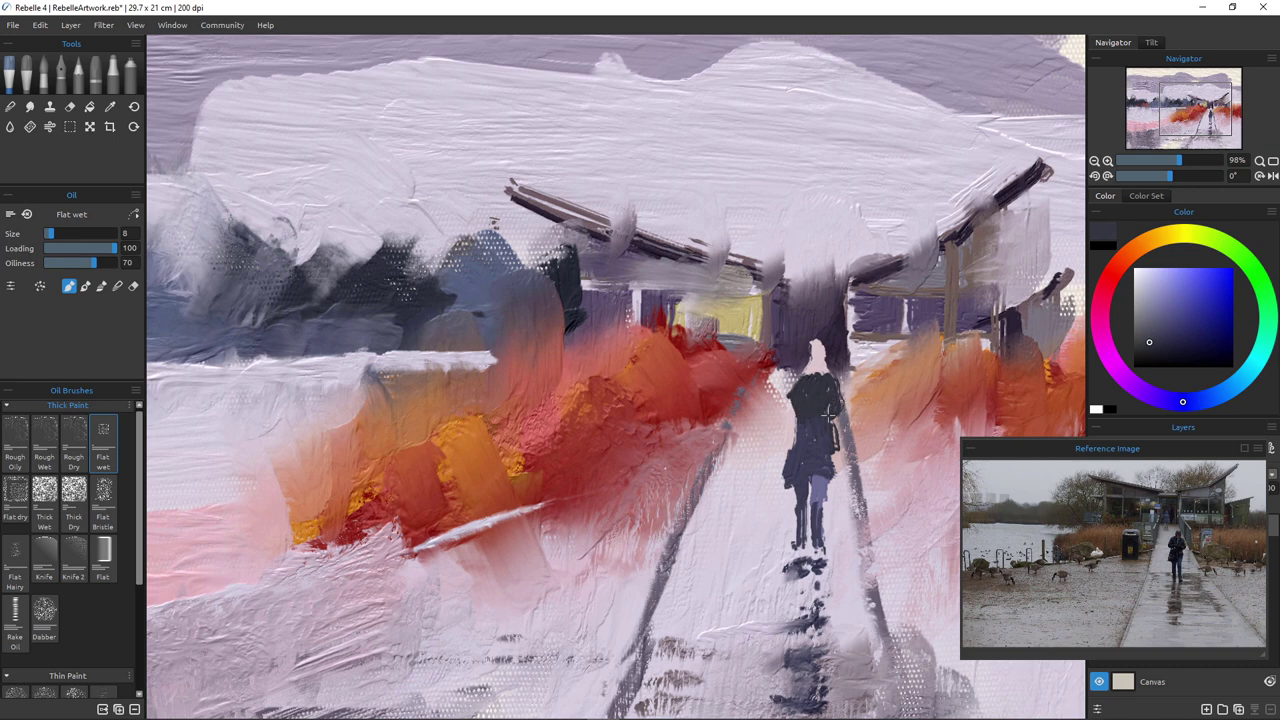
Cover the old figure's lower coat and legs with pale lavender sampled from the path, using Flat wet at size 40
alt+click(762, 493)
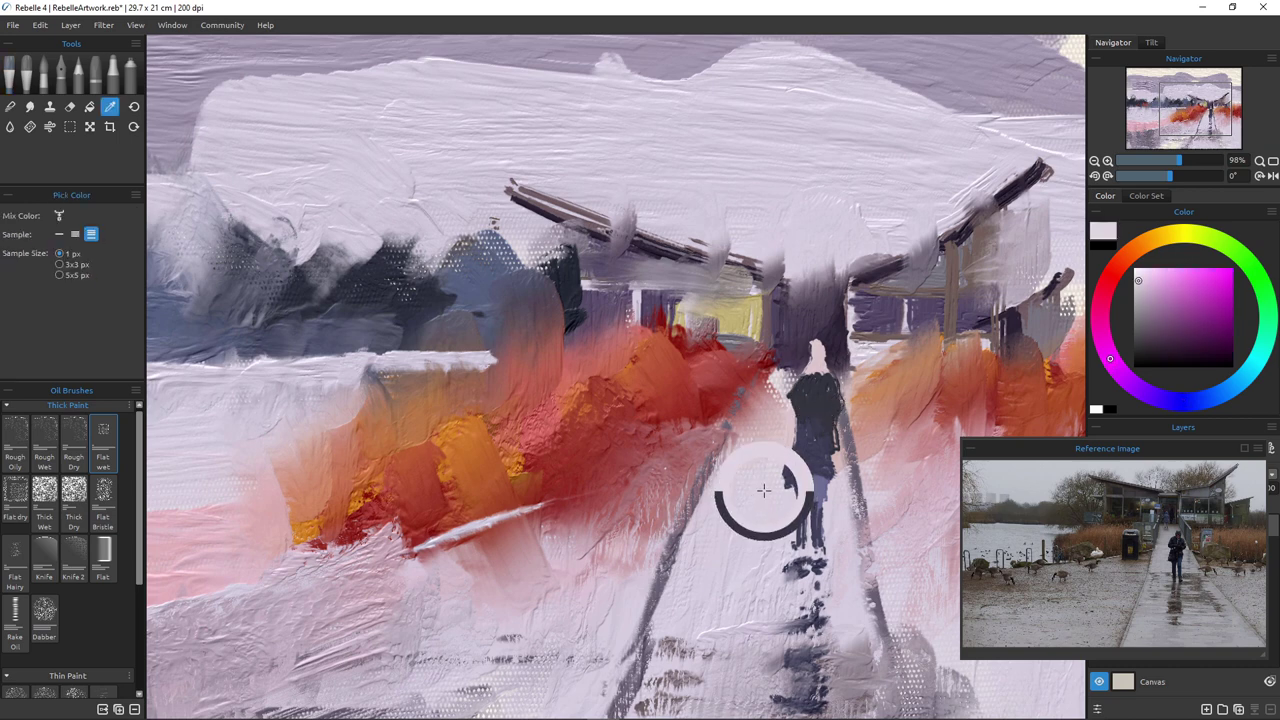
key(])
mouse_move(774, 474)
mouse_down()
mouse_move(806, 481)
mouse_move(790, 526)
mouse_up()
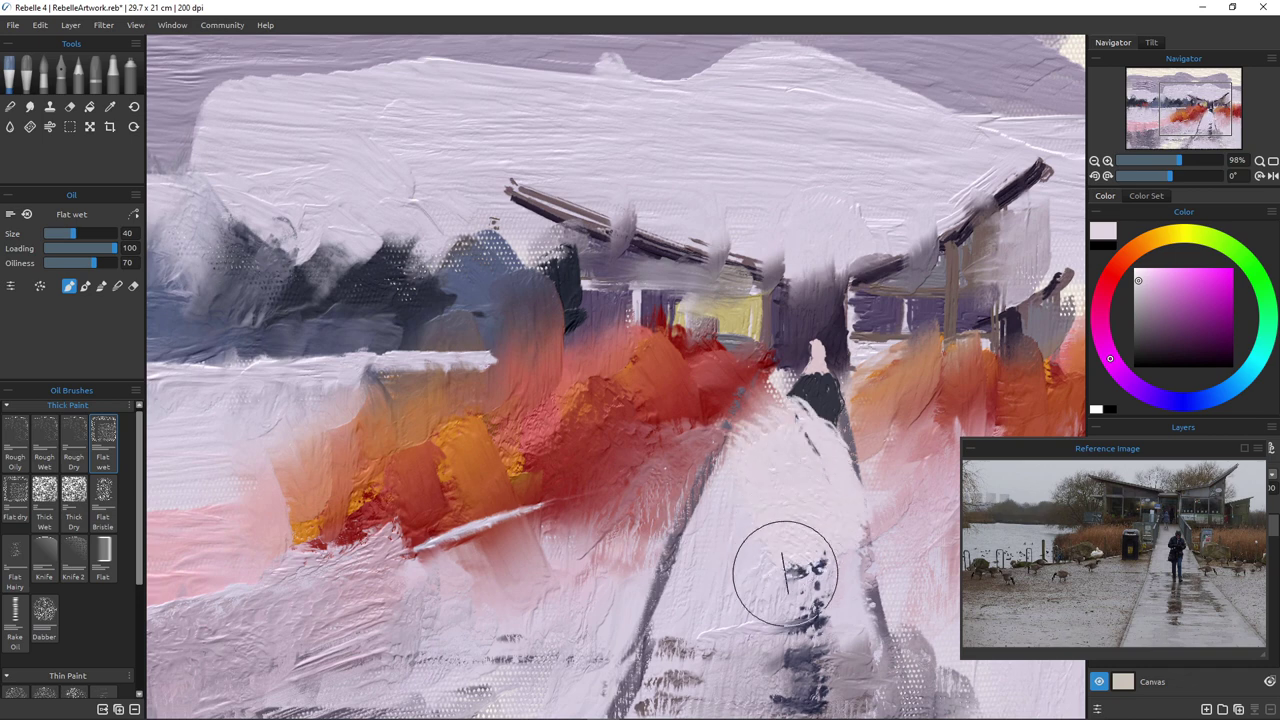
Rework the figure's shoulders in sampled dark blue-grey and draw the path's right edge below them with Flat wet at size 6
key([)
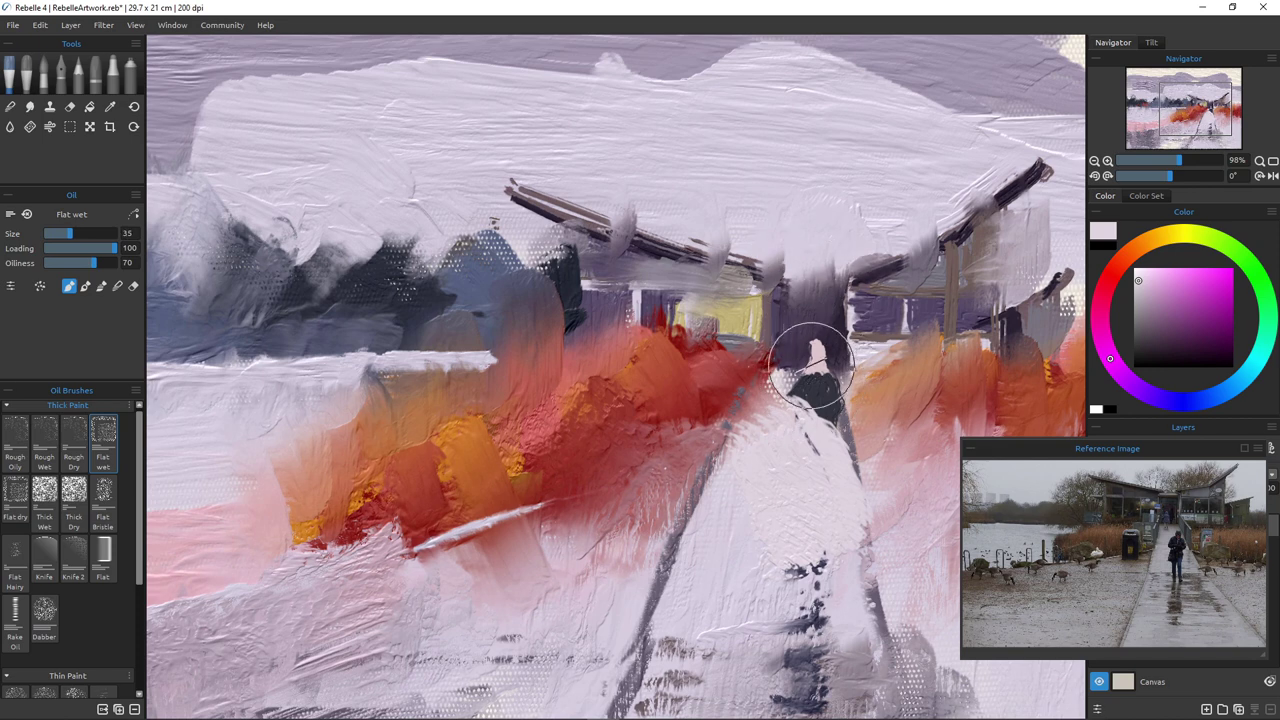
key(bracketleft)
key(bracketleft)
key(bracketleft)
key(bracketleft)
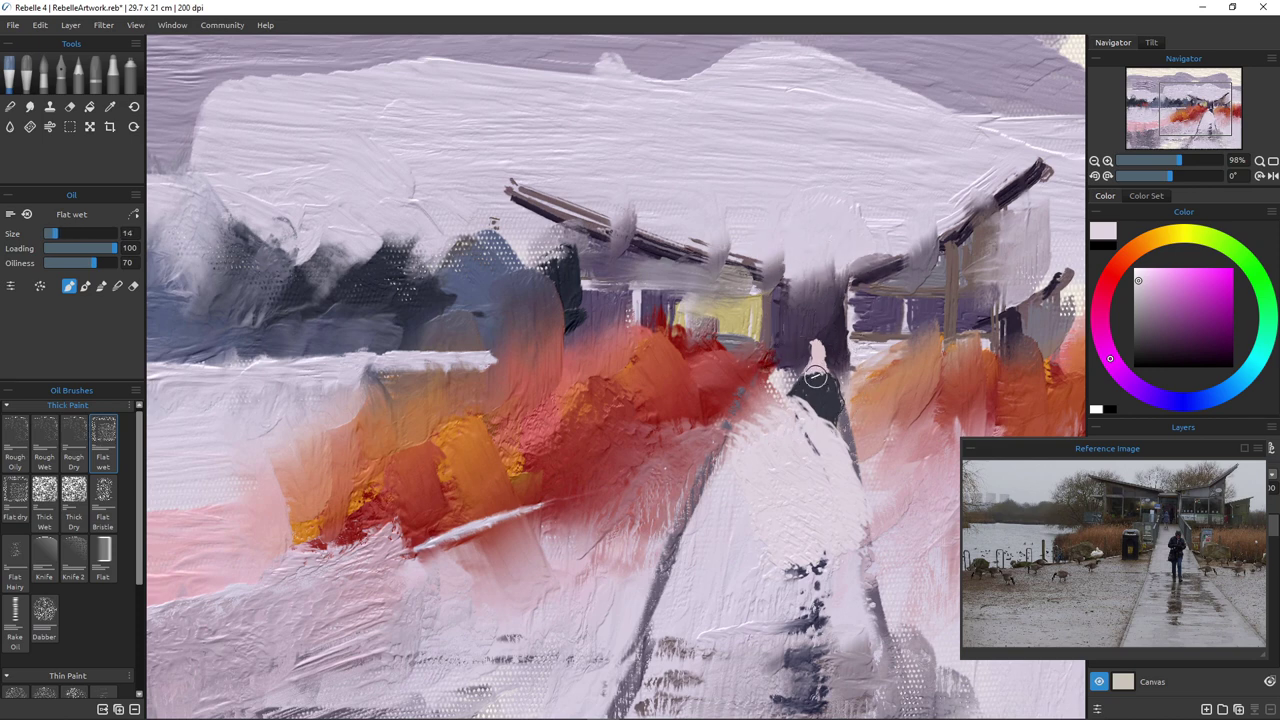
alt+click(815, 377)
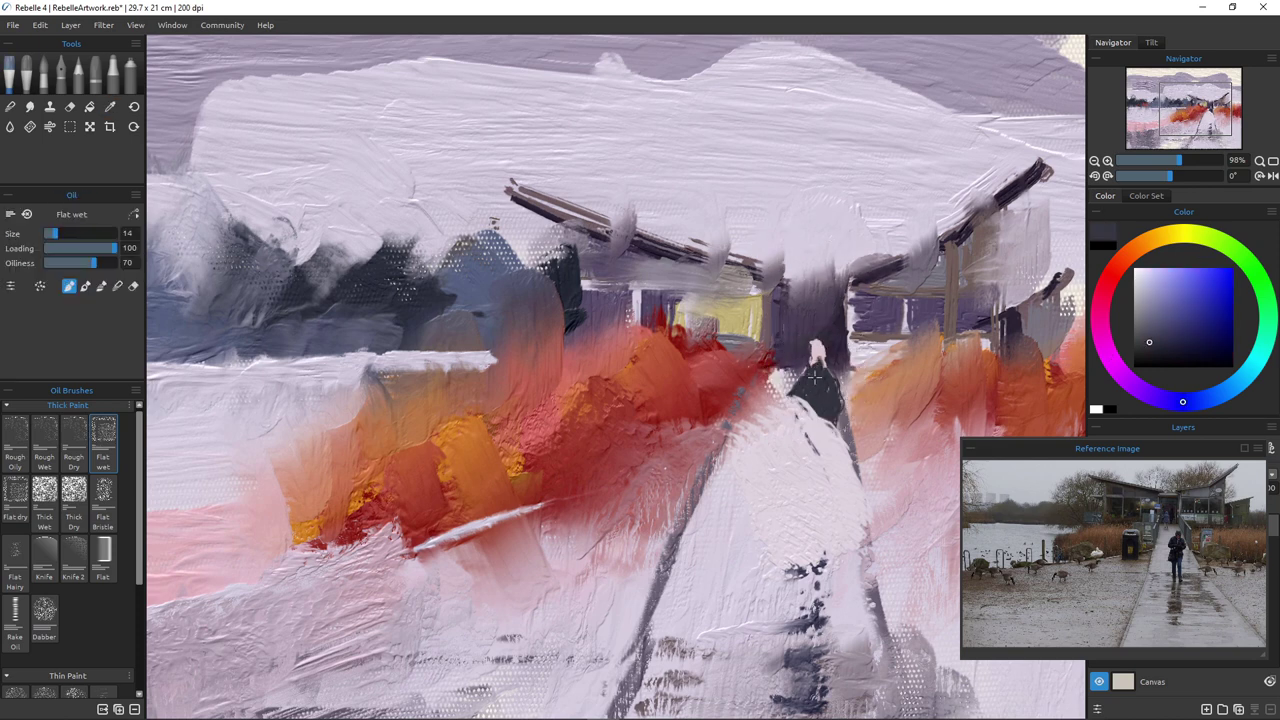
key(bracketleft)
key(bracketleft)
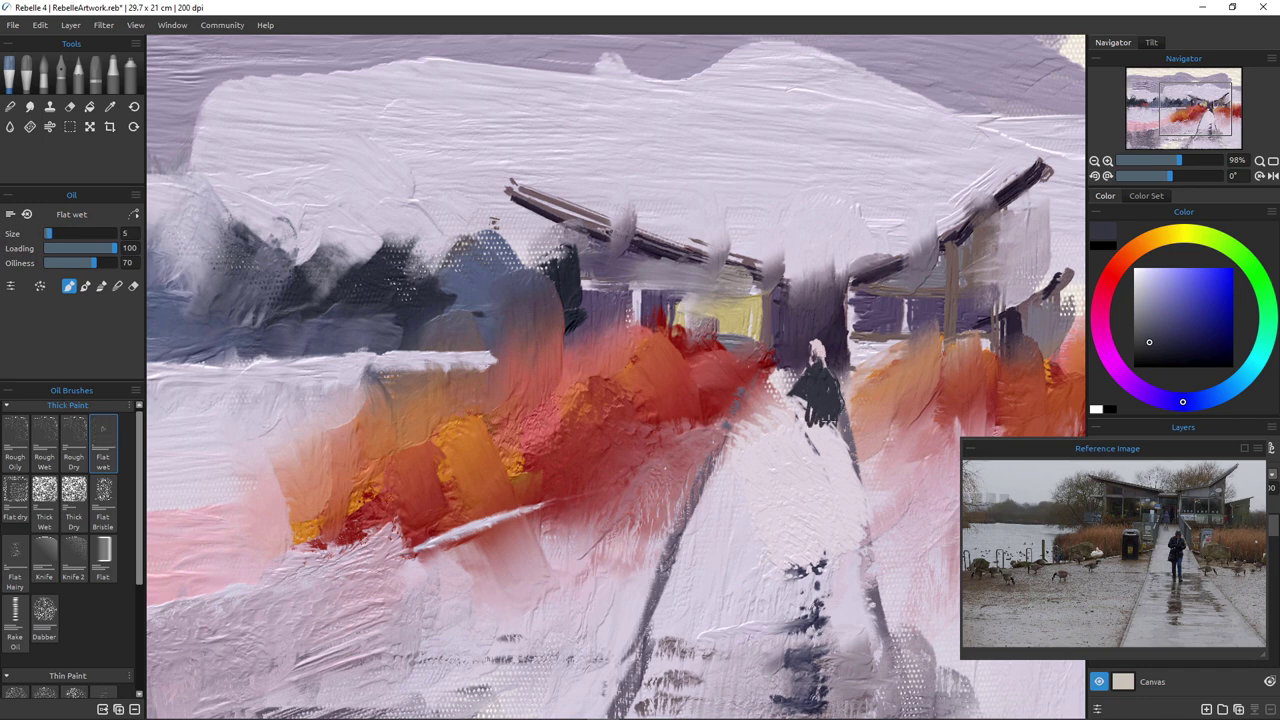
drag(845, 440, 869, 535)
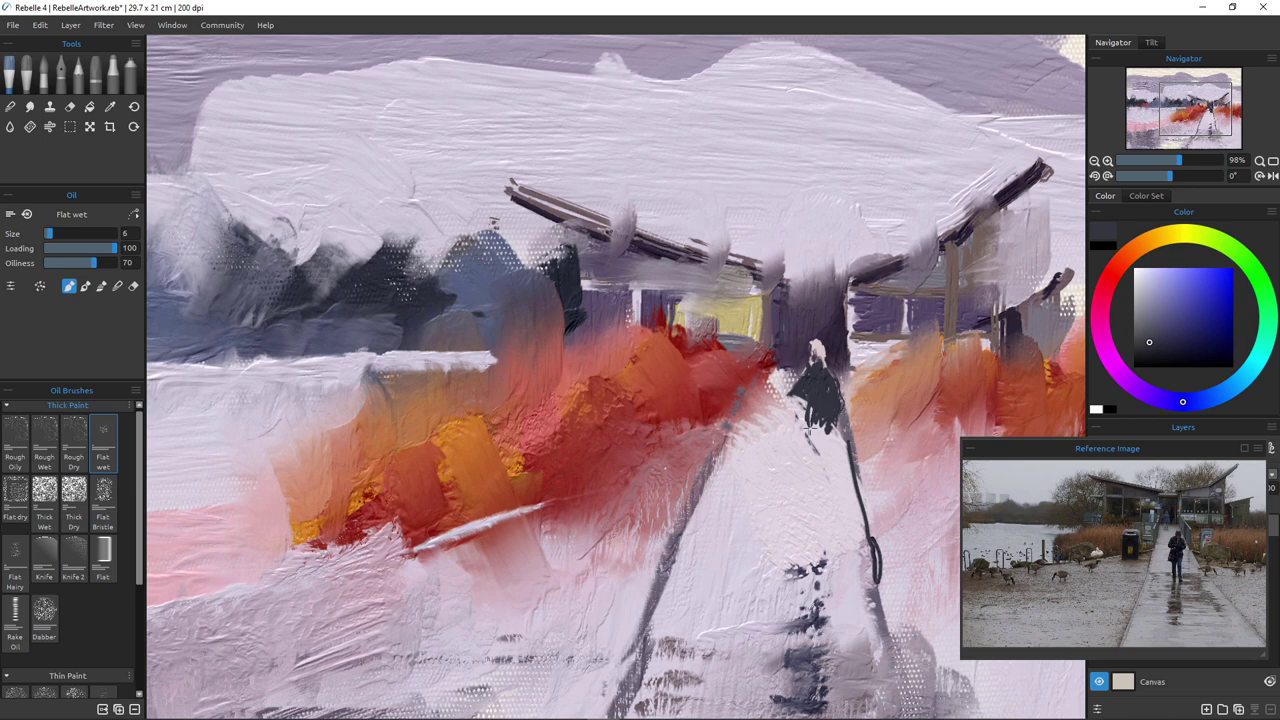
Fill out and lengthen the figure's coat in dark blue-grey with Flat wet at size 30
key(bracketright)
key(bracketright)
key(bracketright)
key(bracketright)
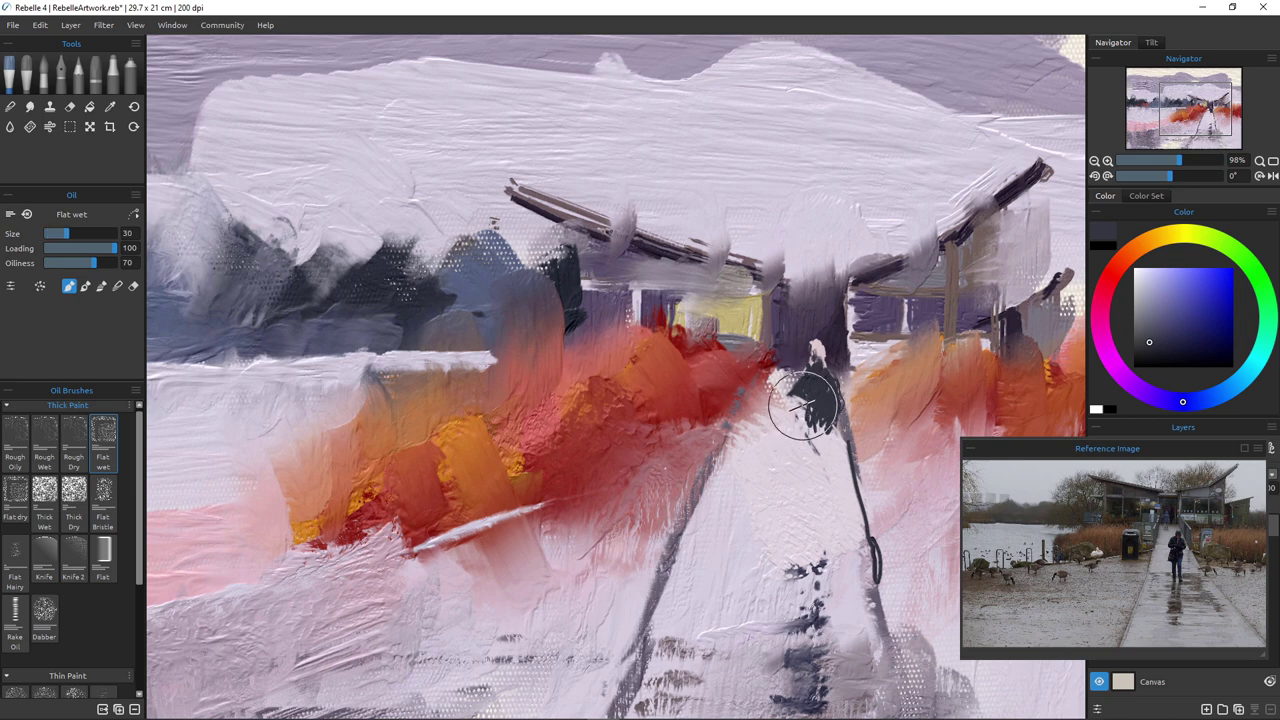
mouse_move(800, 410)
mouse_down()
mouse_move(790, 400)
mouse_move(803, 429)
mouse_move(780, 400)
mouse_move(800, 405)
mouse_move(790, 415)
mouse_move(803, 396)
mouse_move(829, 471)
mouse_move(778, 393)
mouse_move(771, 445)
mouse_up()
Trim the coat's left side with pale lavender sampled from the path, using Flat wet at sizes 18 and 12
key(bracketleft)
alt+click(770, 443)
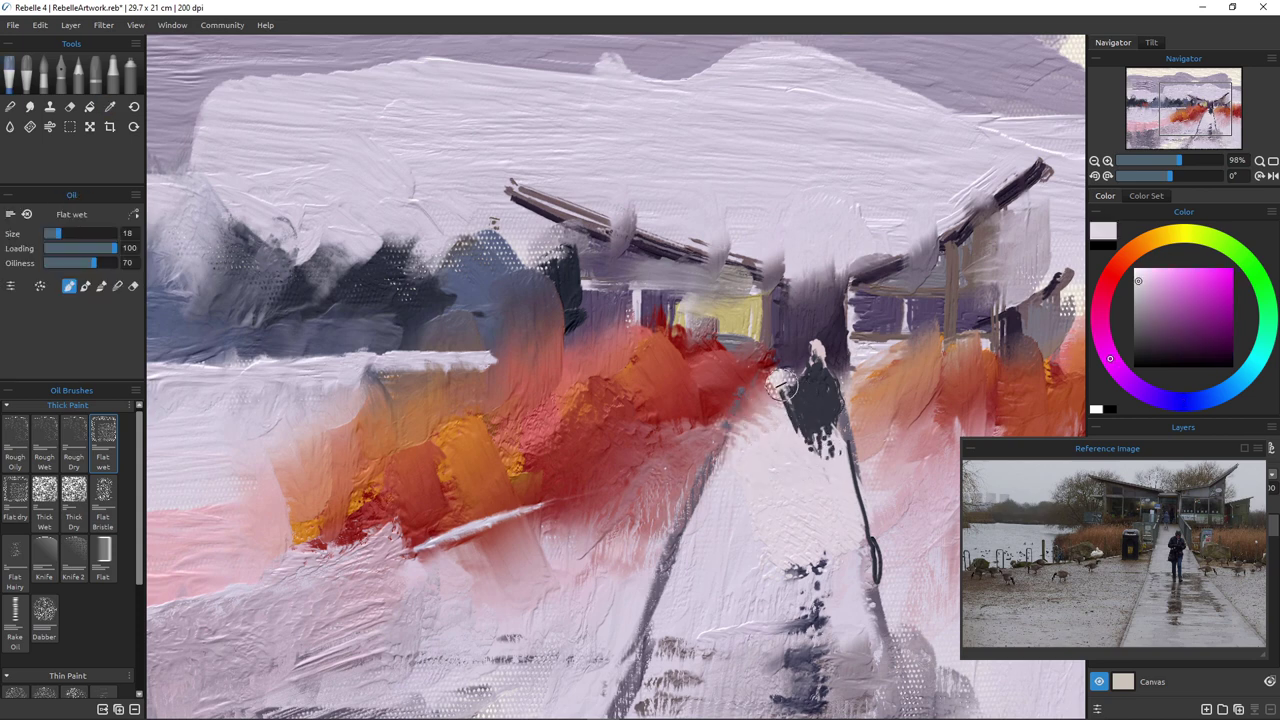
mouse_move(782, 384)
mouse_down()
mouse_move(782, 422)
mouse_move(784, 395)
mouse_up()
key(bracketleft)
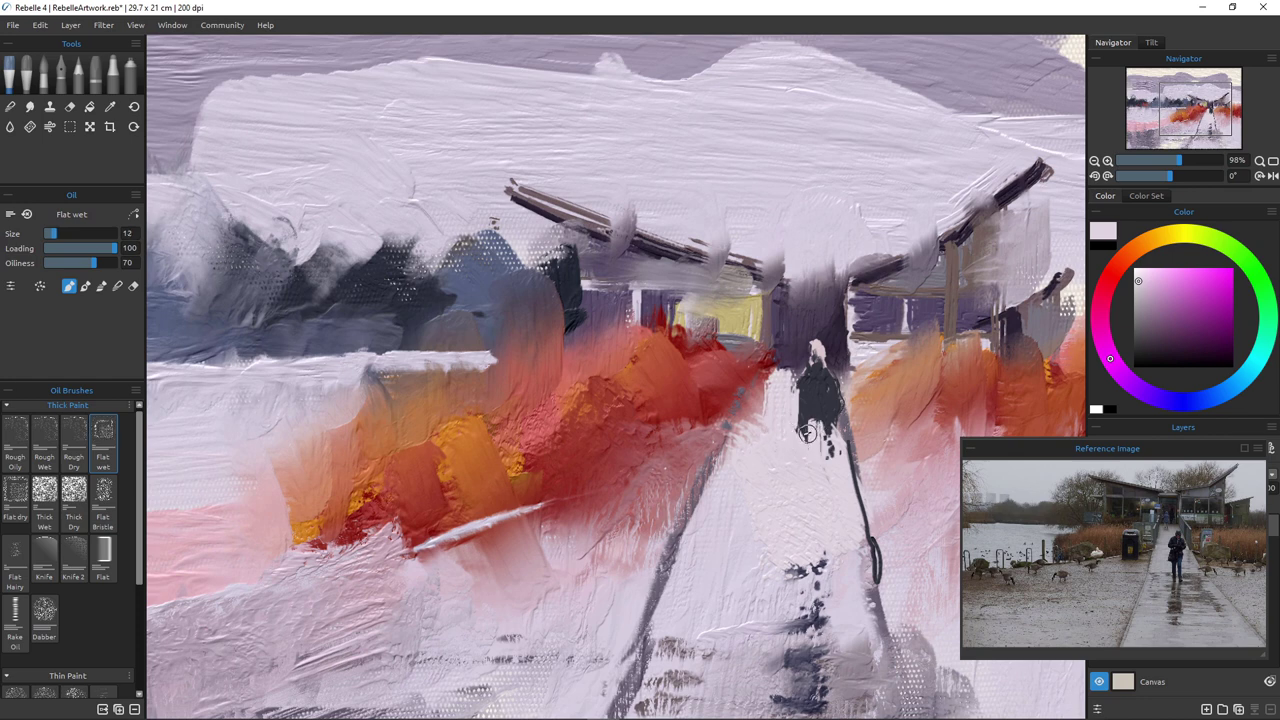
Touch up the lower coat in sampled dark blue-grey and paint a saturated violet-blue patch below its right hem at size 12
alt+click(813, 418)
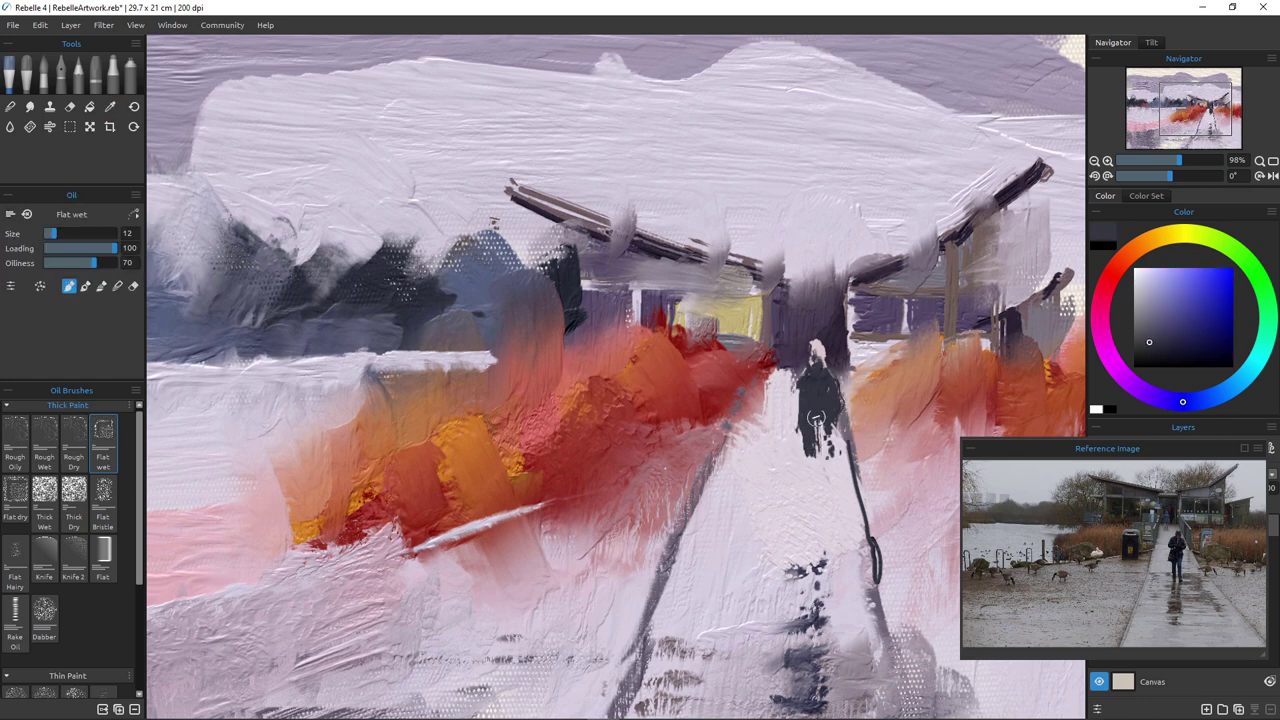
click(1164, 290)
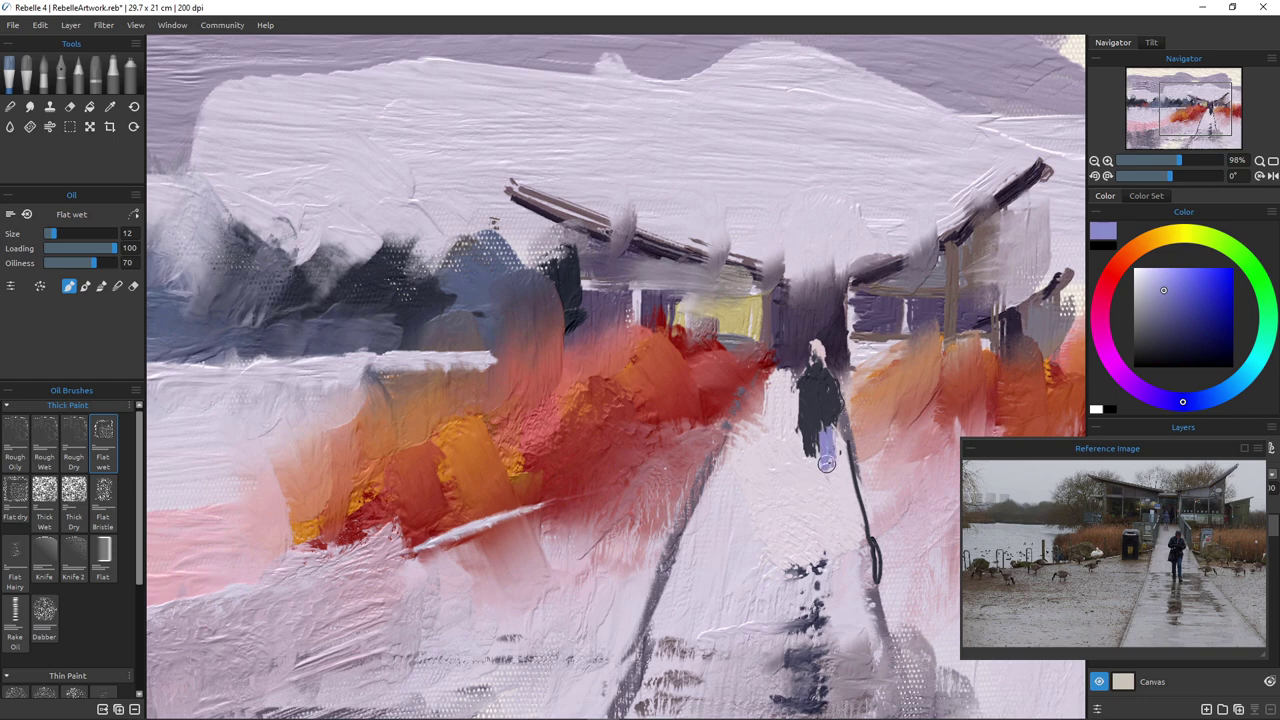
click(1181, 309)
Paint the figure's two legs and widen the coat's left side in dark blue-grey with Flat wet at size 9
alt+click(814, 414)
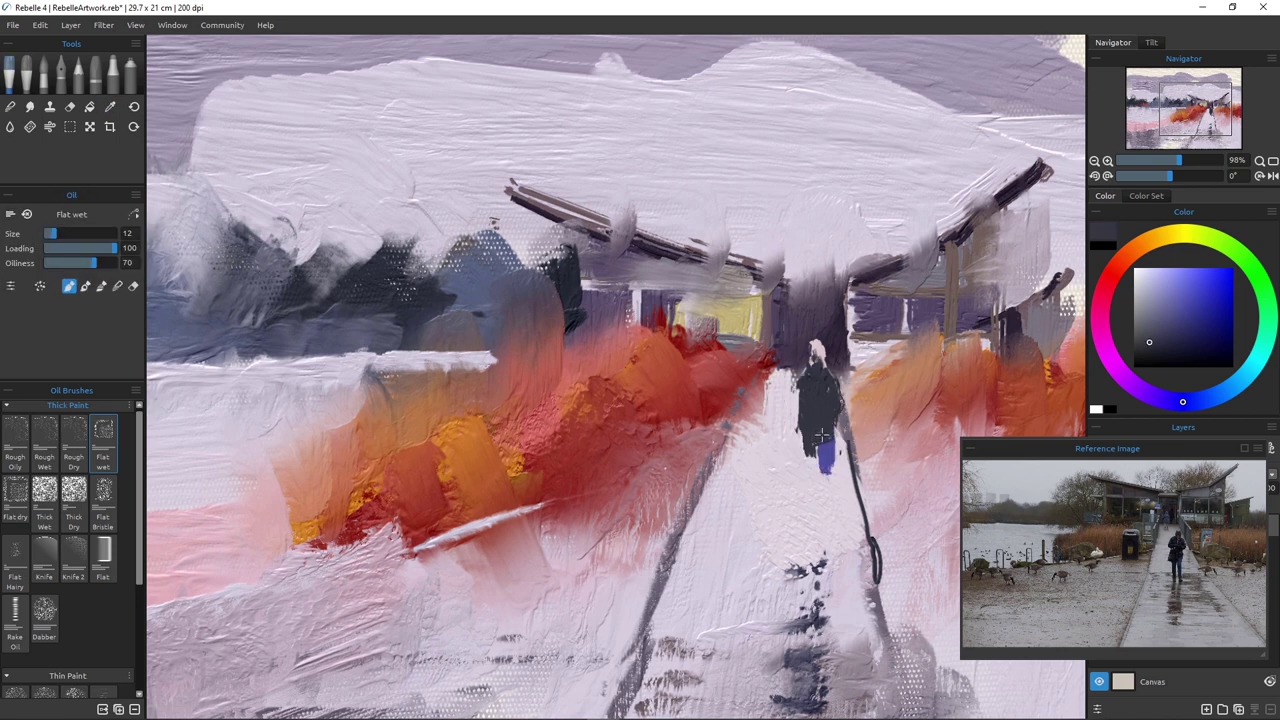
key([)
key([)
drag(825, 466, 825, 505)
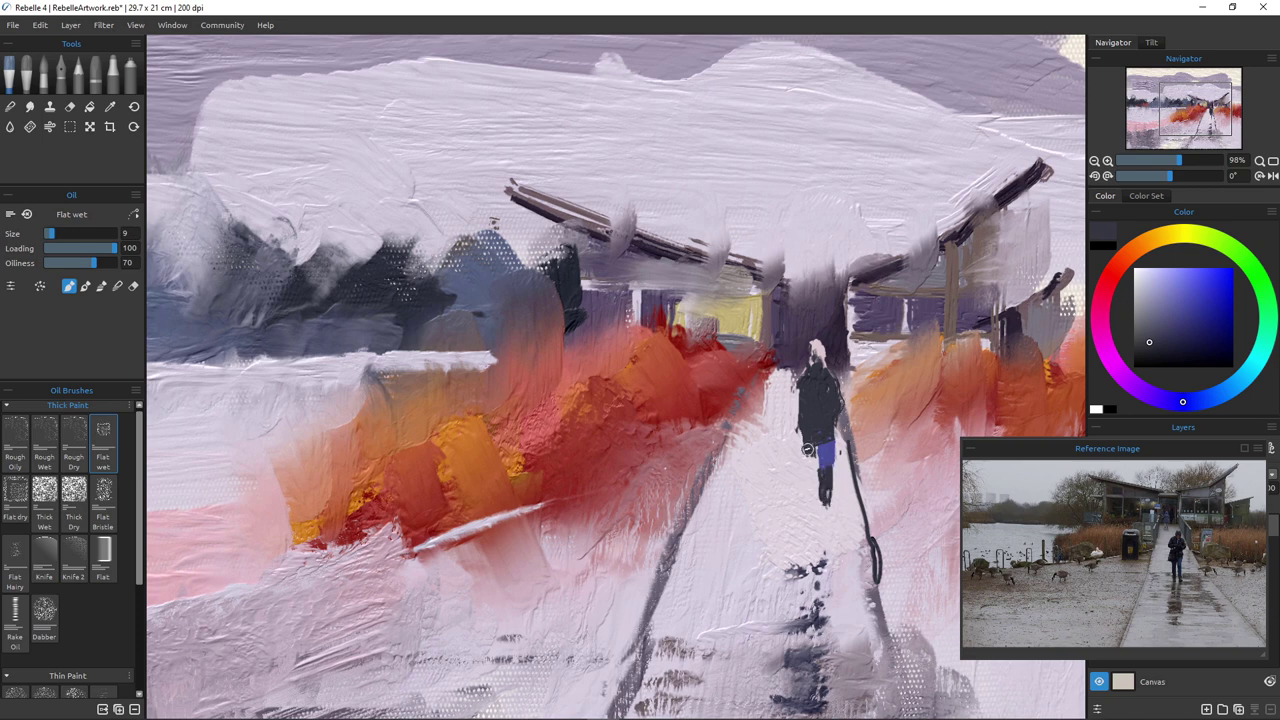
drag(810, 452, 809, 504)
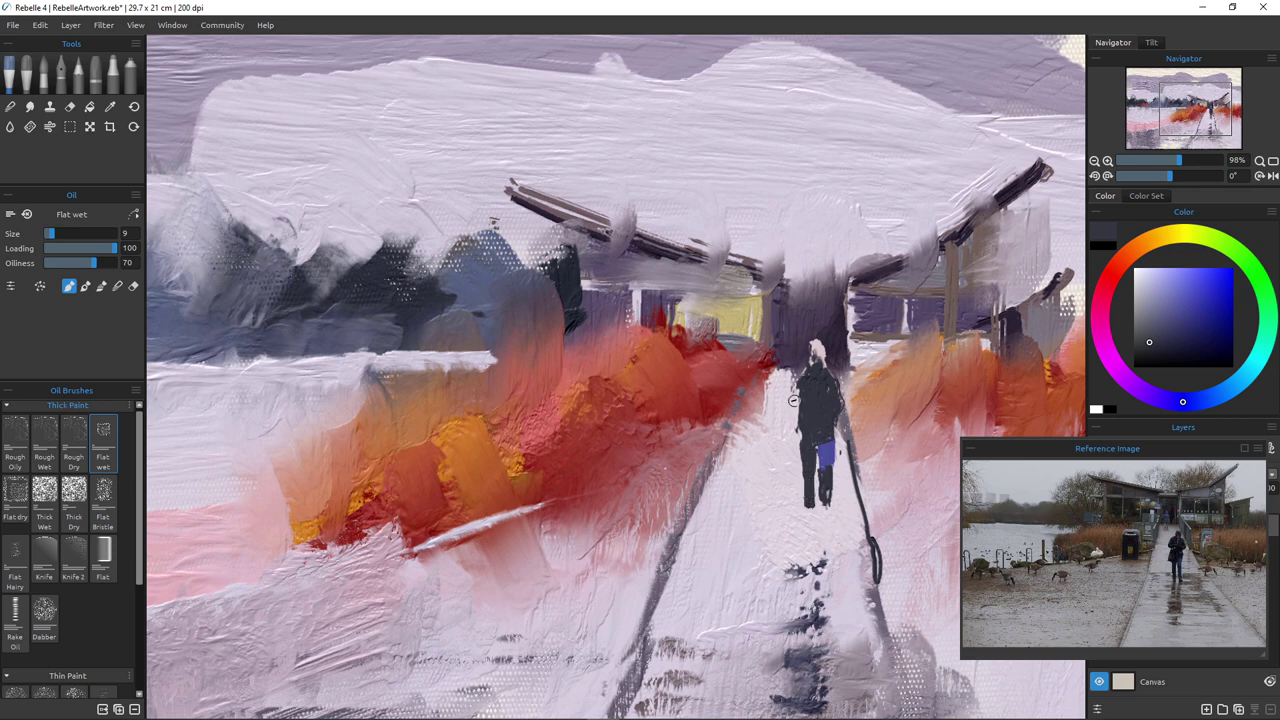
mouse_move(803, 374)
mouse_down()
mouse_move(796, 439)
mouse_move(798, 409)
mouse_move(791, 447)
mouse_up()
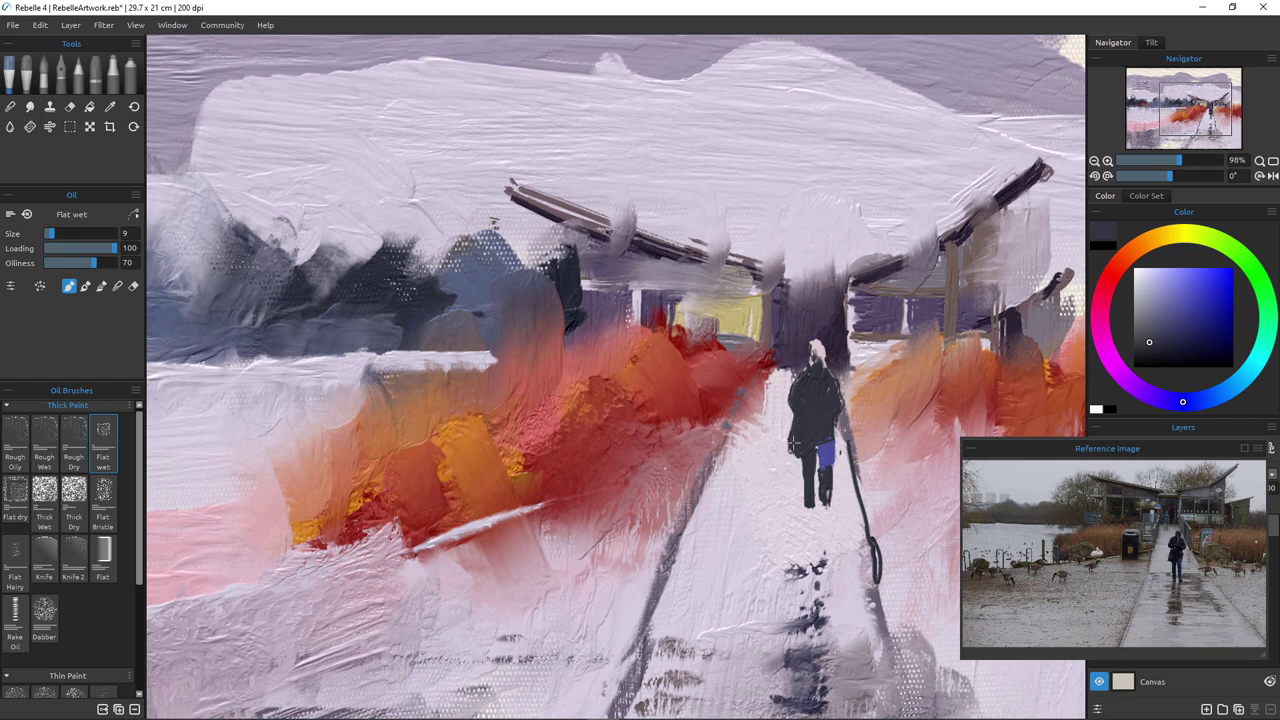
mouse_move(823, 474)
mouse_down()
mouse_move(828, 453)
mouse_move(823, 506)
mouse_up()
Paint a broken dark reflection below the feet and blend it with Knife 2 at size 20, lowering Loading to 32
mouse_move(825, 506)
mouse_down()
mouse_move(825, 551)
mouse_move(838, 550)
mouse_move(801, 535)
mouse_move(807, 508)
mouse_move(814, 566)
mouse_move(804, 557)
mouse_move(831, 608)
mouse_up()
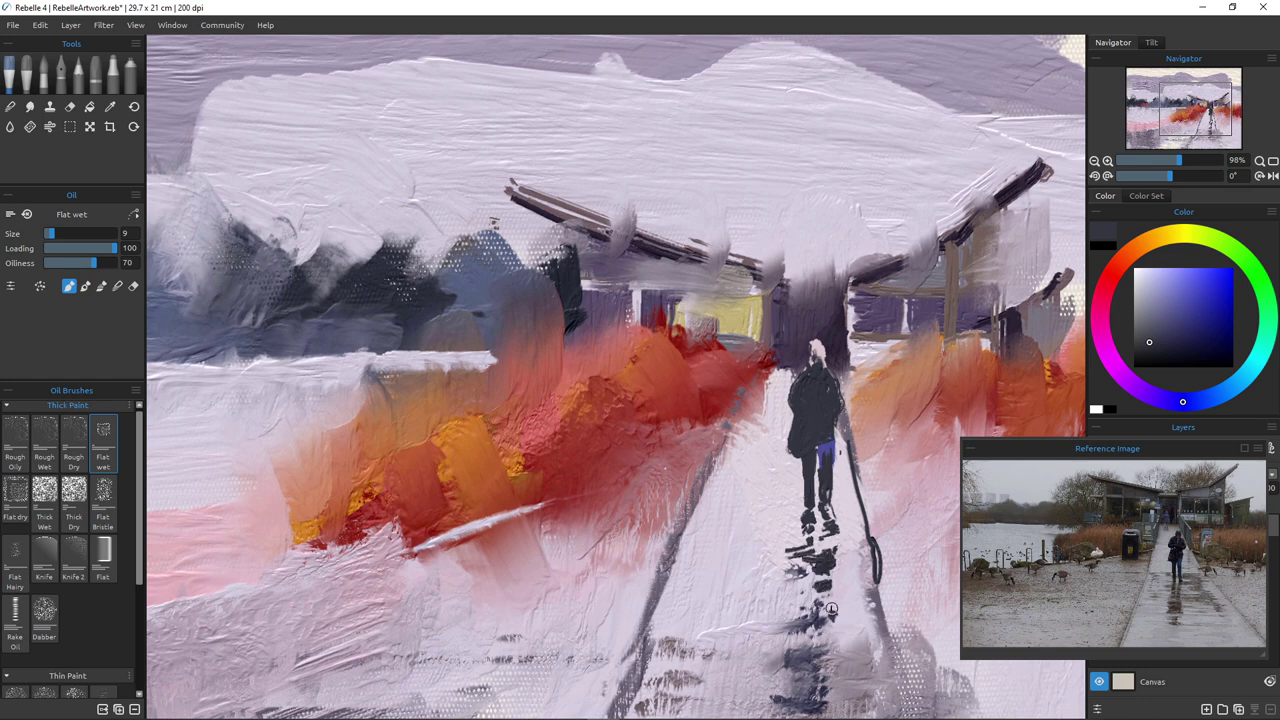
click(74, 556)
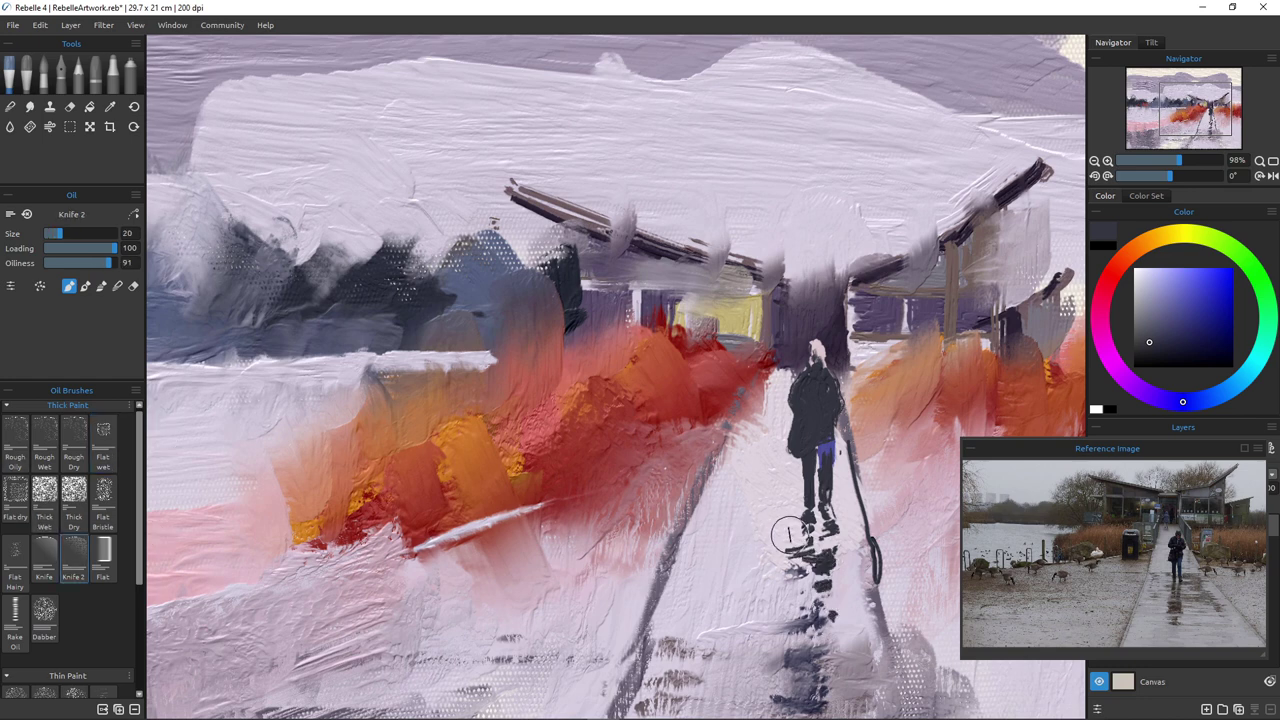
click(117, 286)
drag(788, 530, 798, 587)
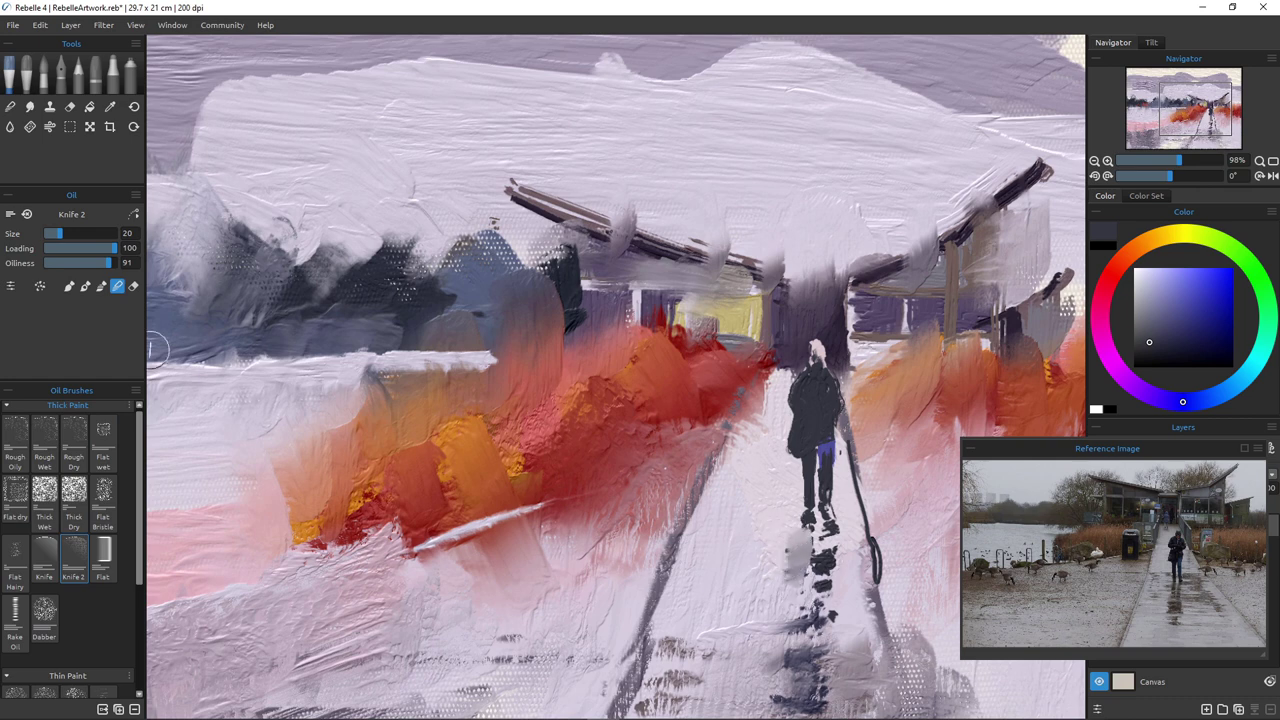
drag(114, 248, 67, 248)
mouse_move(798, 532)
mouse_down()
mouse_move(805, 563)
mouse_move(823, 542)
mouse_move(822, 577)
mouse_move(838, 578)
mouse_move(822, 578)
mouse_move(830, 543)
mouse_move(836, 556)
mouse_move(825, 547)
mouse_move(840, 545)
mouse_move(795, 522)
mouse_move(802, 530)
mouse_up()
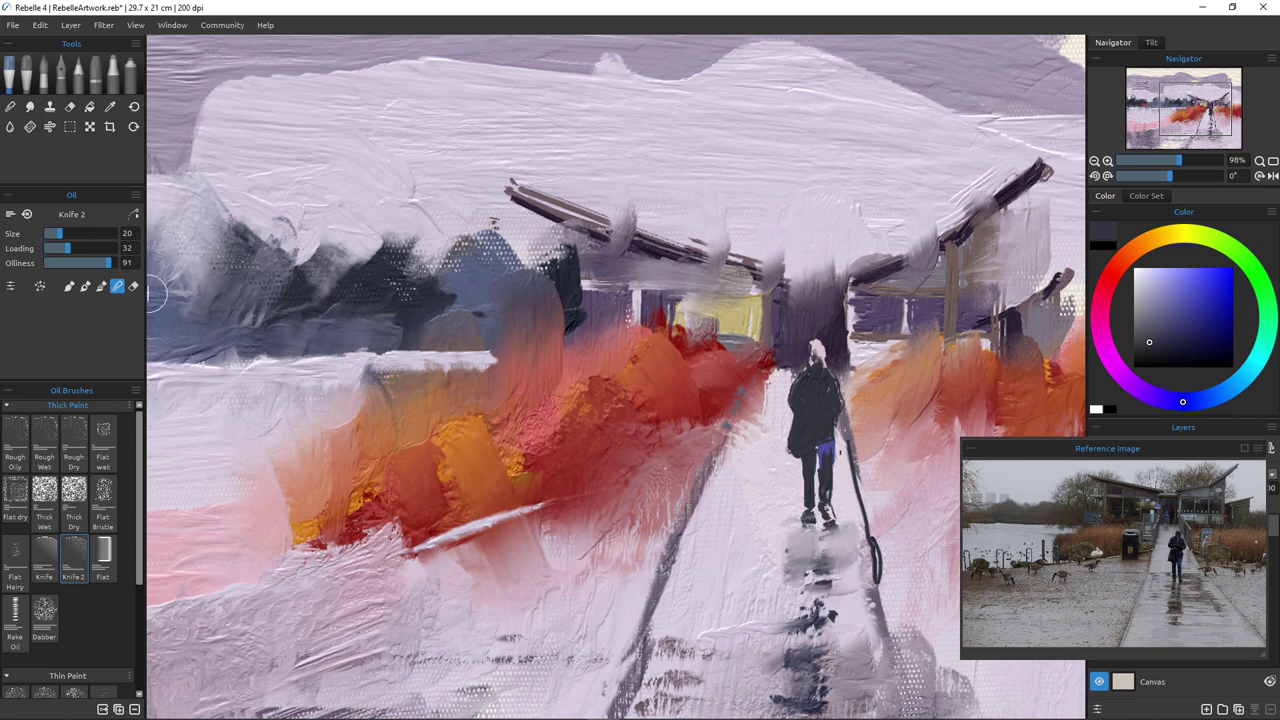
Blend the wet path around the feet and its dark right edge with Knife 2 at Oiliness 21 and Loading 85
mouse_move(108, 263)
mouse_down()
mouse_move(62, 263)
mouse_move(82, 248)
mouse_up()
drag(797, 539, 827, 517)
drag(82, 248, 105, 248)
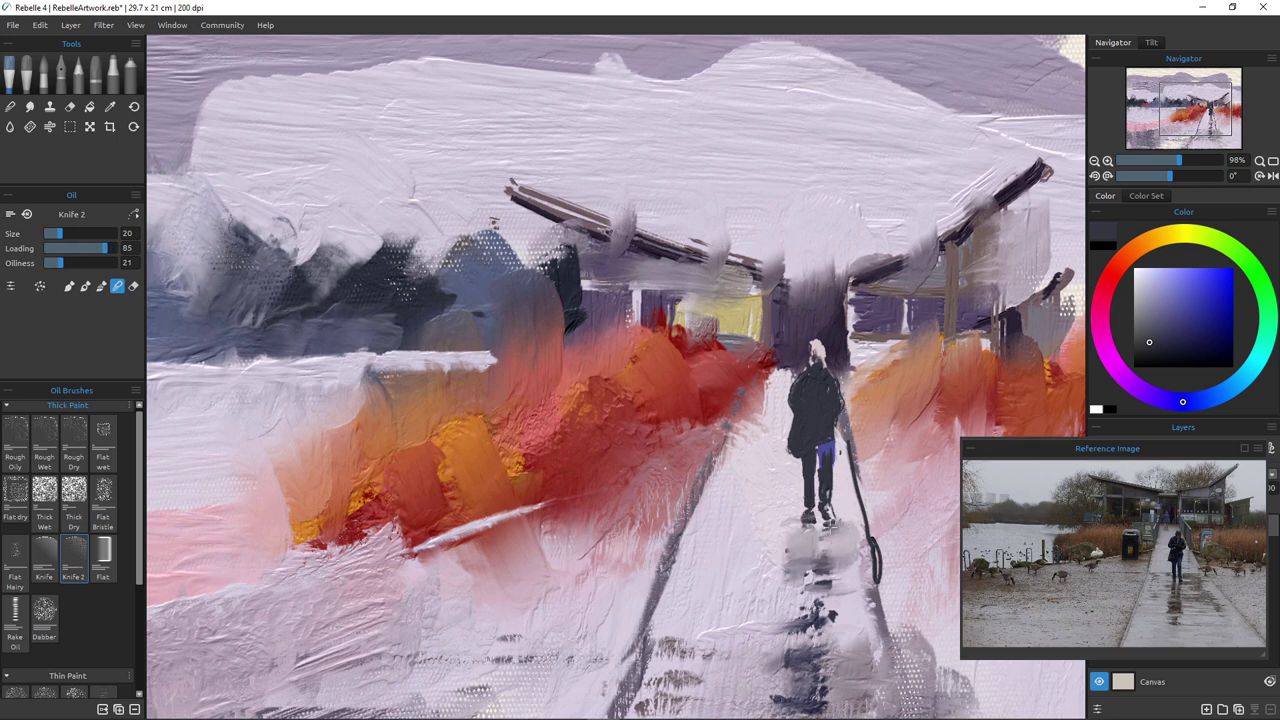
drag(840, 523, 862, 544)
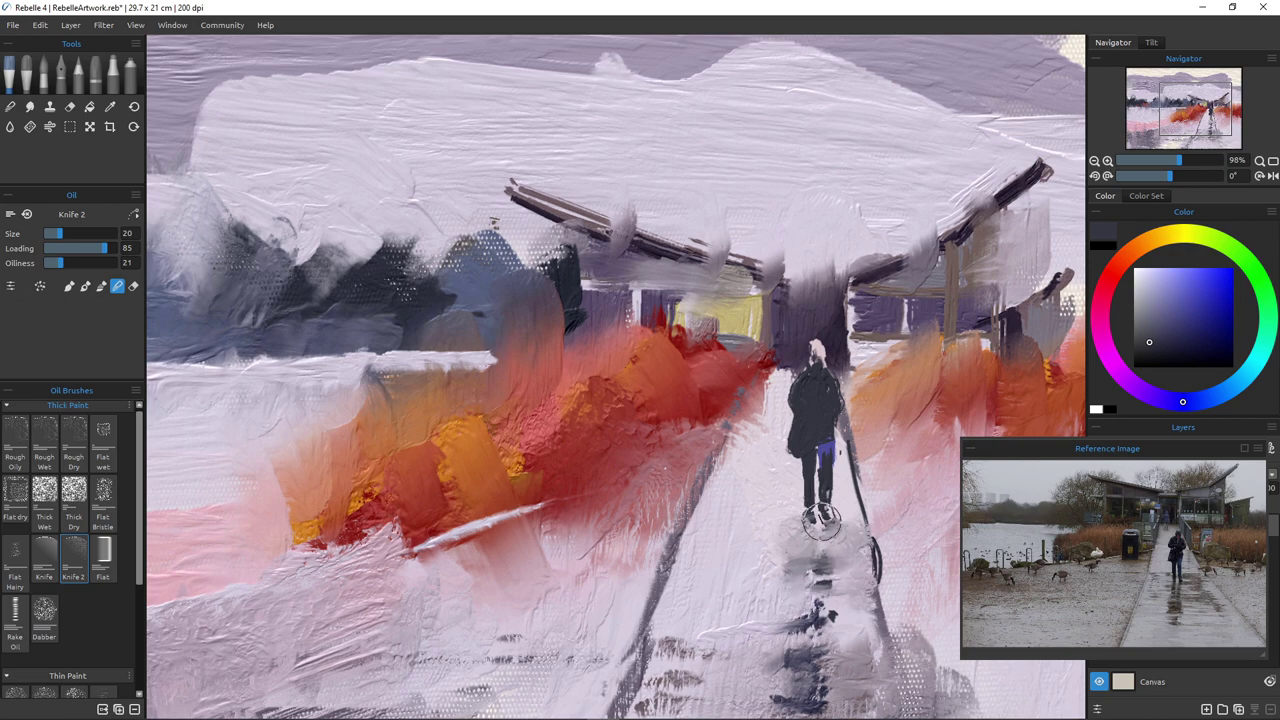
Blend the lower left edge of the path and darken it with dark blue-grey Knife 2 strokes at sizes 40 and 35
scroll(733, 521, down, 5)
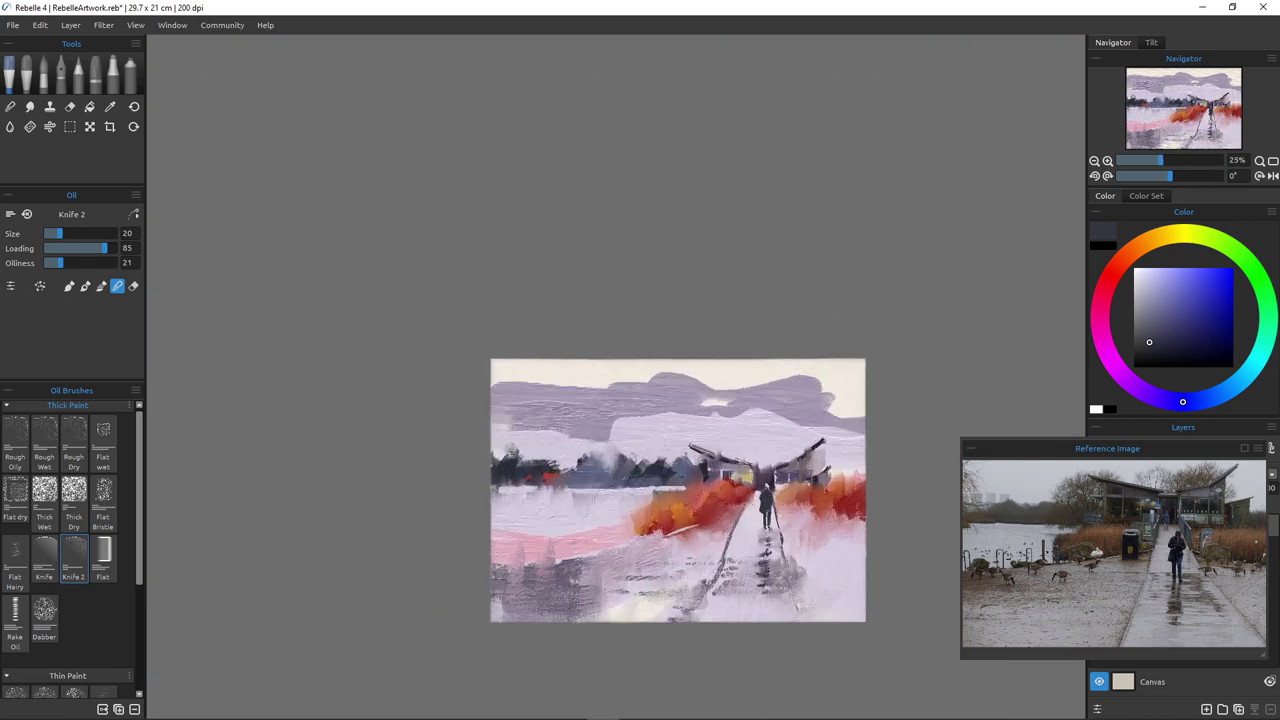
scroll(733, 521, up, 2)
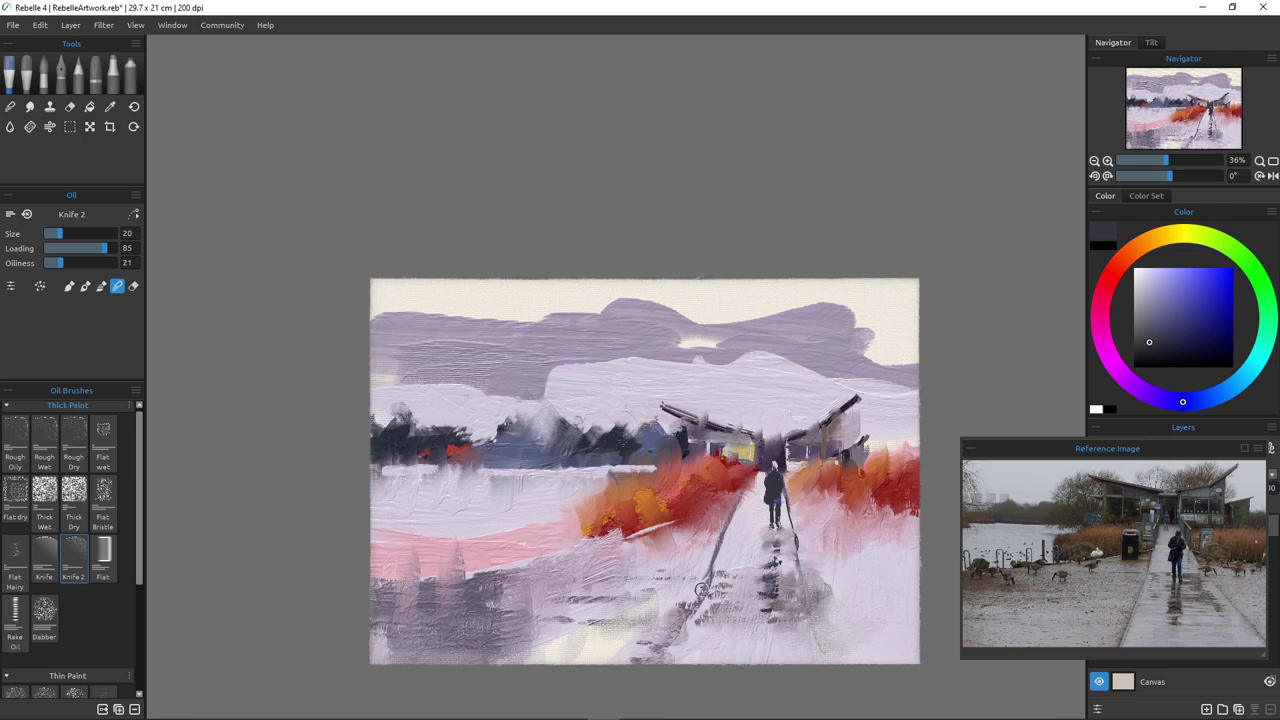
drag(700, 600, 678, 614)
key(])
click(69, 286)
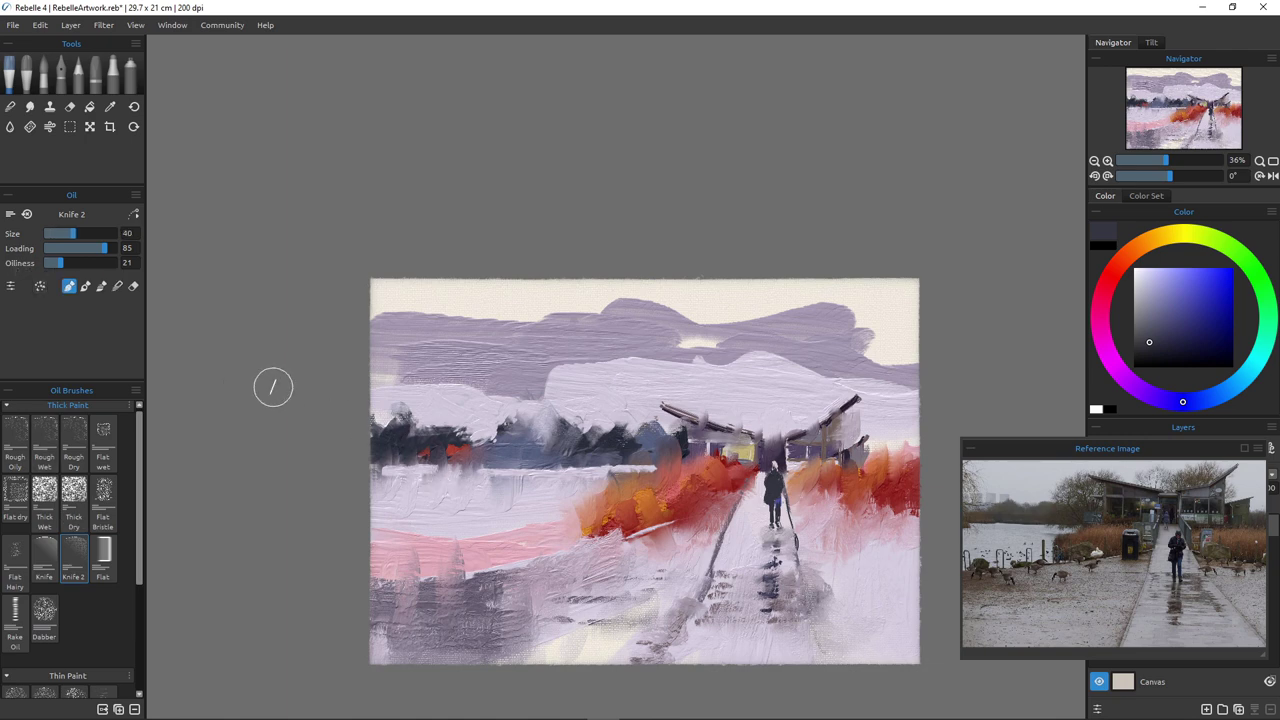
drag(699, 590, 664, 650)
key([)
drag(707, 570, 697, 582)
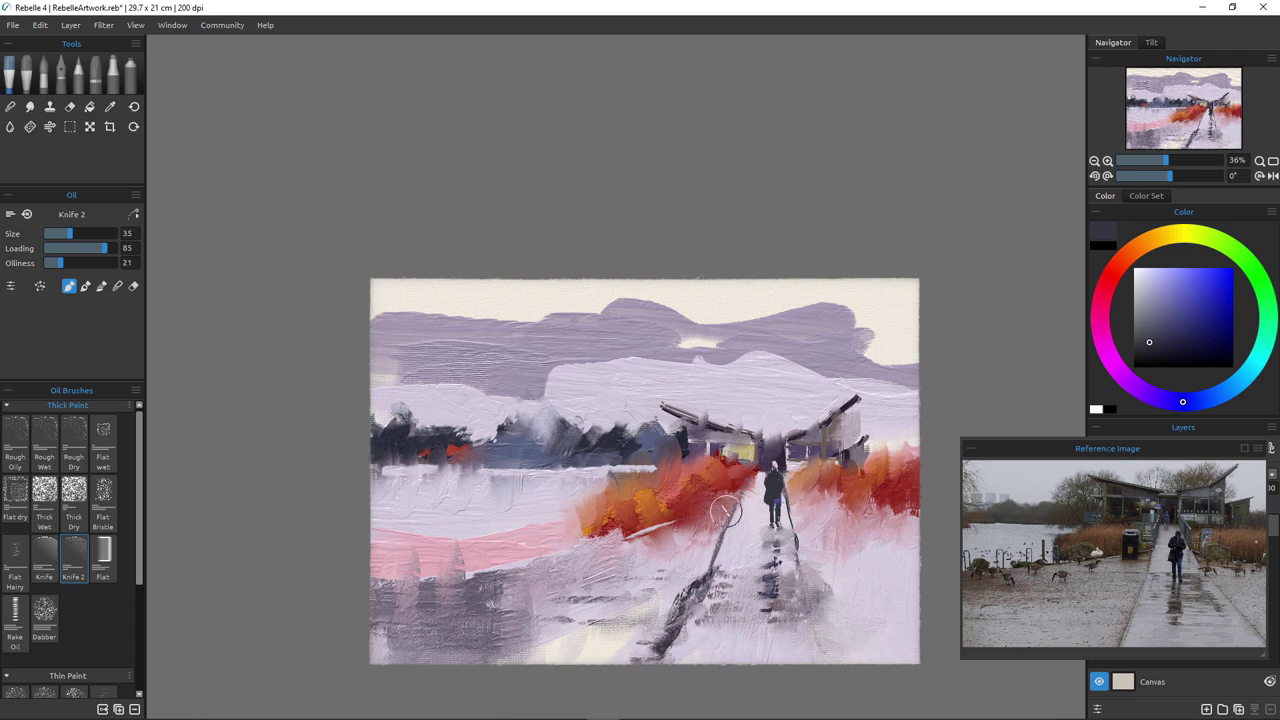
Paint muted mauve-brown strokes along the lower left and right edges of the path with Knife 2 at size 35
alt+click(724, 512)
click(1150, 310)
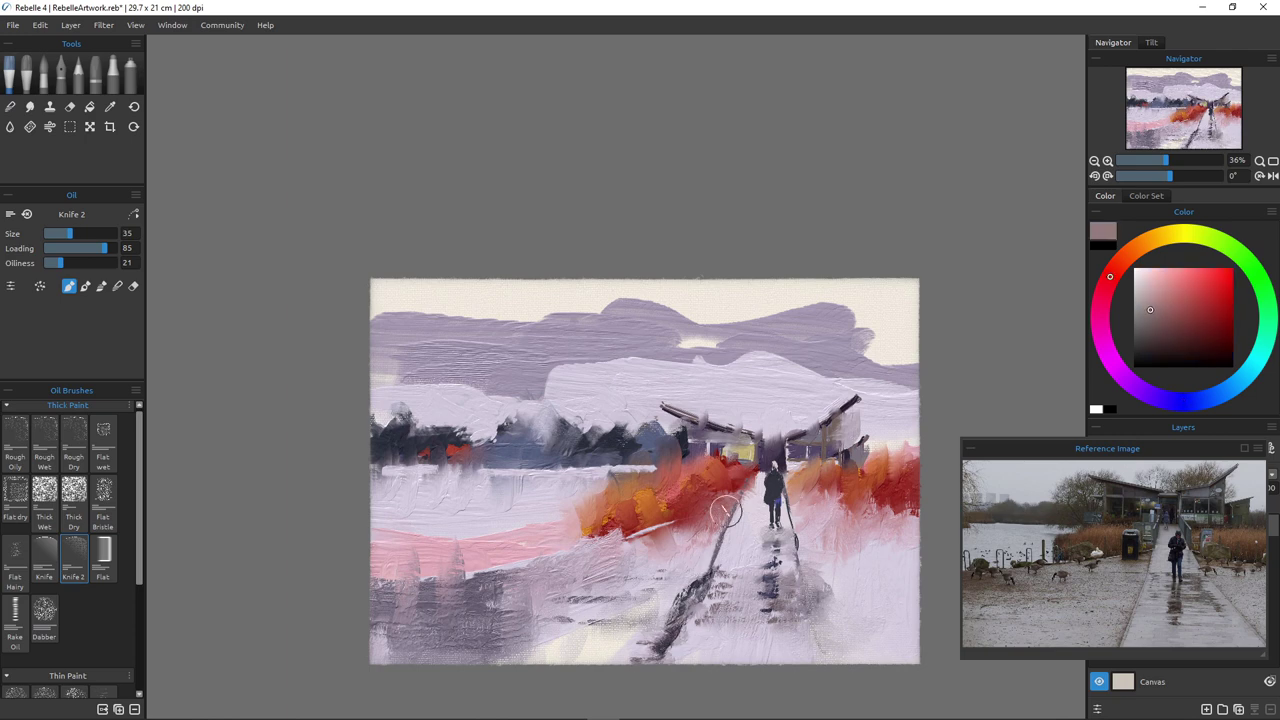
drag(696, 600, 666, 640)
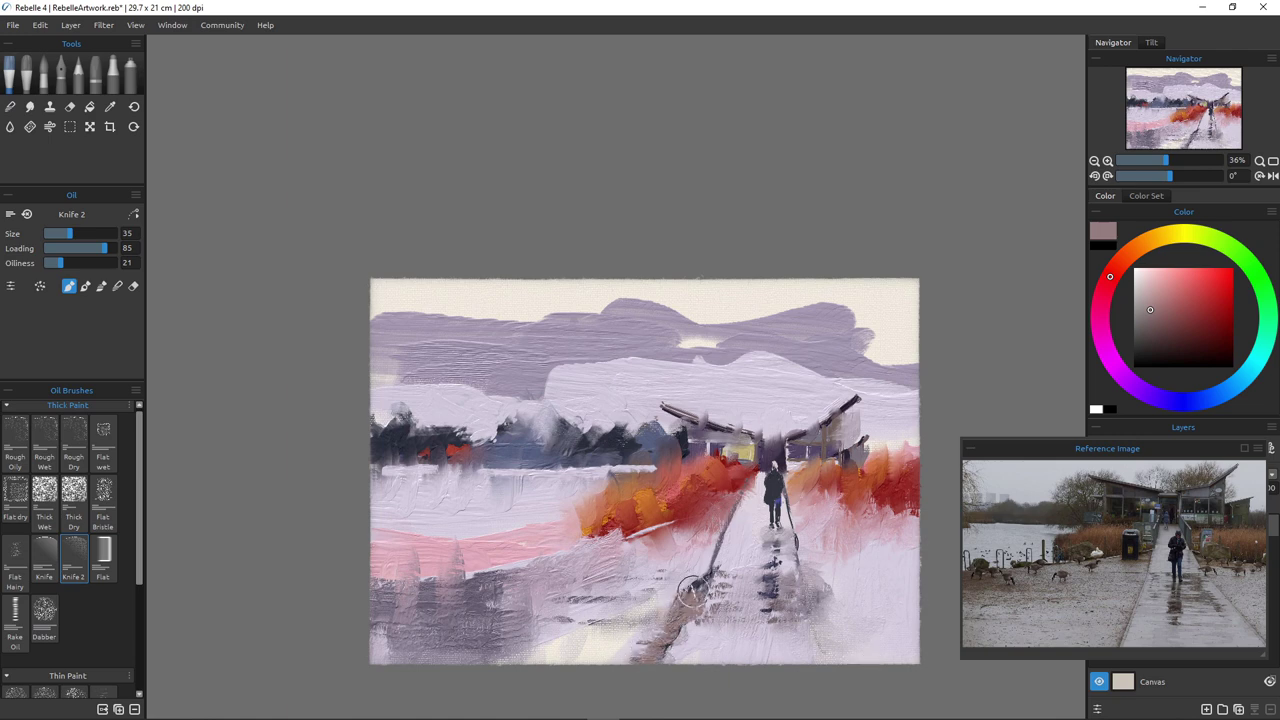
drag(700, 575, 658, 655)
mouse_move(818, 604)
mouse_down()
mouse_move(812, 588)
mouse_move(825, 648)
mouse_move(836, 638)
mouse_move(837, 663)
mouse_move(849, 649)
mouse_up()
mouse_move(810, 563)
mouse_down()
mouse_move(863, 666)
mouse_move(868, 648)
mouse_up()
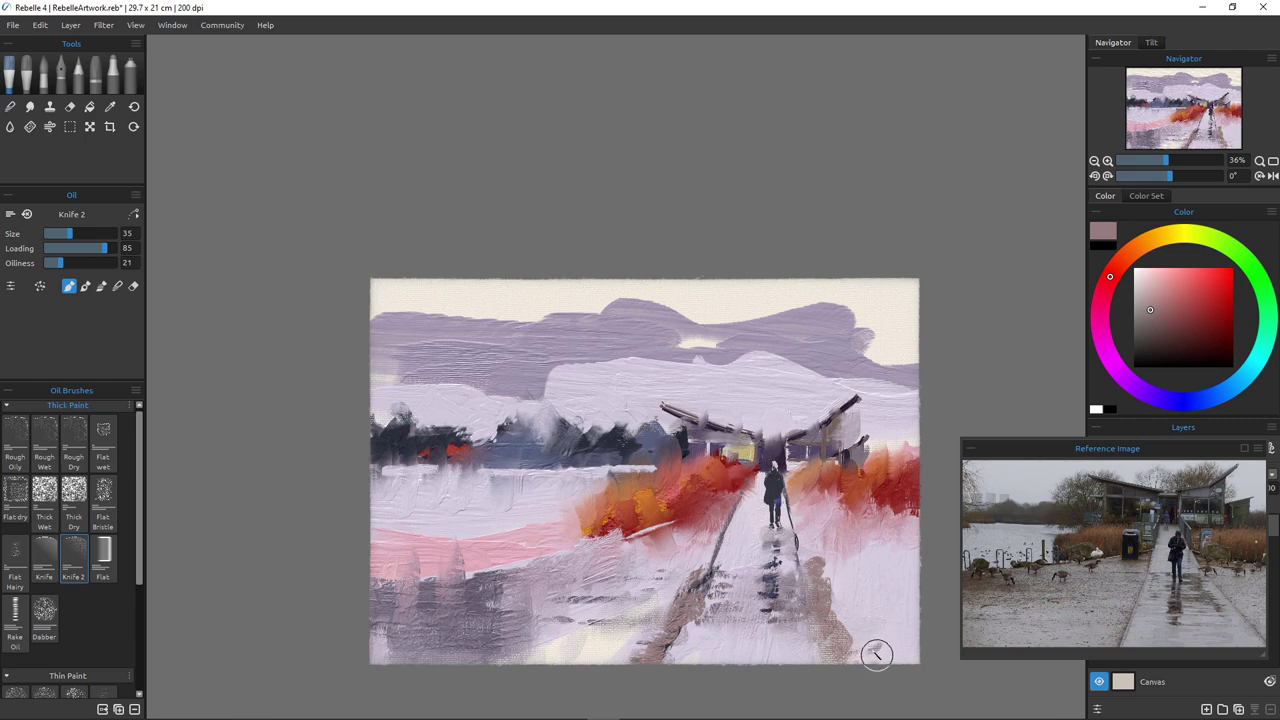
Draw a thin dark brown line along the path's right edge to the canvas bottom with Knife 2 at size 10
key(alt)
alt+click(796, 550)
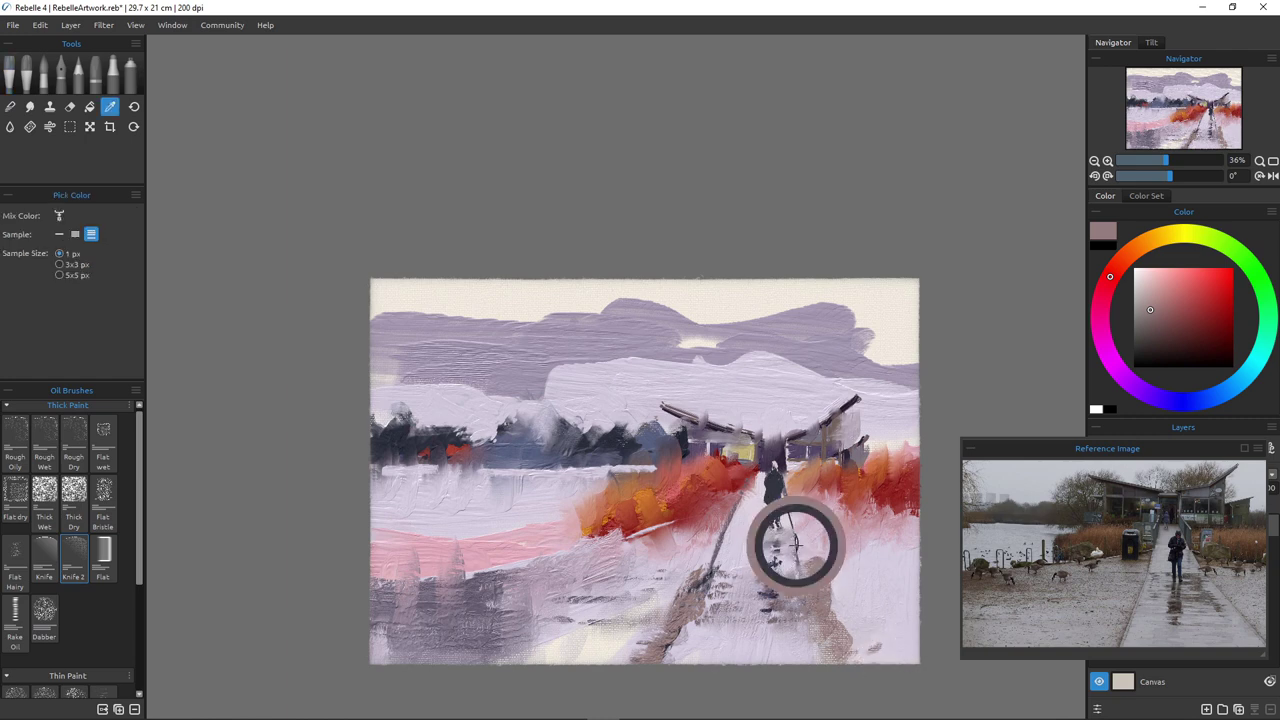
click(1157, 349)
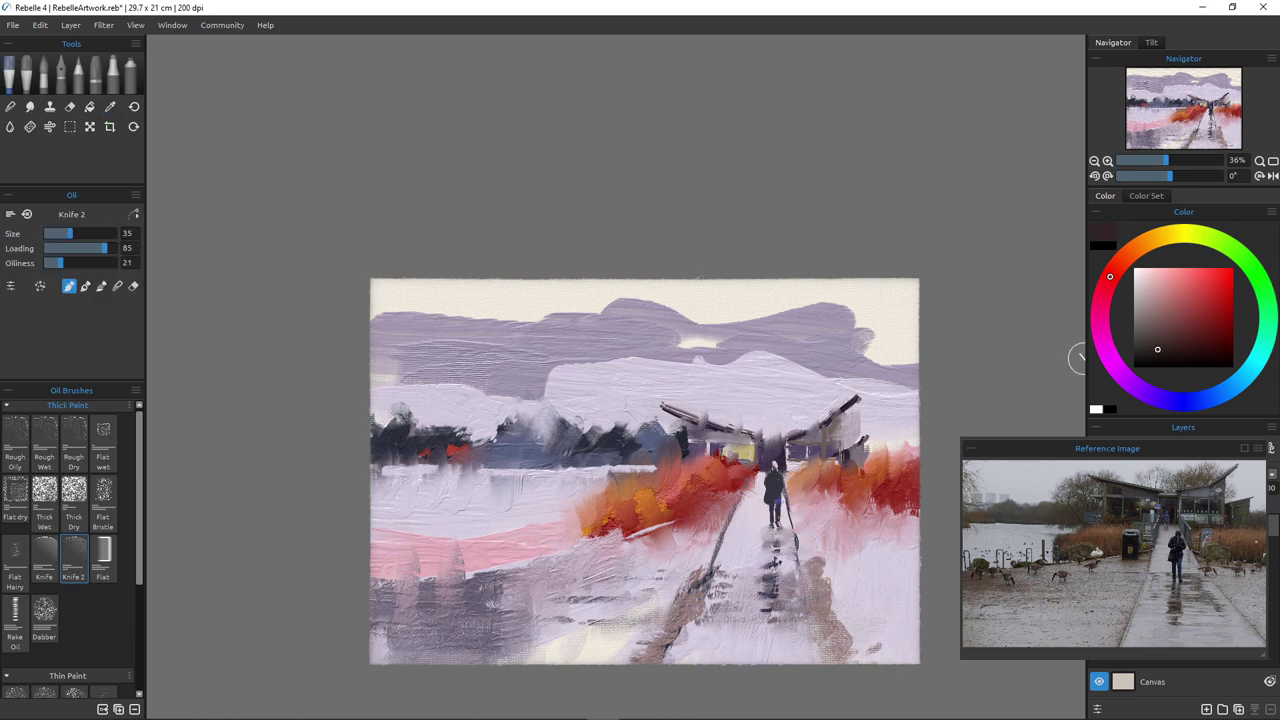
key([)
key([)
key([)
key([)
key([)
drag(796, 556, 848, 661)
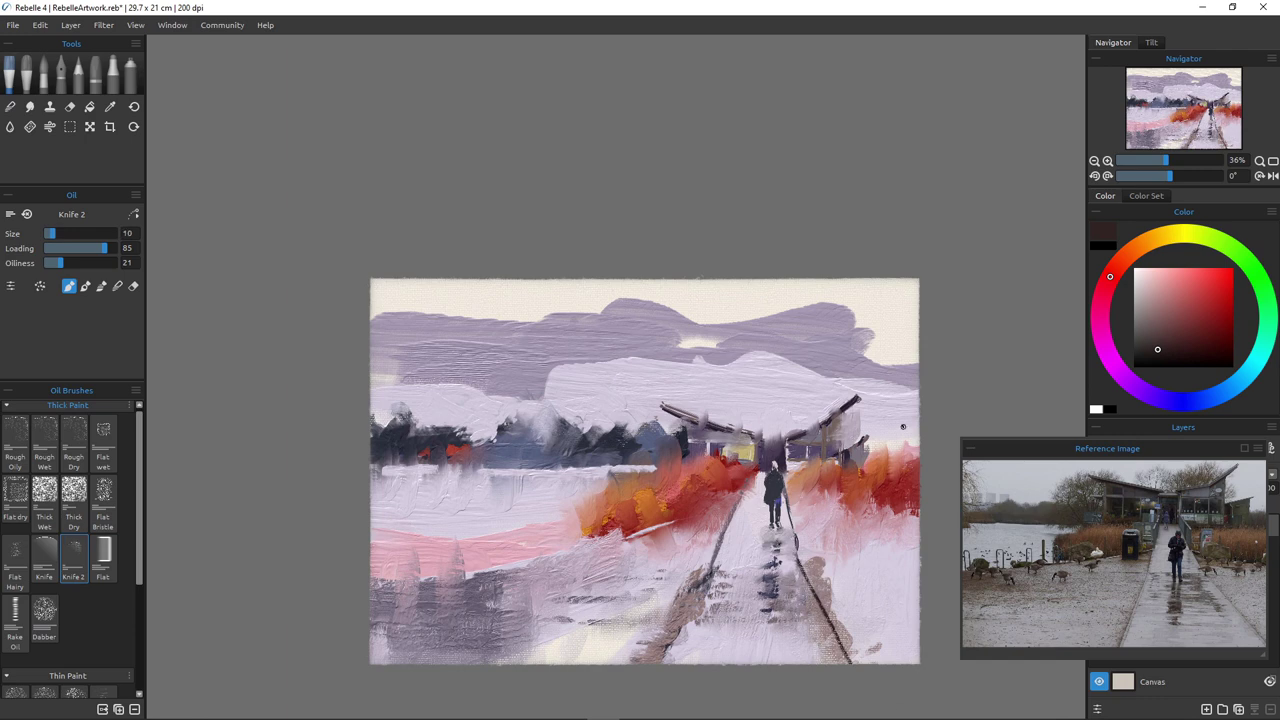
Add dark blue-grey touches to the reflection and muted plum marks across the wet path and along its upper left edge
alt+click(771, 495)
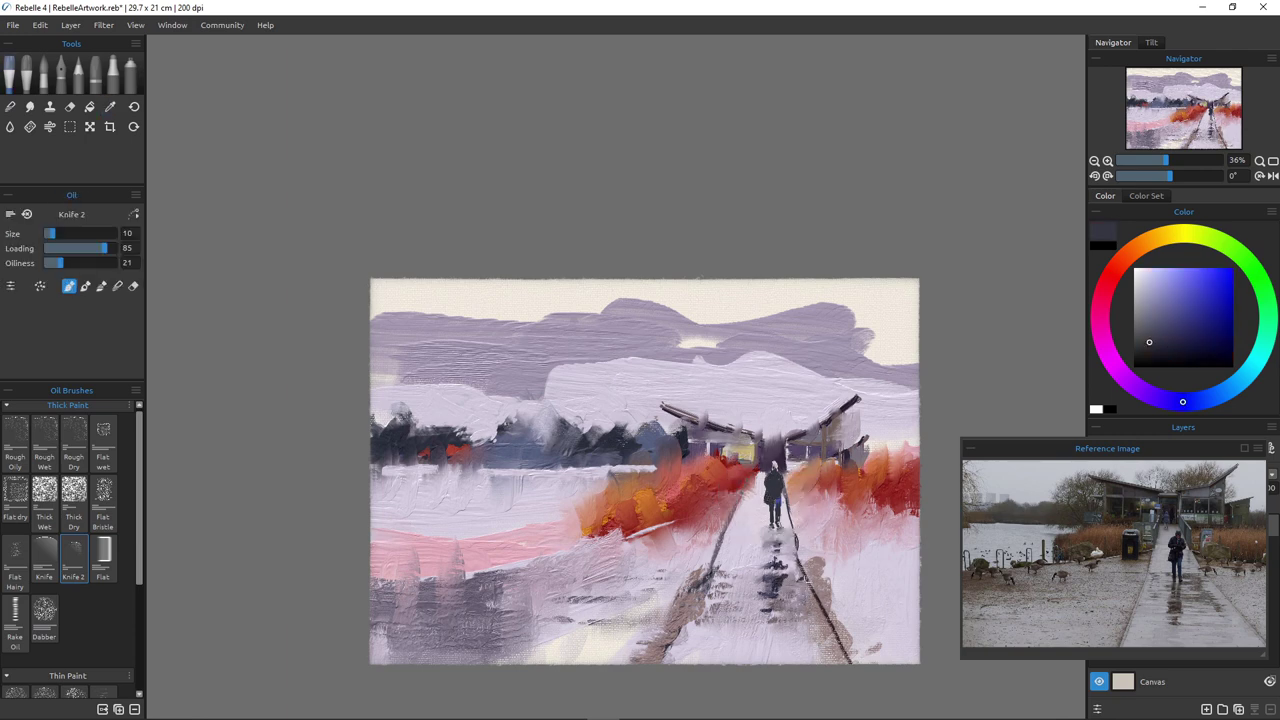
click(1100, 310)
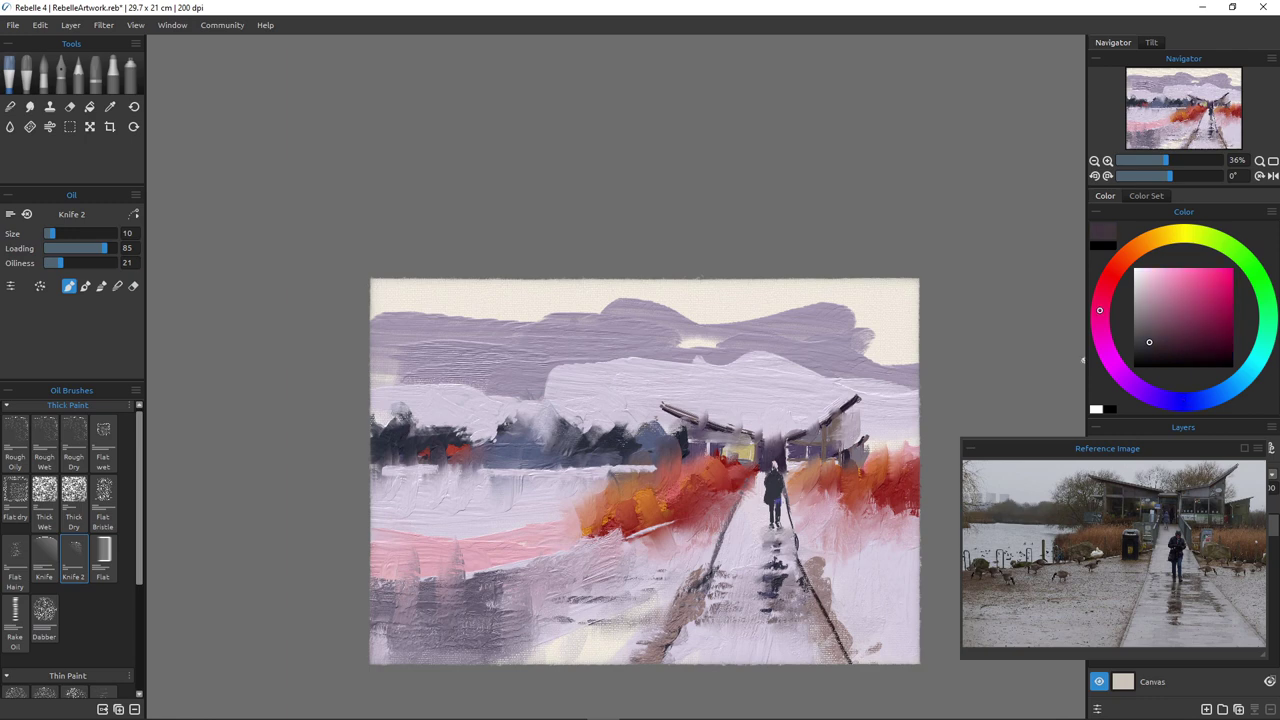
drag(1161, 317, 1155, 310)
click(1154, 328)
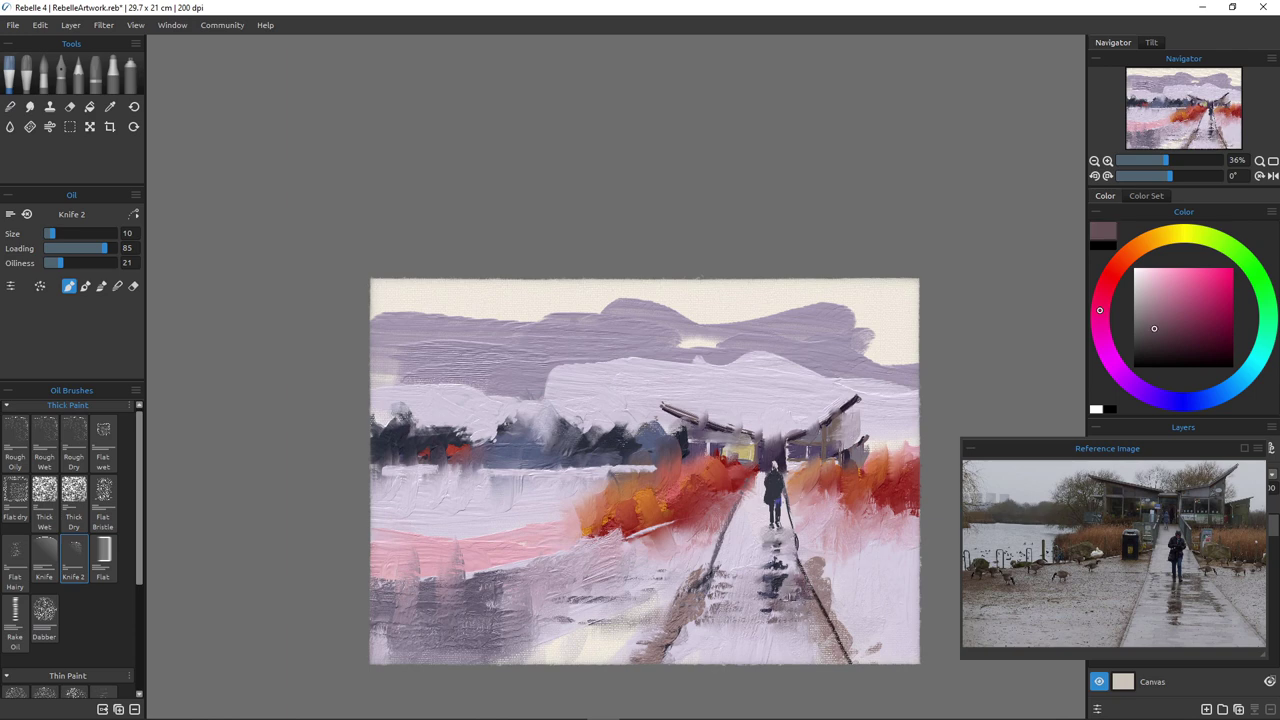
drag(806, 603, 788, 609)
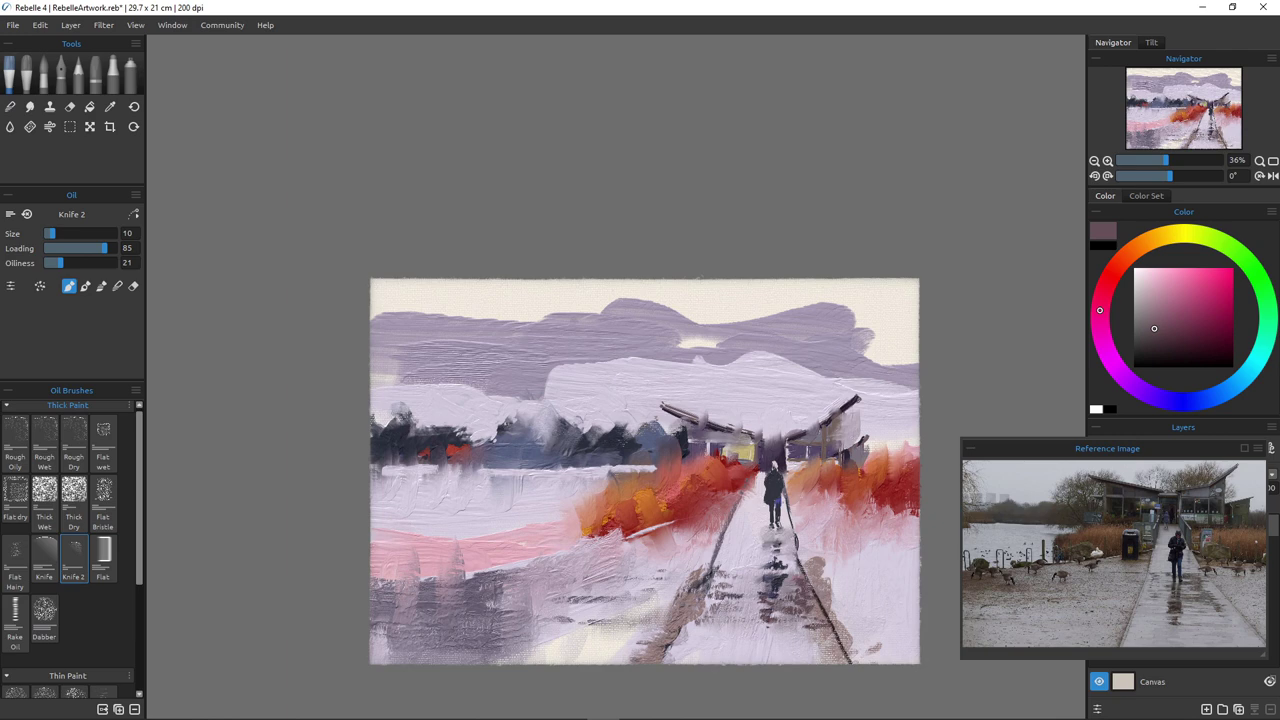
drag(741, 606, 705, 605)
drag(742, 504, 719, 557)
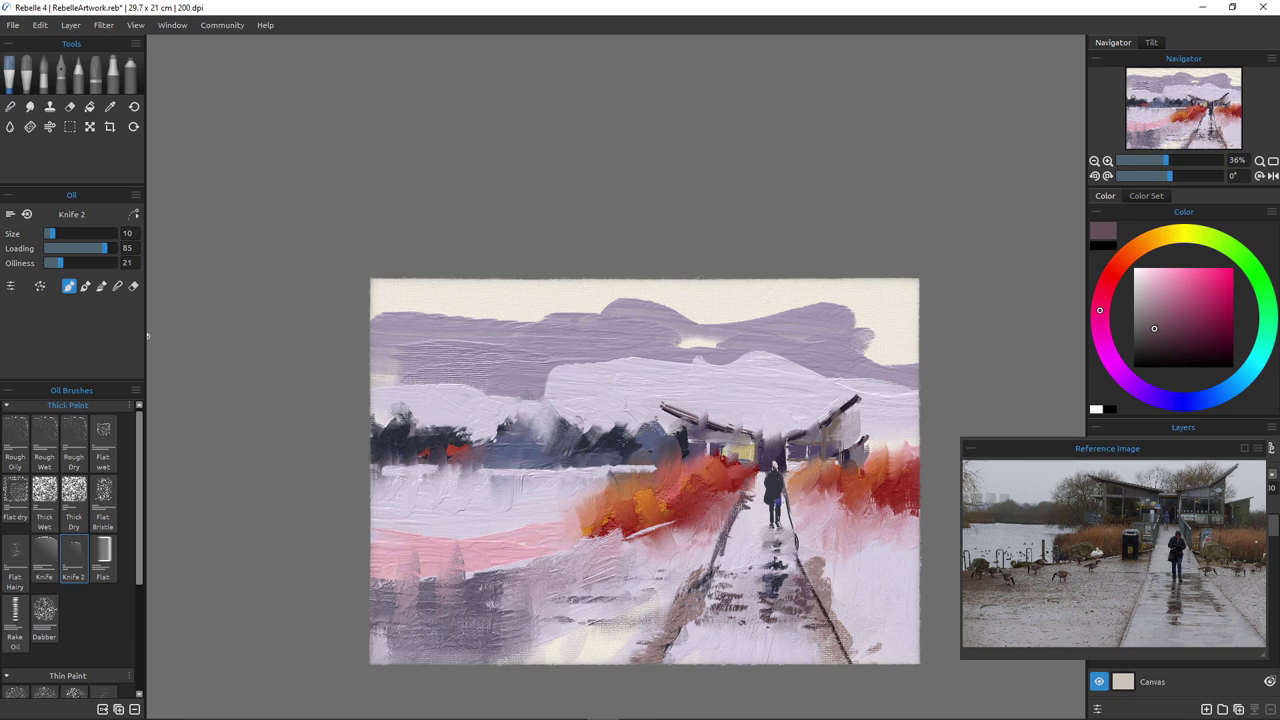
Blend the brown lower edges of the path into the surrounding ground with Knife 2 at size 25 and oiliness 81
key(])
key(])
click(117, 286)
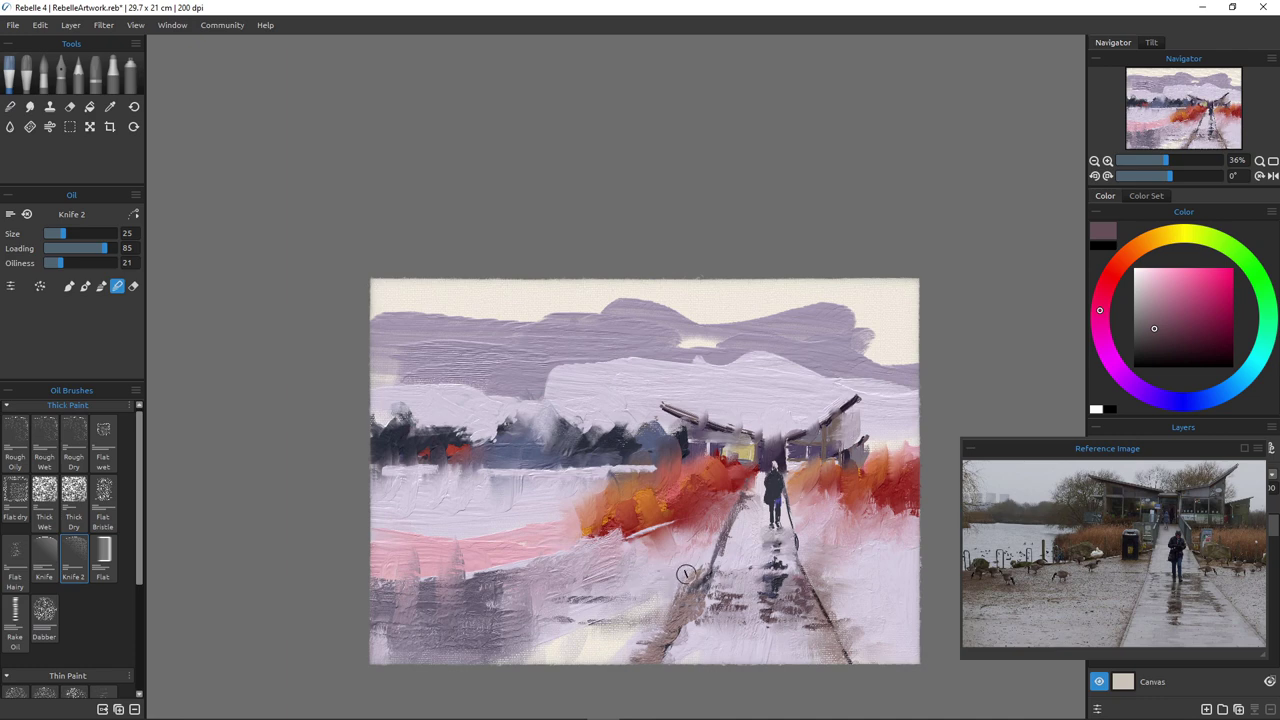
drag(58, 262, 103, 262)
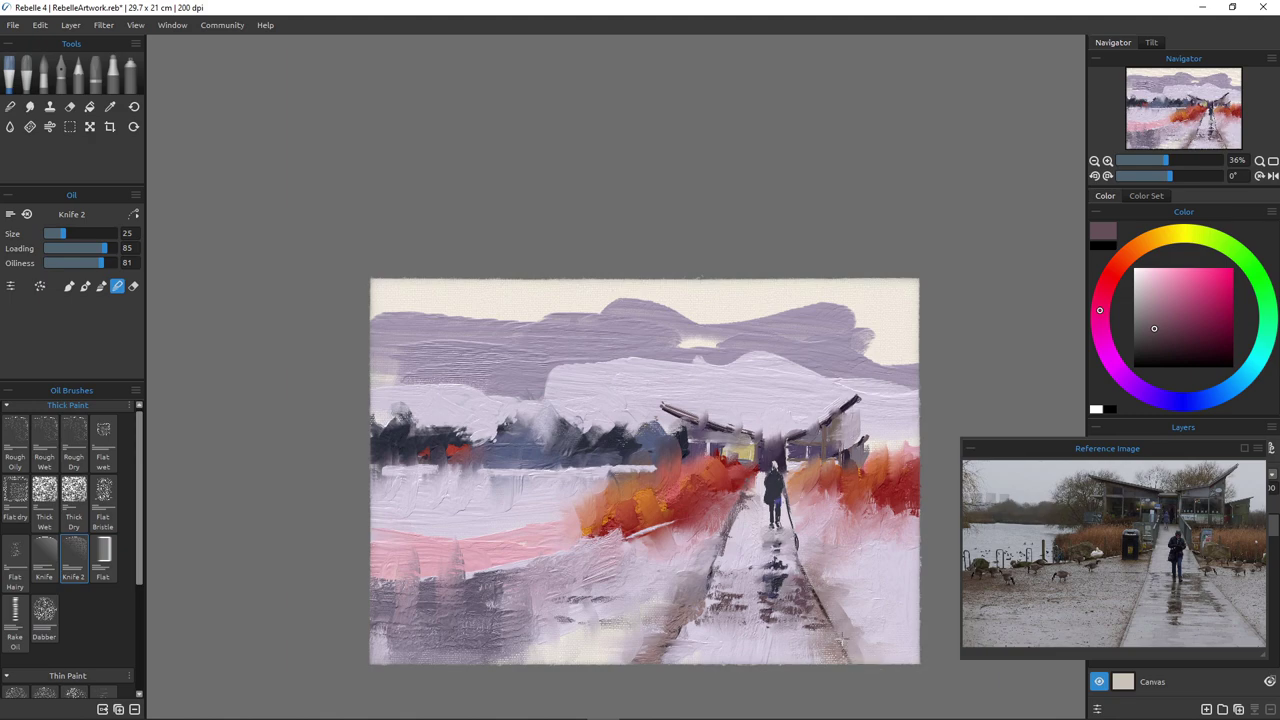
Paint pale lavender strokes sampled from the path over the figure's reflection and lower path with Knife 2 at size 14
scroll(608, 485, up, 4)
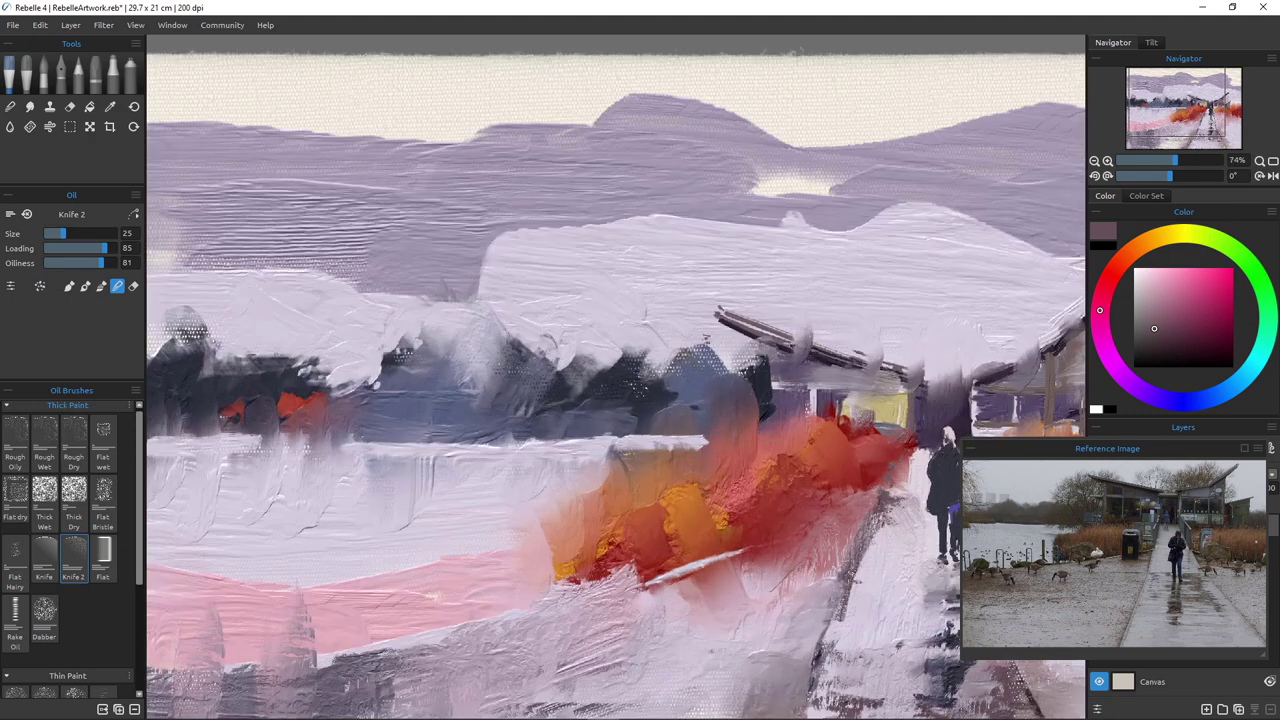
scroll(608, 485, down, 3)
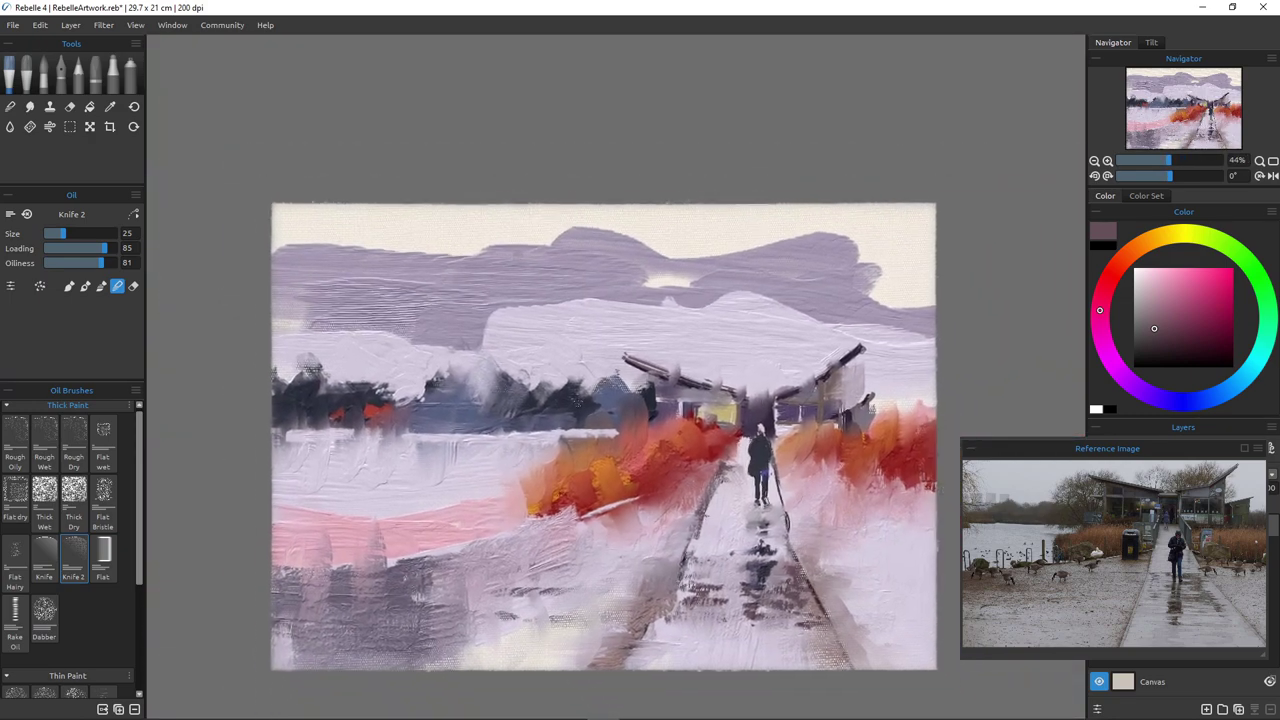
drag(604, 526, 556, 440)
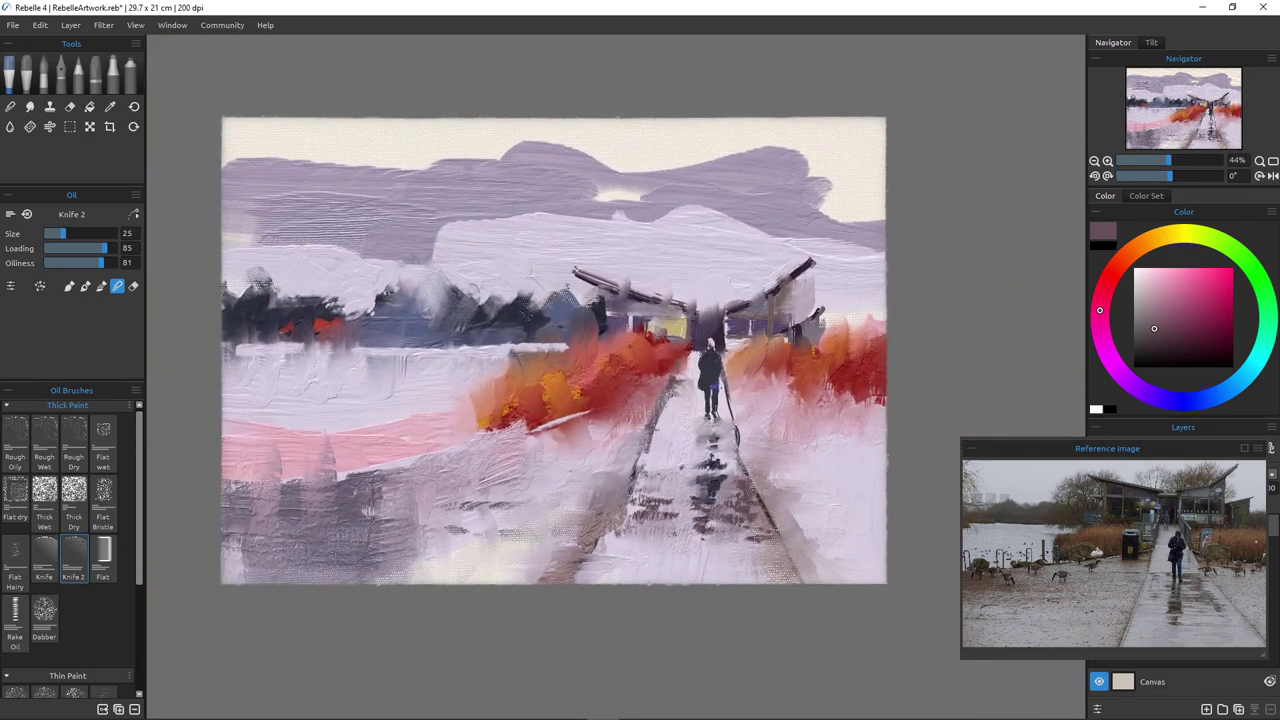
scroll(556, 440, up, 4)
scroll(556, 440, down, 3)
scroll(591, 426, down, 2)
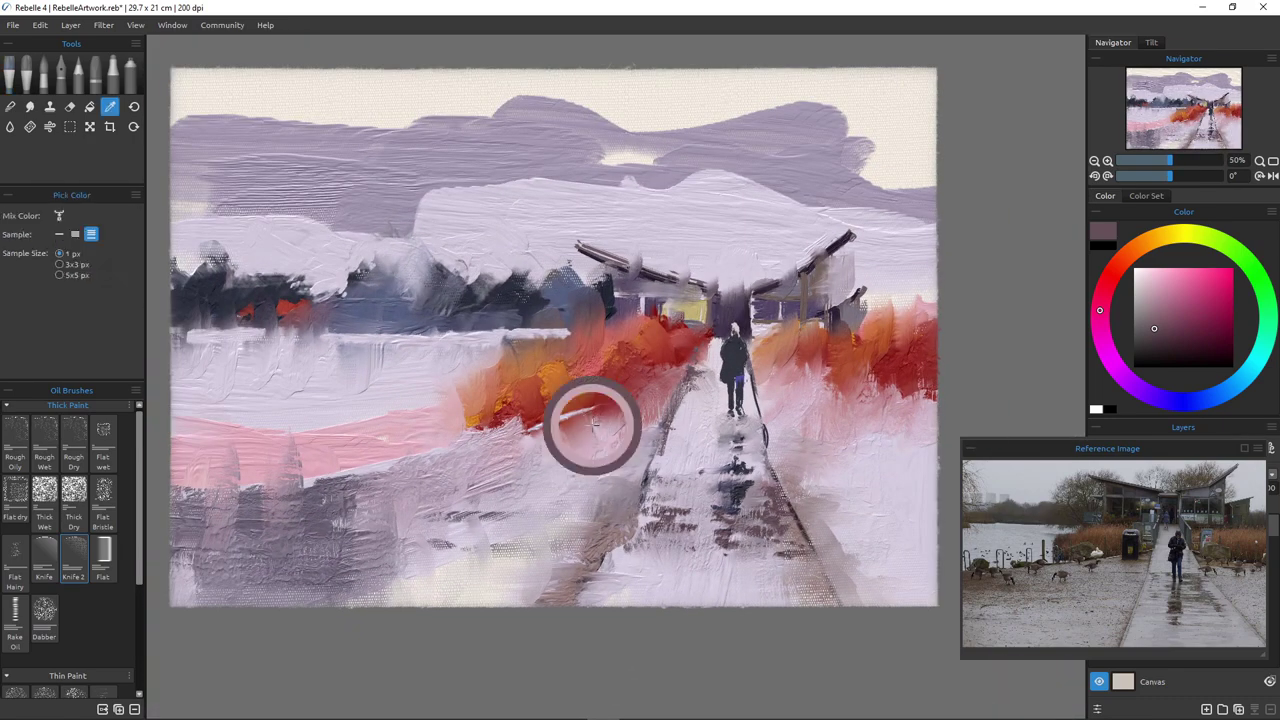
alt+click(694, 456)
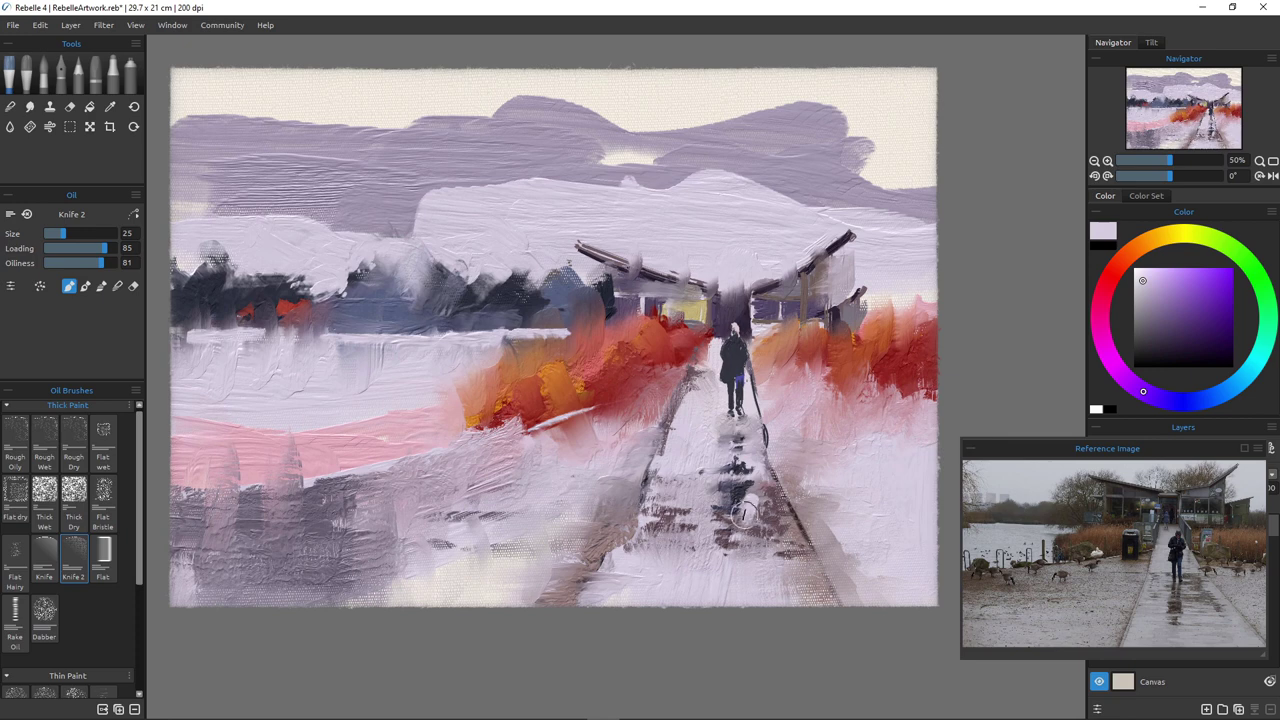
key([)
key([)
mouse_move(742, 503)
mouse_down()
mouse_move(749, 525)
mouse_move(763, 520)
mouse_move(735, 520)
mouse_move(796, 544)
mouse_move(707, 562)
mouse_move(801, 582)
mouse_move(771, 590)
mouse_up()
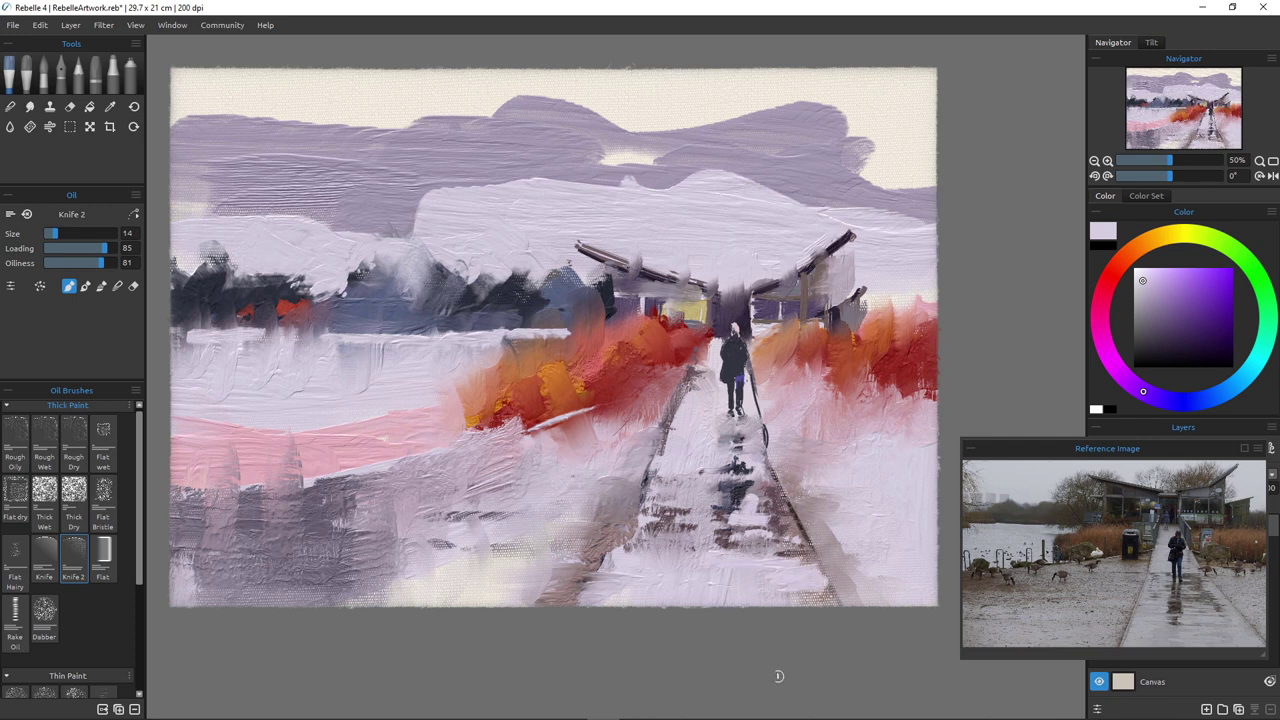
Break up the dark path marks and left edge with pale lavender, and add pale strokes to the ground beside the right edge
mouse_move(660, 503)
mouse_down()
mouse_move(711, 505)
mouse_move(667, 515)
mouse_move(711, 530)
mouse_move(711, 543)
mouse_move(658, 552)
mouse_move(752, 542)
mouse_move(656, 536)
mouse_move(684, 550)
mouse_up()
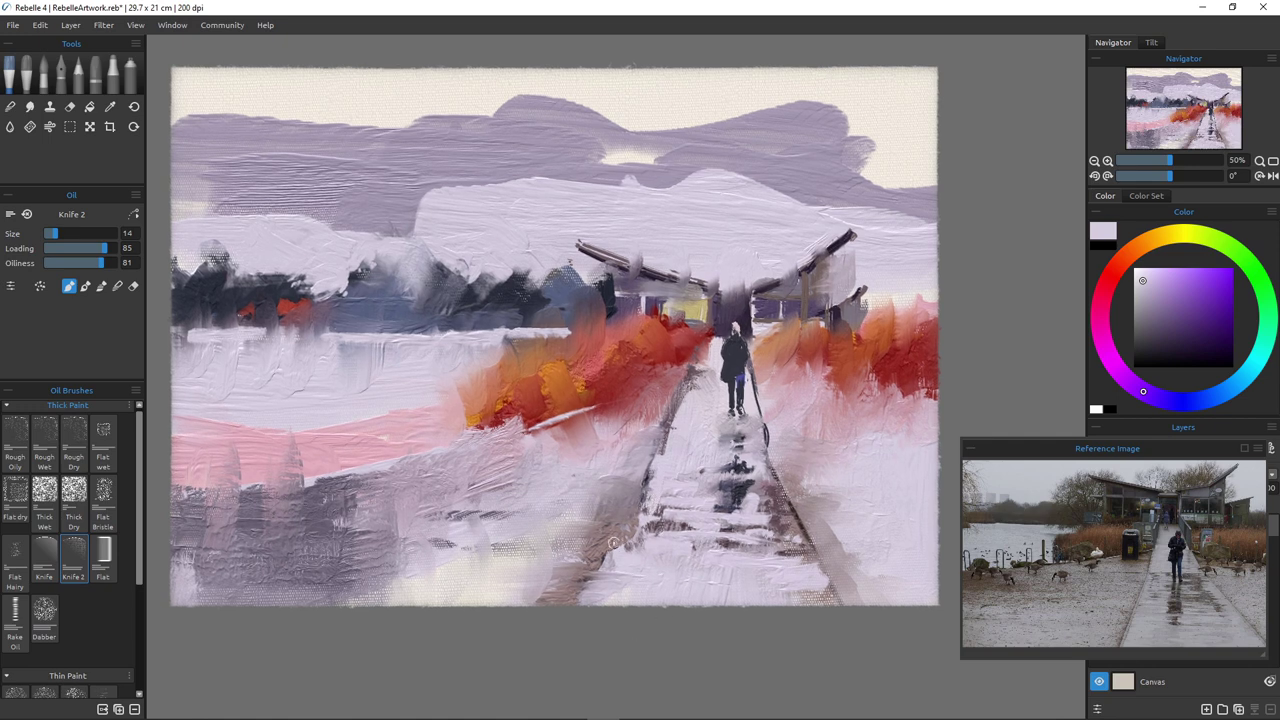
drag(644, 498, 628, 555)
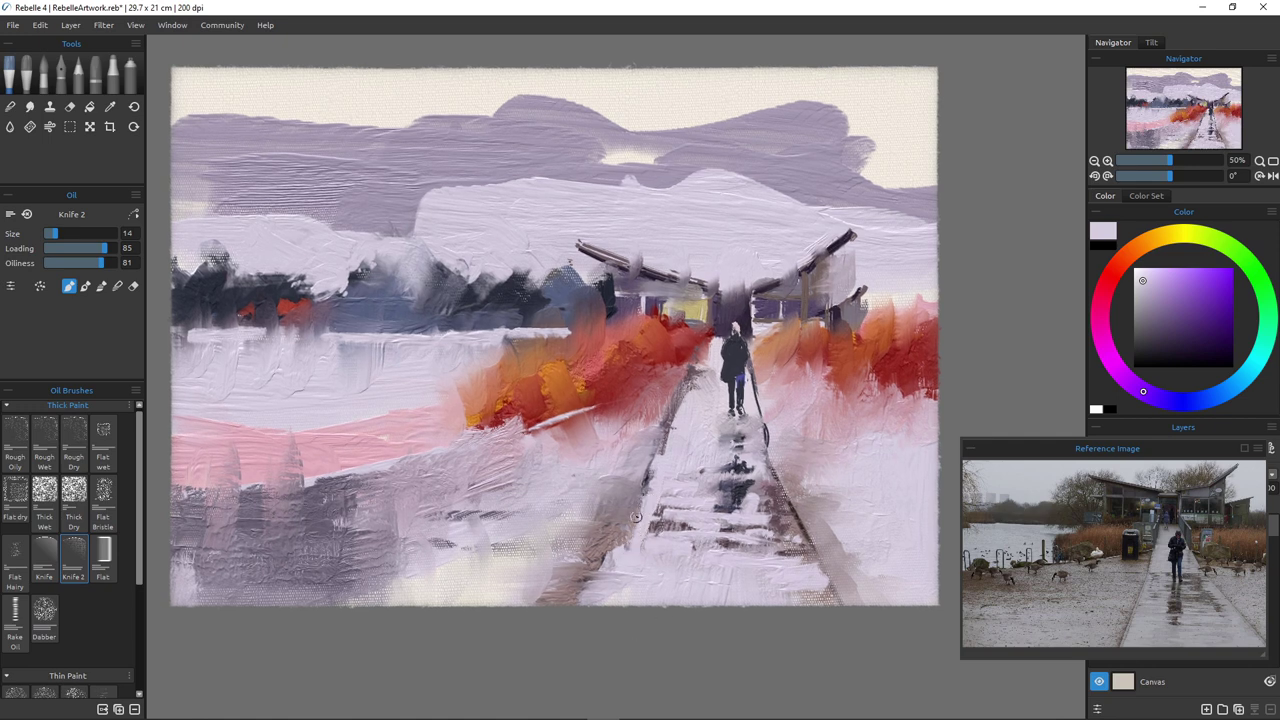
drag(641, 509, 624, 557)
mouse_move(790, 487)
mouse_down()
mouse_move(836, 491)
mouse_move(797, 511)
mouse_move(826, 543)
mouse_up()
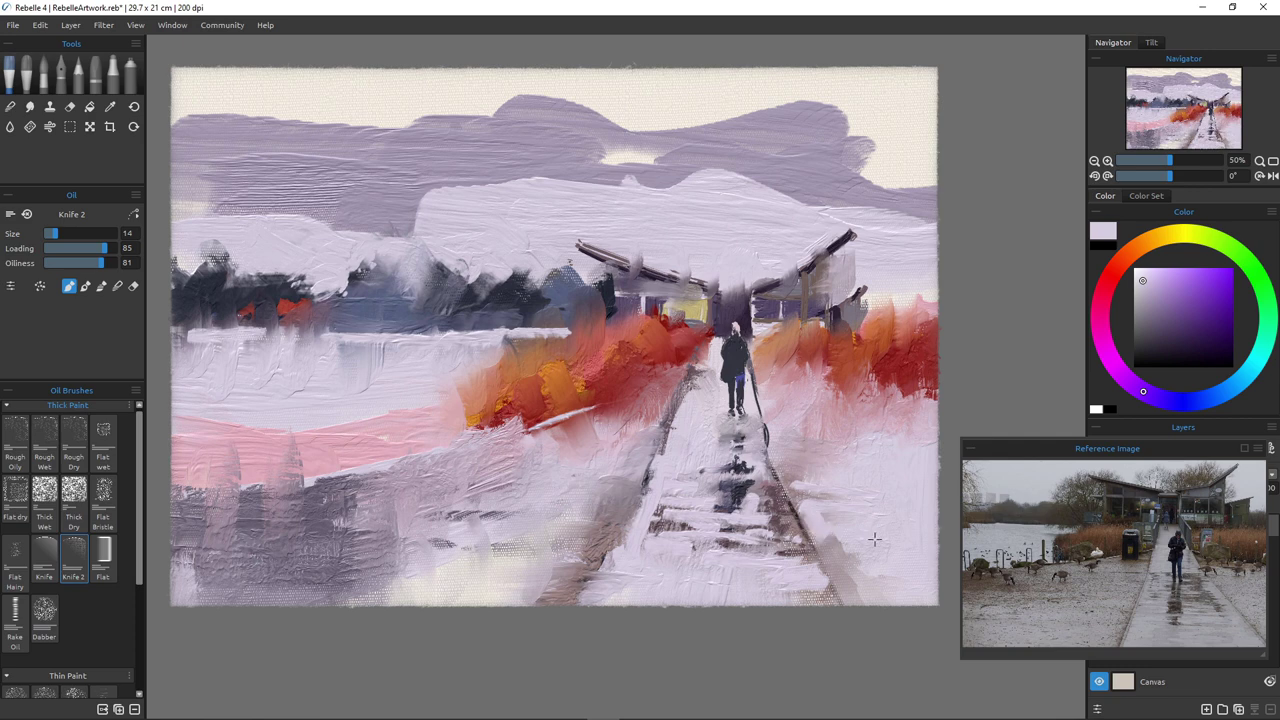
drag(824, 550, 862, 555)
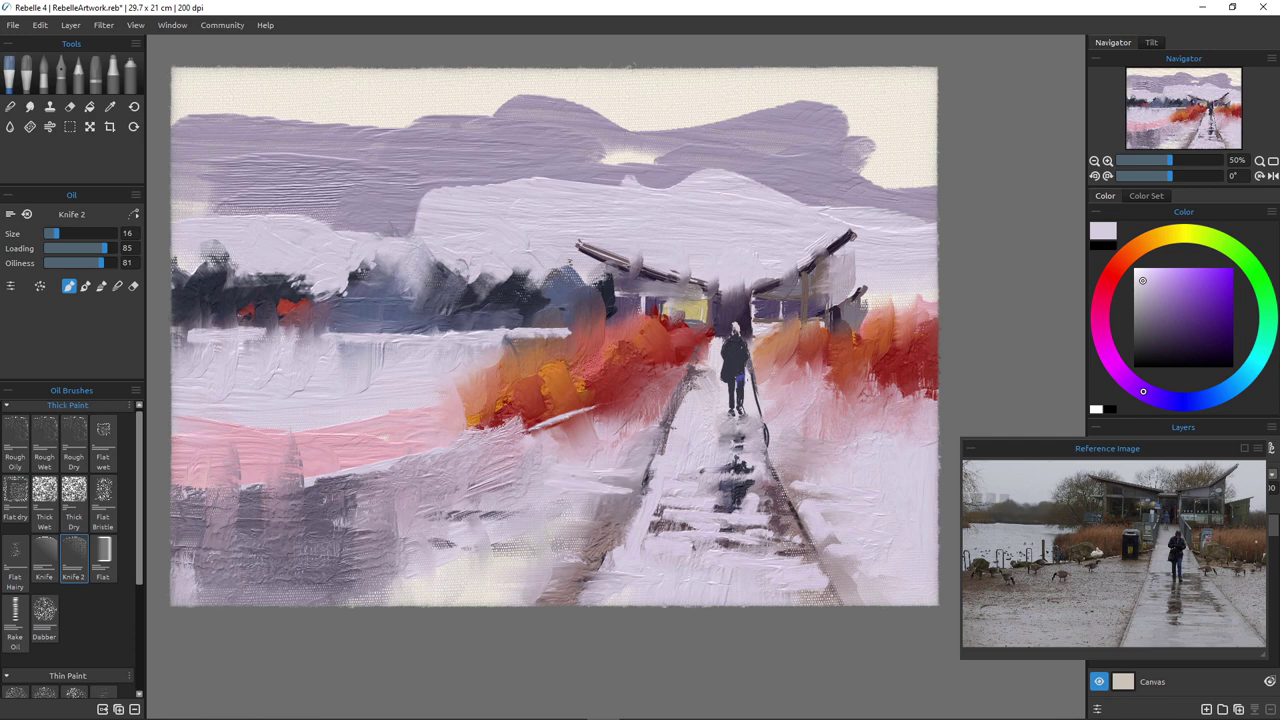
Spread pale lavender over the ground left of the path with Knife 2 at size 25
key(bracketright)
key(bracketright)
key(bracketright)
mouse_move(566, 580)
mouse_down()
mouse_move(530, 560)
mouse_move(415, 605)
mouse_up()
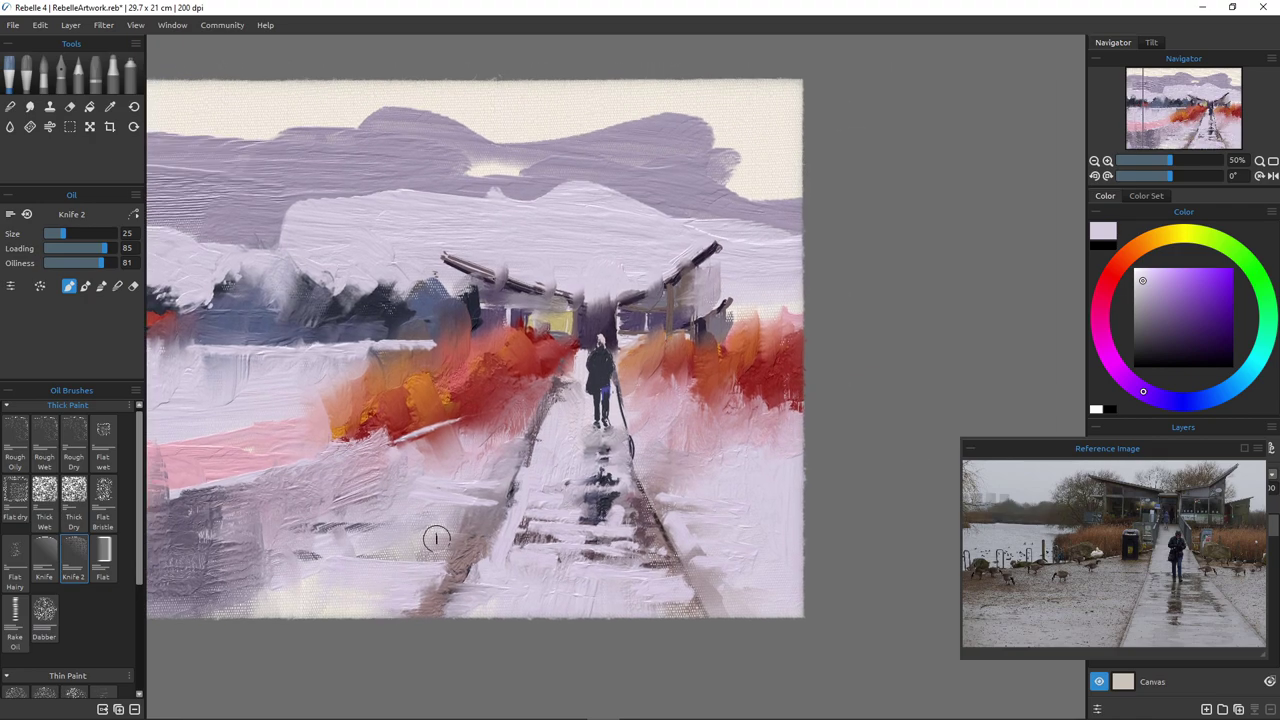
mouse_move(464, 525)
mouse_down()
mouse_move(690, 525)
mouse_move(430, 525)
mouse_move(571, 528)
mouse_up()
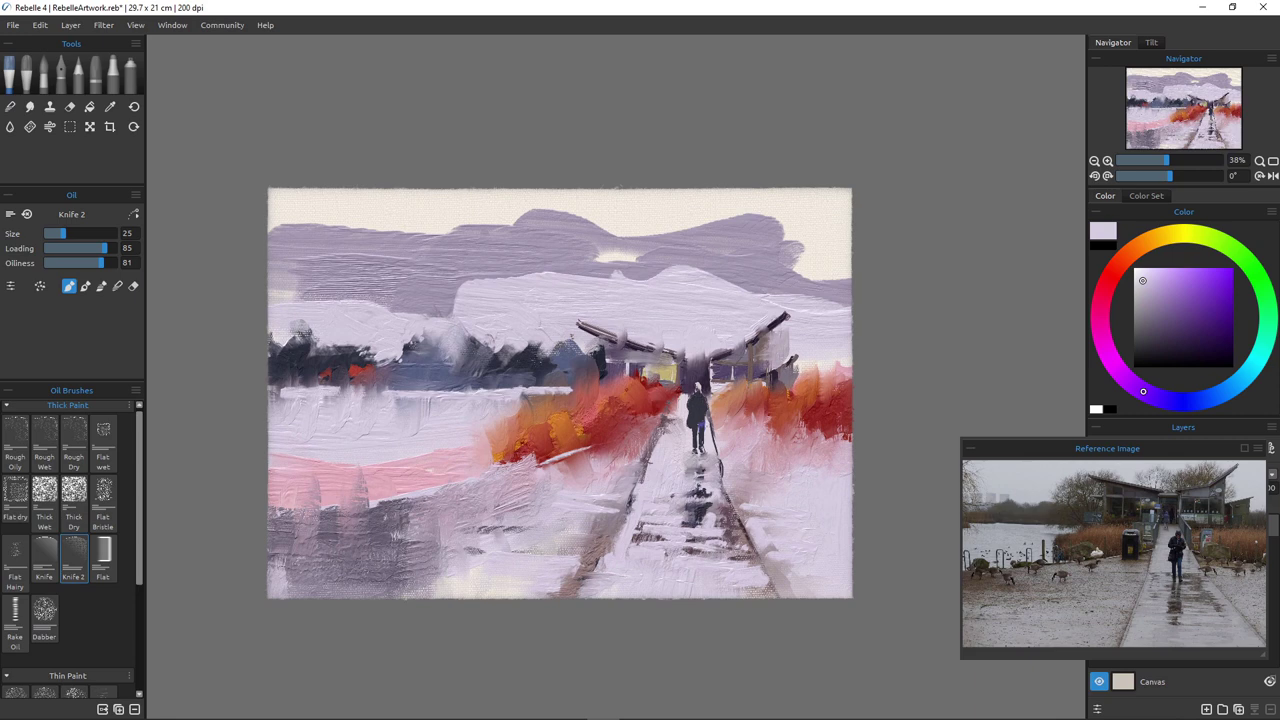
Paint a grey-purple shoreline from the shadowed left bank to below the orange reeds, using colour sampled from the bank
scroll(560, 393, down, 1)
scroll(570, 412, left, 2)
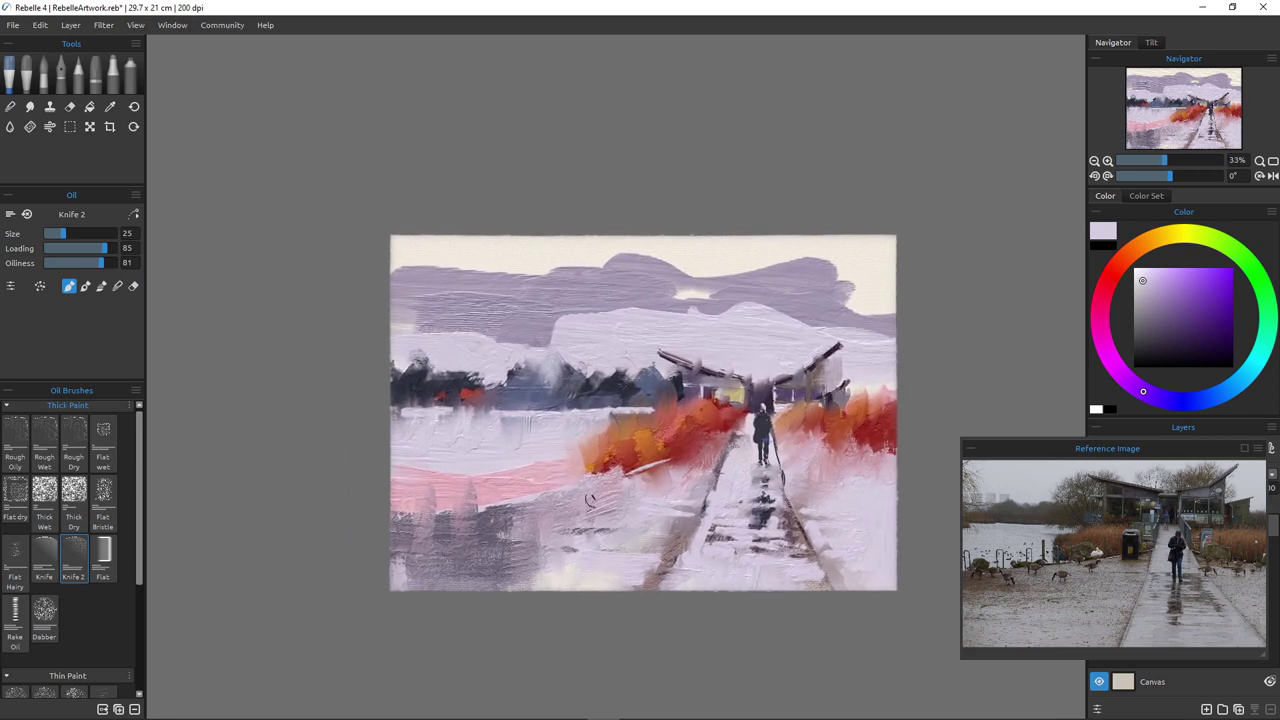
alt+click(486, 527)
mouse_move(580, 488)
mouse_down()
mouse_move(526, 500)
mouse_move(676, 462)
mouse_up()
mouse_move(520, 500)
mouse_down()
mouse_move(486, 506)
mouse_move(519, 502)
mouse_up()
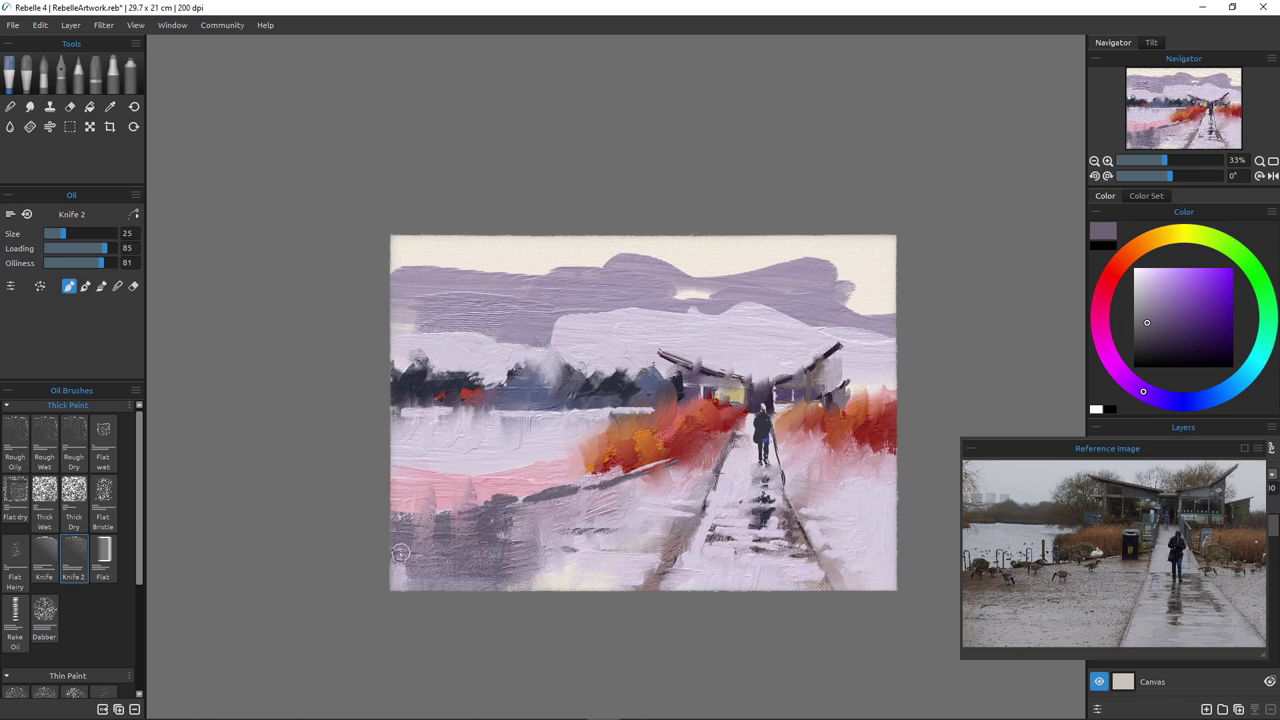
Accent the shoreline with dark navy sampled from the tree line and add two upright posts with Knife 2 at size 16
key([)
key([)
key([)
alt+click(612, 387)
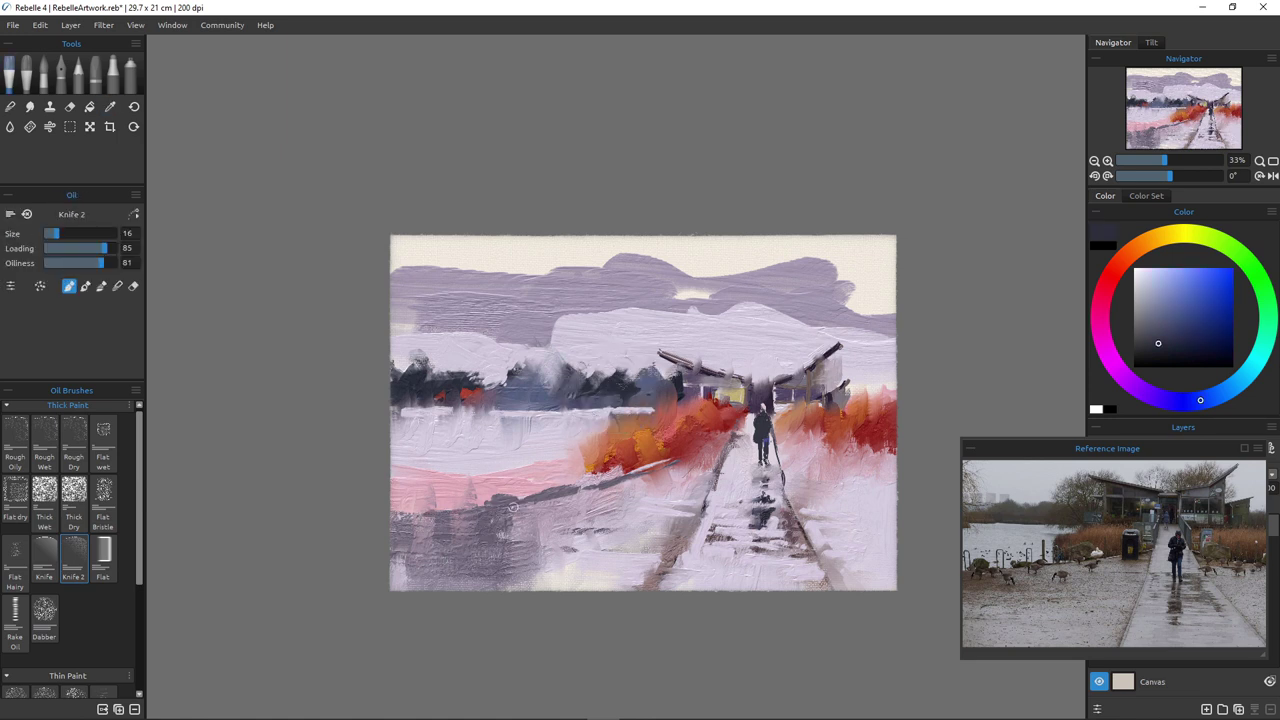
drag(560, 493, 471, 509)
drag(623, 479, 642, 473)
drag(546, 457, 547, 495)
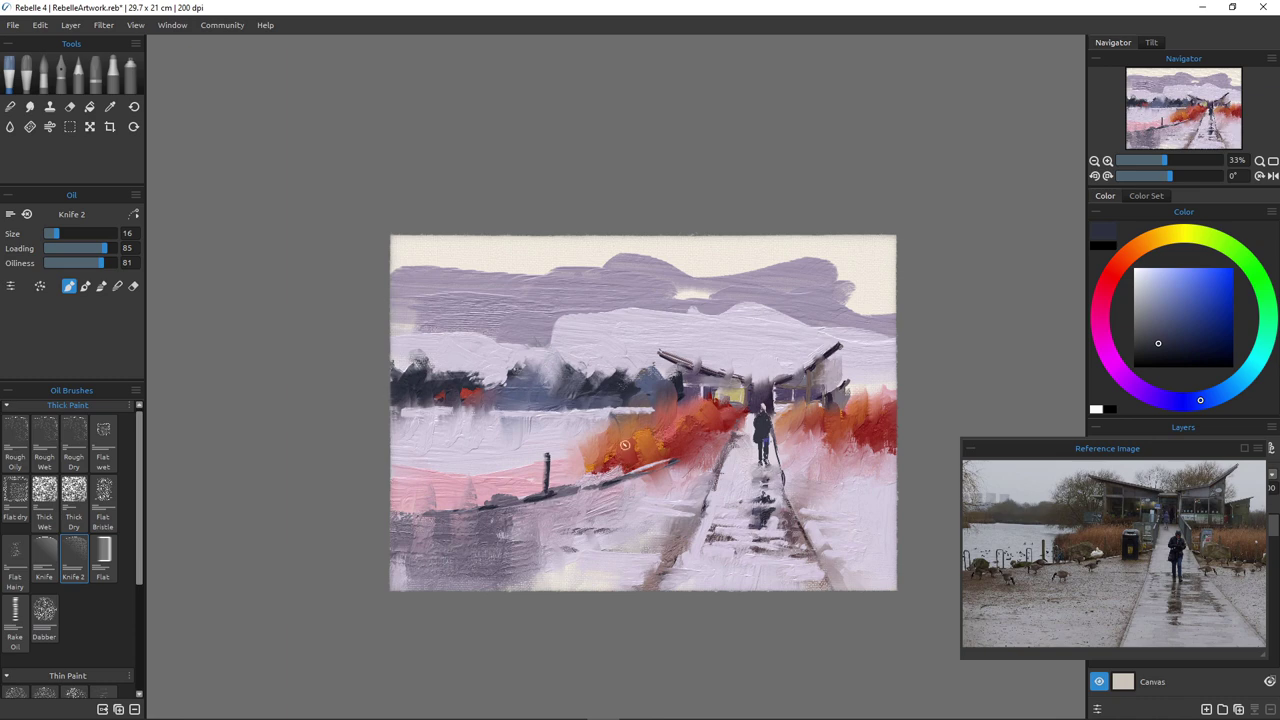
drag(630, 444, 630, 469)
Paint thin dark navy railing lines just right of the walking figure with Knife 2 at size 12
key(bracketleft)
key(bracketleft)
drag(786, 426, 785, 477)
mouse_move(787, 426)
mouse_down()
mouse_move(788, 470)
mouse_move(779, 456)
mouse_up()
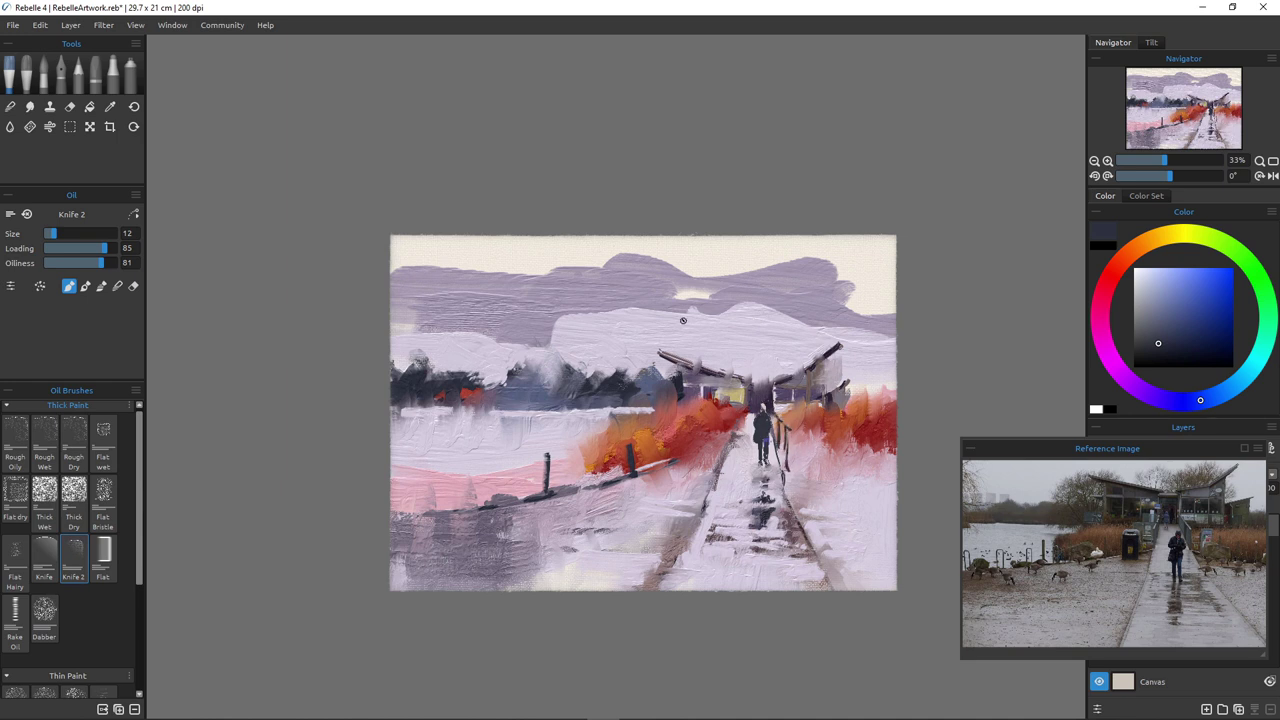
Paint a pale lavender railing along the path's upper left edge and a light mauve stroke within the right railing
alt+click(733, 468)
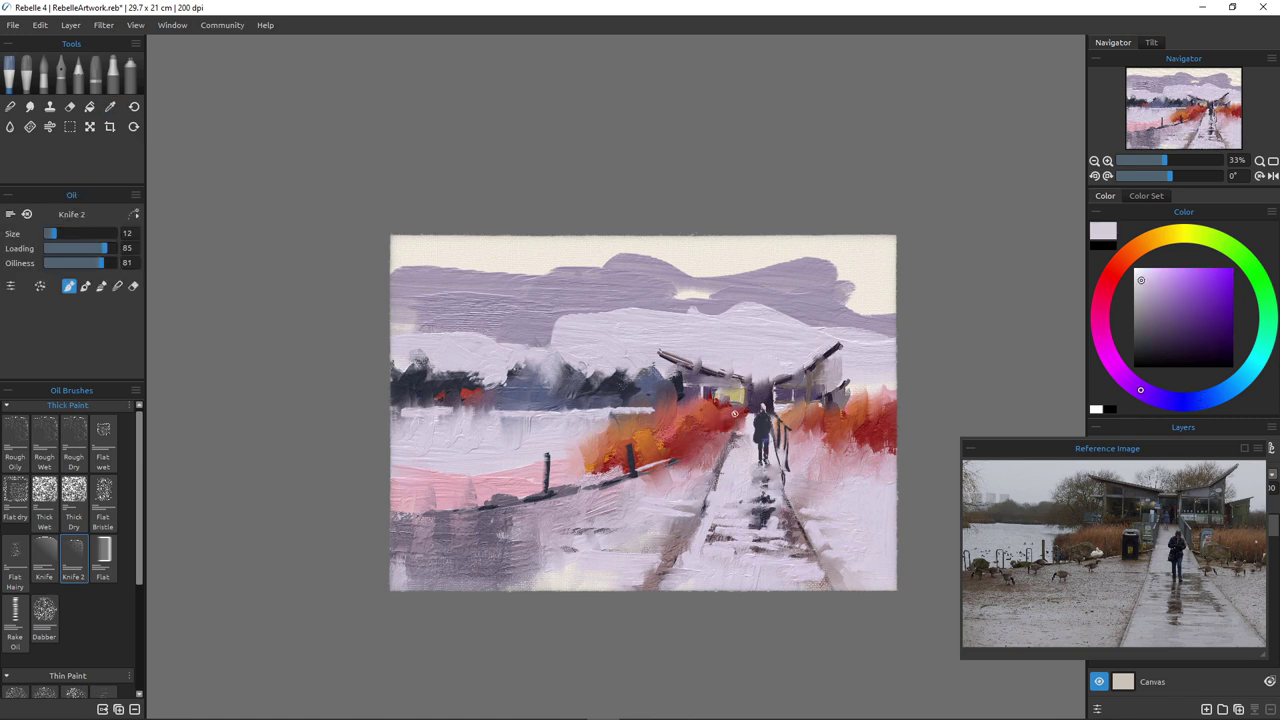
drag(746, 398, 722, 432)
alt+click(697, 487)
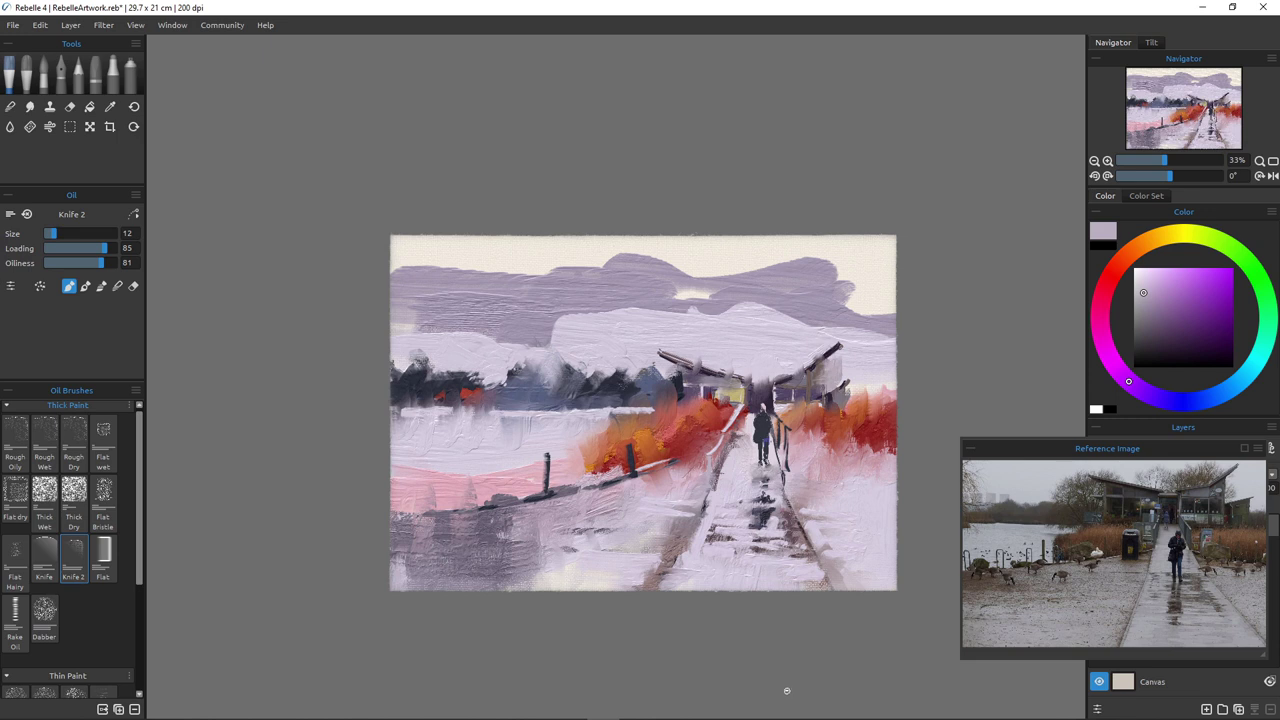
drag(783, 427, 785, 462)
Try broad light mauve strokes across the upper left sky with the Knife brush at size 80 and loading 40, and undo them
scroll(618, 450, up, 2)
scroll(618, 450, down, 2)
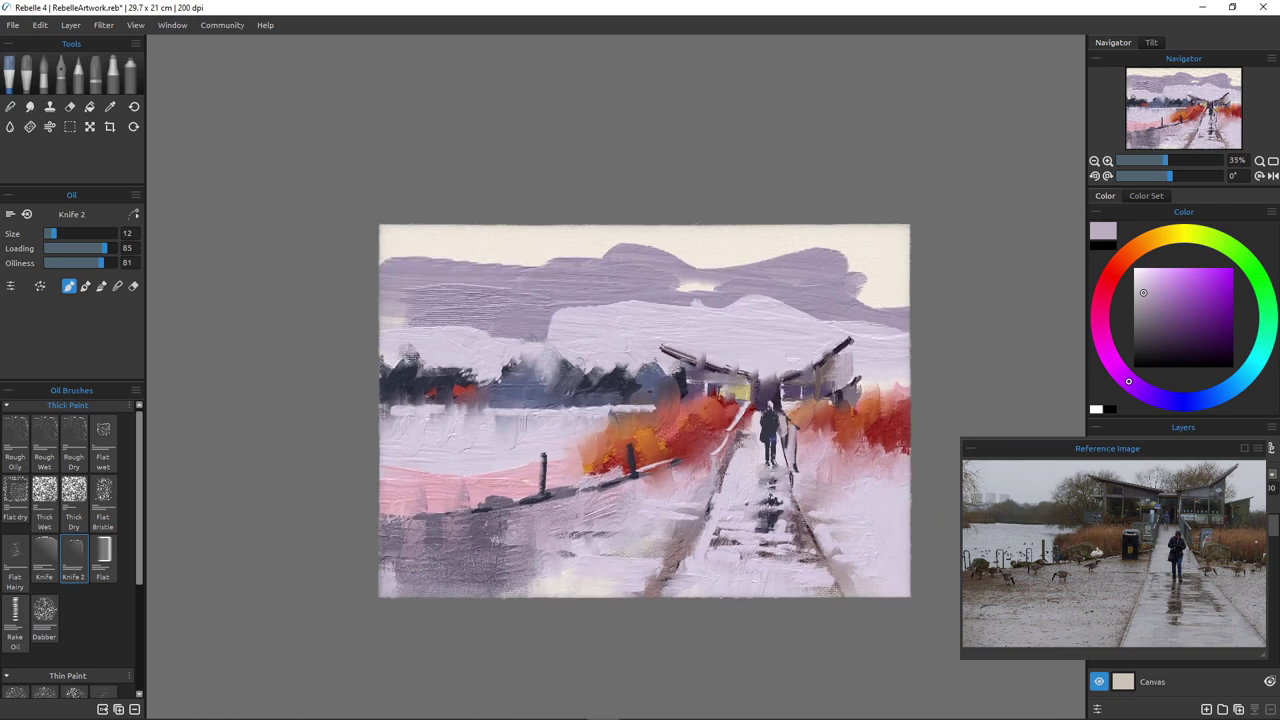
scroll(618, 450, up, 7)
scroll(618, 450, down, 8)
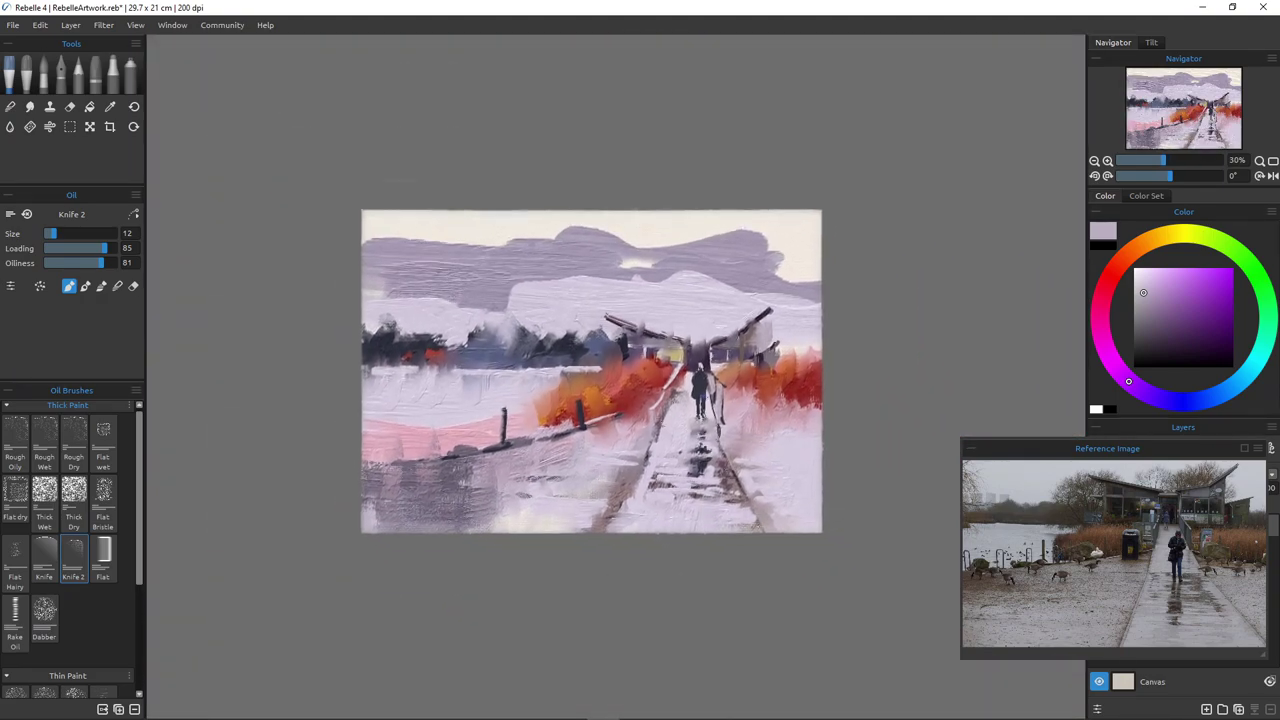
scroll(547, 385, up, 3)
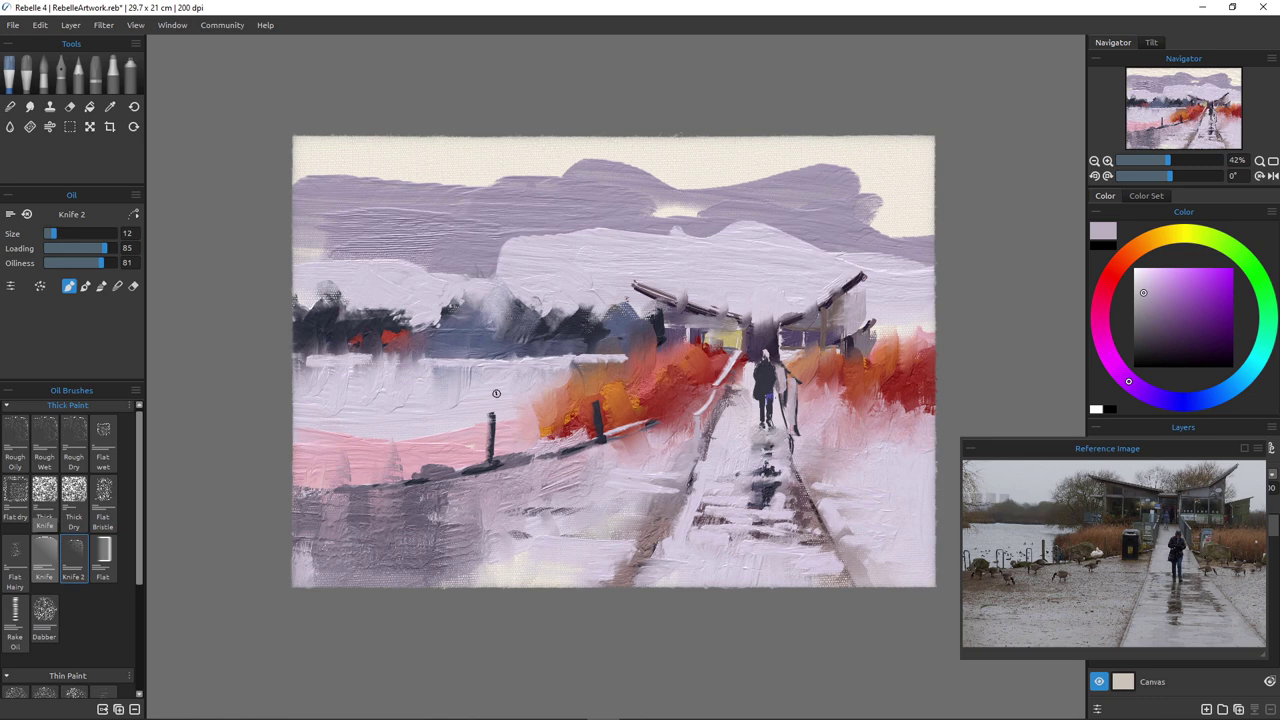
click(44, 557)
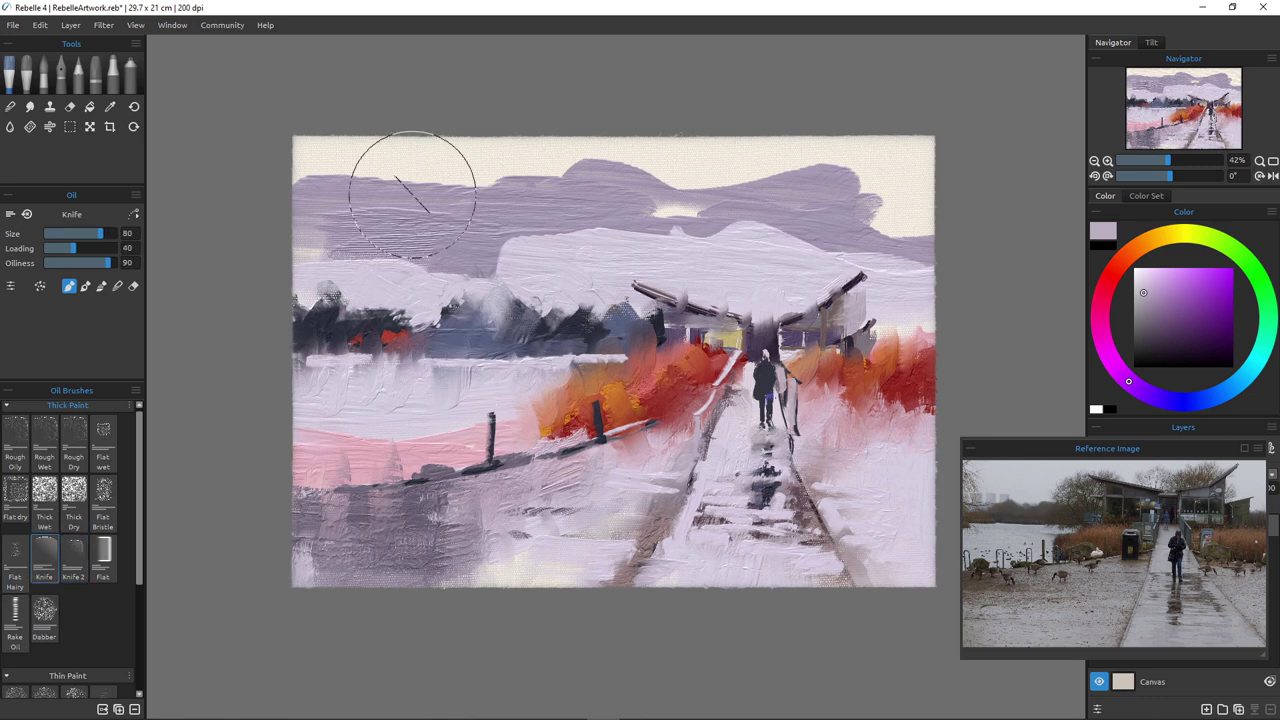
mouse_move(400, 170)
mouse_down()
mouse_move(351, 183)
mouse_move(347, 205)
mouse_move(362, 215)
mouse_move(435, 177)
mouse_move(359, 183)
mouse_move(509, 191)
mouse_up()
alt+click(377, 204)
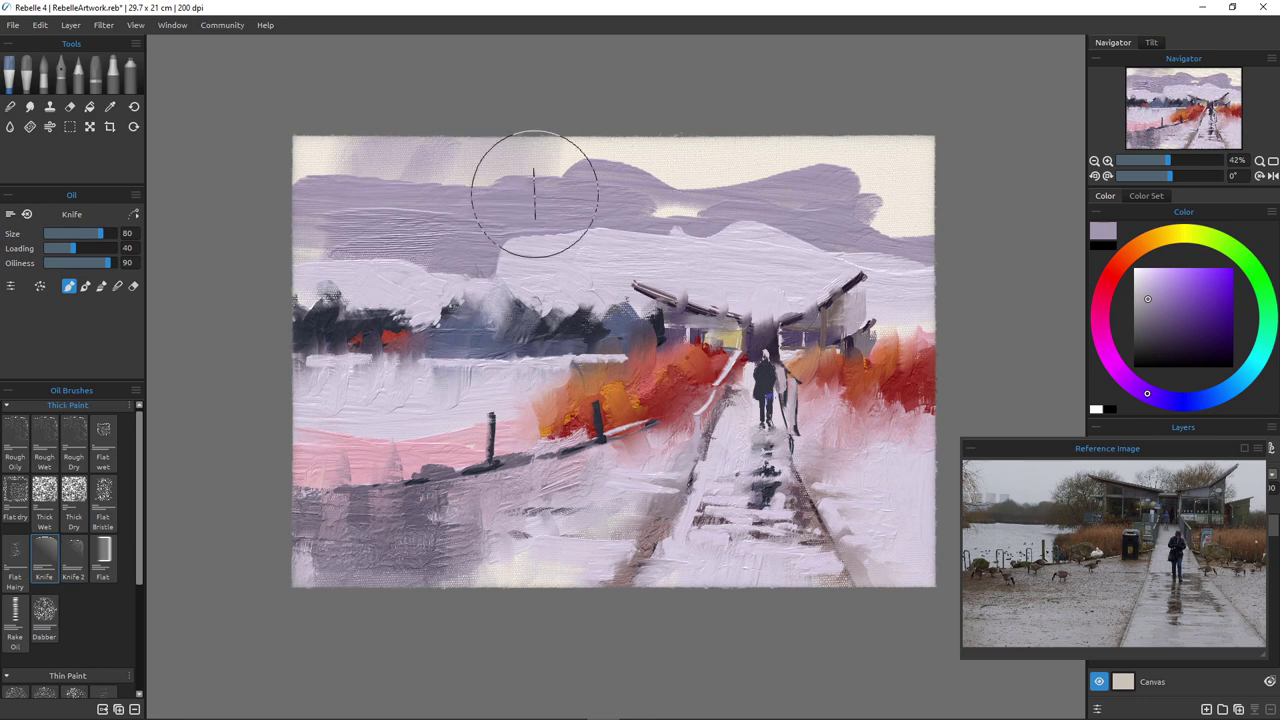
key(ctrl+z)
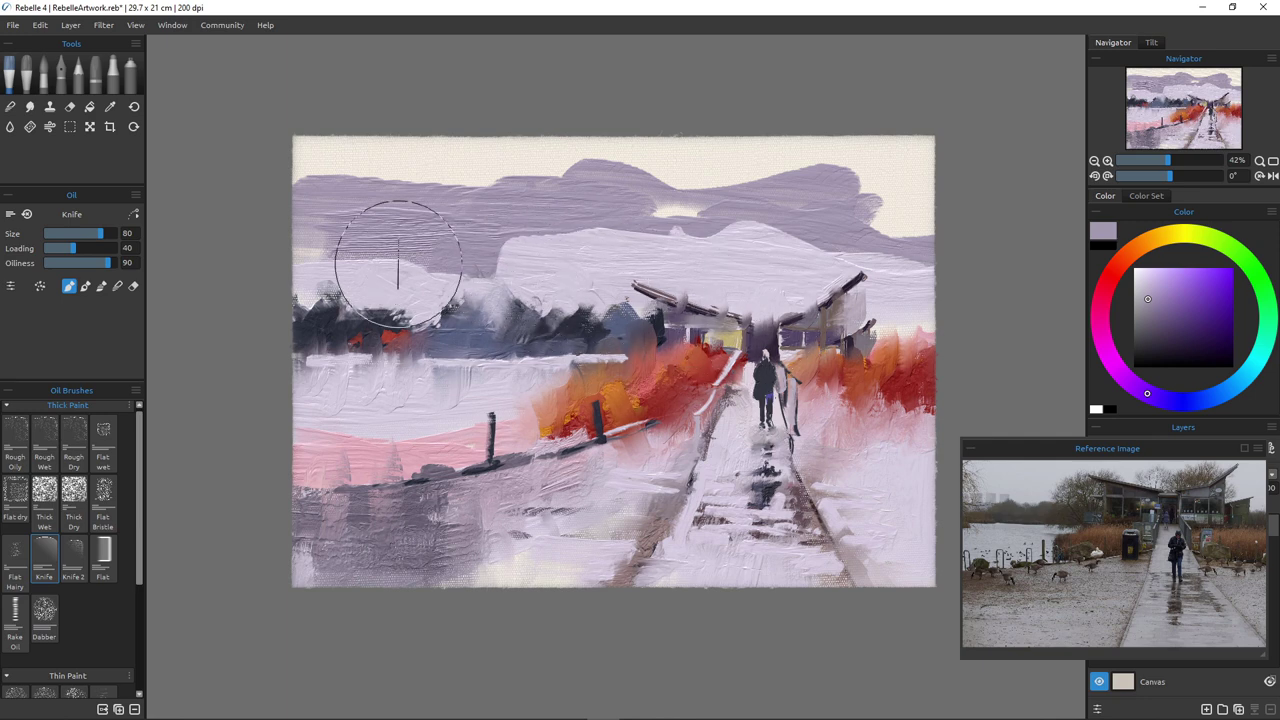
Set the Knife brush's loading to 27
drag(73, 248, 64, 248)
Examine the shoreline, its posts and the foreground brushwork up close, and compare them with the painting as a whole
scroll(489, 510, up, 5)
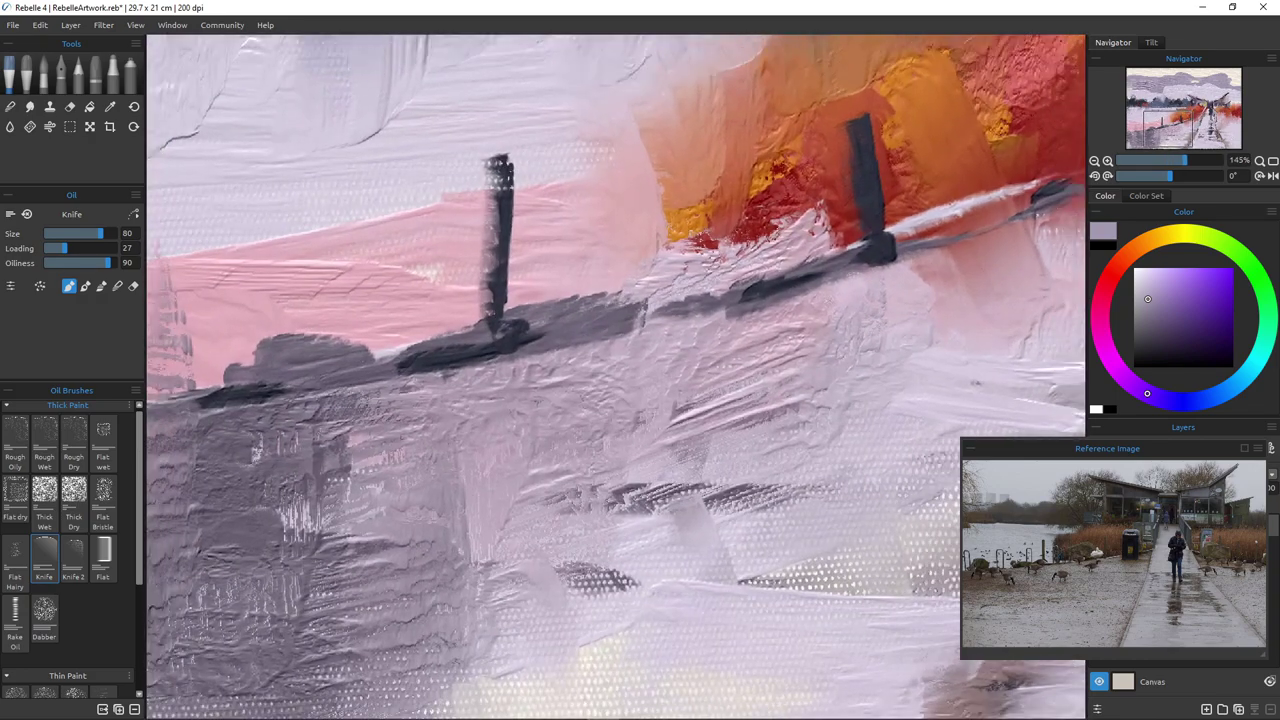
scroll(489, 510, down, 2)
scroll(565, 496, up, 3)
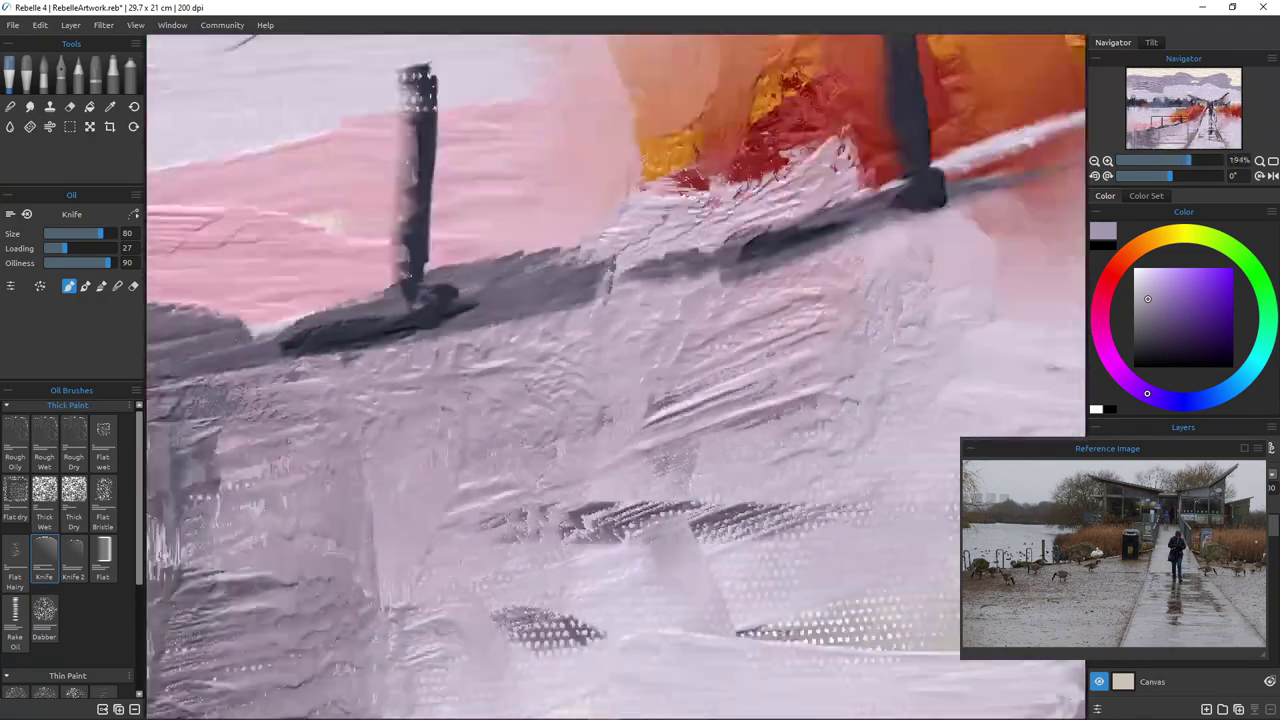
scroll(555, 435, down, 2)
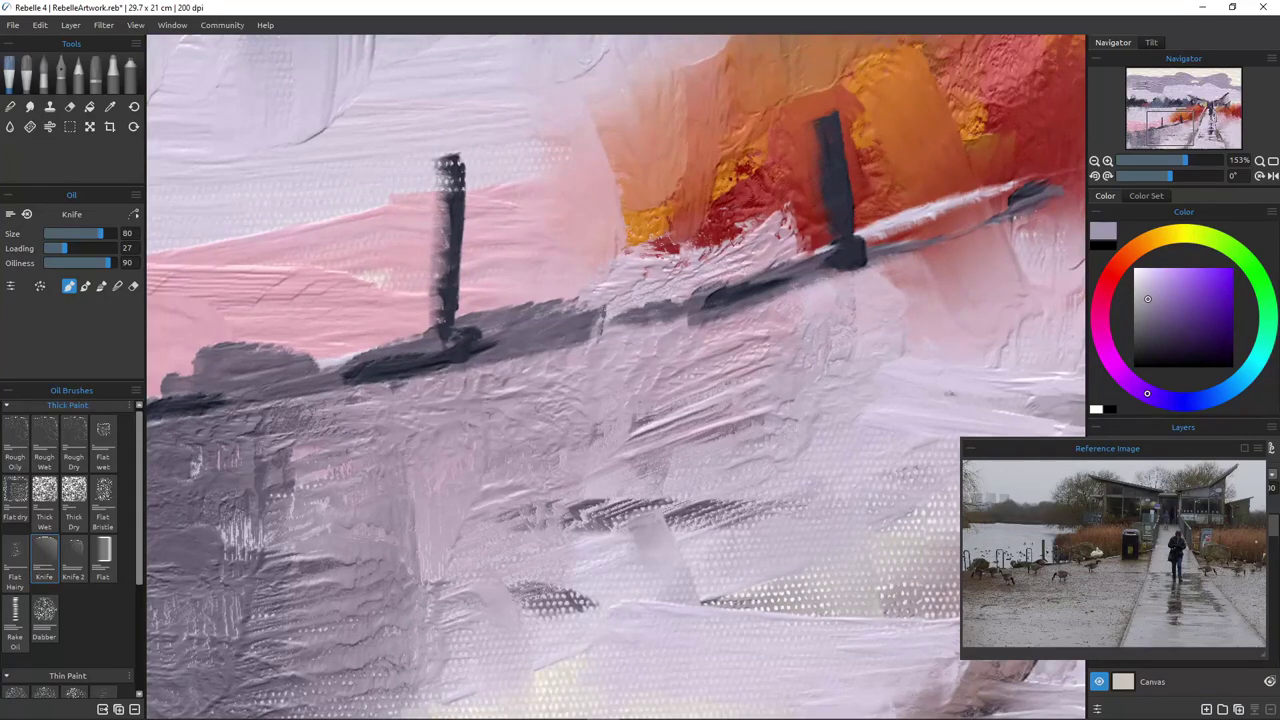
scroll(629, 437, down, 5)
scroll(629, 437, up, 2)
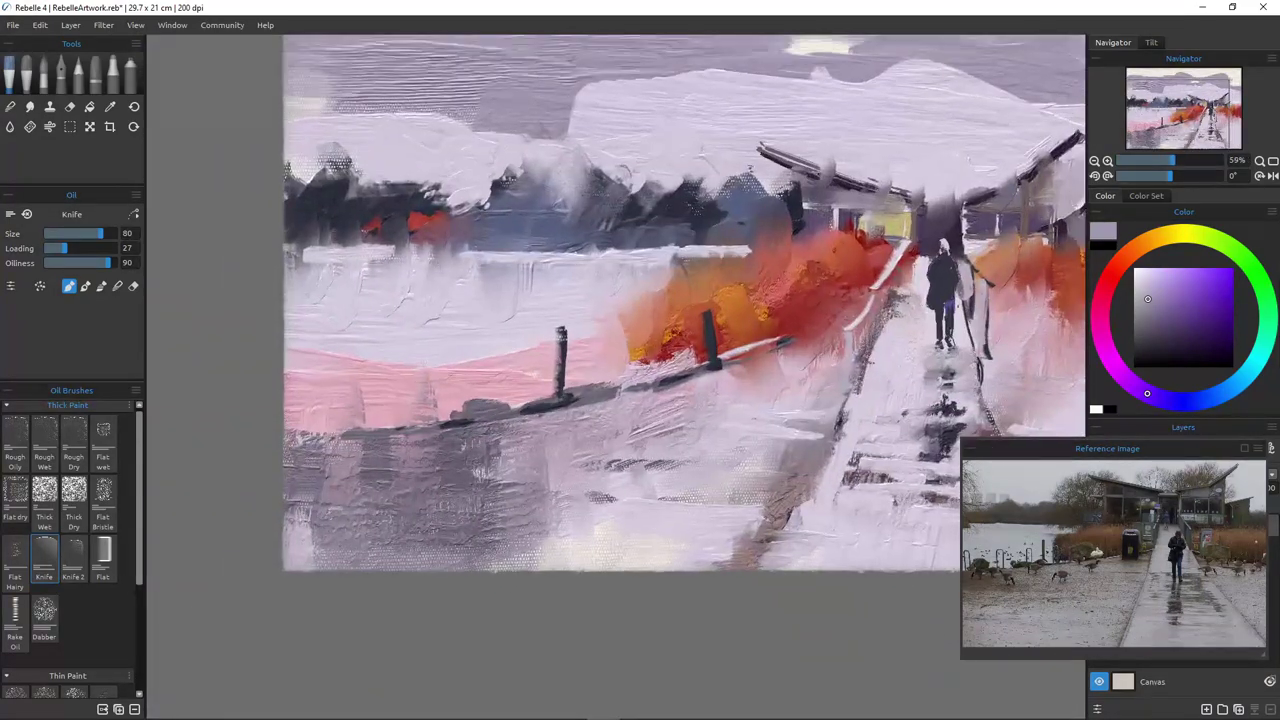
scroll(660, 430, down, 4)
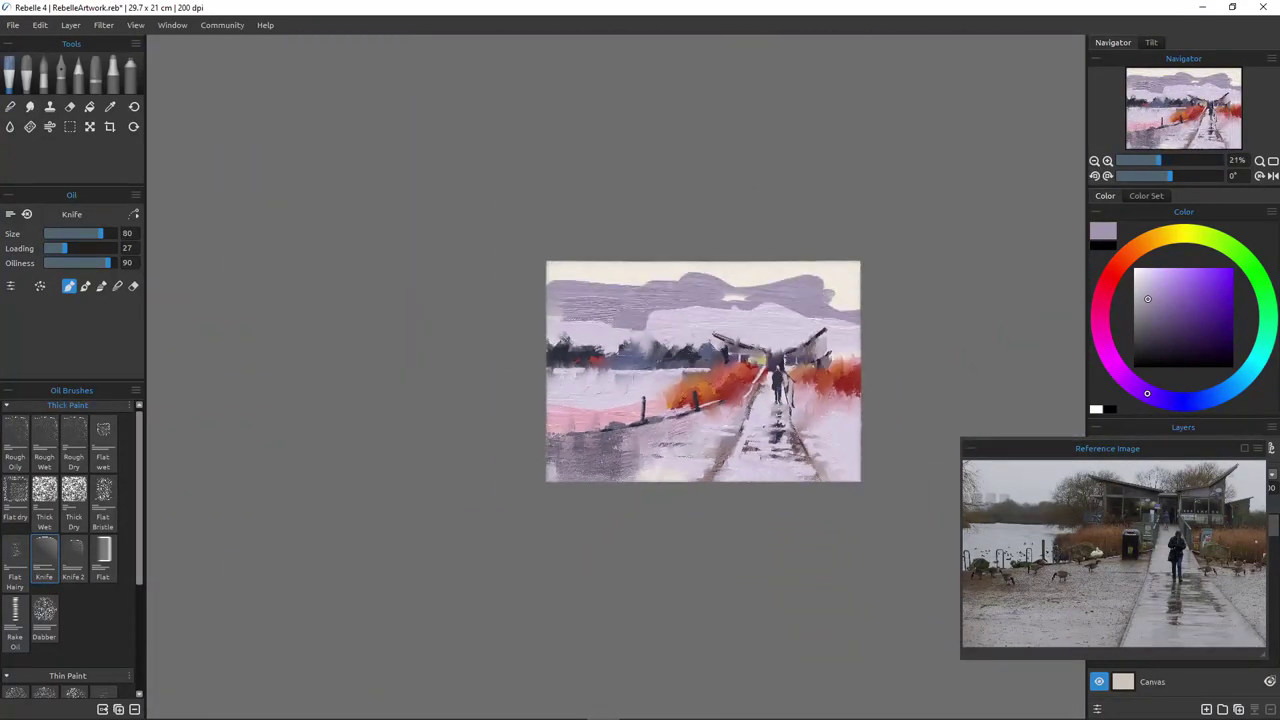
scroll(660, 430, up, 3)
scroll(632, 437, down, 1)
drag(632, 437, 518, 471)
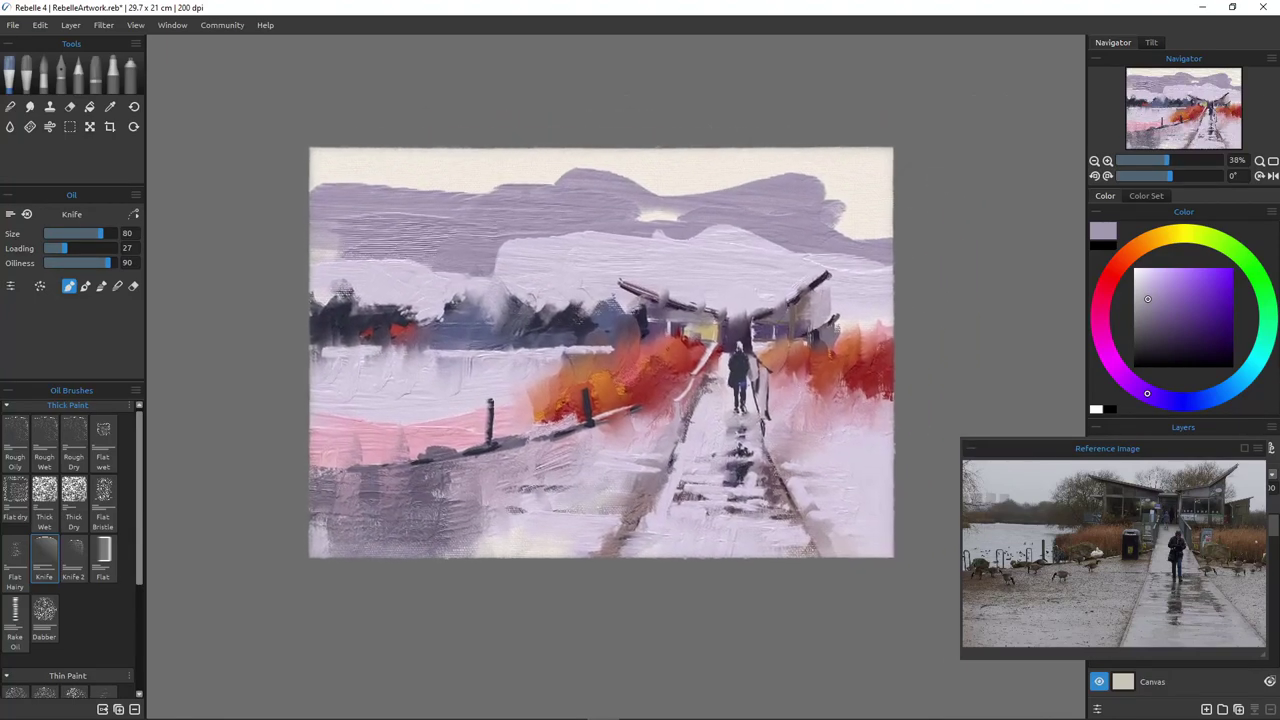
scroll(563, 449, up, 3)
scroll(569, 451, down, 1)
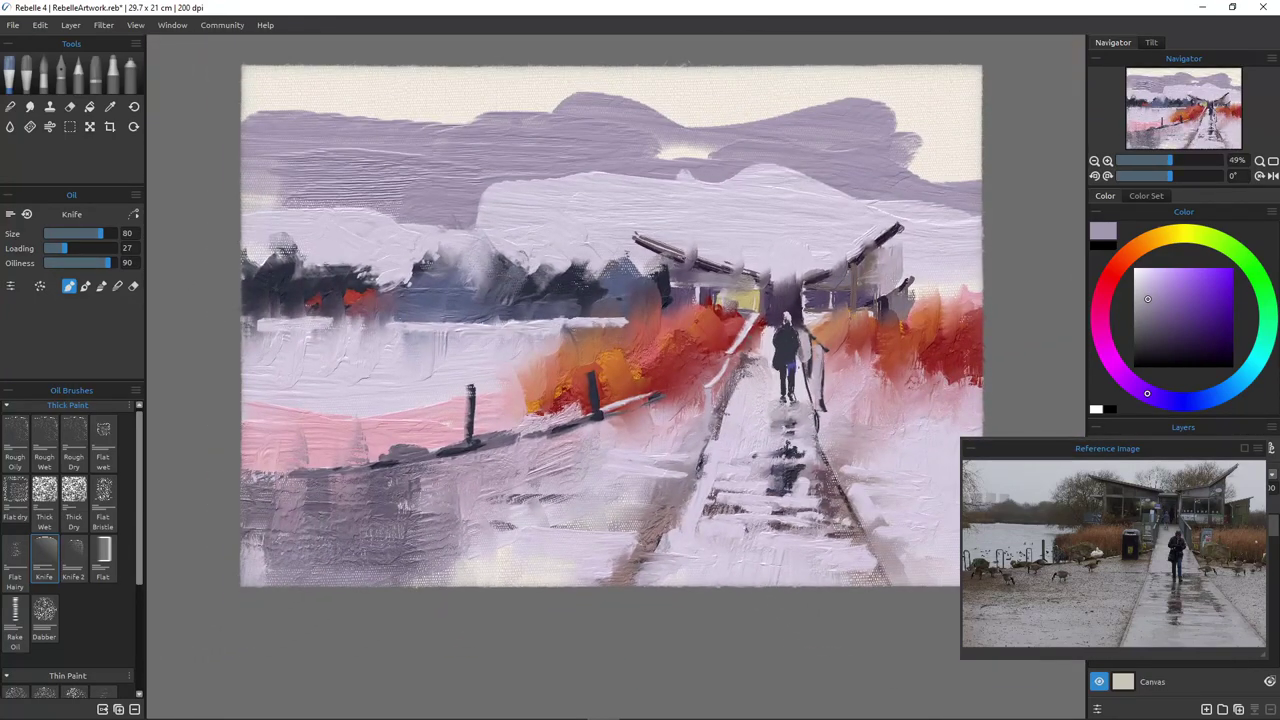
scroll(566, 454, down, 1)
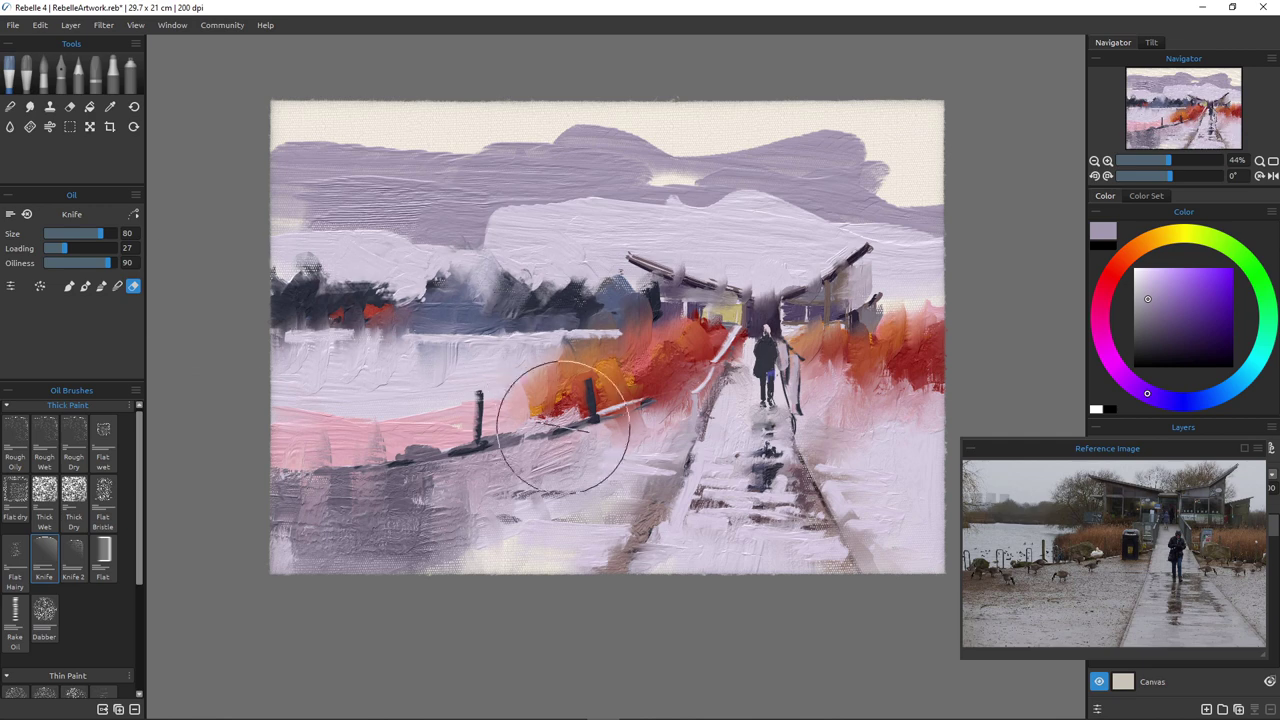
Shrink the Knife eraser to size 10 and raise its loading to 90
key(bracketleft)
key(bracketleft)
key(bracketleft)
key(bracketleft)
key(bracketleft)
key(bracketleft)
key(bracketleft)
key(bracketleft)
key(bracketleft)
key(bracketleft)
key(bracketleft)
key(bracketleft)
key(bracketleft)
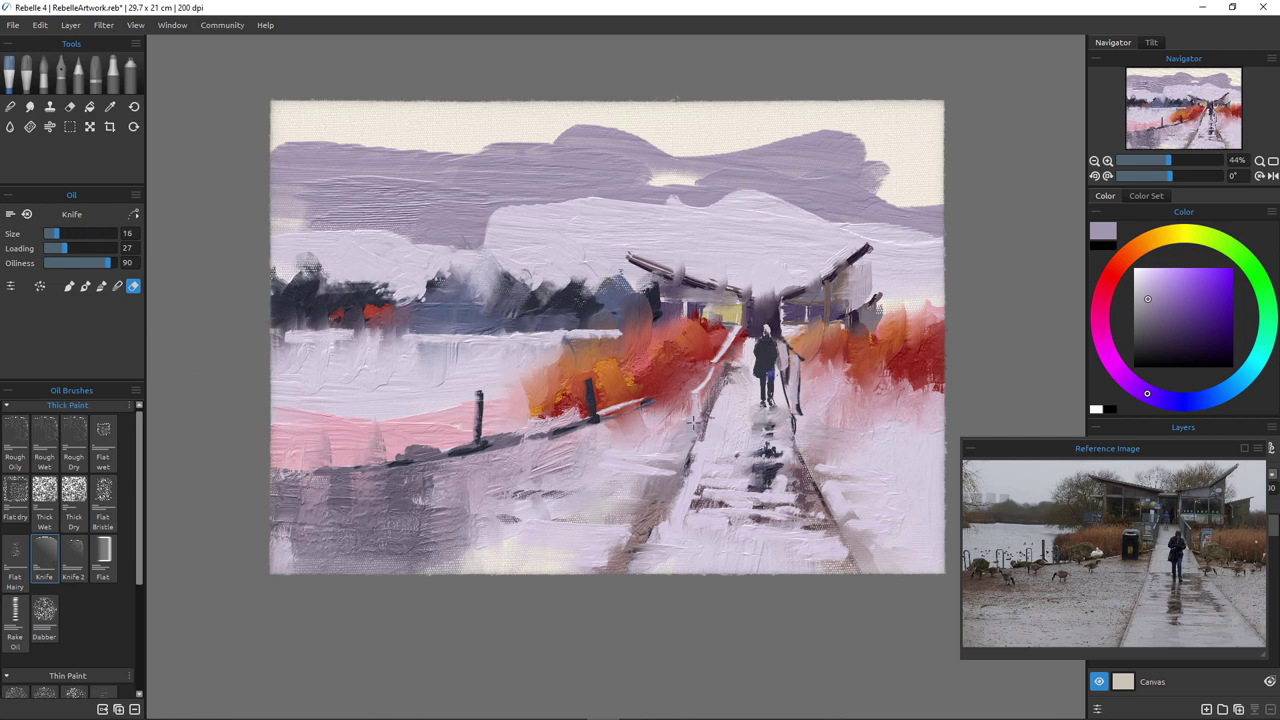
key(bracketleft)
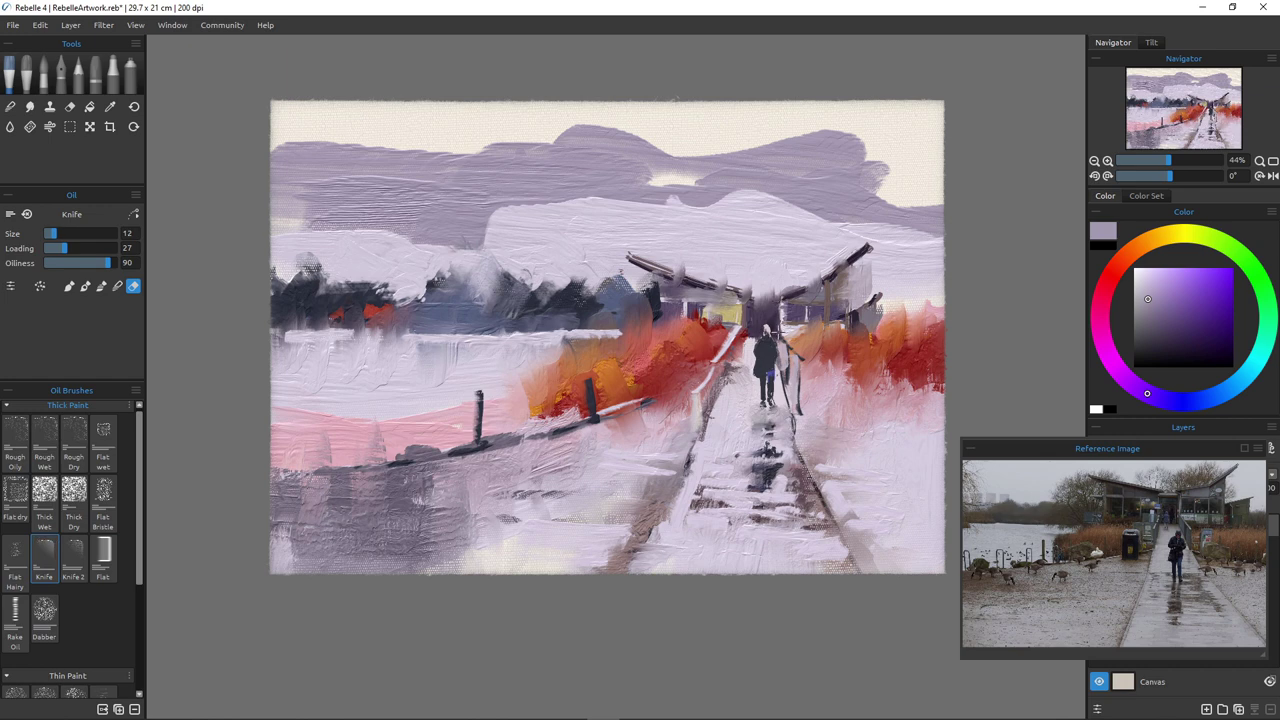
key(bracketleft)
drag(64, 248, 112, 248)
key(bracketleft)
Try erasing thin vertical strips beside the pavilion's doorway and along its right-hand support post with the Knife at size 7, and undo them
scroll(782, 356, up, 5)
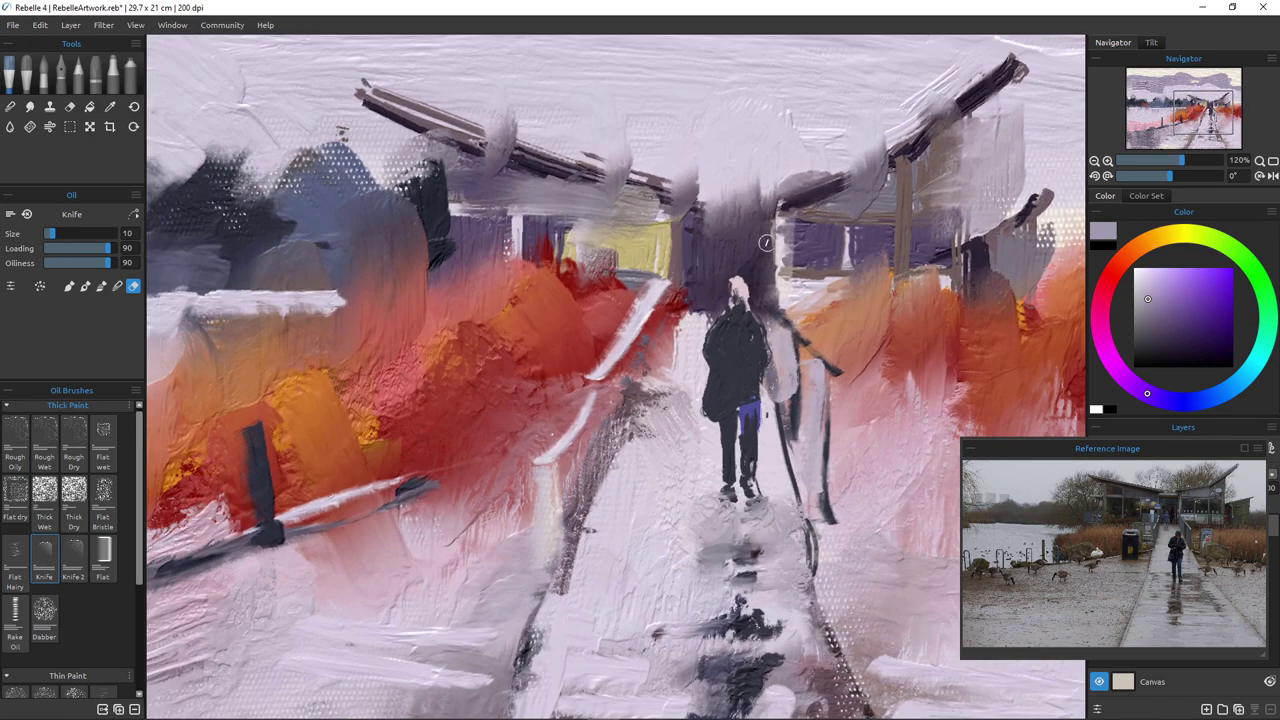
key(bracketleft)
key(bracketleft)
key(bracketleft)
drag(779, 218, 776, 304)
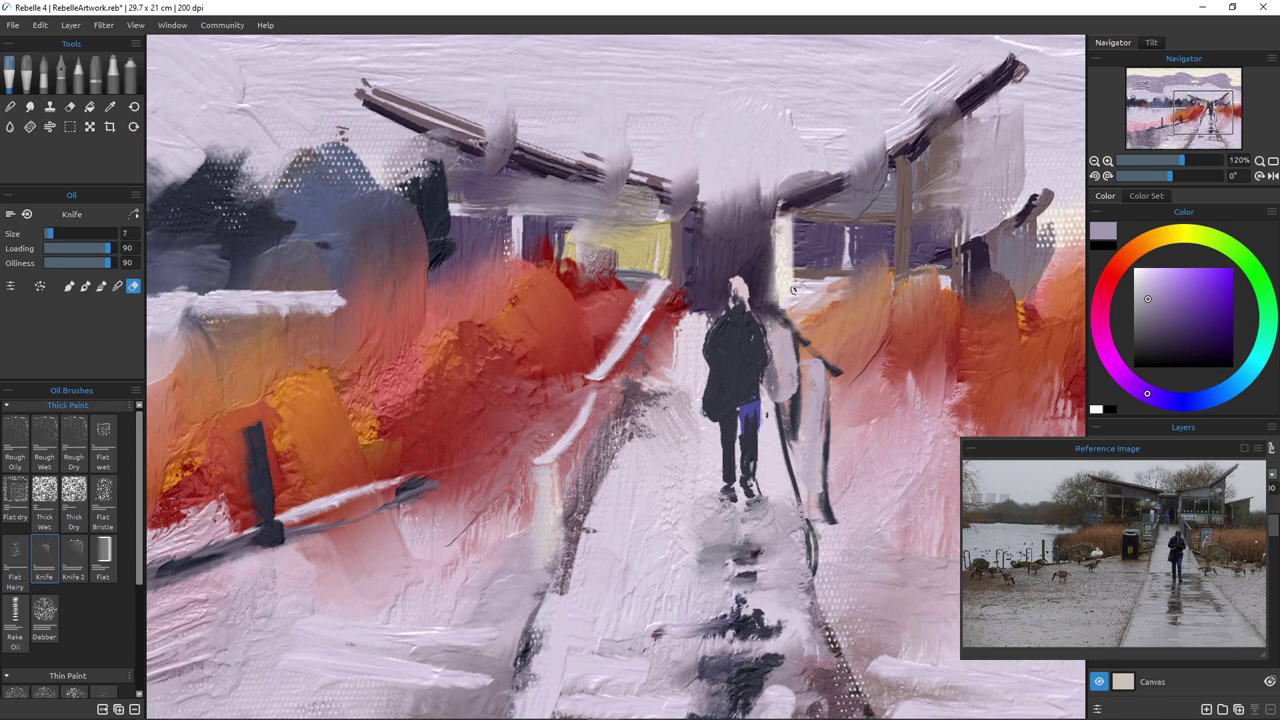
drag(895, 167, 900, 274)
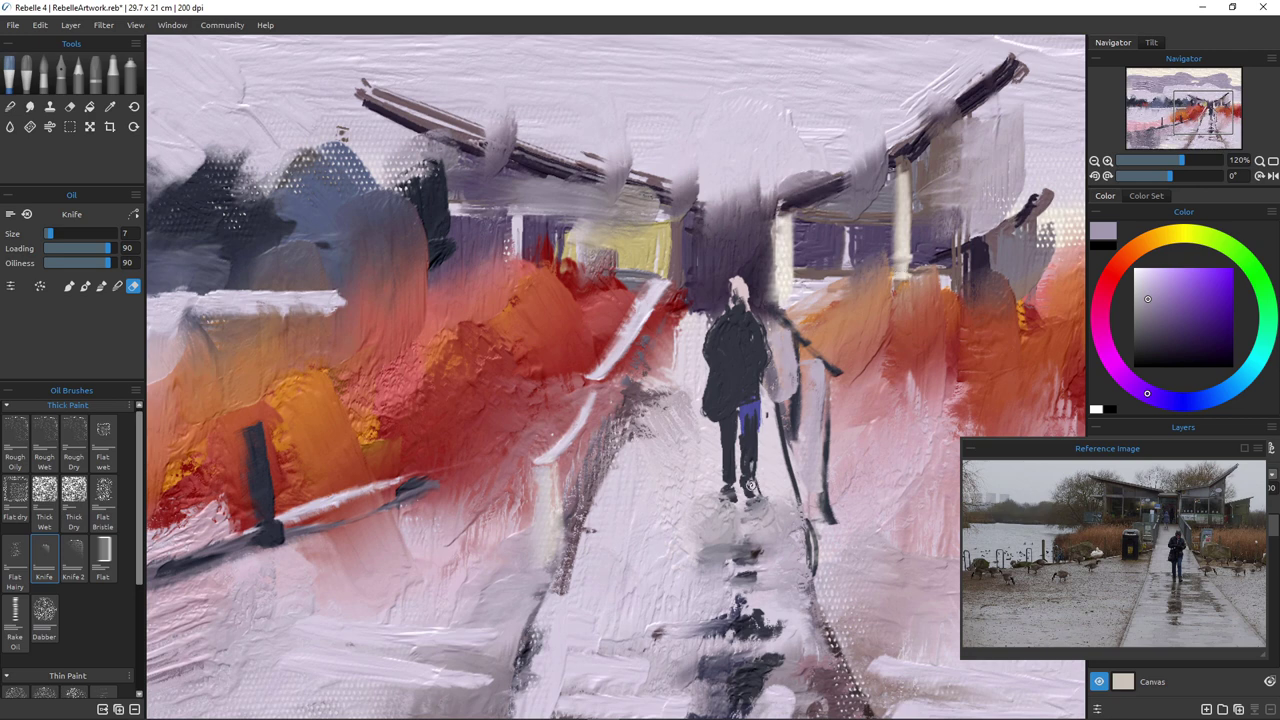
key(ctrl+z)
key(ctrl+z)
key(ctrl+z)
key(ctrl+z)
key(ctrl+z)
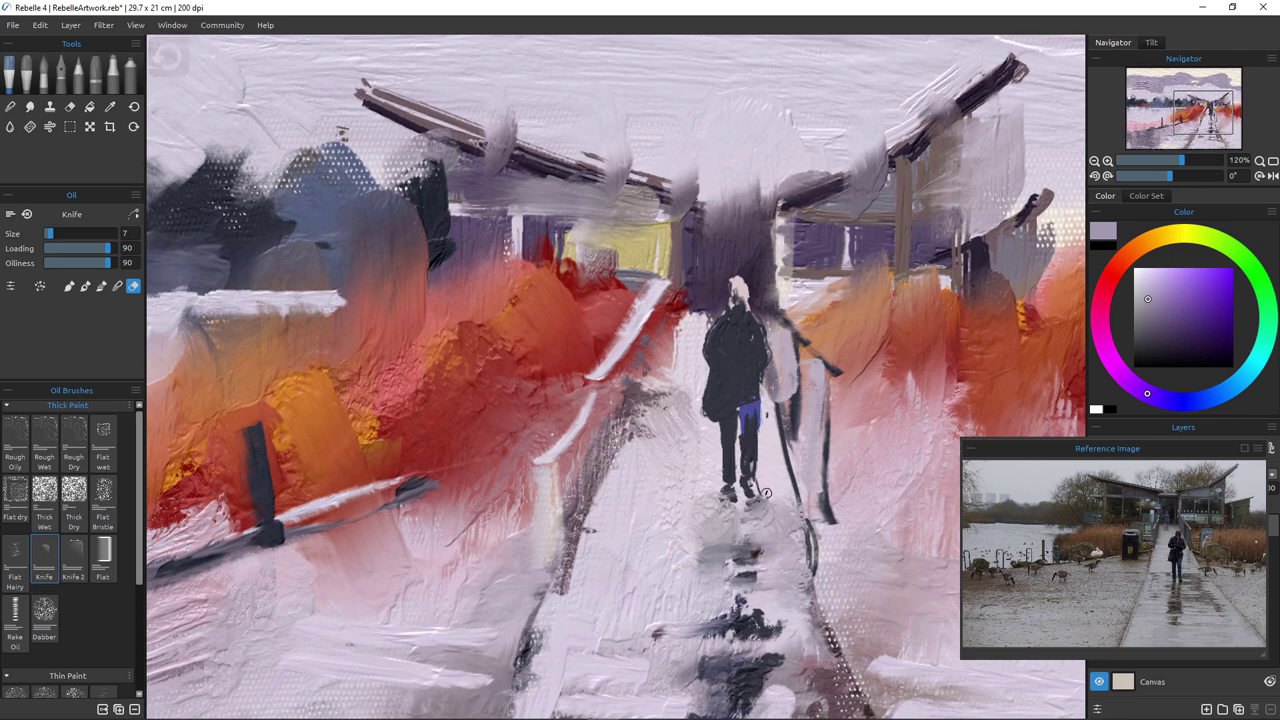
Examine the whole painting at several magnifications, checking the pavilion, the figure, the path and the shoreline against the reference photo
scroll(707, 474, down, 7)
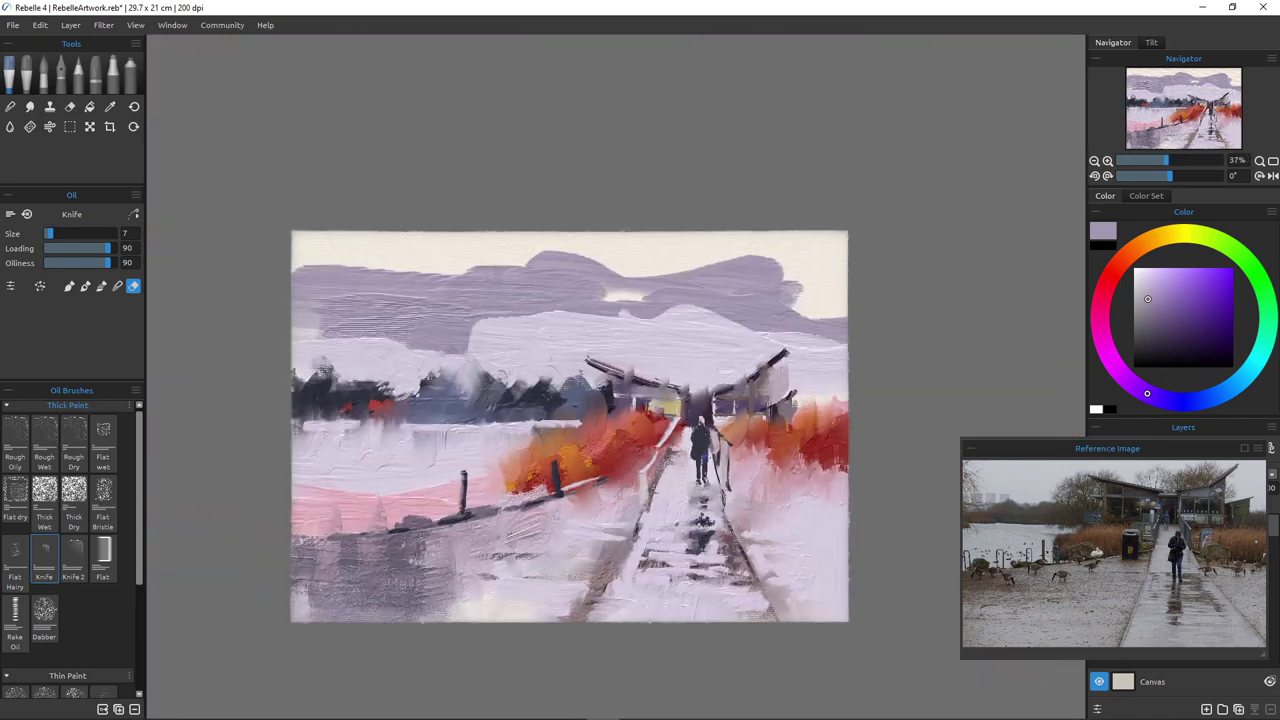
scroll(690, 466, up, 5)
scroll(688, 481, down, 4)
scroll(700, 440, up, 2)
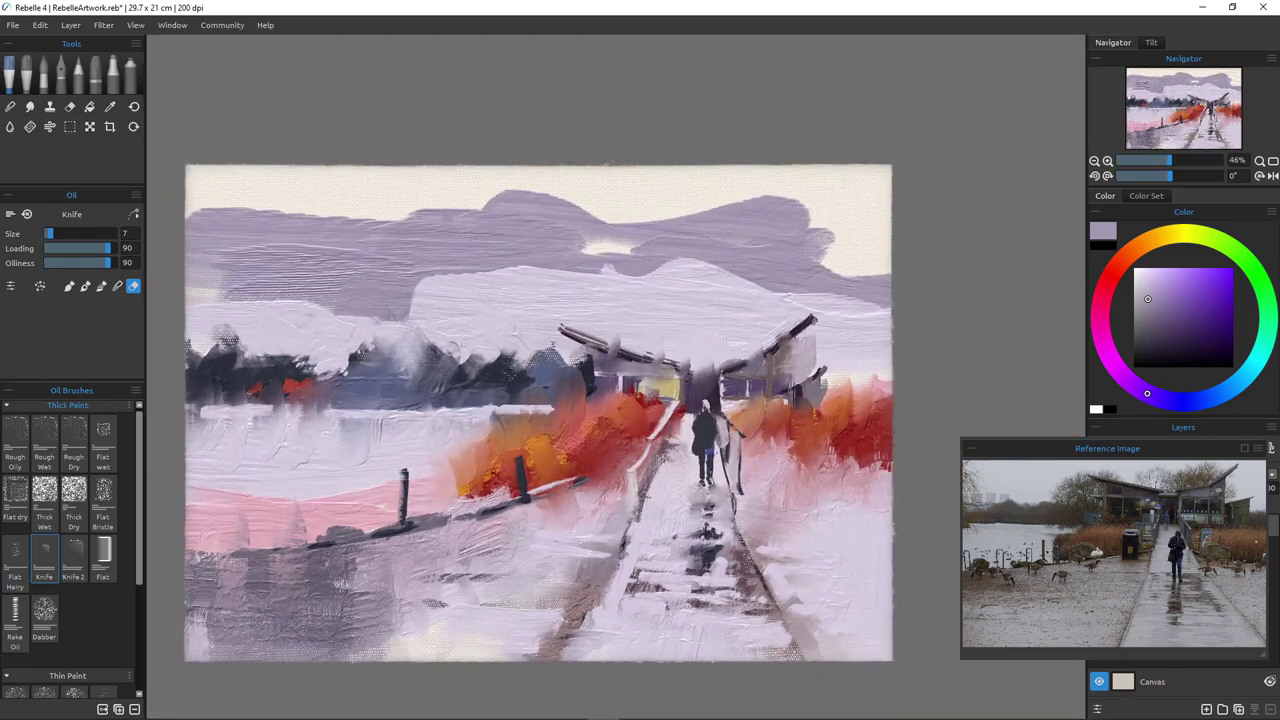
scroll(588, 358, up, 1)
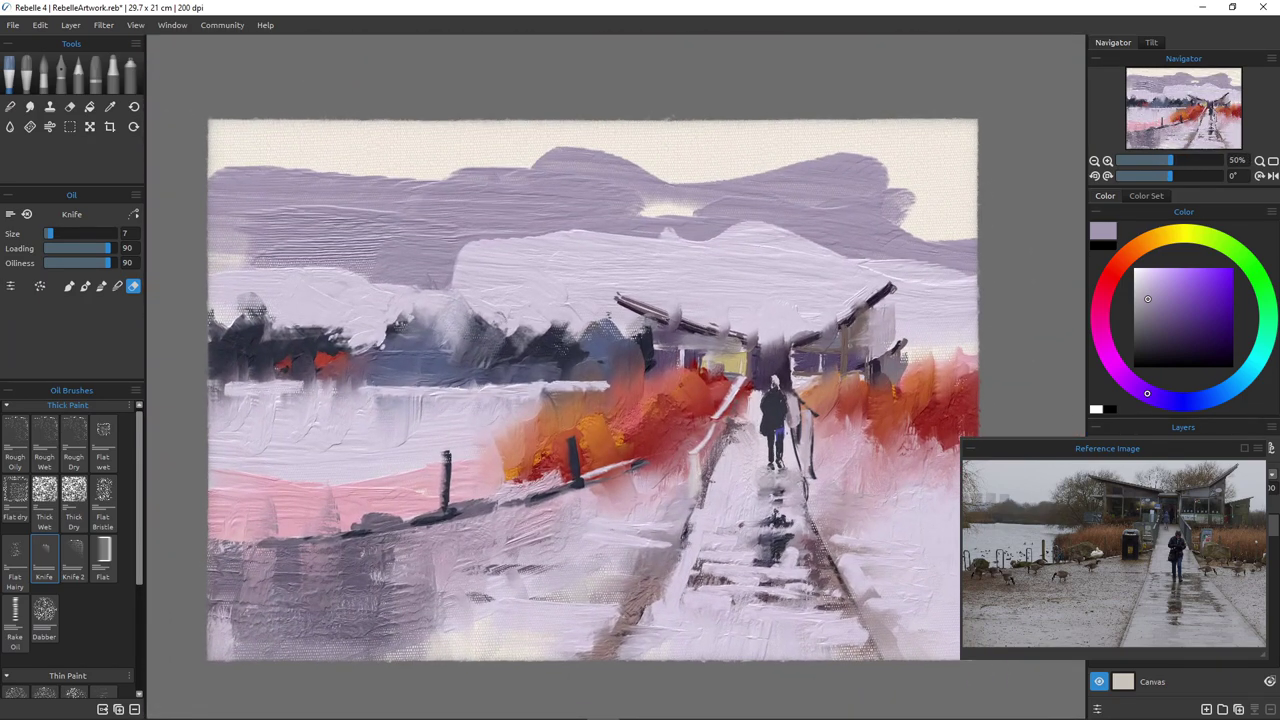
scroll(525, 510, up, 3)
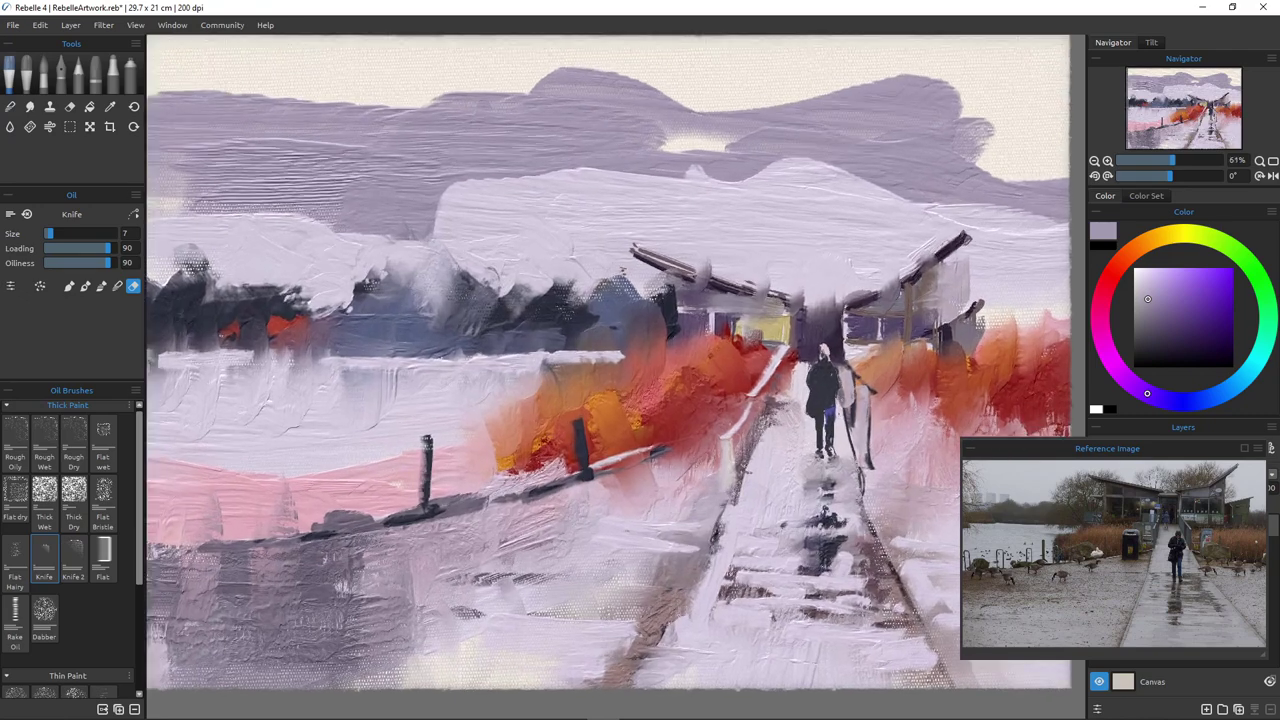
scroll(525, 510, down, 3)
drag(710, 481, 720, 451)
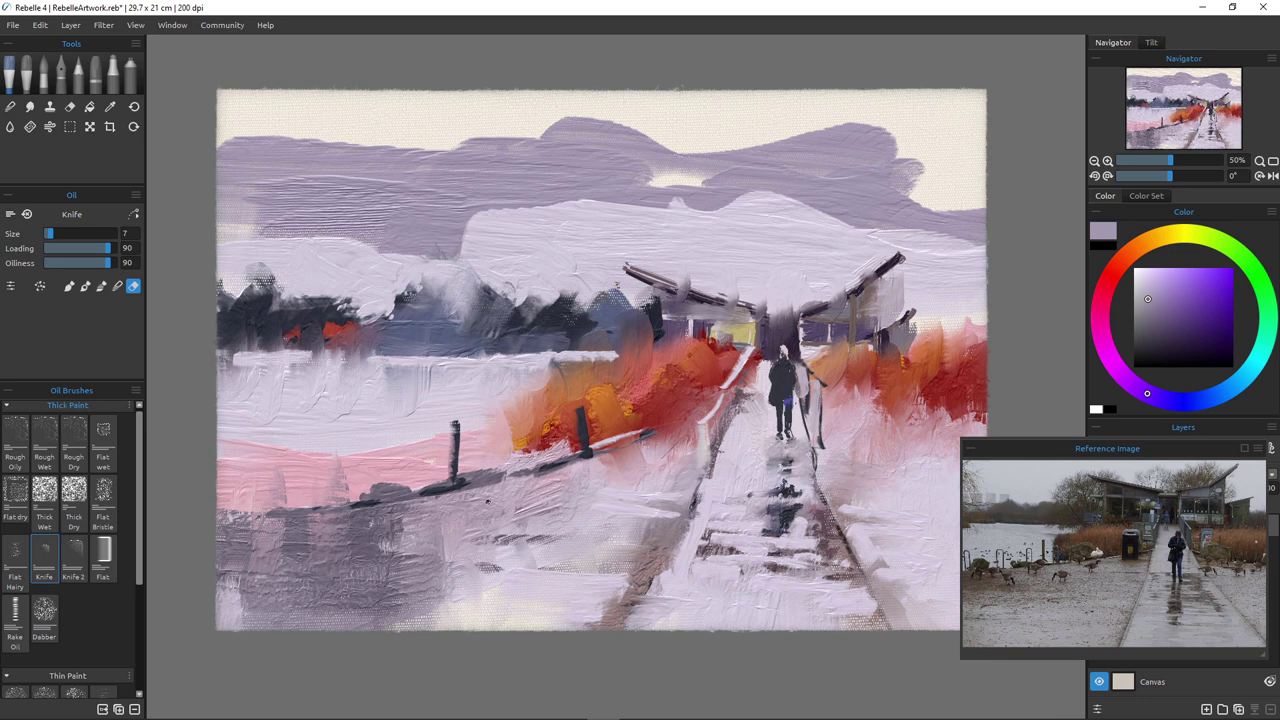
Sign the painting in its lower left corner with the Filbert brush at size 8, in painting mode and orange sampled from the bushes
scroll(44, 600, down, 3)
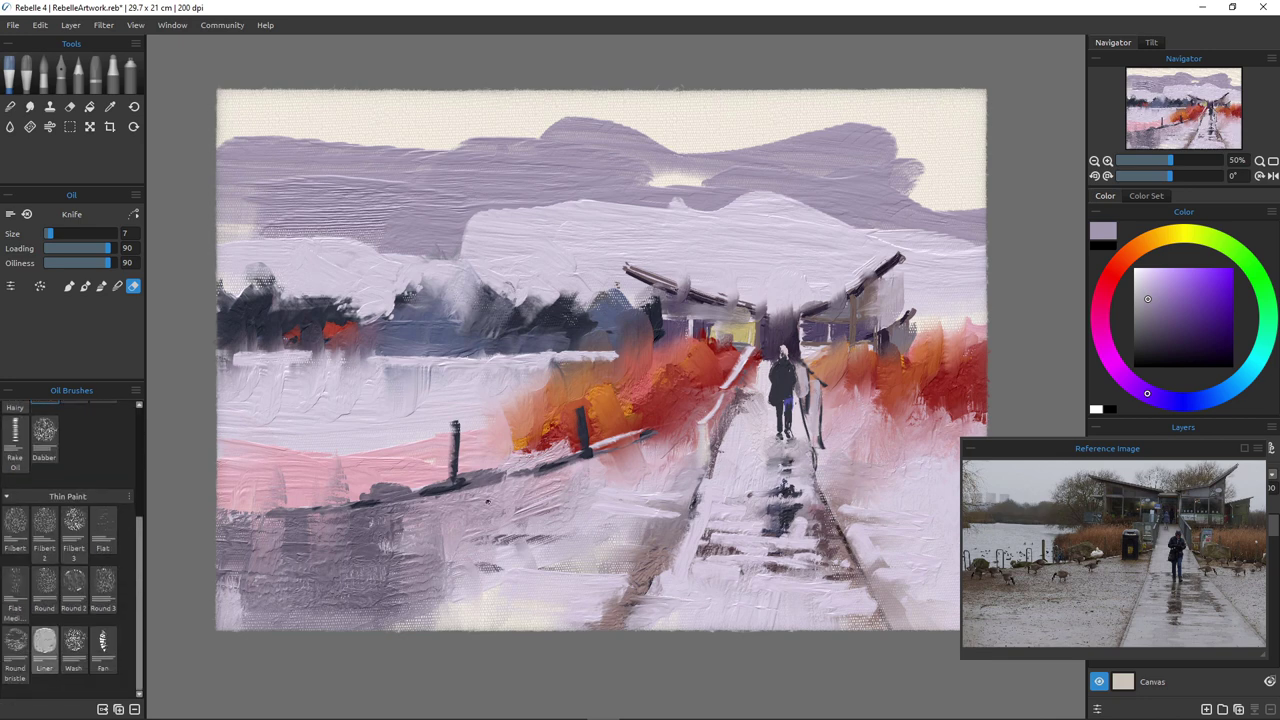
click(15, 530)
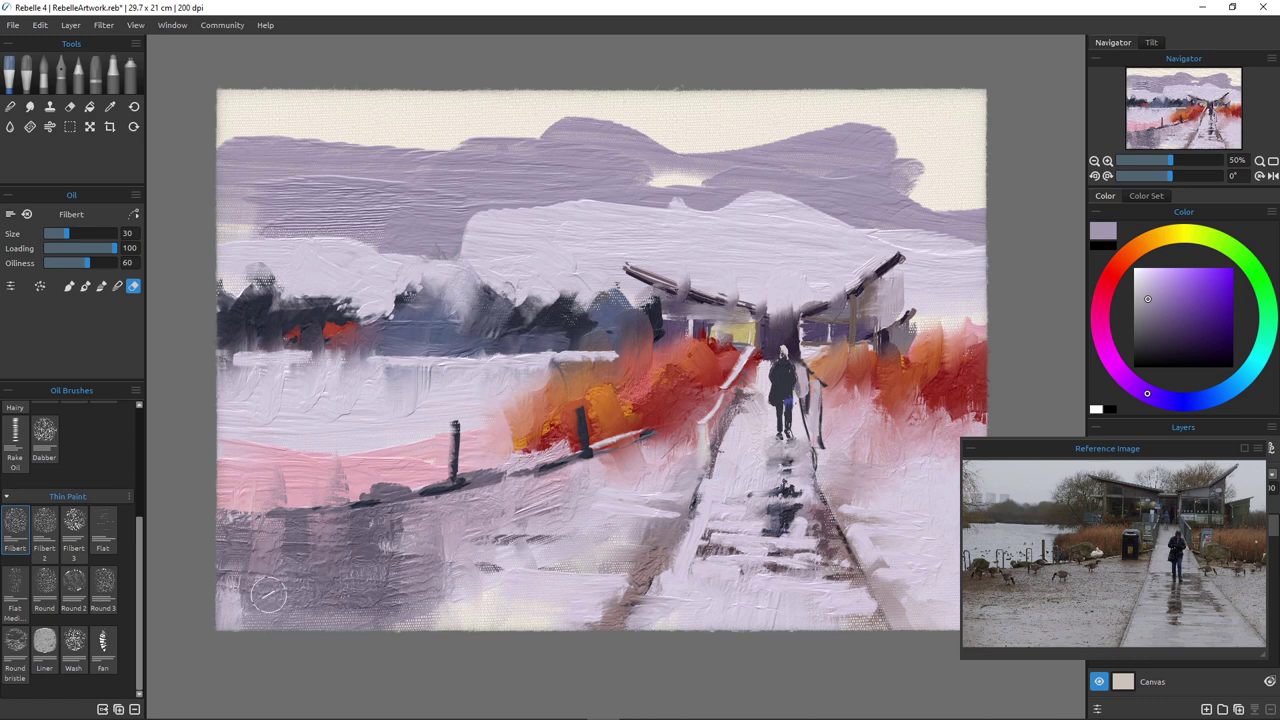
key(bracketleft)
key(bracketleft)
key(bracketleft)
key(bracketleft)
key(bracketleft)
alt+click(600, 402)
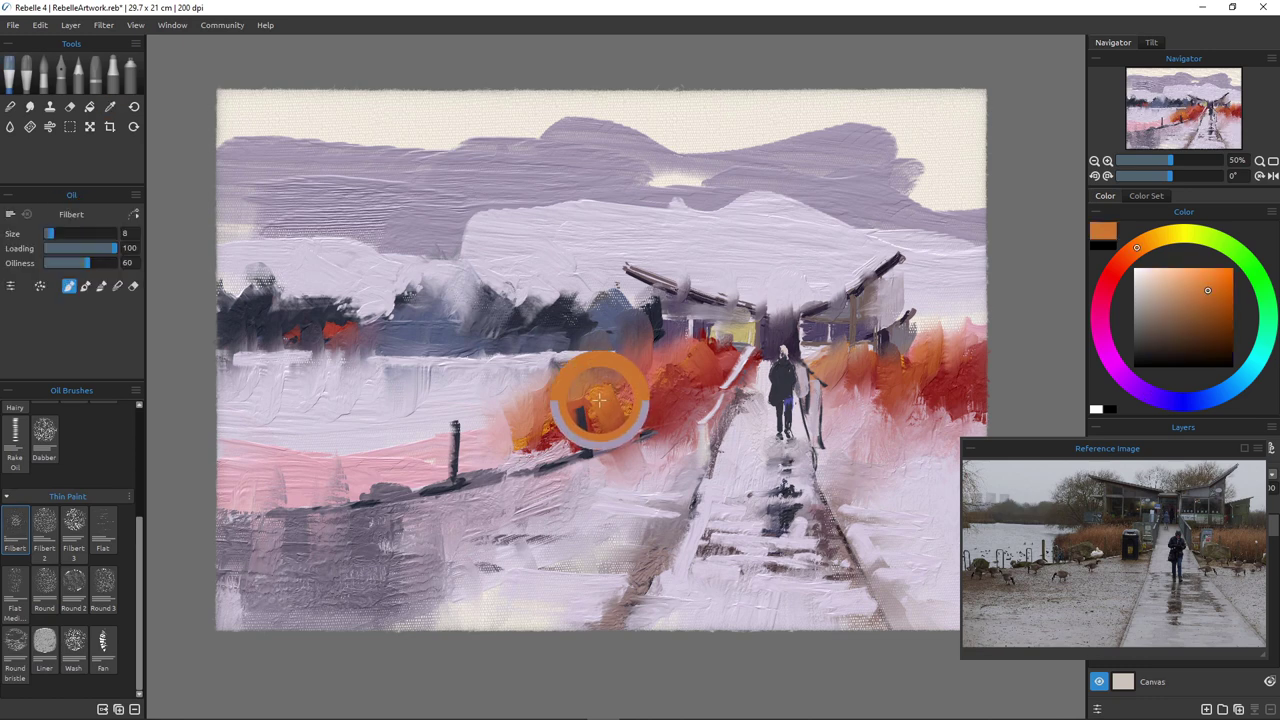
mouse_move(255, 580)
mouse_down()
mouse_move(296, 586)
mouse_move(330, 606)
mouse_move(337, 573)
mouse_move(345, 606)
mouse_move(344, 590)
mouse_move(360, 598)
mouse_move(362, 558)
mouse_move(378, 606)
mouse_move(352, 581)
mouse_move(392, 589)
mouse_up()
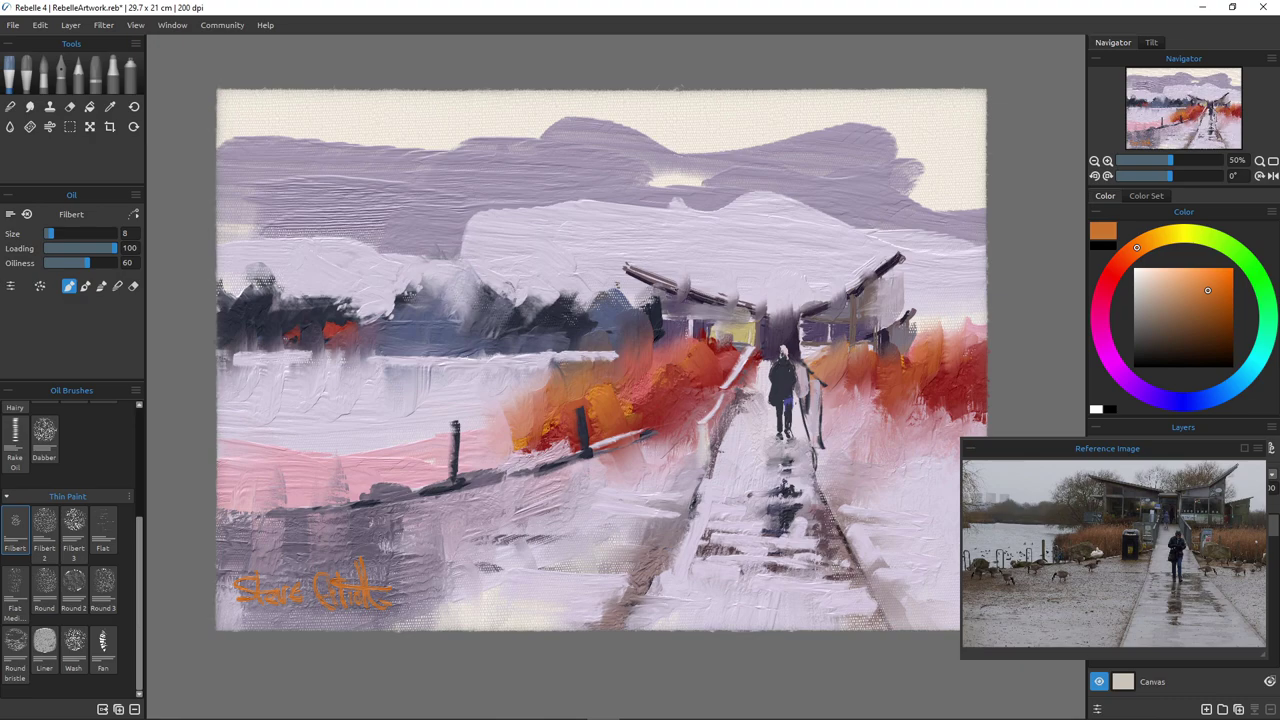
Review the signed painting as a whole and up close
scroll(640, 410, up, 2)
scroll(640, 410, down, 4)
scroll(640, 410, up, 1)
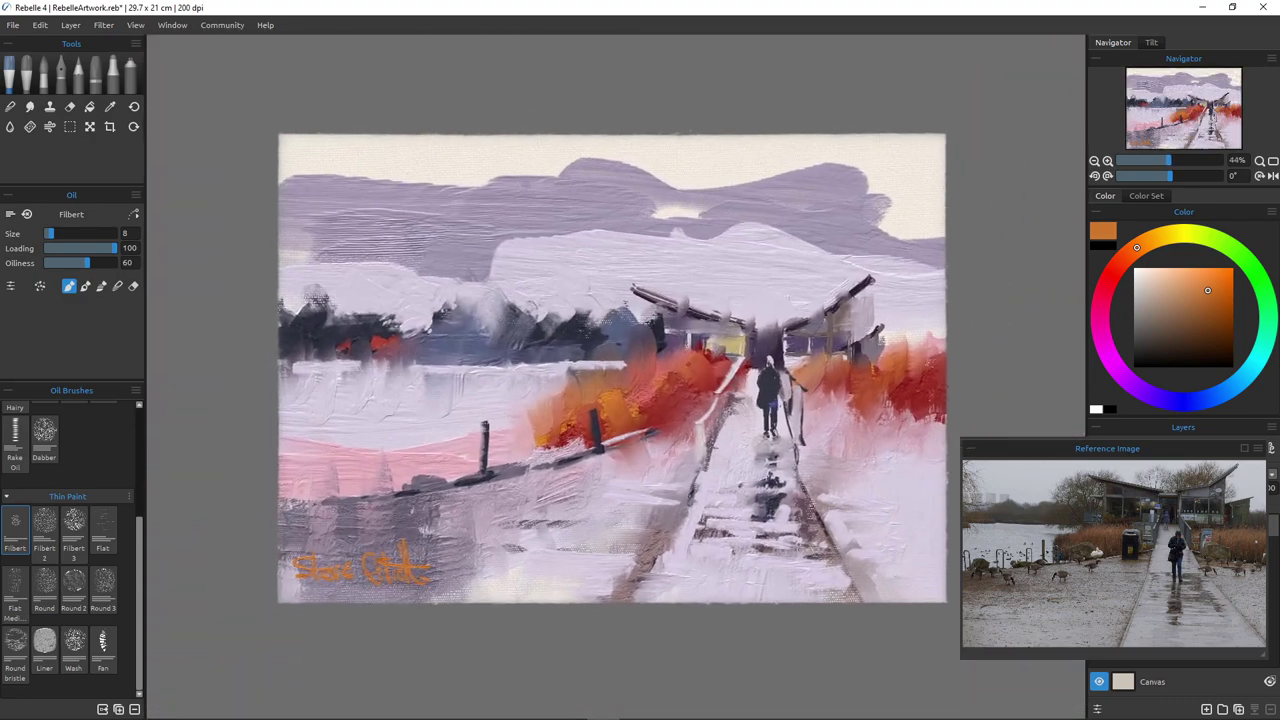
scroll(606, 403, up, 1)
scroll(606, 403, up, 3)
scroll(606, 403, down, 3)
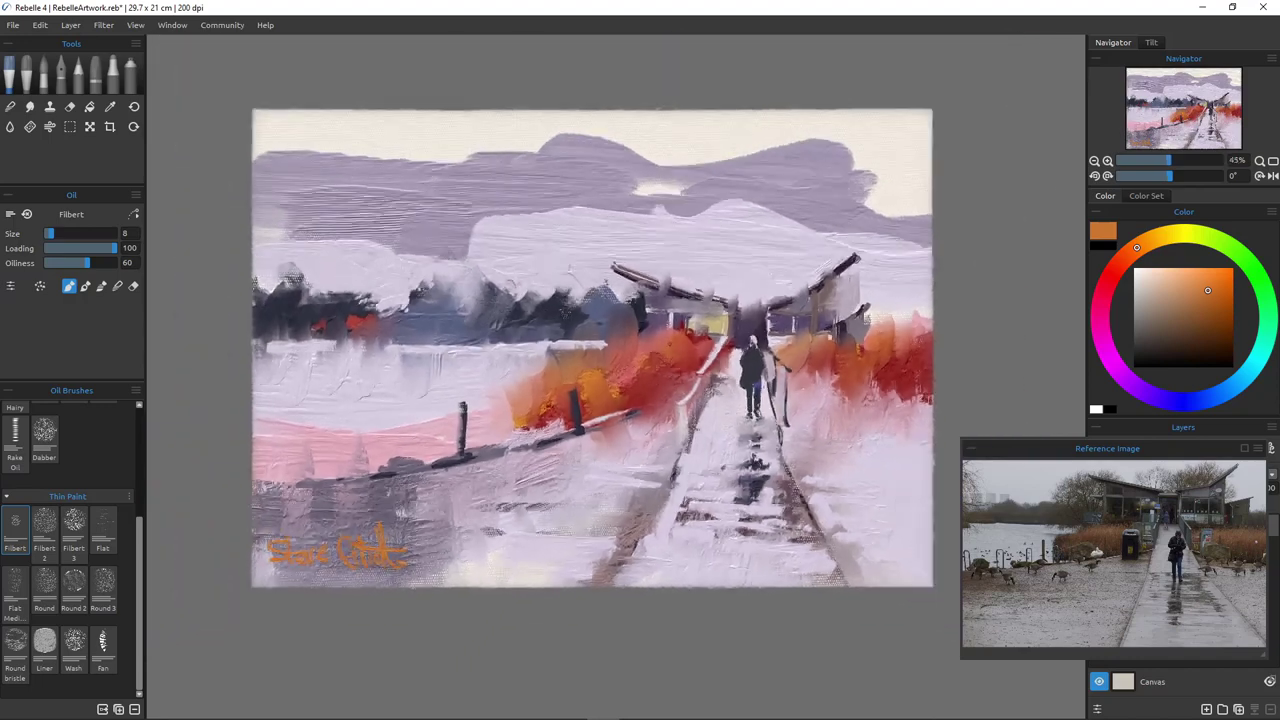